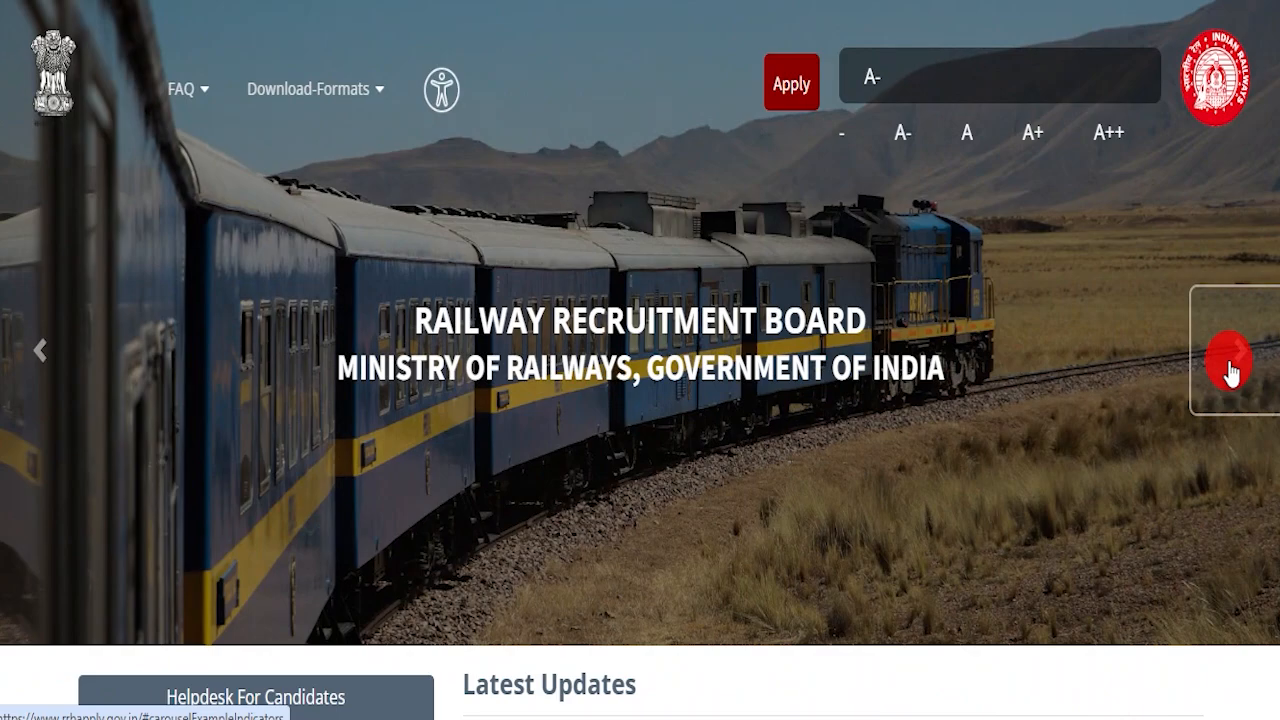
Step: Advance the RRB homepage banner carousel through several photos
left_click(1230, 368)
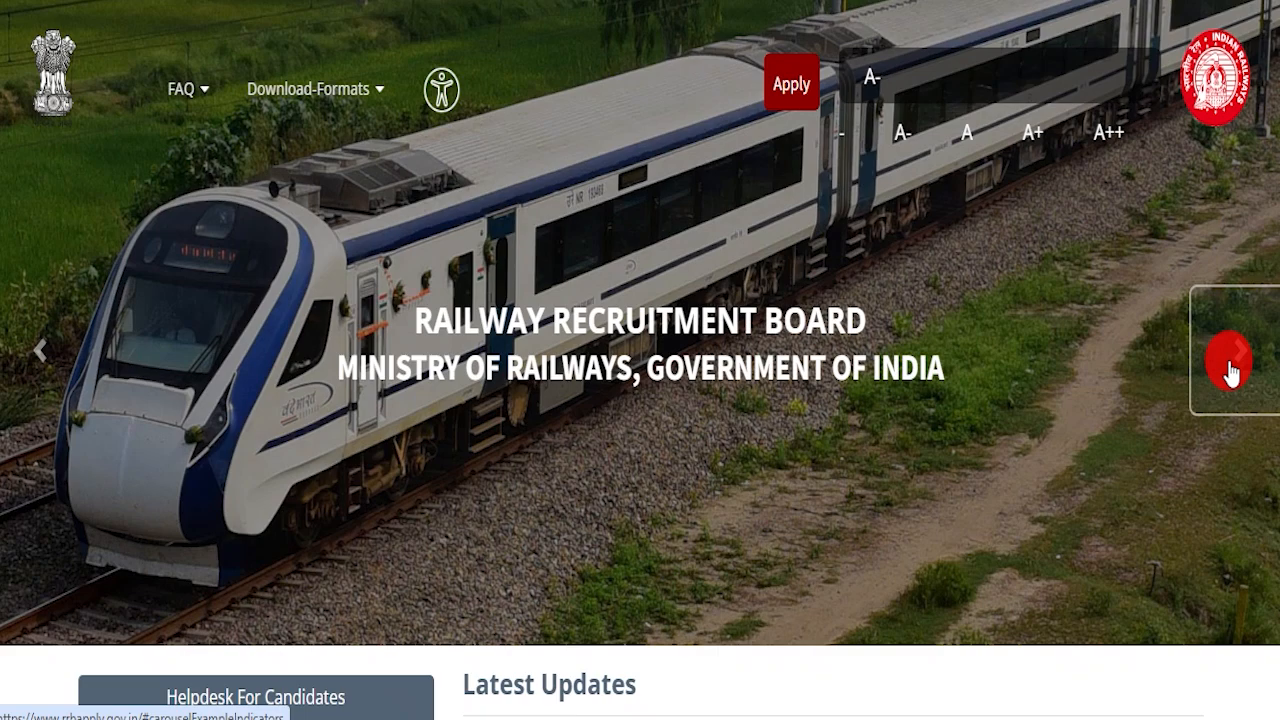
left_click(1230, 370)
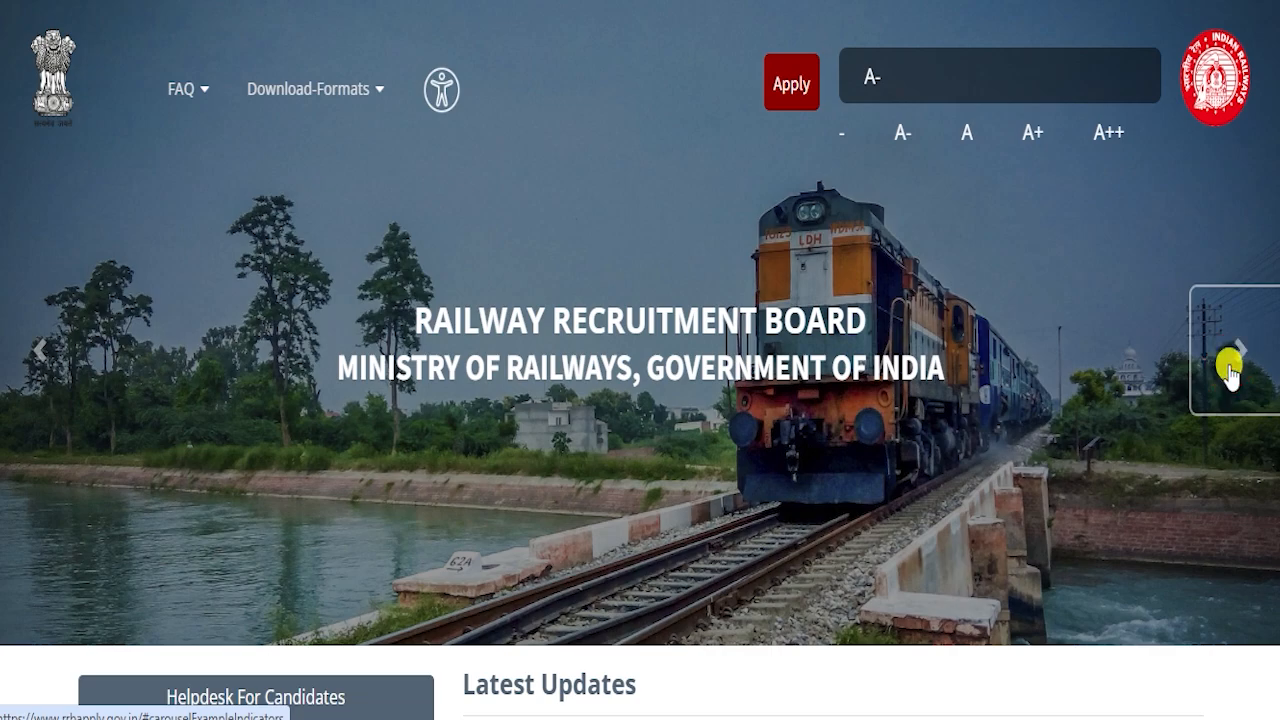
left_click(1230, 372)
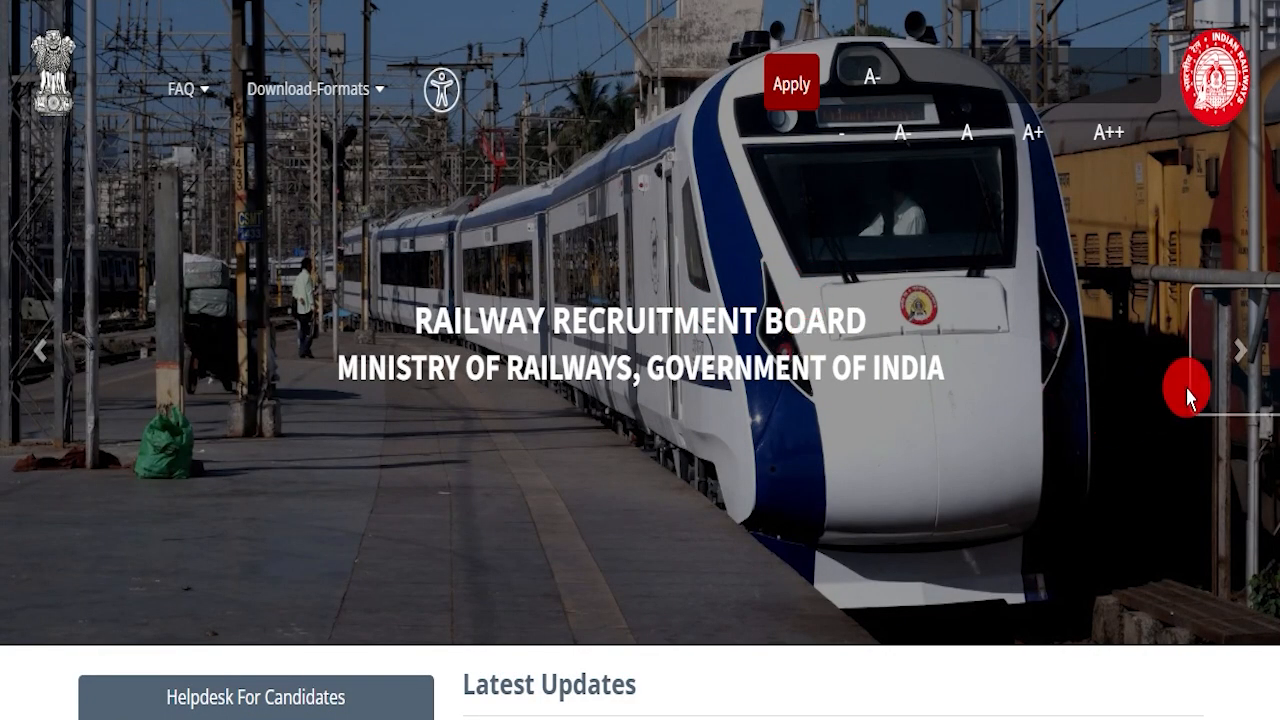
left_click(1240, 358)
left_click(1240, 358)
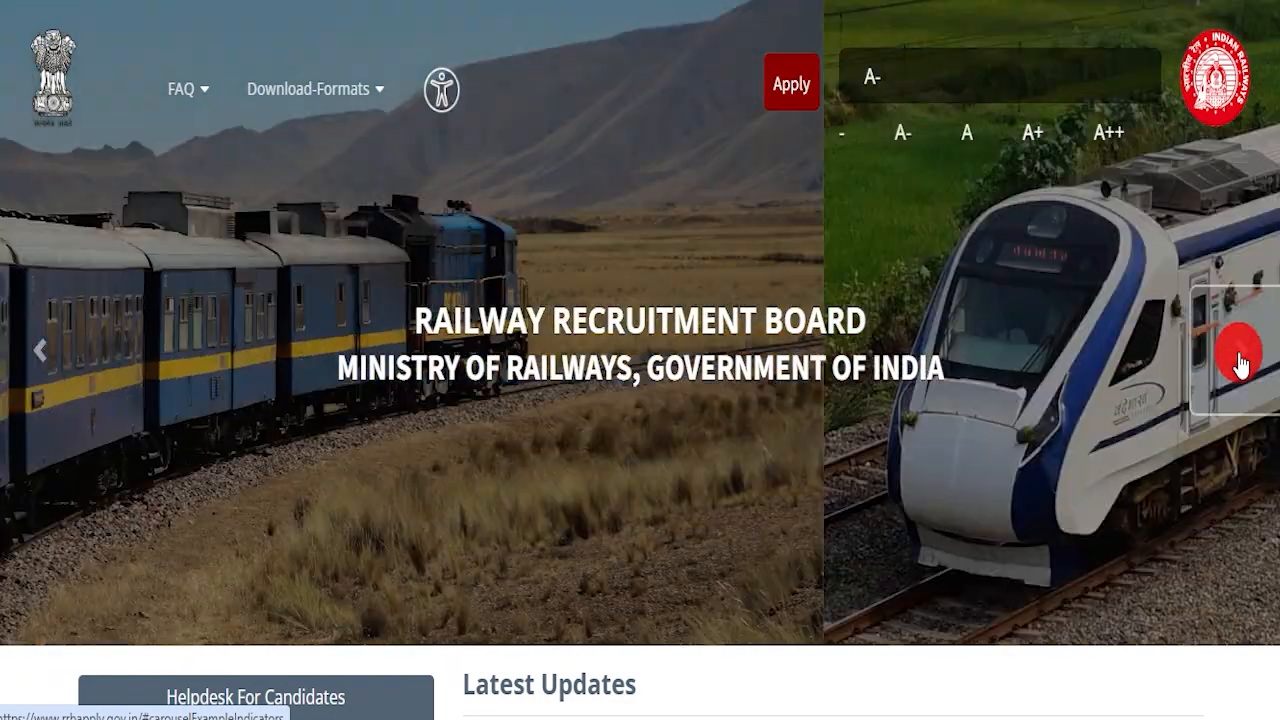
left_click(1238, 358)
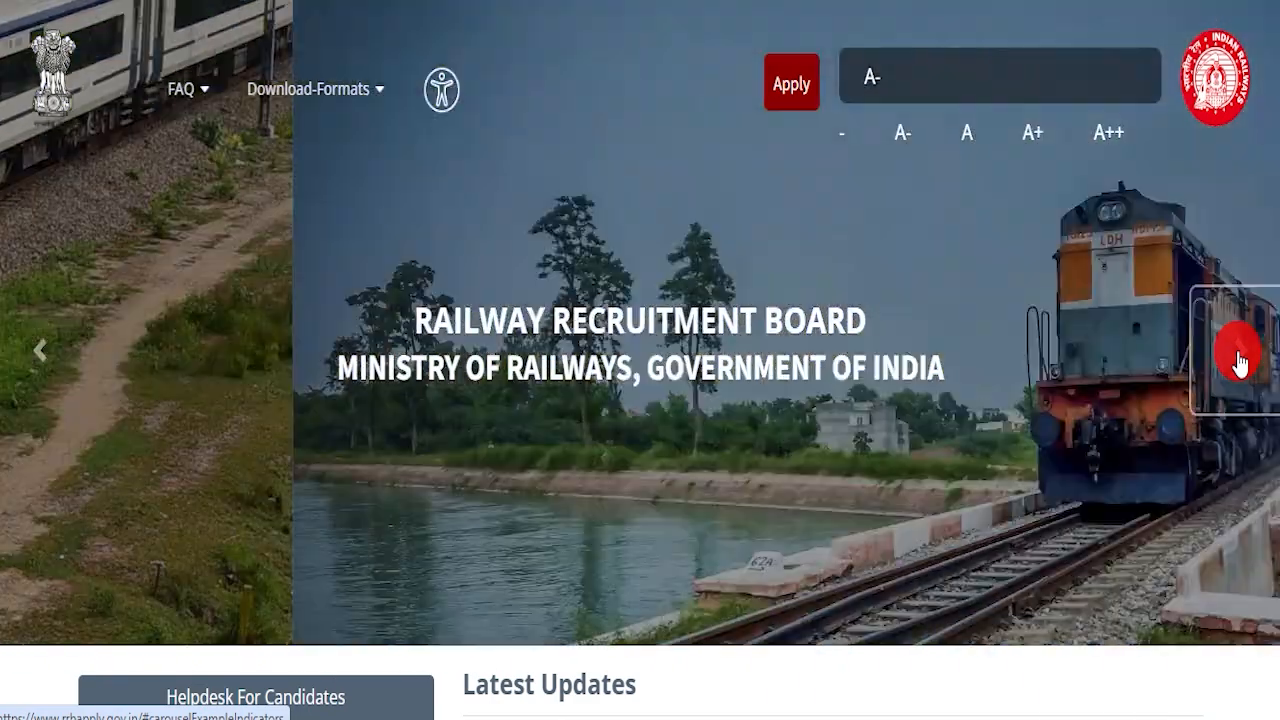
left_click(1238, 365)
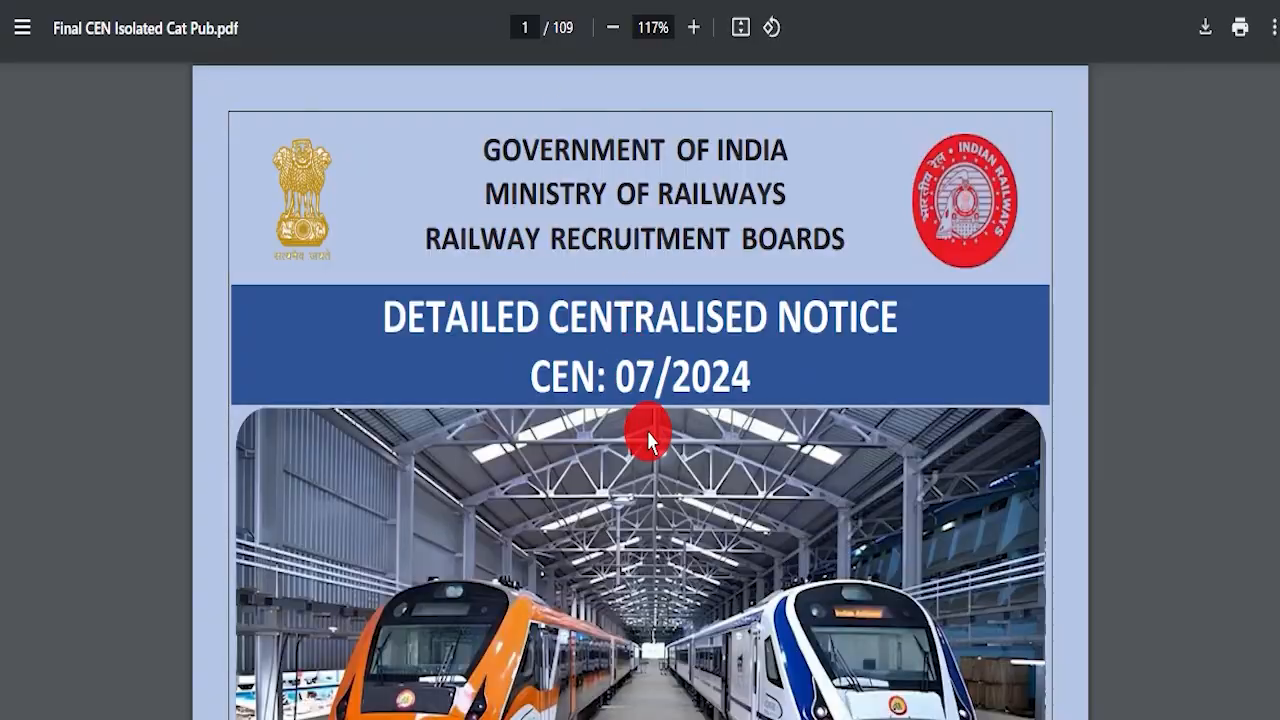
Step: Scroll down the homepage and briefly select the notice's three-line heading
scroll(648, 440, "down", 20)
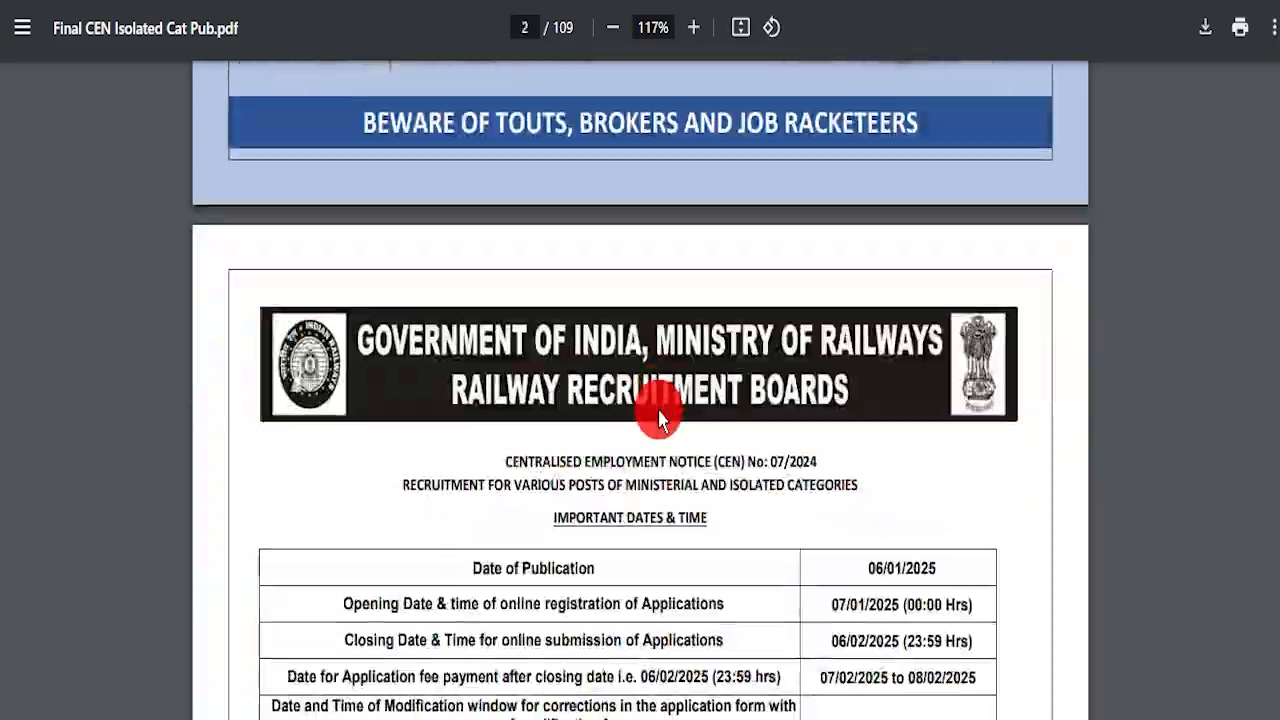
scroll(703, 405, "down", 20)
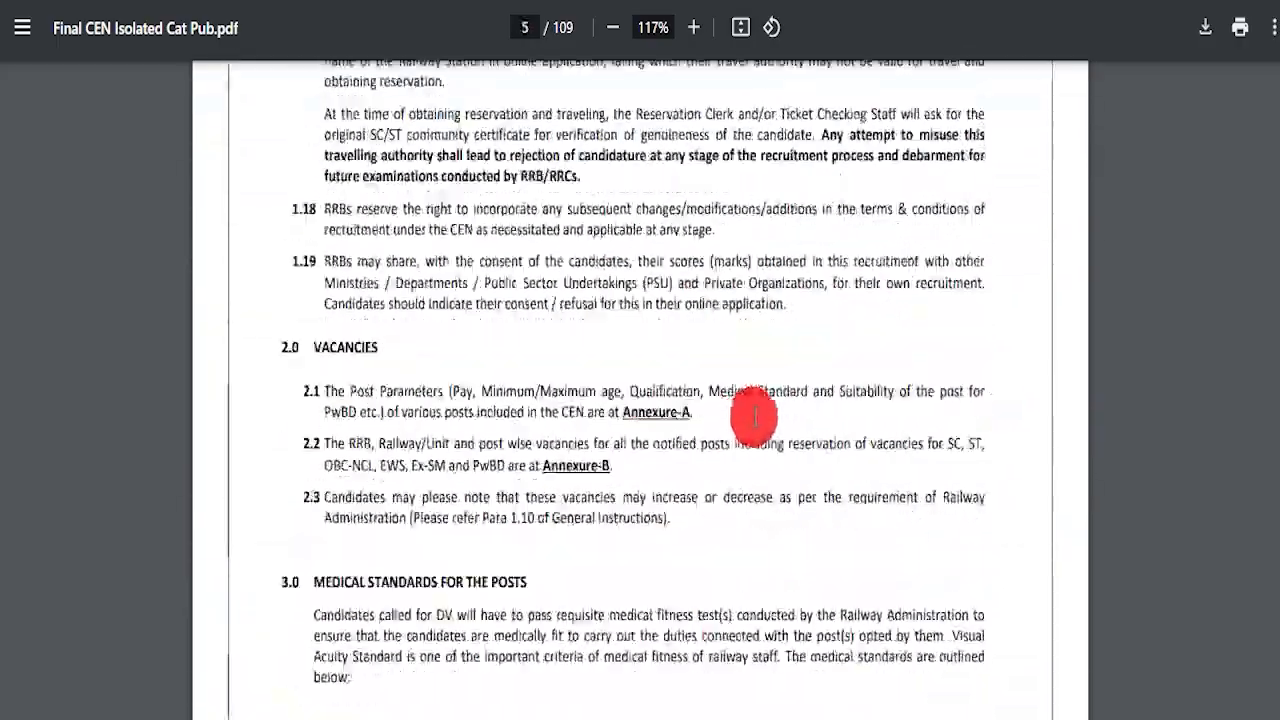
scroll(765, 415, "down", 20)
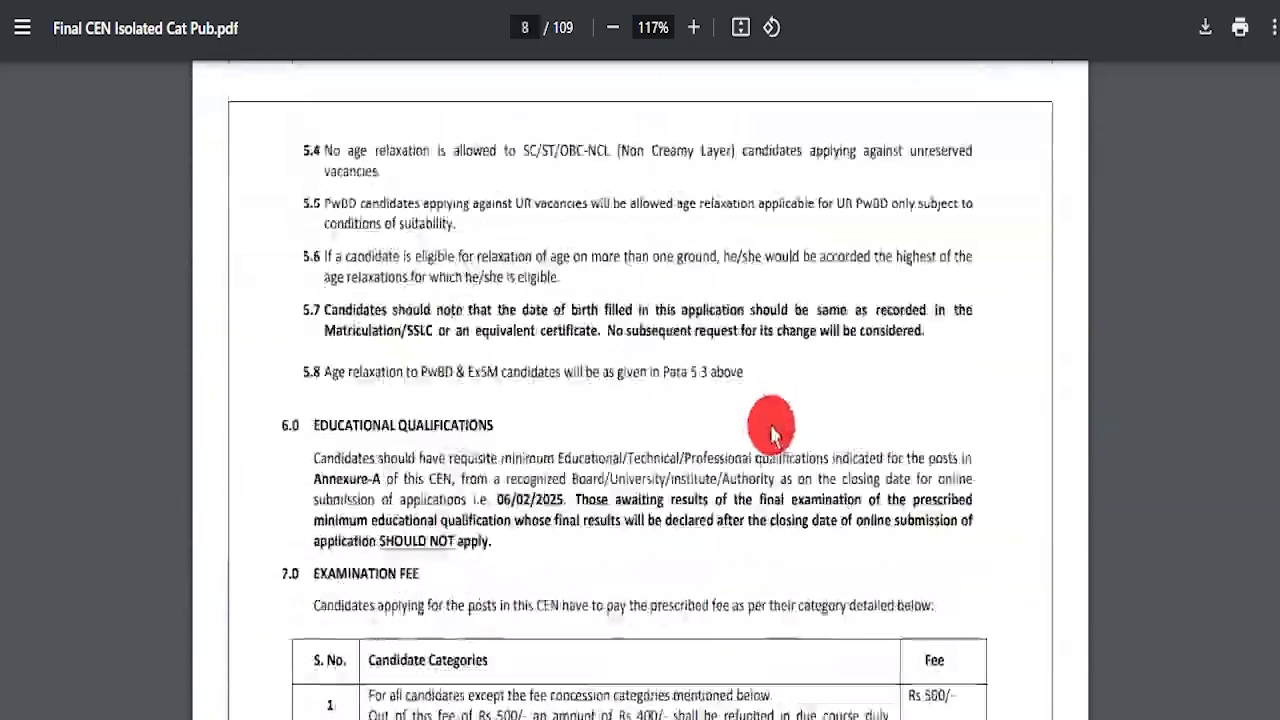
scroll(757, 420, "down", 20)
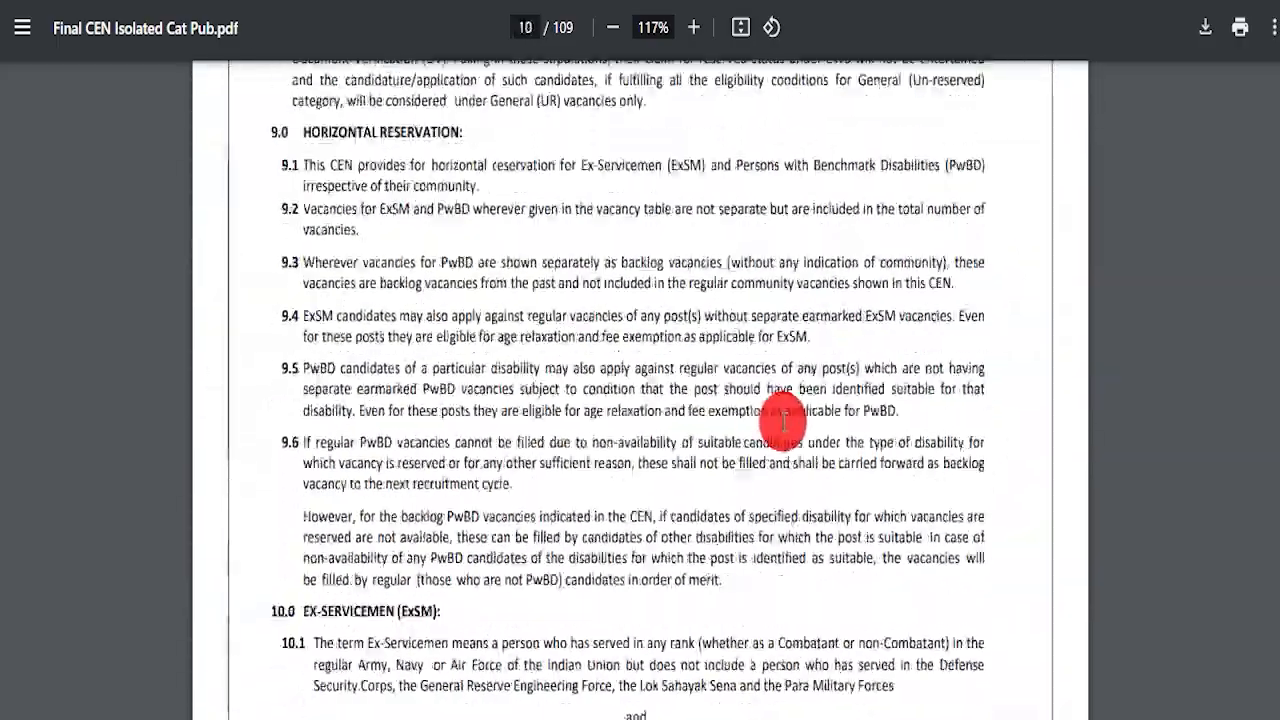
scroll(817, 437, "down", 20)
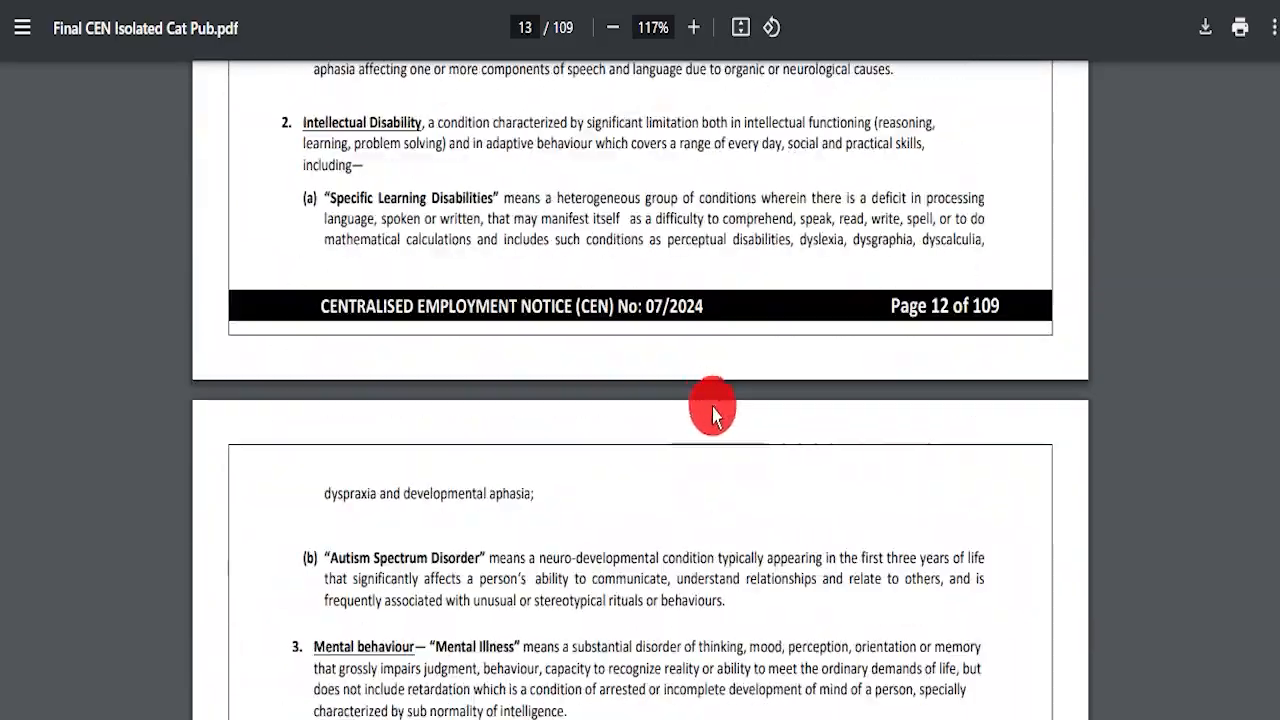
scroll(686, 410, "down", 20)
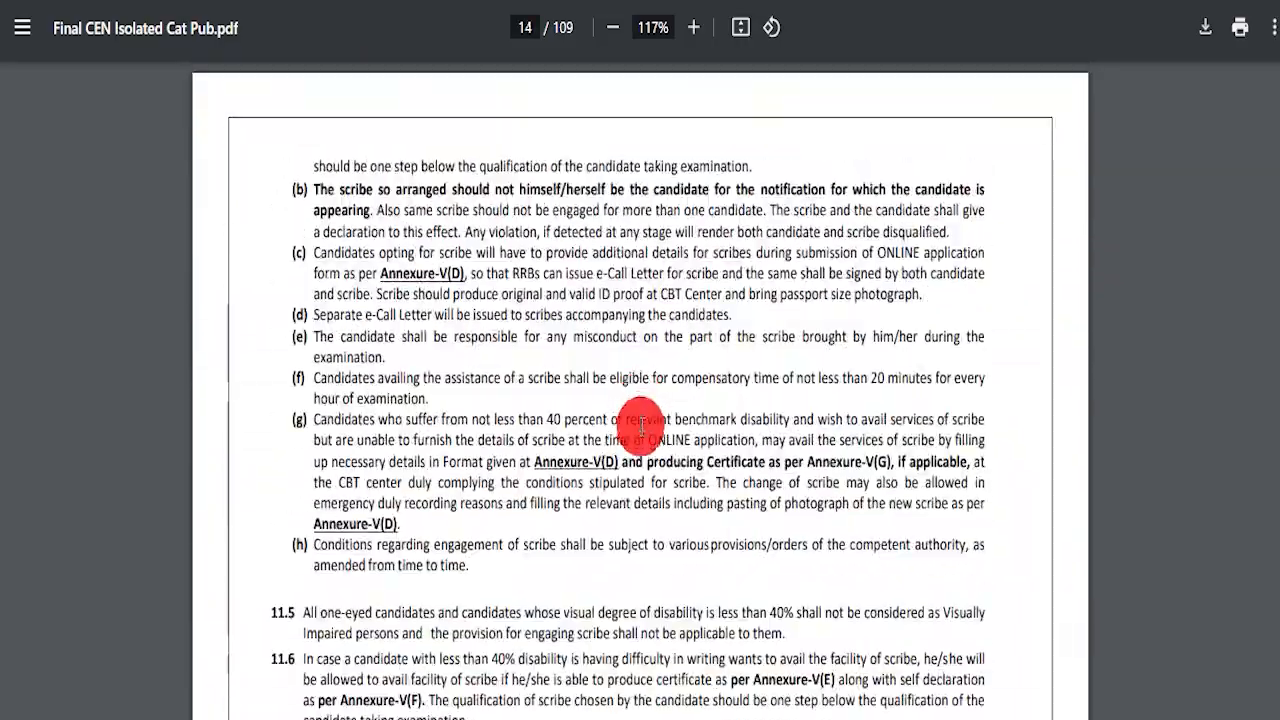
scroll(632, 423, "down", 15)
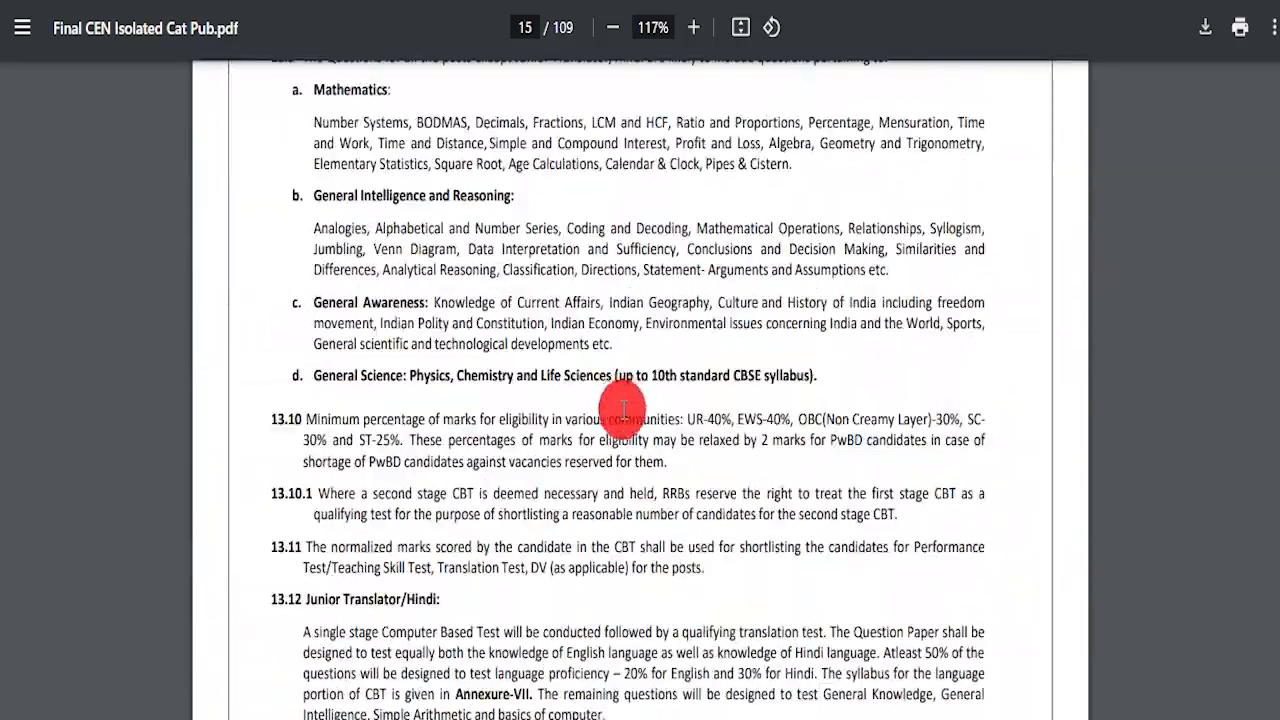
scroll(626, 403, "down", 10)
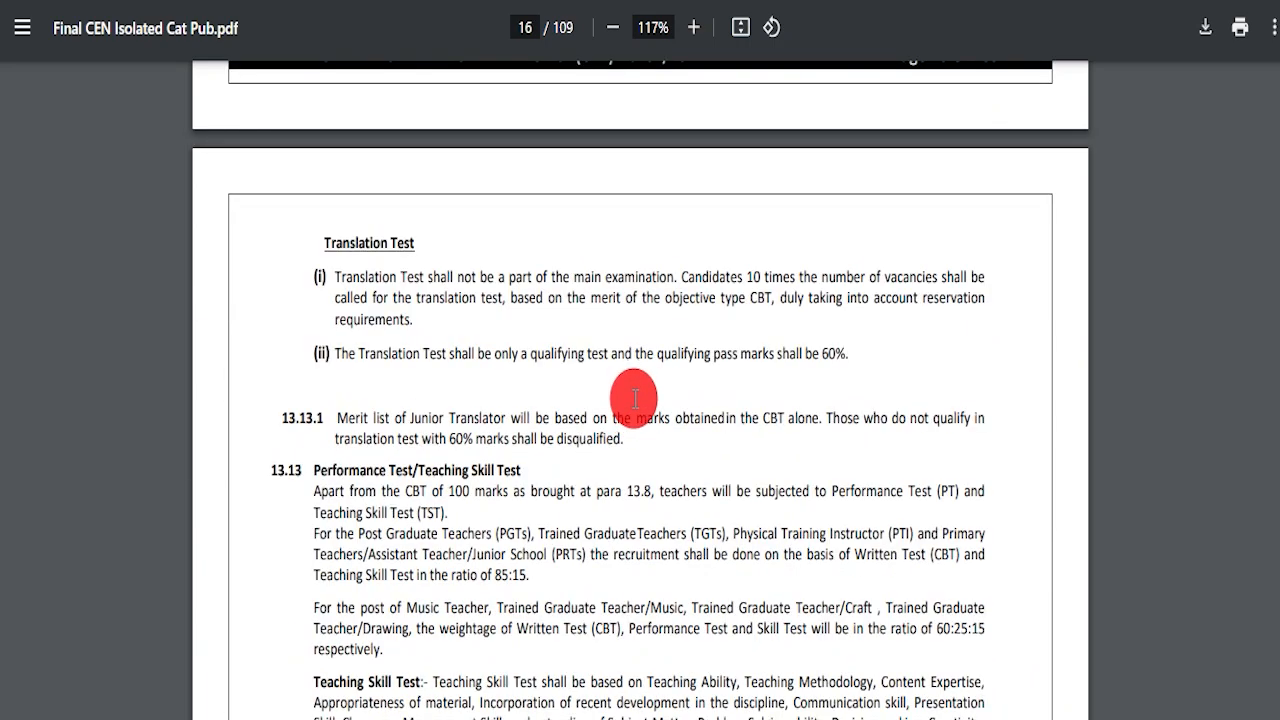
scroll(637, 400, "down", 3)
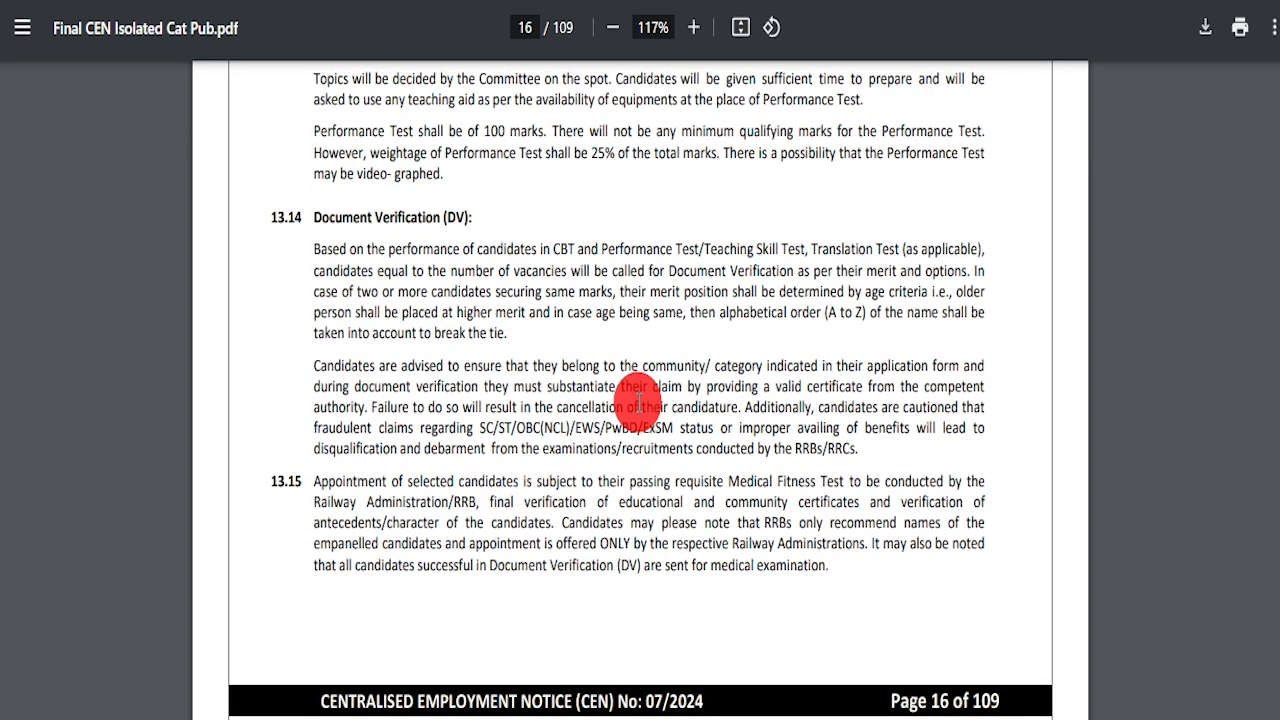
scroll(688, 404, "down", 20)
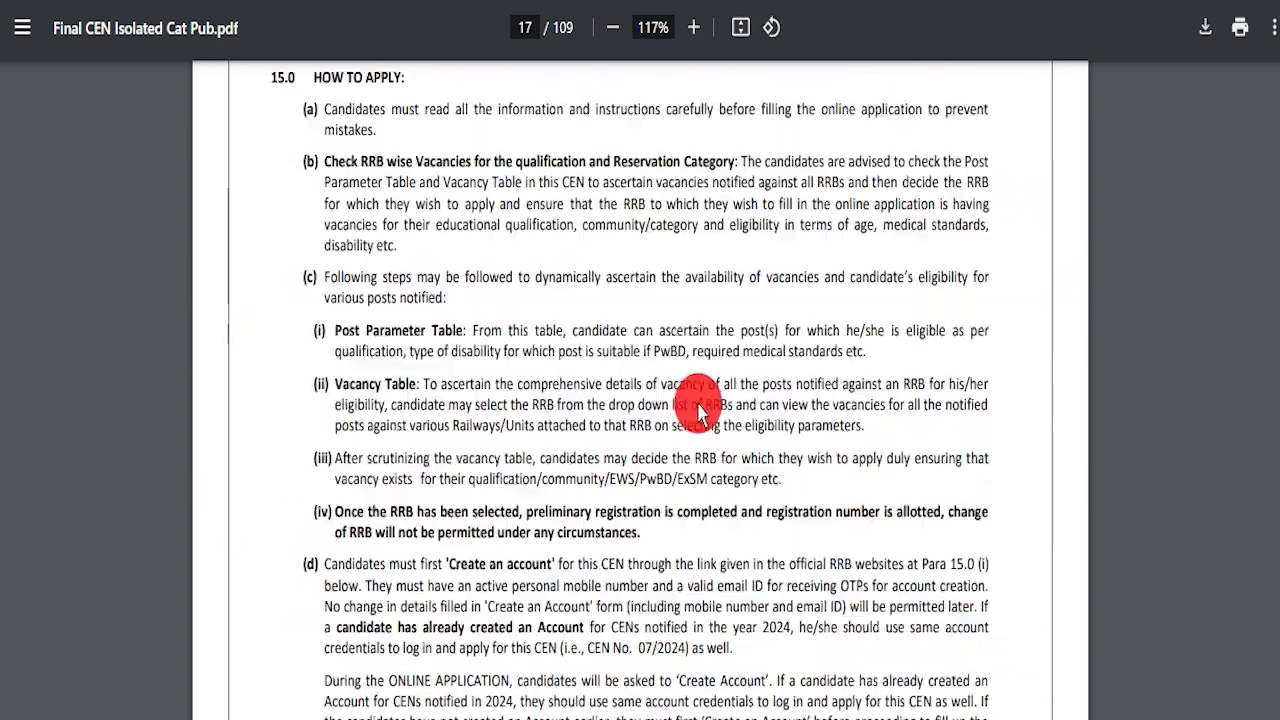
scroll(690, 410, "down", 20)
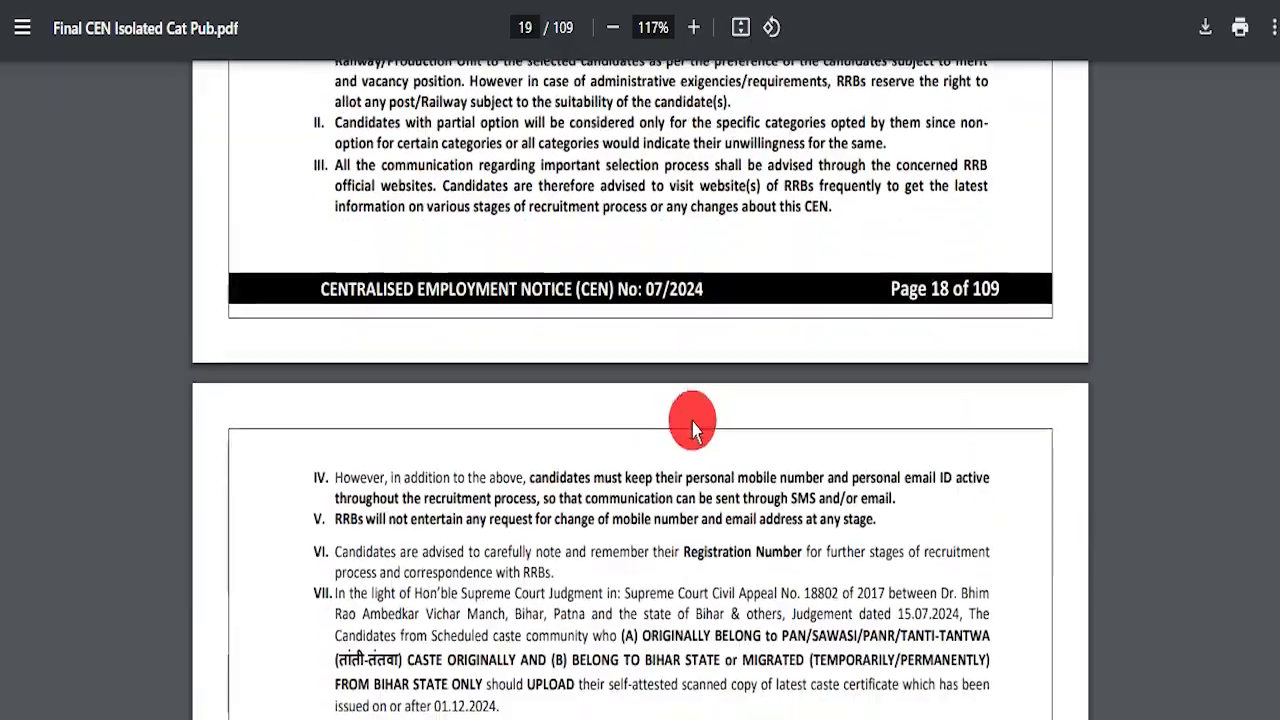
scroll(810, 435, "down", 20)
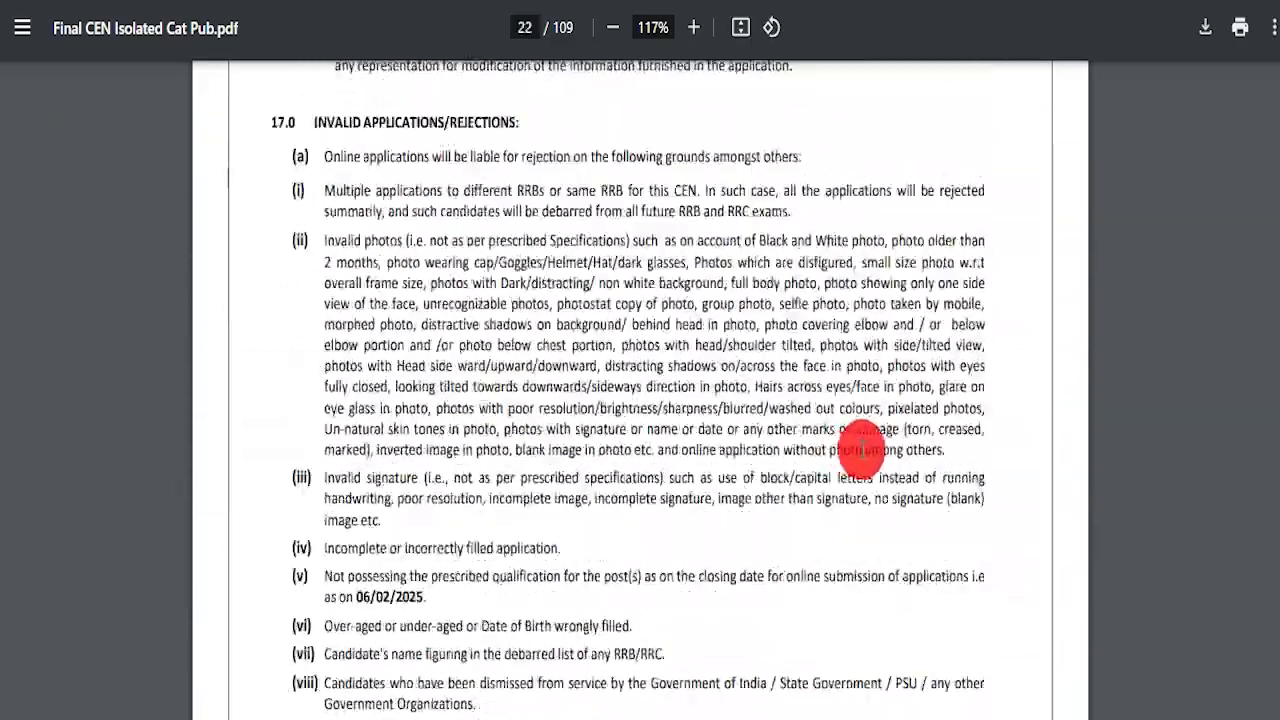
left_click_drag(1276, 226, 1276, 66)
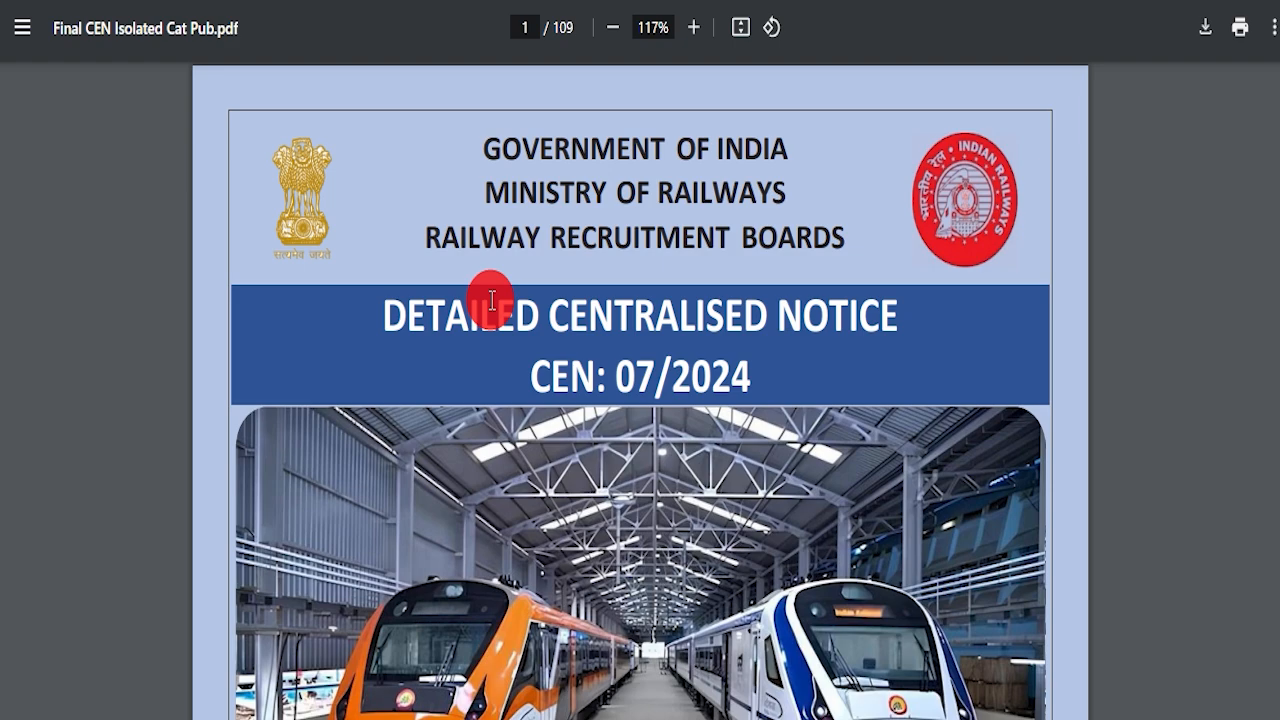
left_click_drag(480, 152, 840, 221)
left_click(852, 290)
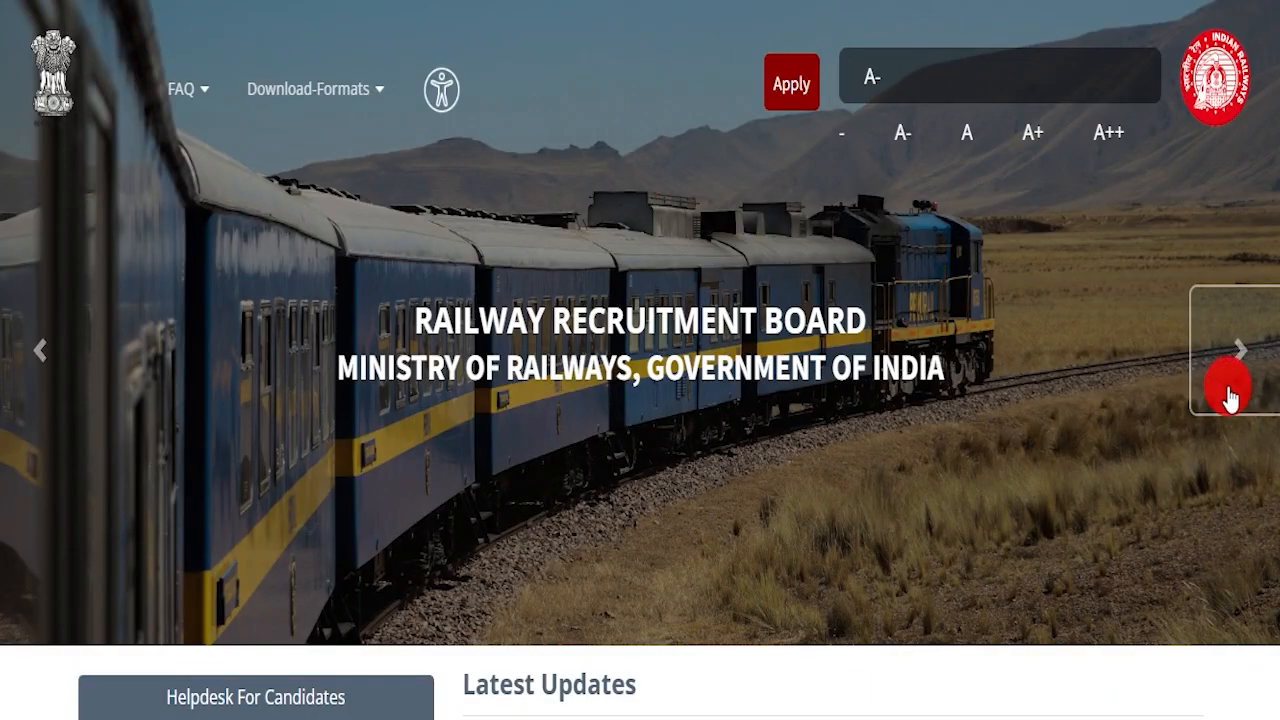
Step: Cycle the banner a few more times, then select the IndSarkariNaukri article heading's first words
left_click(1238, 362)
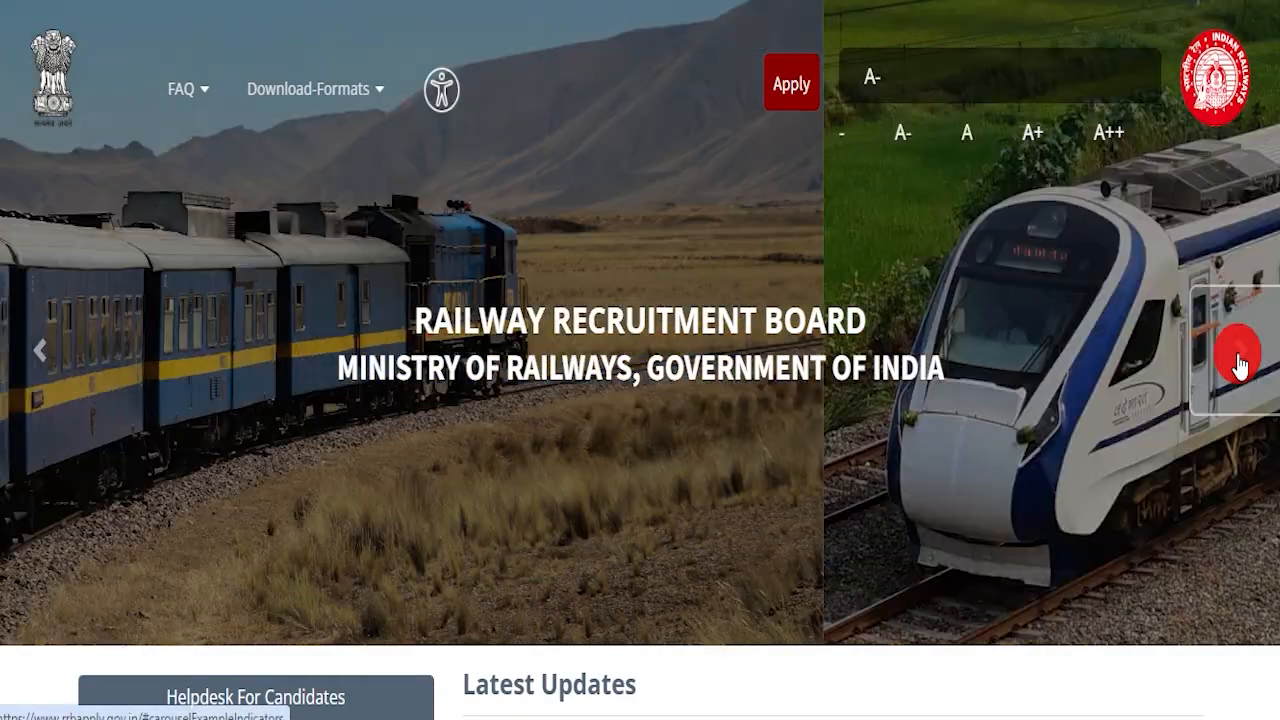
left_click(1238, 362)
left_click(1239, 363)
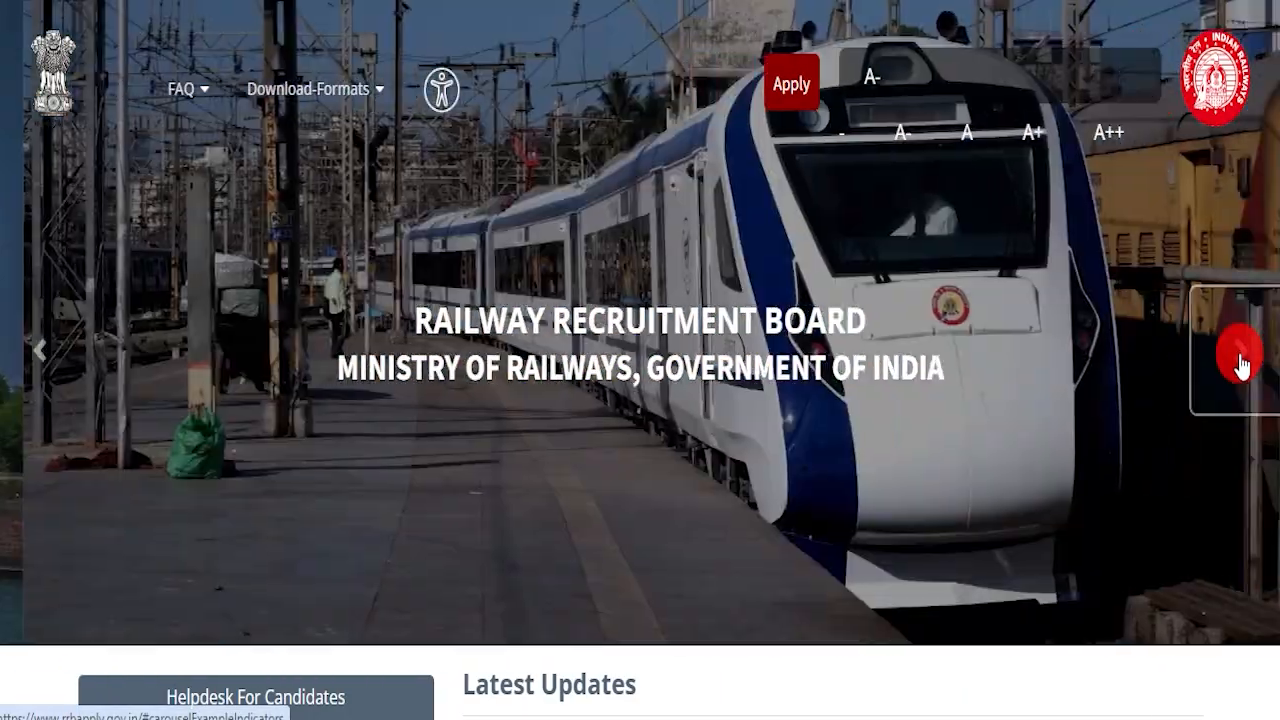
left_click(1240, 362)
left_click(1240, 362)
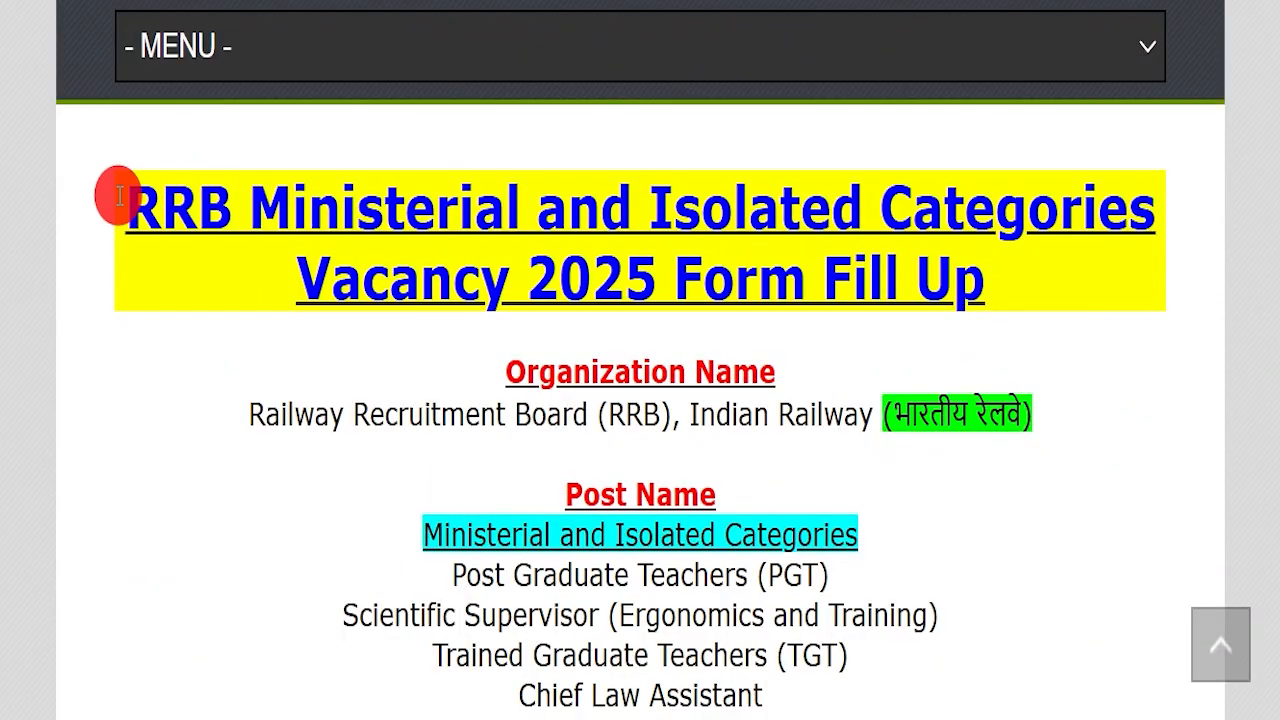
left_click_drag(114, 194, 984, 278)
left_click(1040, 290)
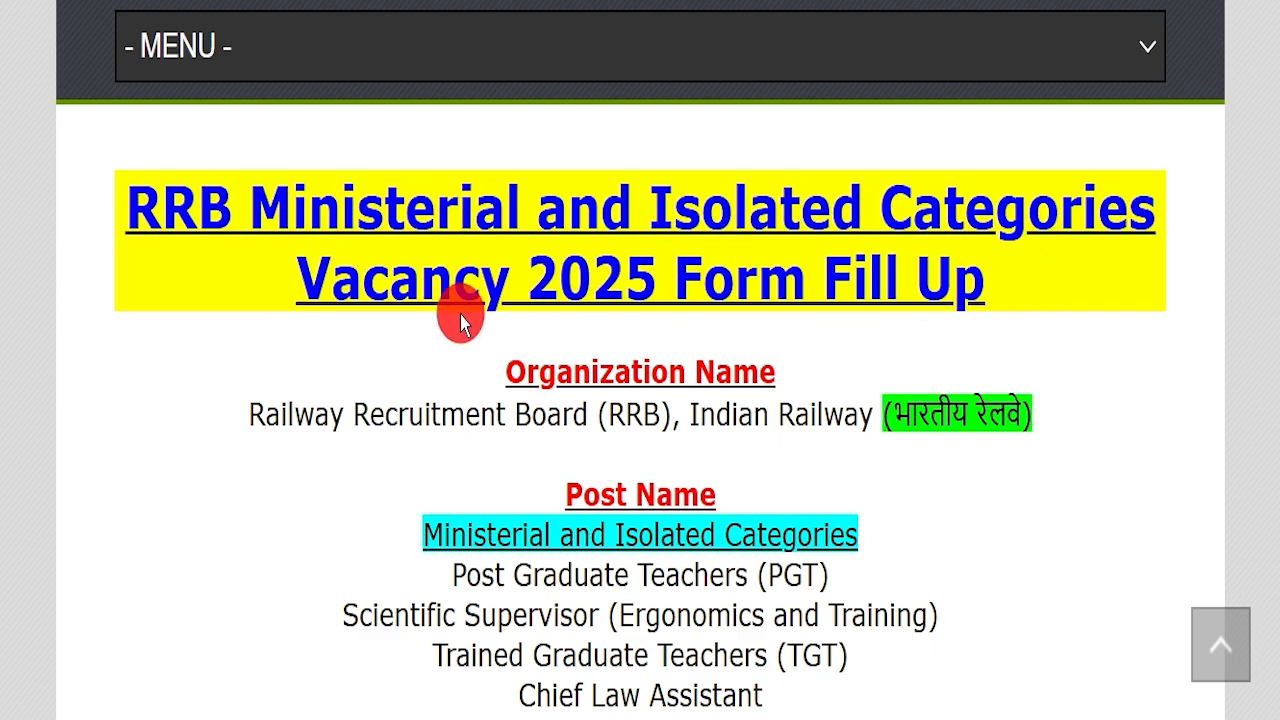
Step: Highlight the organization name and the Ministerial and Isolated Categories line
scroll(470, 340, "up", 5)
scroll(494, 410, "up", 10)
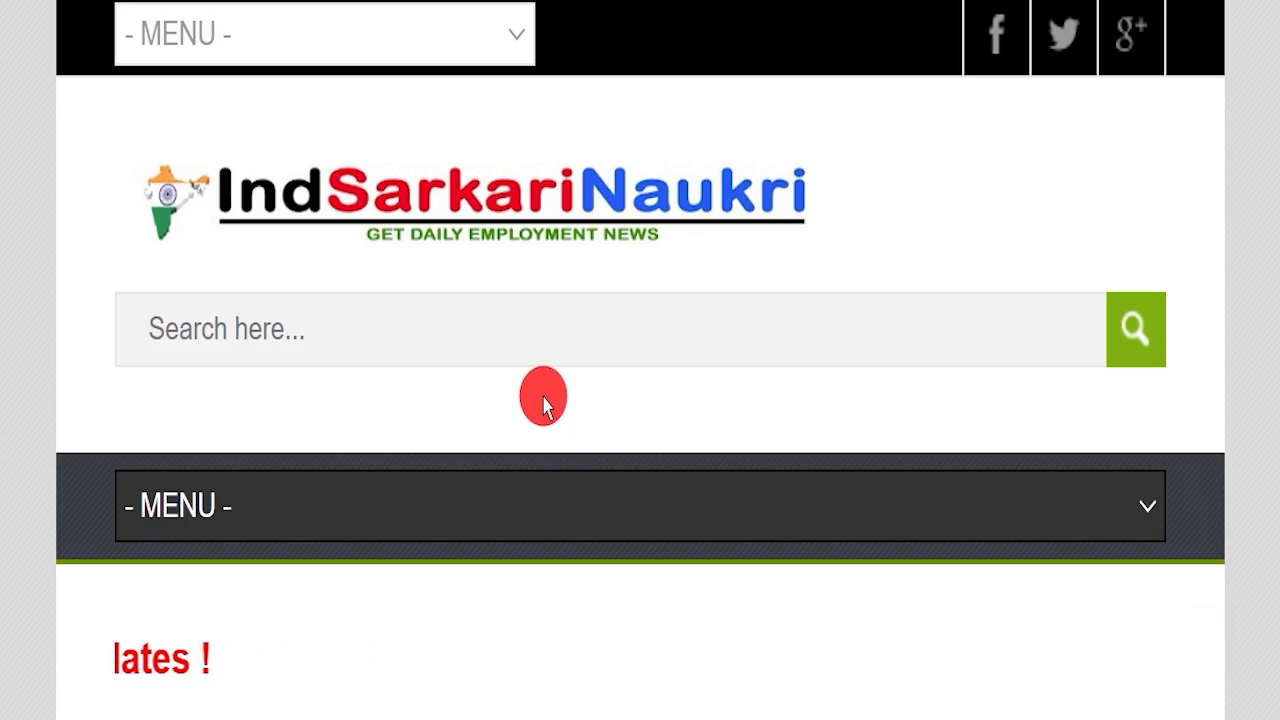
scroll(541, 405, "down", 10)
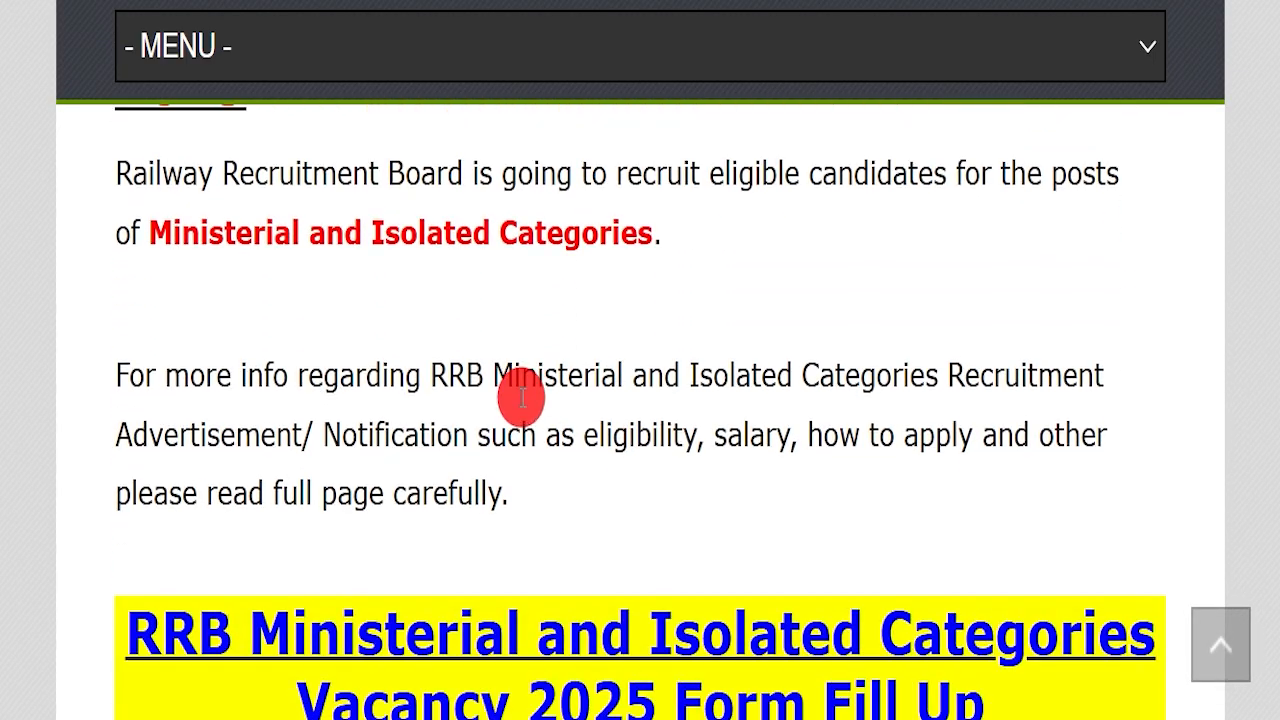
scroll(518, 400, "down", 5)
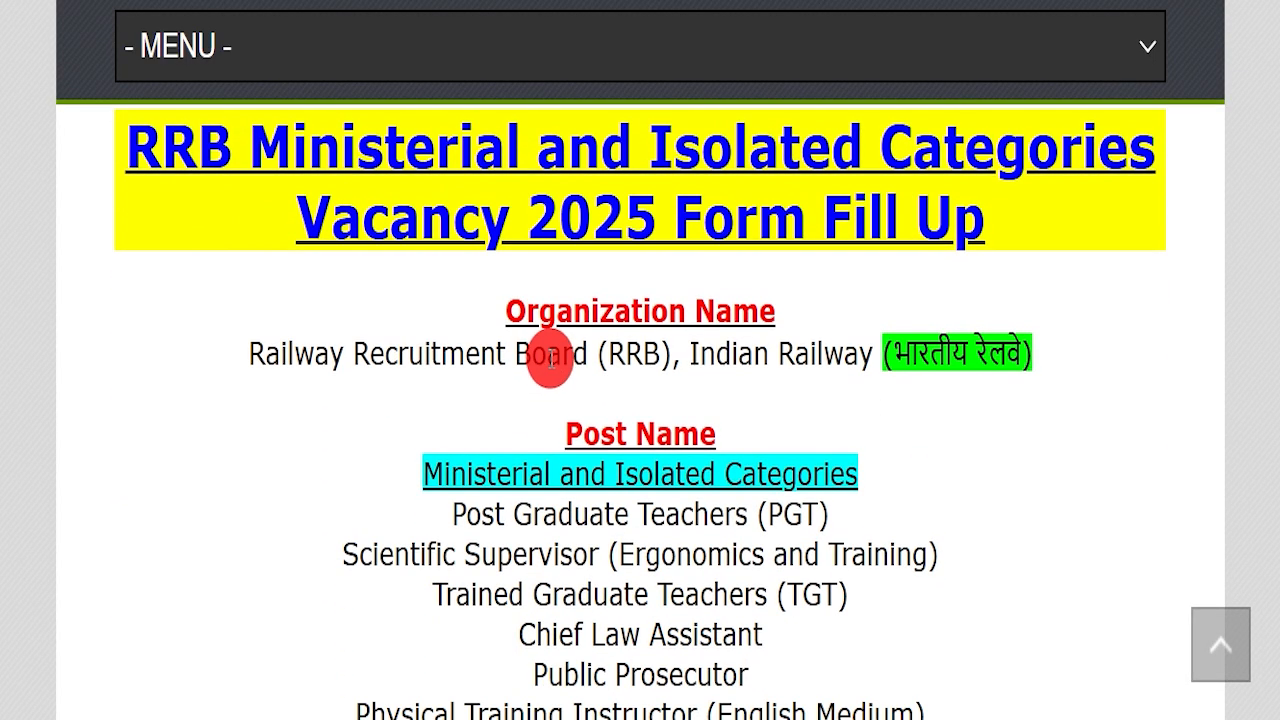
scroll(545, 368, "up", 1)
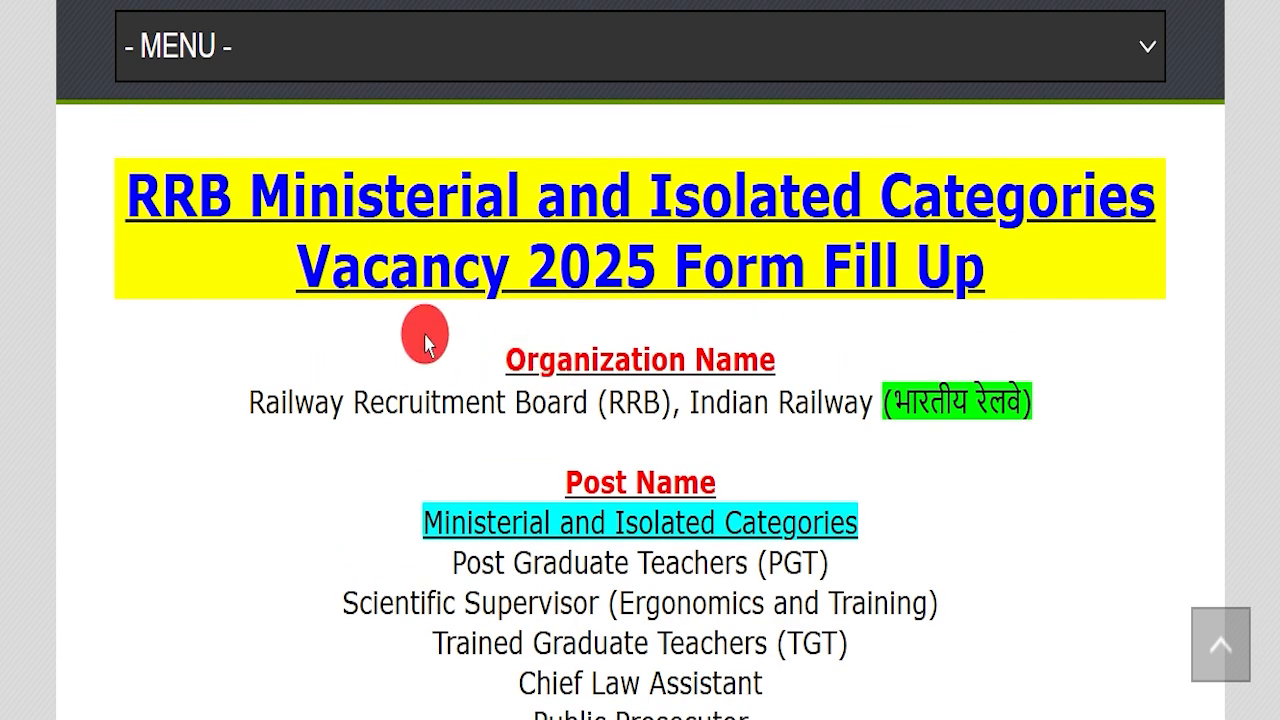
left_click_drag(215, 402, 1040, 402)
left_click_drag(418, 522, 929, 523)
scroll(965, 452, "down", 5)
left_click(1014, 423)
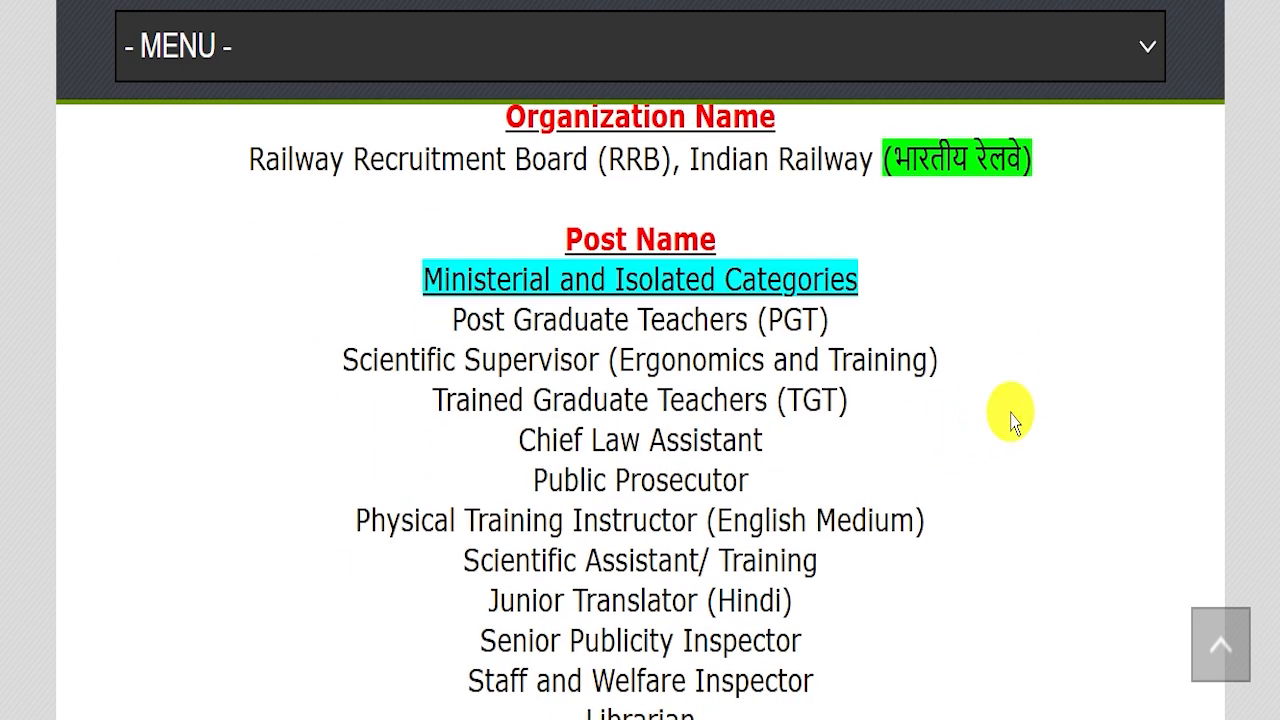
Step: Highlight the post names, from PGT through TGT down to Librarian
left_click_drag(400, 309, 945, 605)
scroll(1000, 480, "down", 3)
left_click_drag(515, 344, 720, 343)
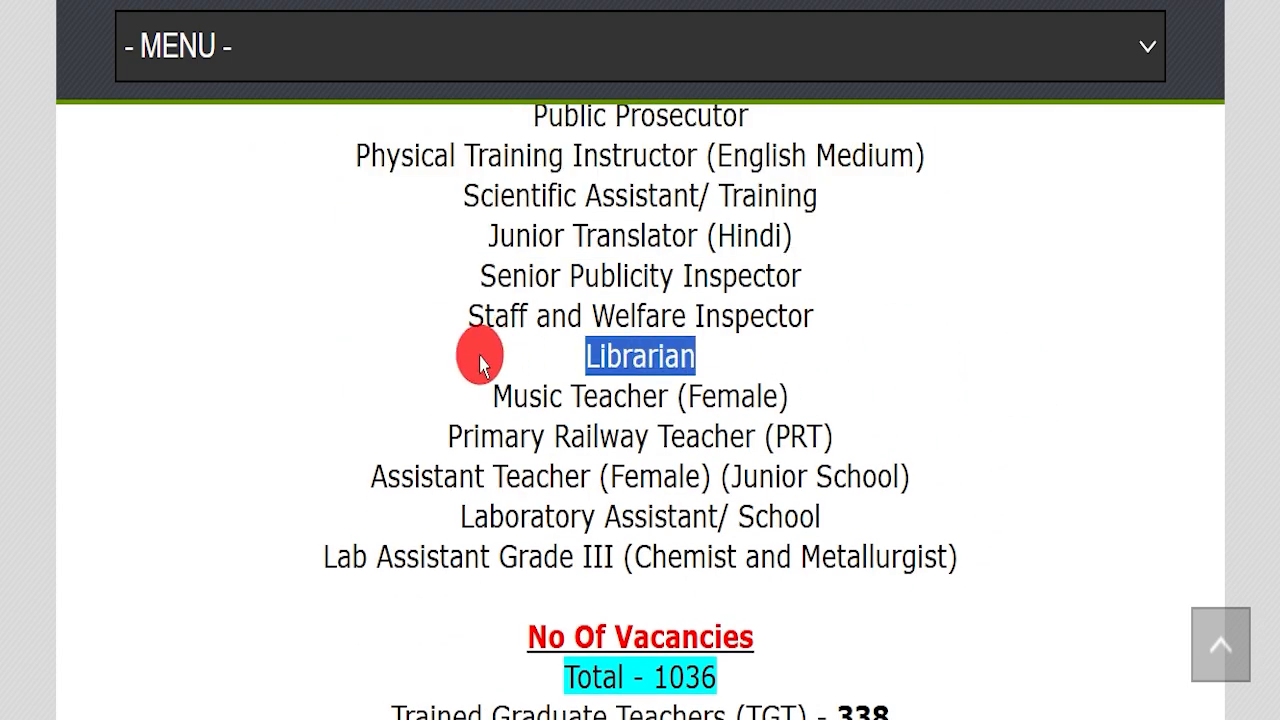
left_click_drag(446, 437, 849, 434)
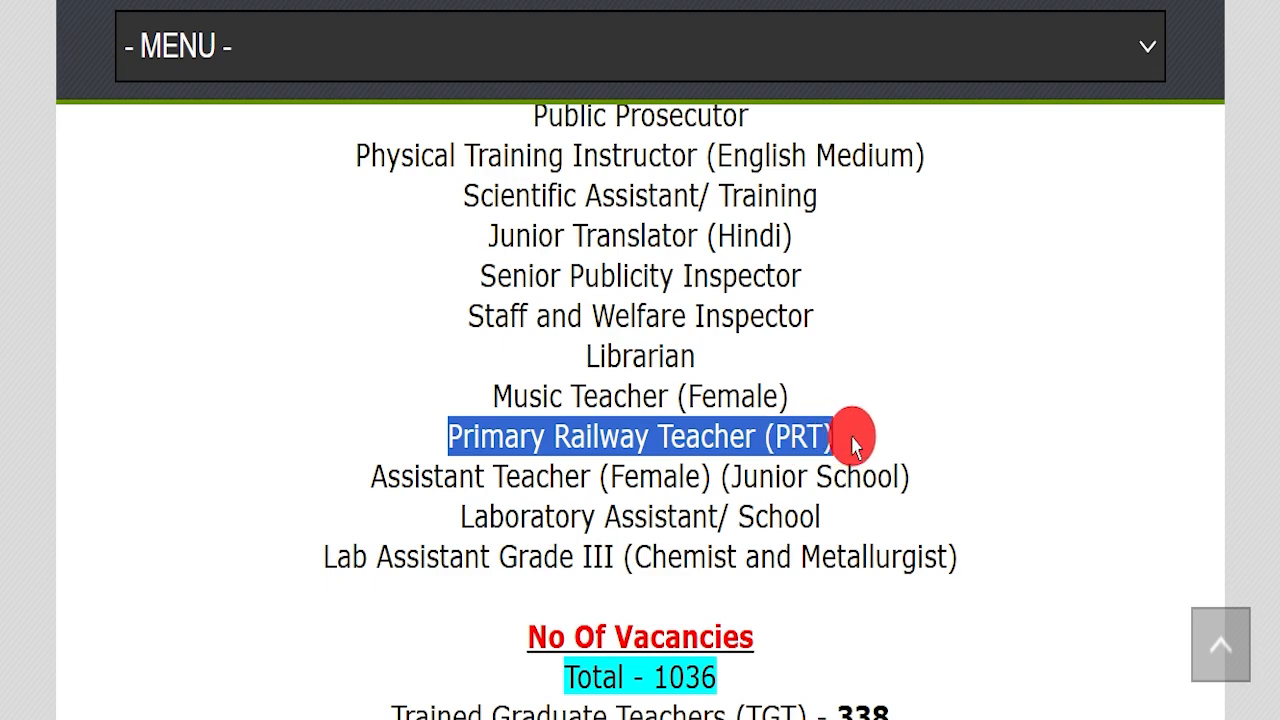
scroll(728, 460, "down", 1)
scroll(728, 460, "down", 2)
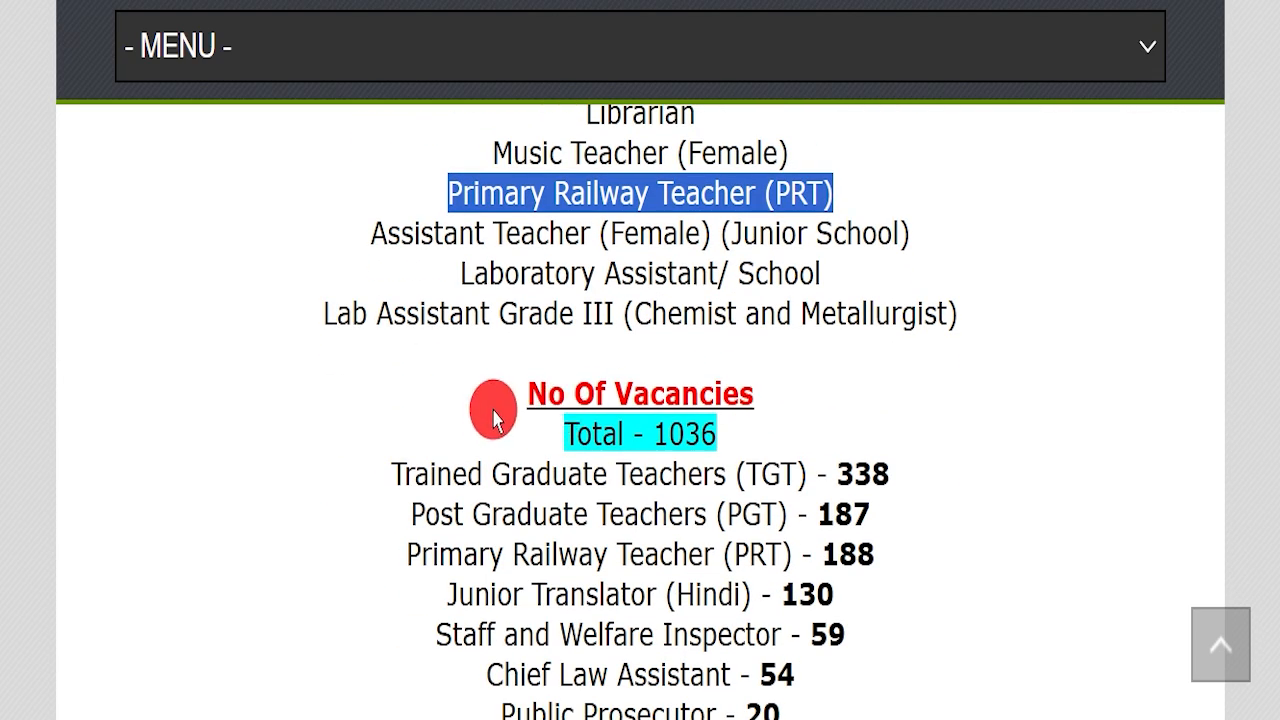
left_click_drag(500, 432, 737, 429)
Step: Highlight the 1036 total vacancies and continue toward the Important Dates section
scroll(918, 415, "down", 2)
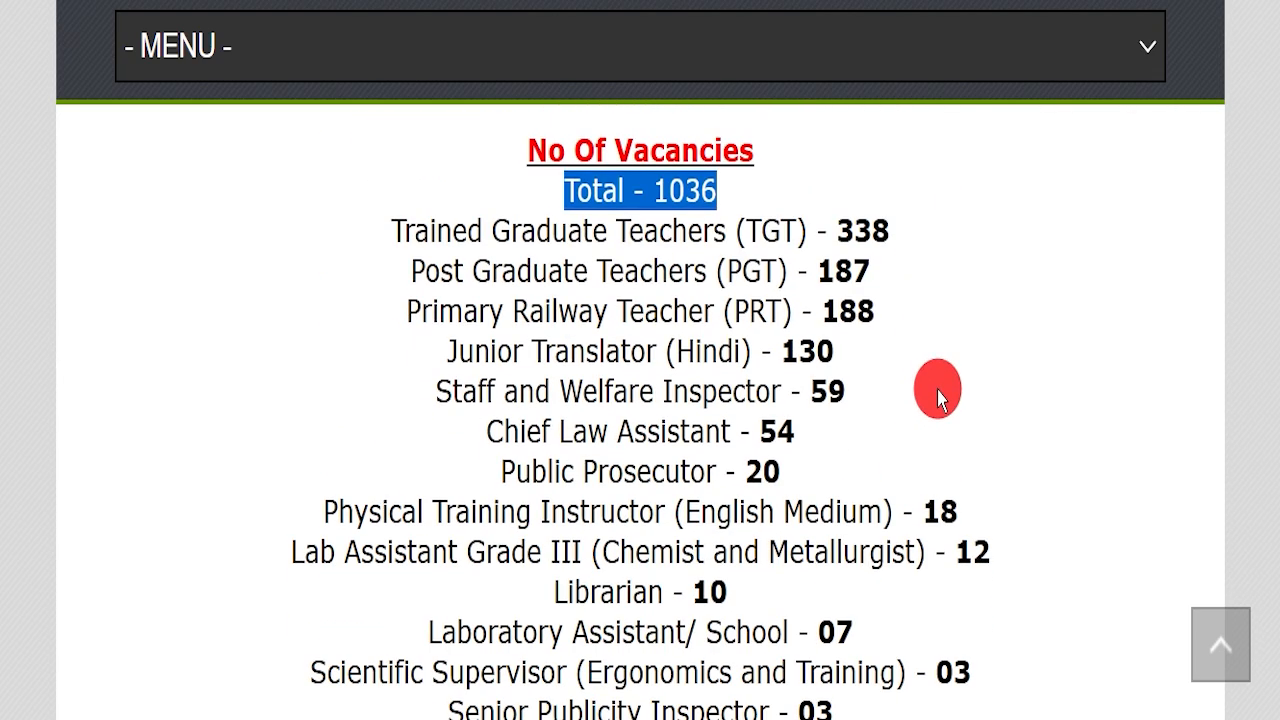
scroll(938, 397, "down", 3)
scroll(857, 363, "up", 4)
left_click_drag(368, 340, 934, 523)
scroll(586, 391, "down", 8)
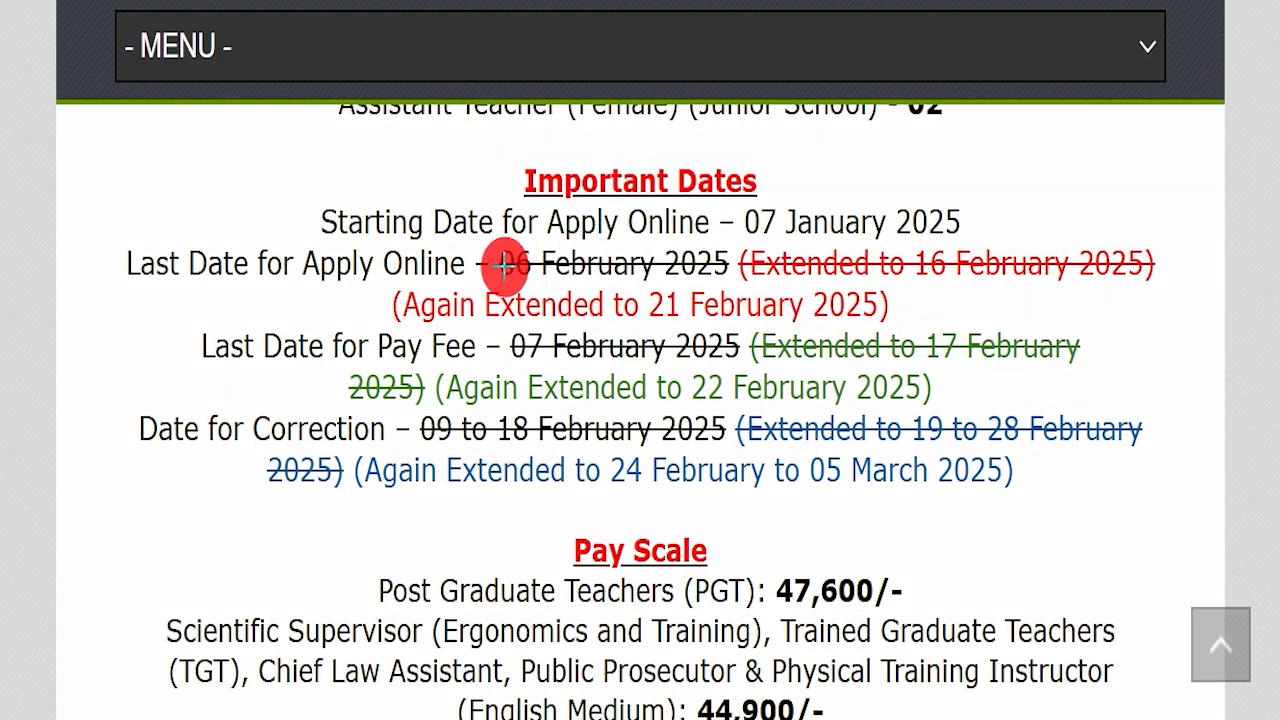
left_click_drag(496, 266, 695, 266)
left_click_drag(910, 264, 1113, 263)
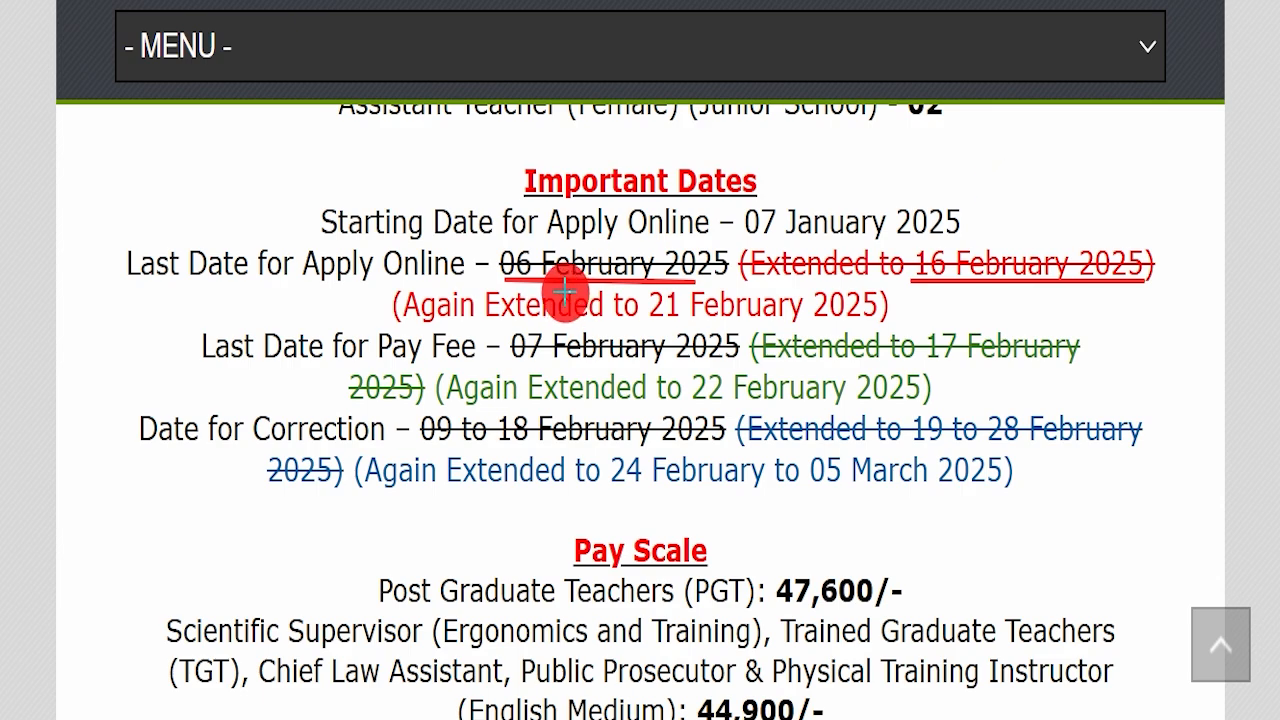
mouse_move(500, 297)
left_mouse_down()
mouse_move(851, 298)
mouse_move(872, 303)
mouse_move(886, 340)
mouse_move(985, 281)
left_mouse_up()
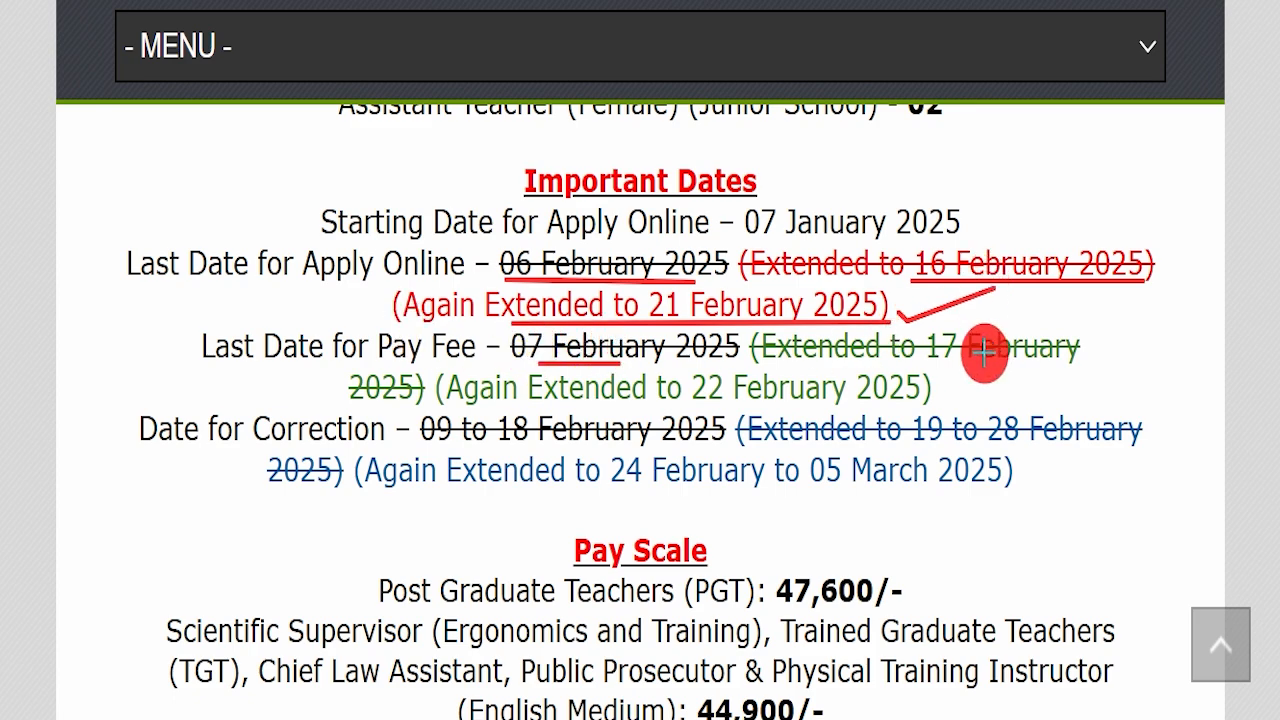
left_click_drag(935, 367, 1035, 367)
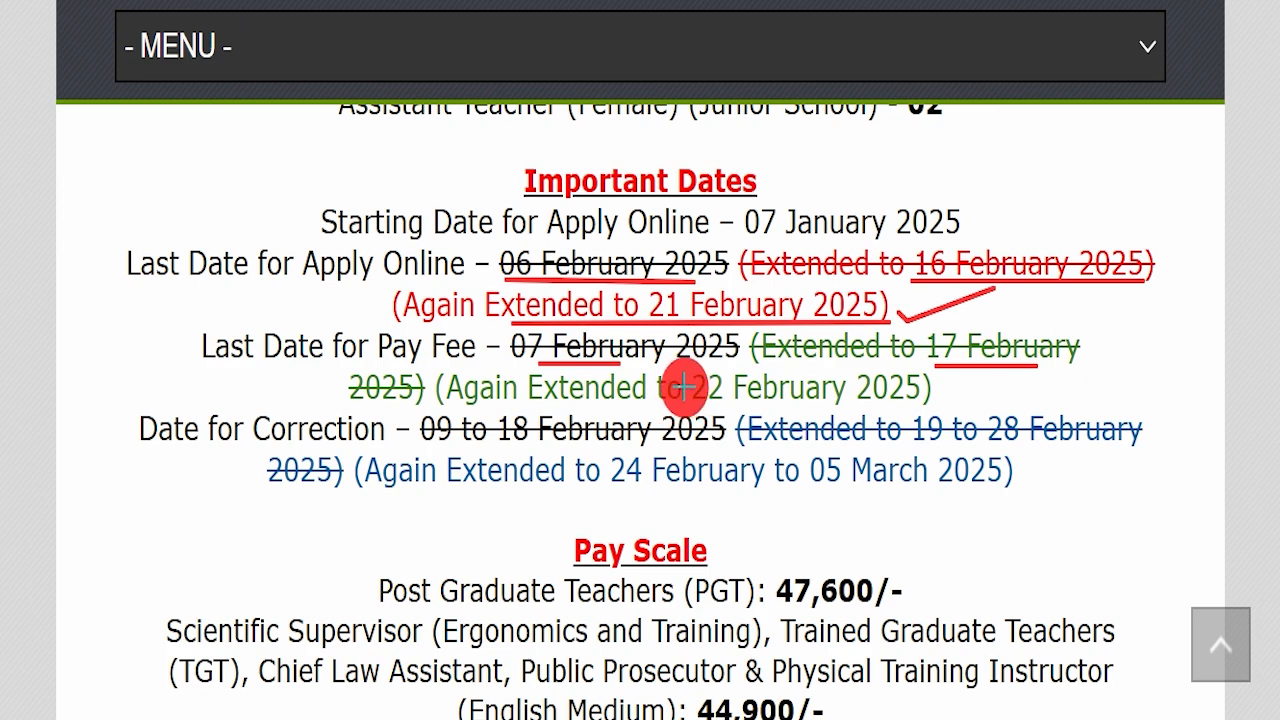
left_click_drag(677, 386, 1040, 382)
left_click(948, 375)
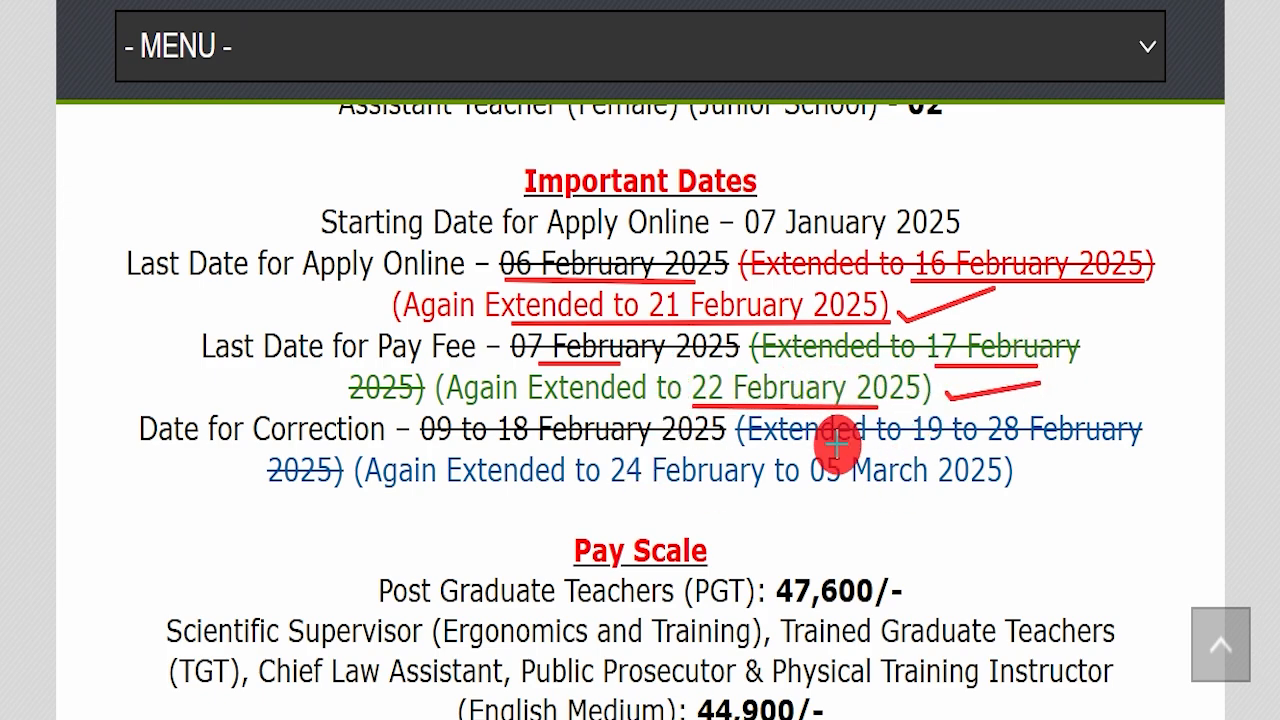
left_click_drag(962, 428, 1025, 425)
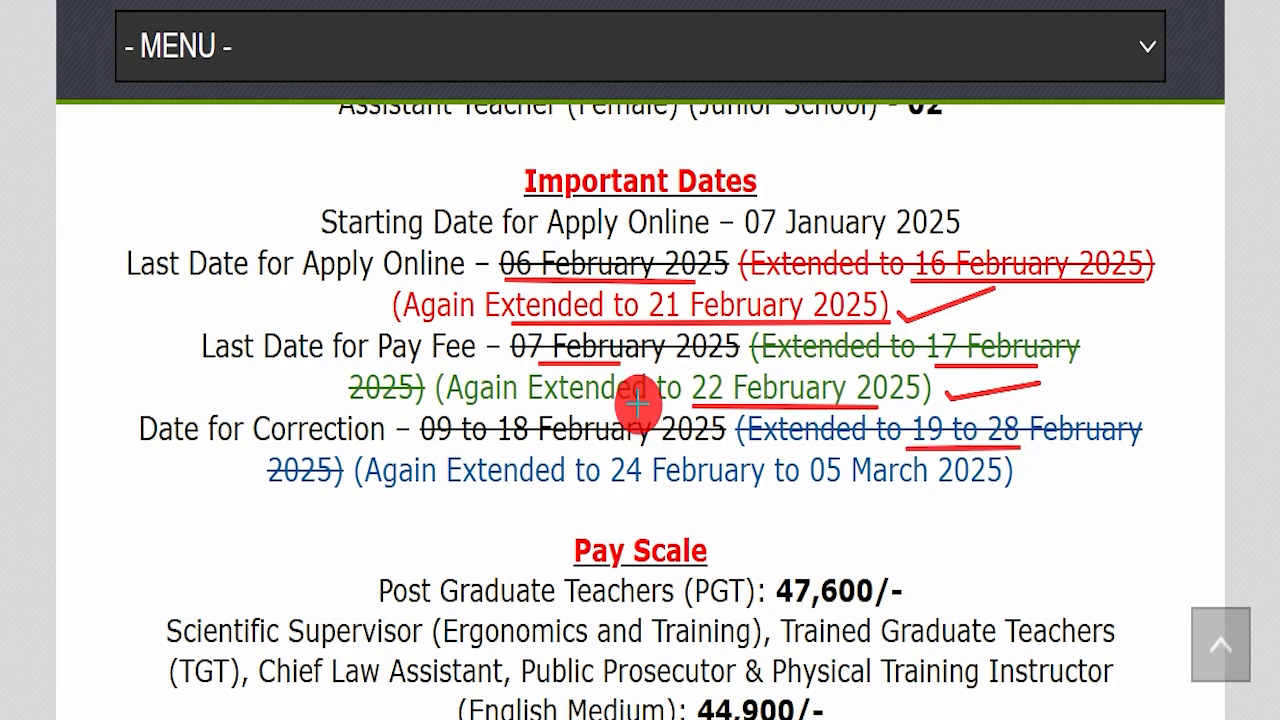
left_click_drag(597, 492, 938, 492)
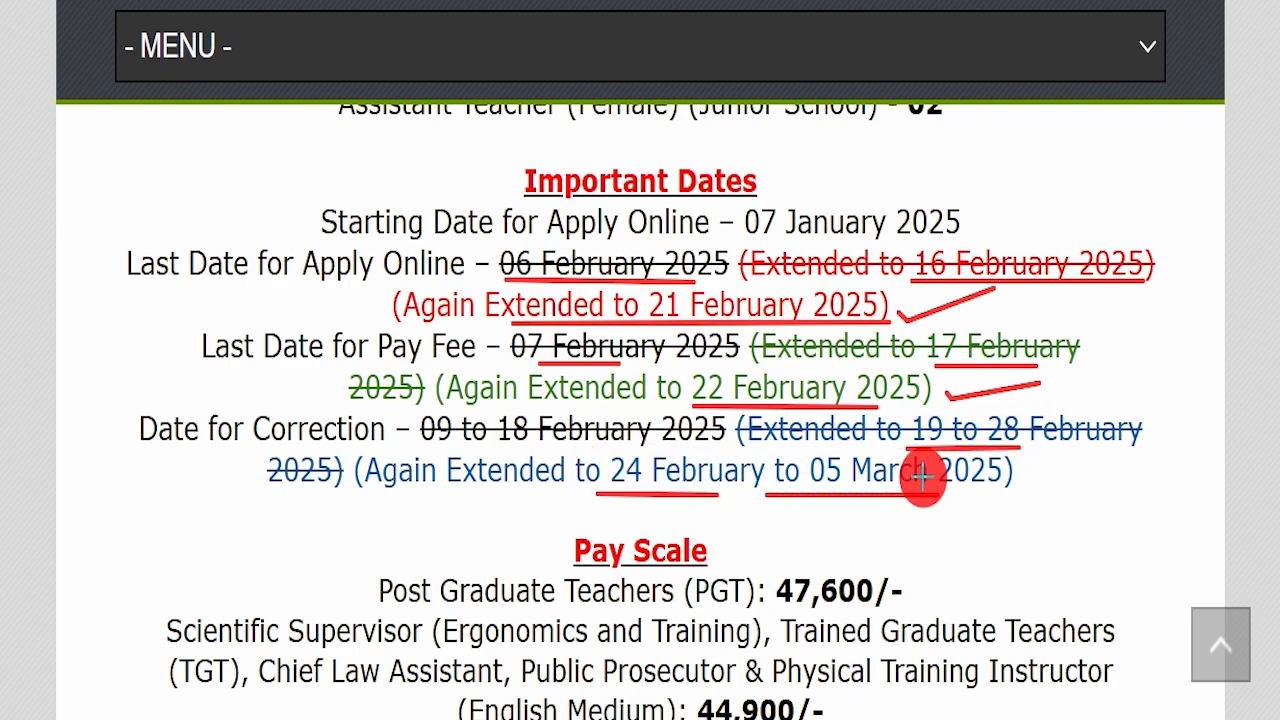
left_click_drag(1030, 484, 1145, 465)
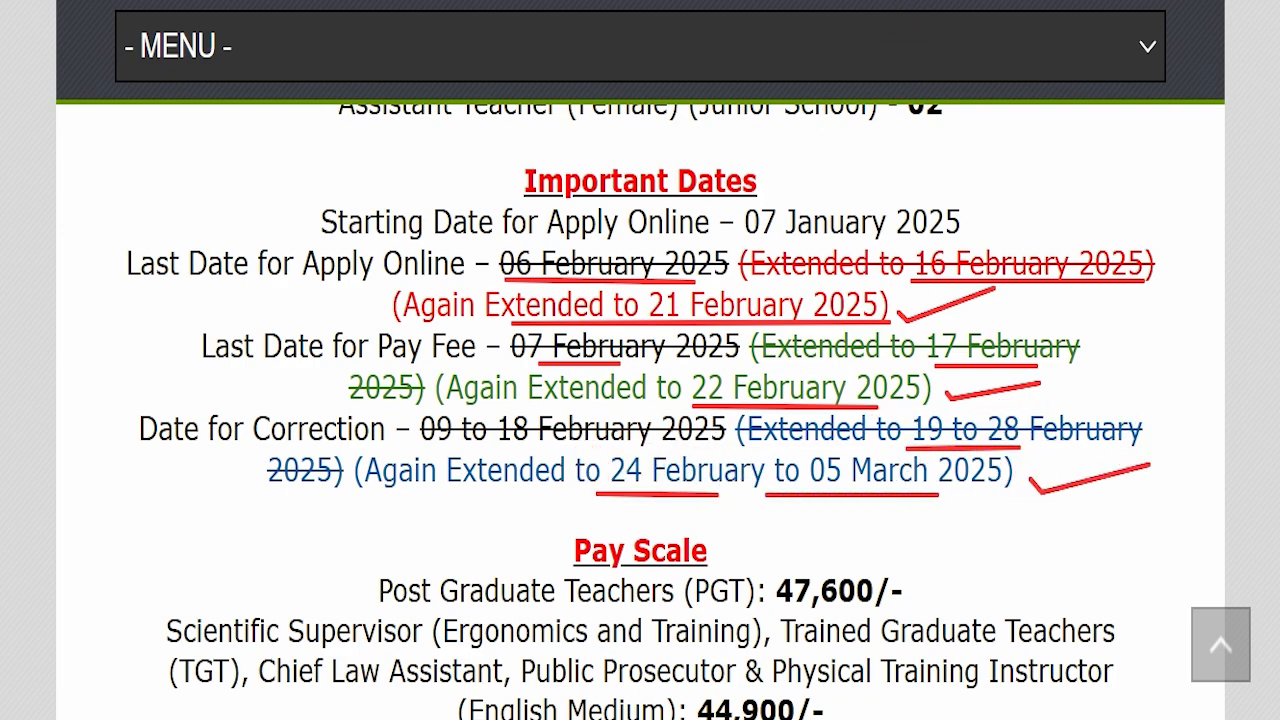
key("Escape")
Step: Highlight the educational qualification line and the age limit range
scroll(760, 390, "down", 7)
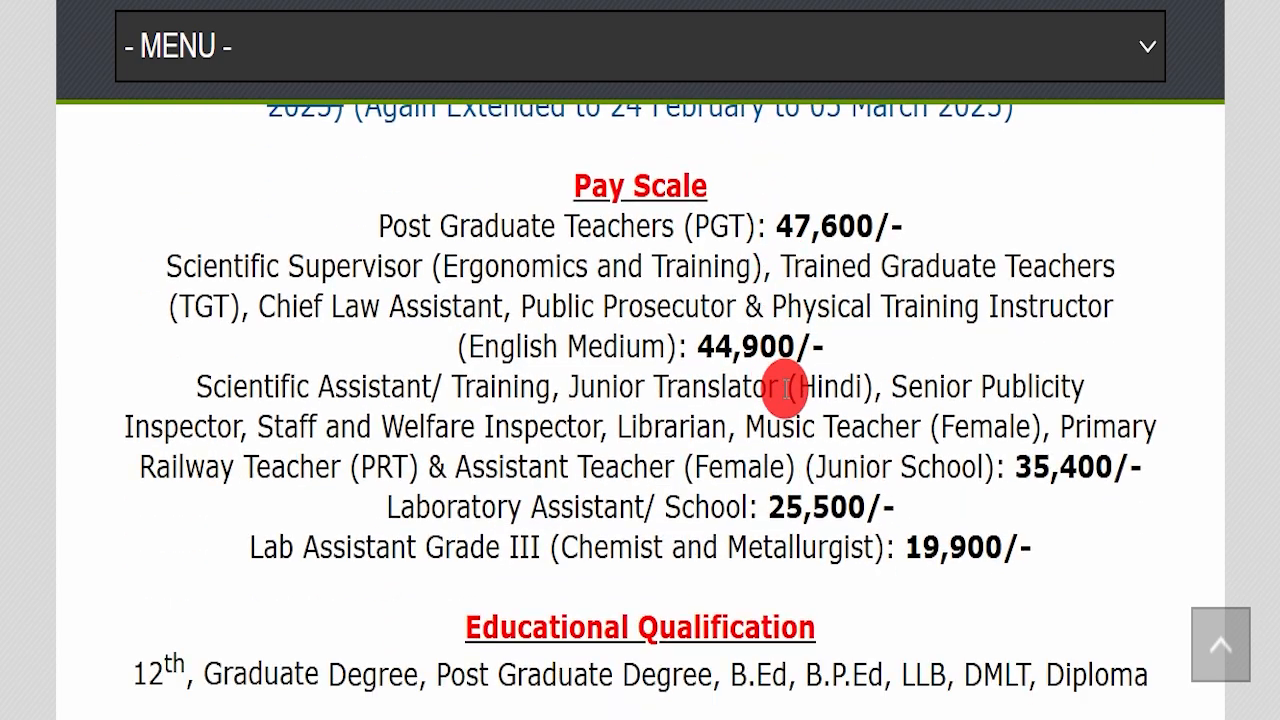
left_click_drag(132, 300, 1155, 308)
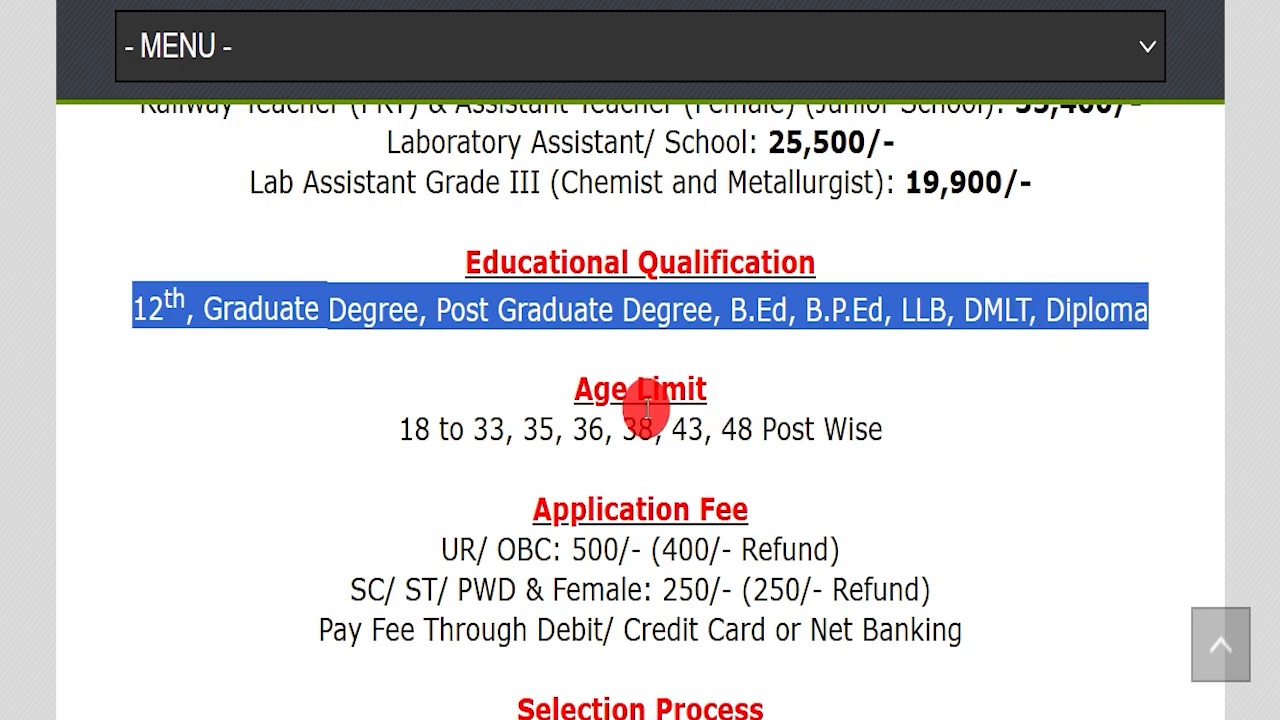
left_click_drag(355, 422, 910, 440)
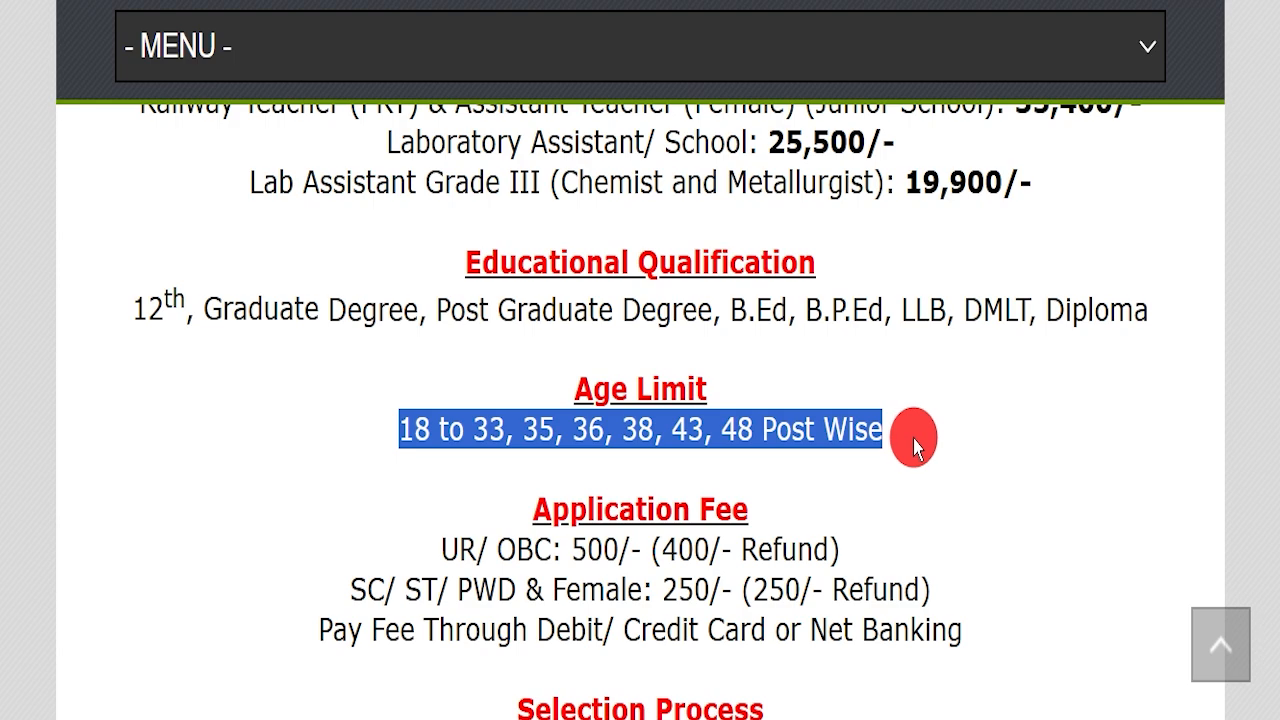
Step: Highlight the UR/OBC and SC/ST/PWD & Female fee lines and accepted payment methods
scroll(913, 447, "down", 1)
left_click_drag(400, 418, 949, 403)
left_click(949, 403)
left_click_drag(285, 450, 966, 454)
left_click(966, 456)
left_click_drag(538, 508, 965, 500)
Step: Highlight Online as the apply mode and the official website address
scroll(766, 406, "down", 5)
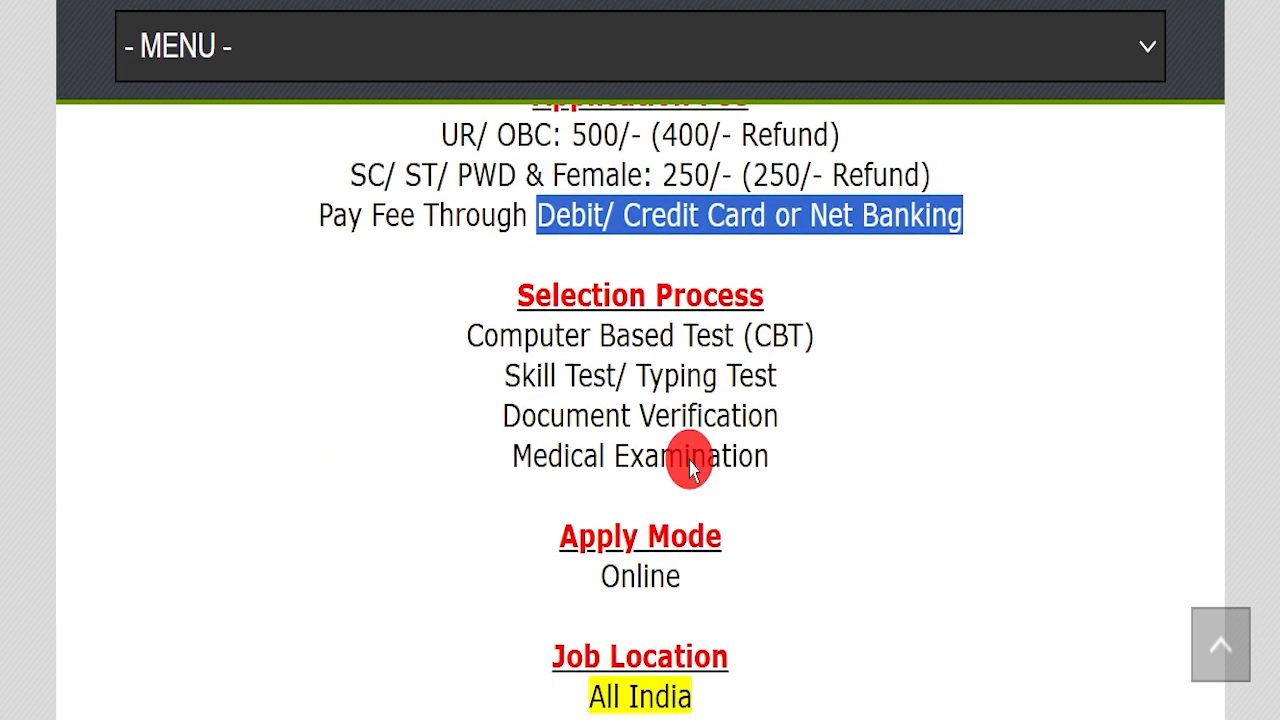
left_click_drag(506, 368, 883, 374)
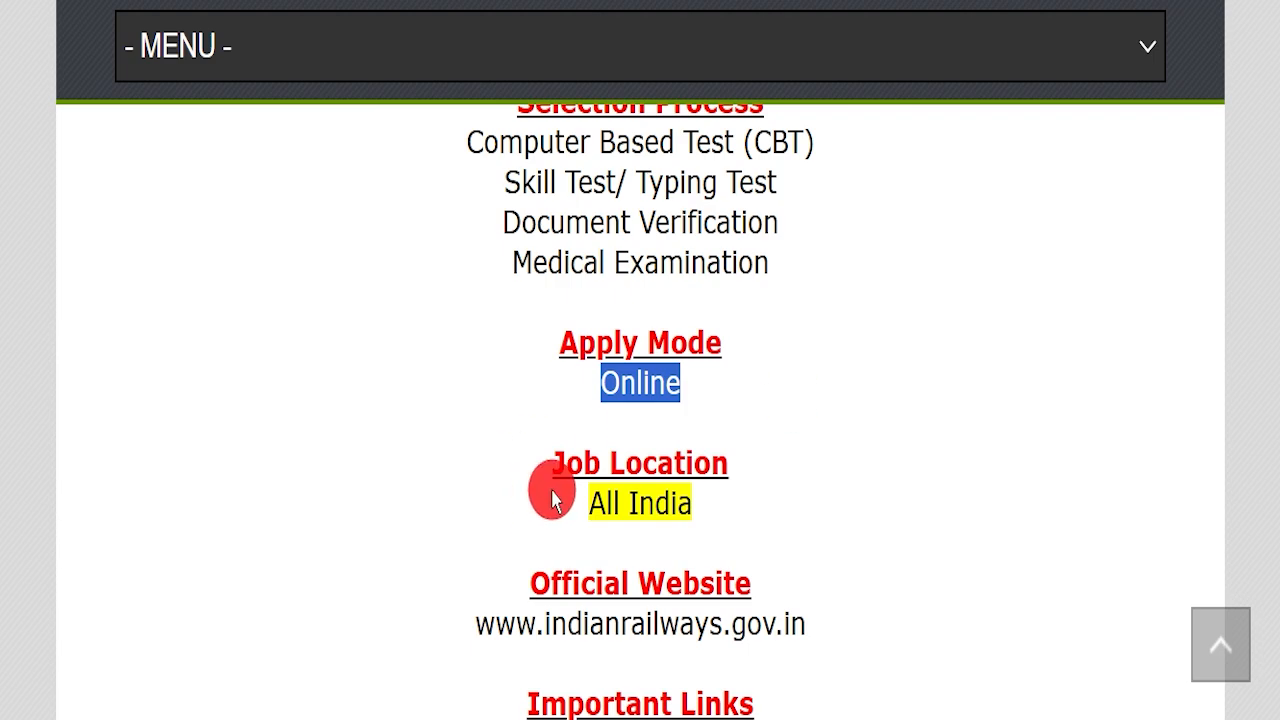
left_click_drag(522, 490, 820, 491)
scroll(849, 471, "down", 2)
left_click_drag(457, 491, 880, 500)
left_click(880, 500)
scroll(951, 471, "down", 2)
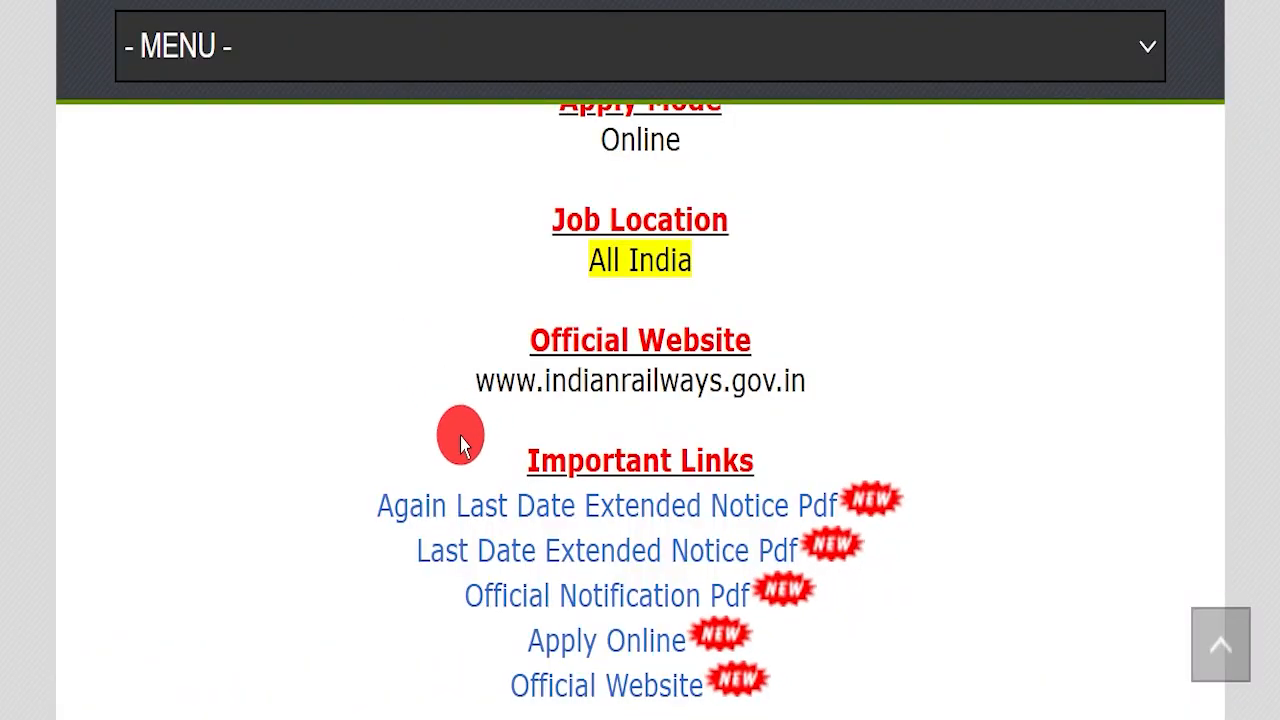
Step: Highlight the Important Links list and the Again Last Date Extended Notice Pdf link
left_click_drag(461, 444, 985, 620)
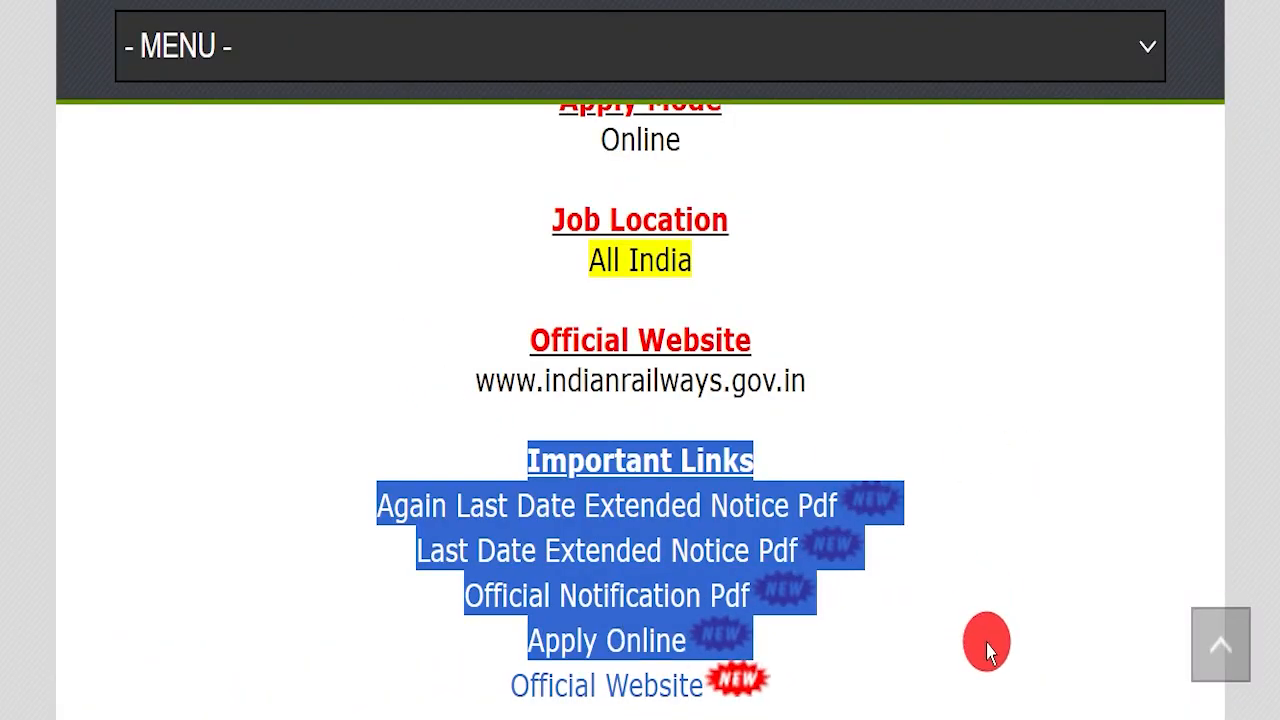
scroll(1040, 400, "down", 1)
left_click(381, 462)
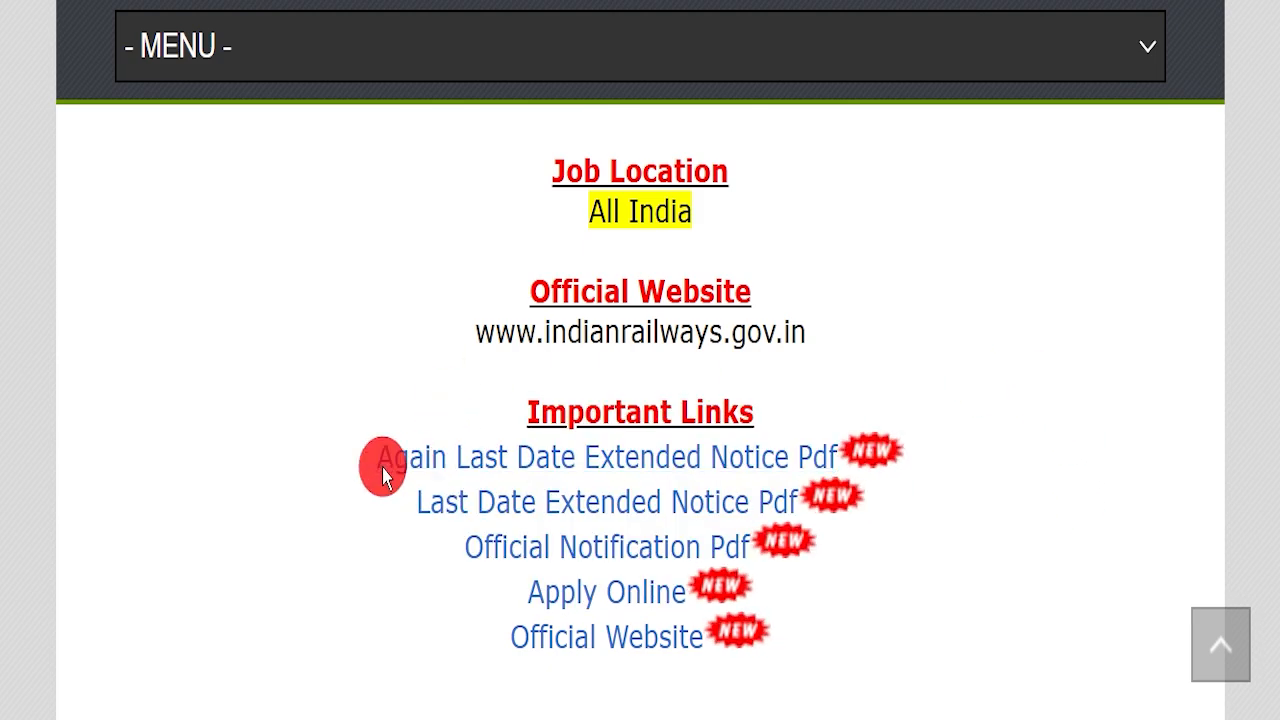
left_click_drag(380, 452, 779, 449)
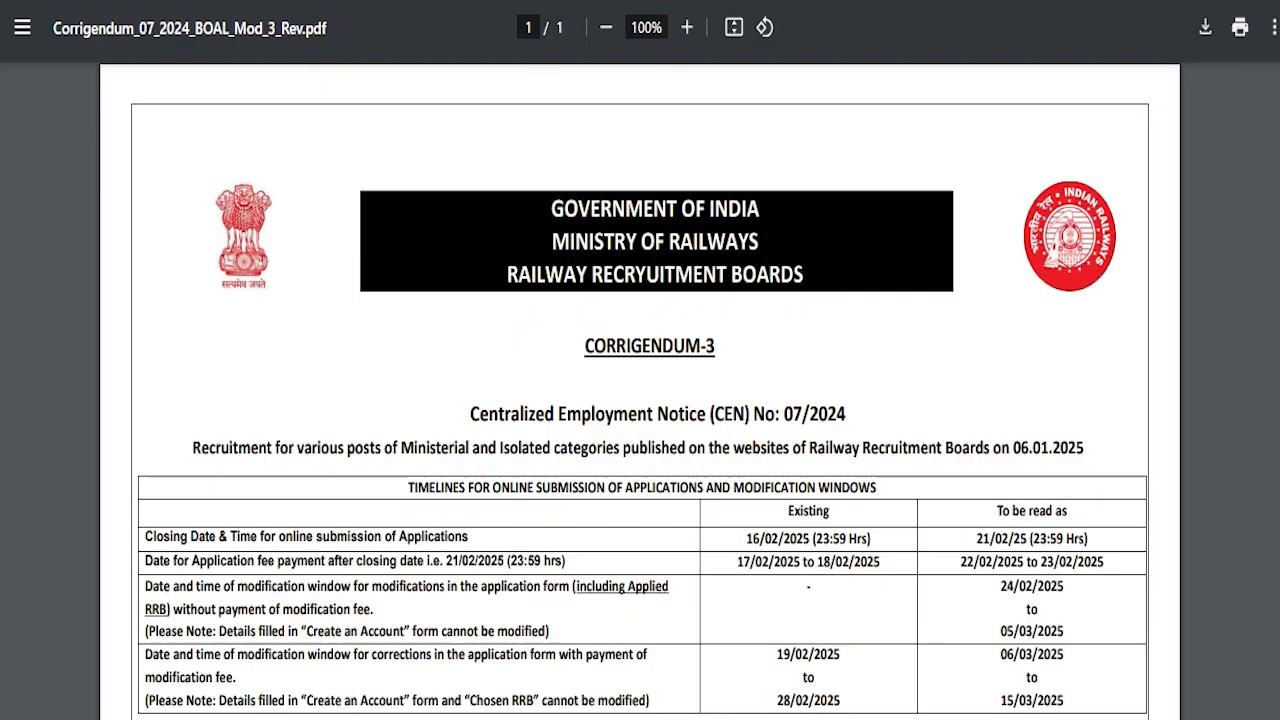
Step: Mark Corrigendum-3's new dates (21/02/25 closing, fee and modification windows), then erase the marks
scroll(567, 367, "down", 1)
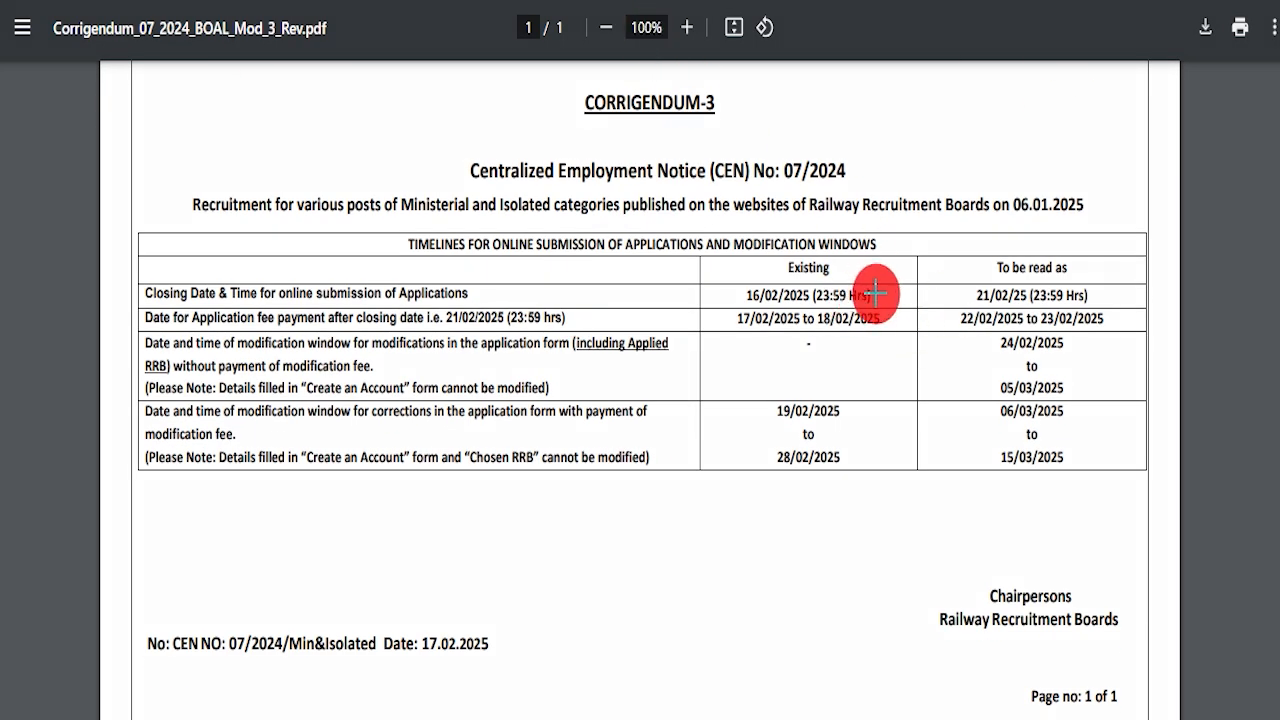
left_click_drag(886, 298, 956, 298)
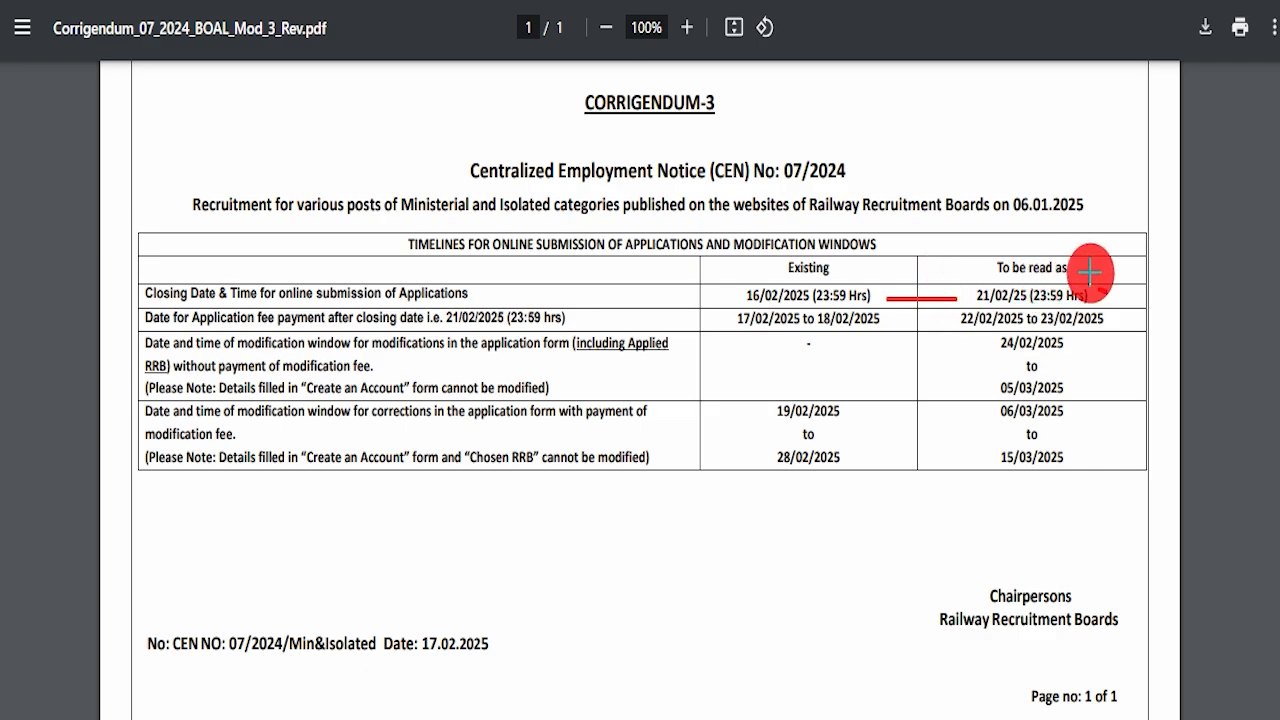
left_click_drag(1098, 287, 1158, 228)
left_click_drag(888, 314, 940, 312)
left_click_drag(1106, 302, 1192, 258)
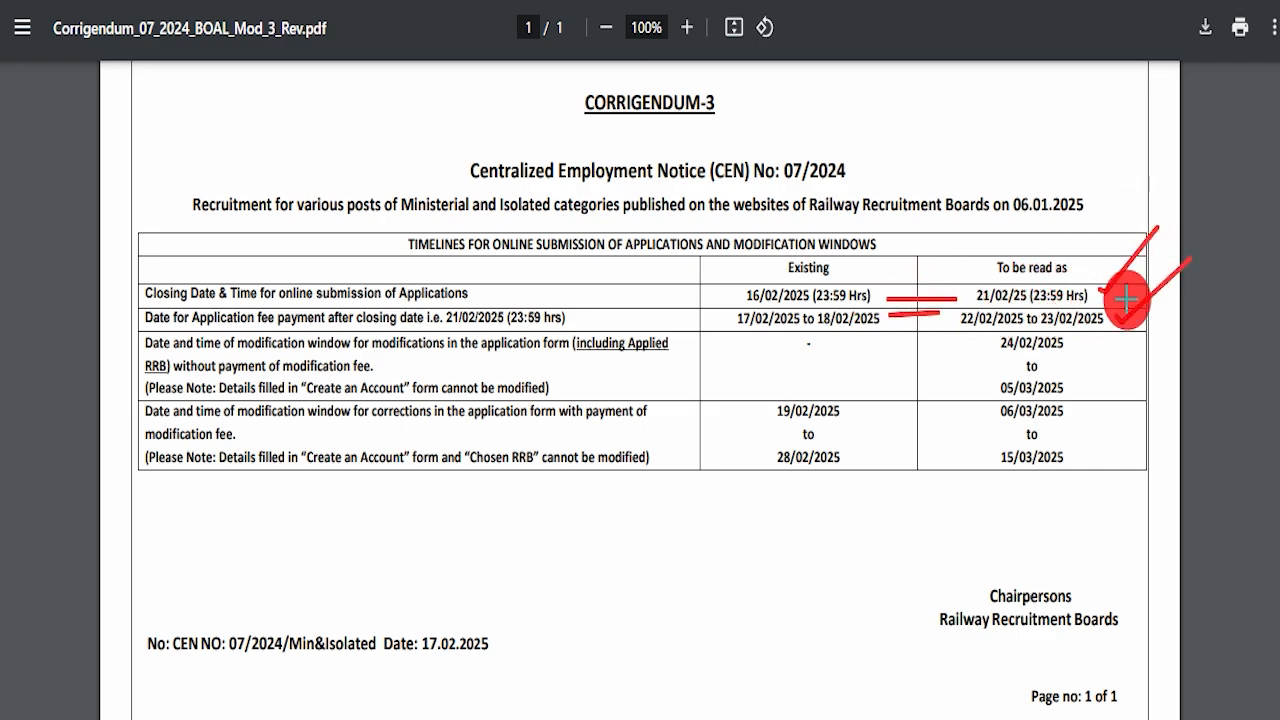
left_click_drag(1078, 373, 1124, 345)
key("Escape")
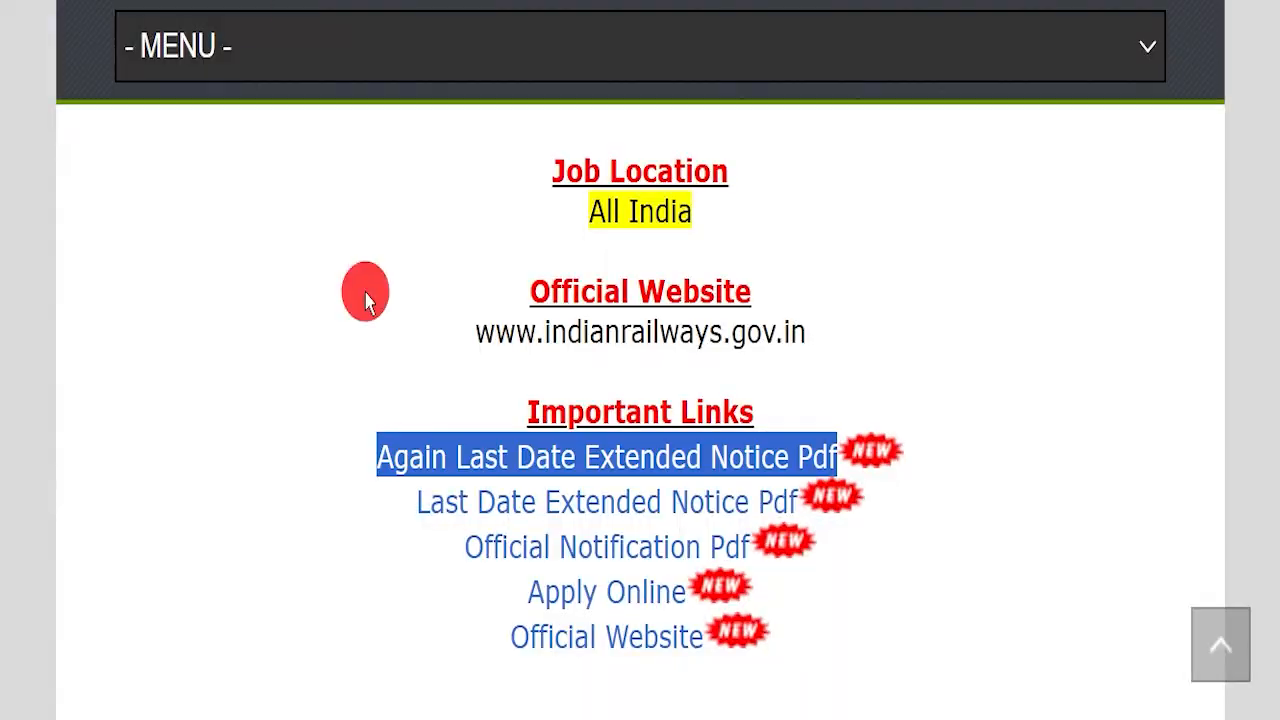
Step: Open the Last Date Extended Notice PDF, review its original correction window, and return to links
left_click_drag(415, 505, 773, 490)
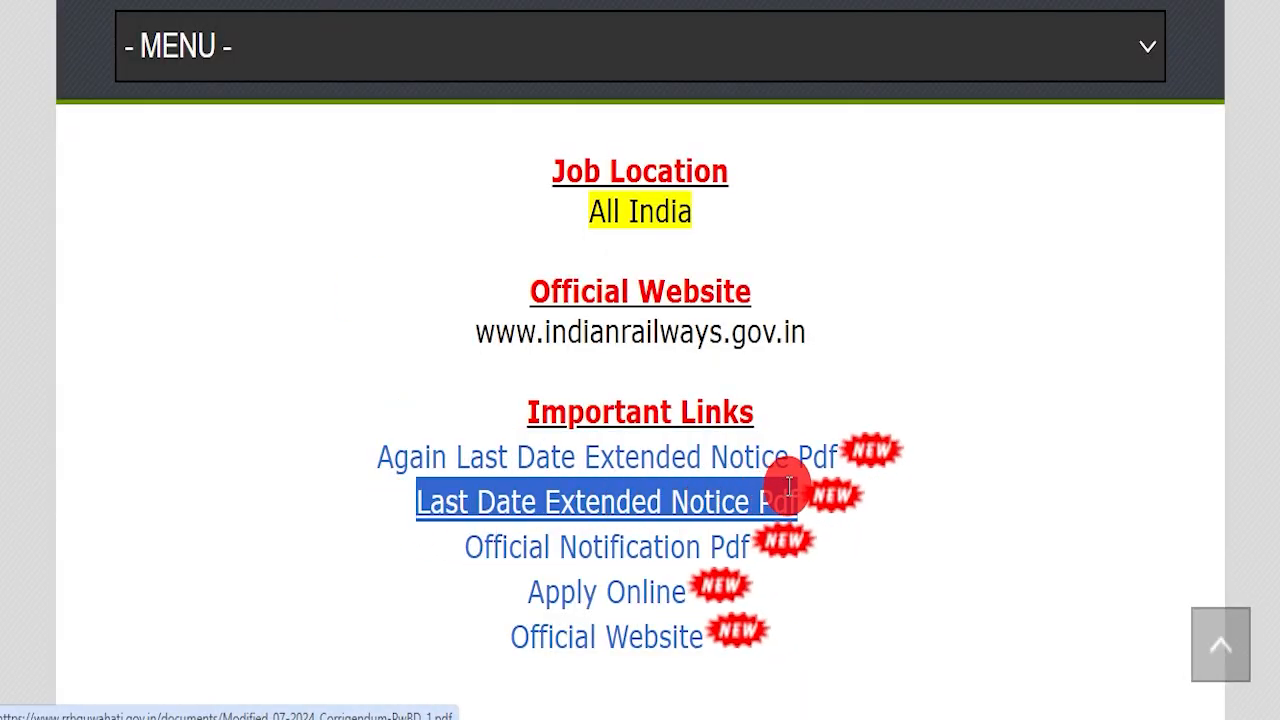
left_click(546, 502)
scroll(639, 472, "down", 3)
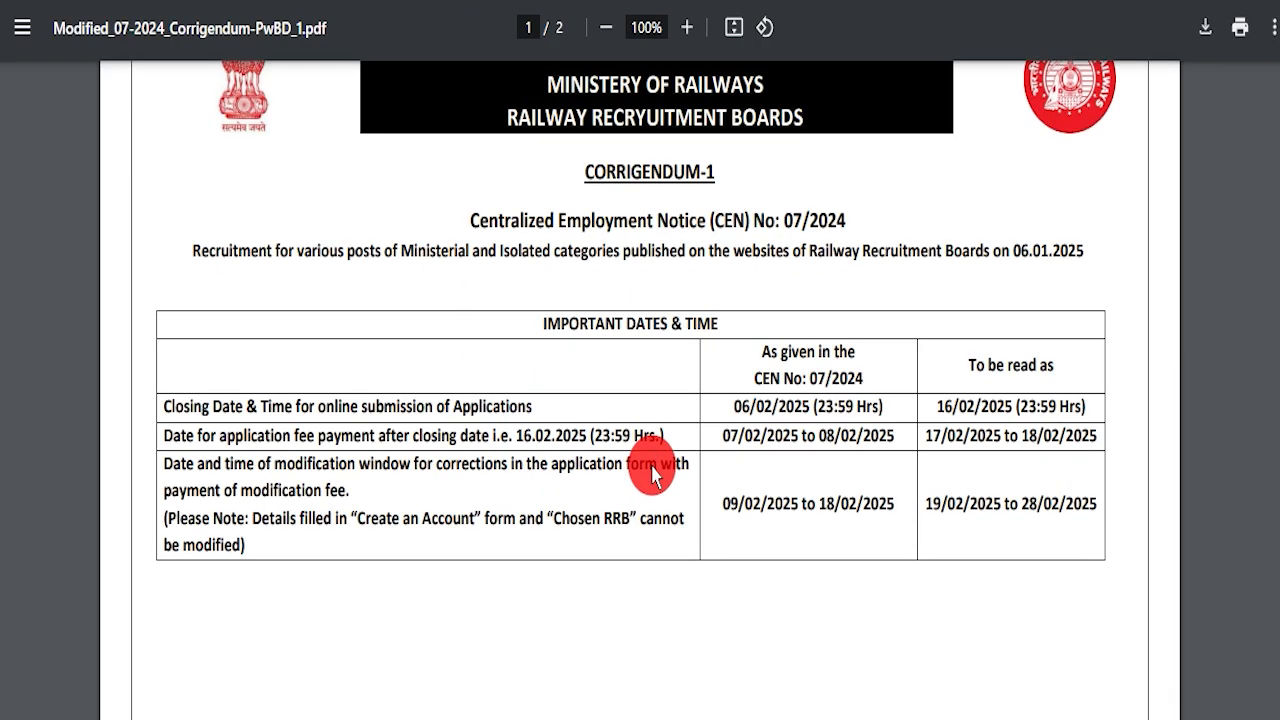
left_click_drag(722, 405, 923, 403)
left_click(694, 497)
scroll(640, 470, "up", 3)
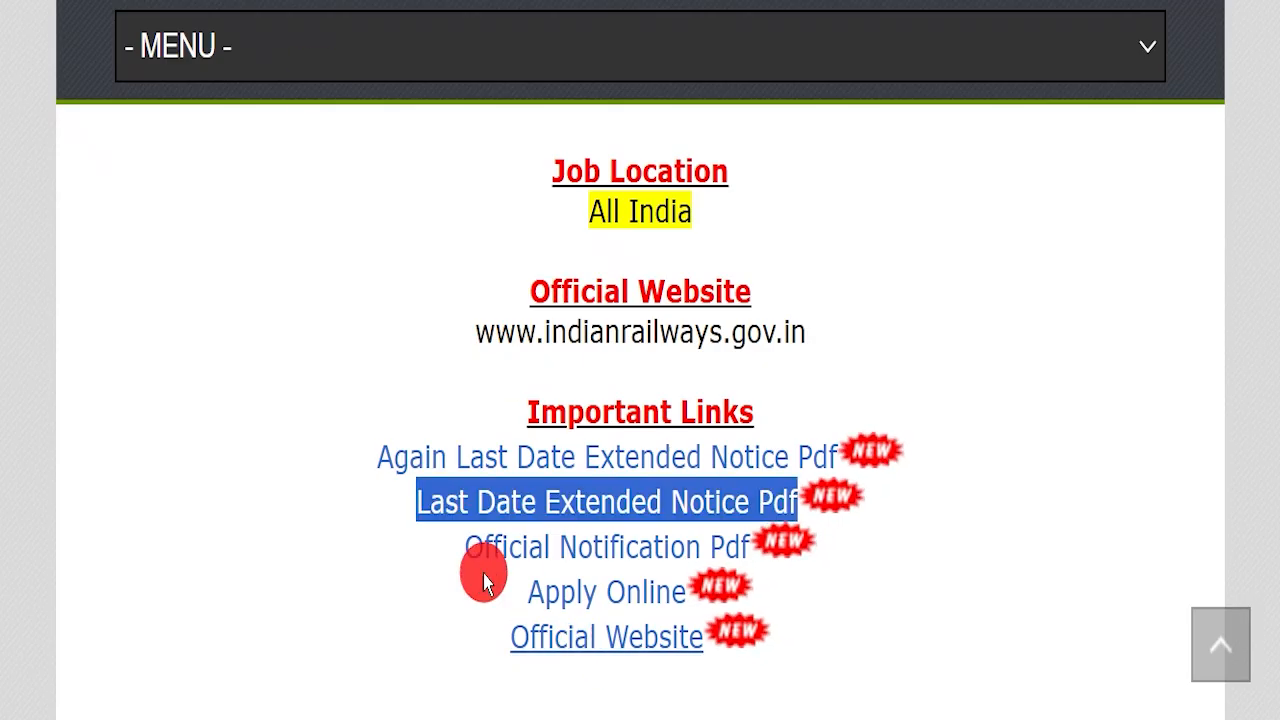
left_click_drag(460, 548, 749, 543)
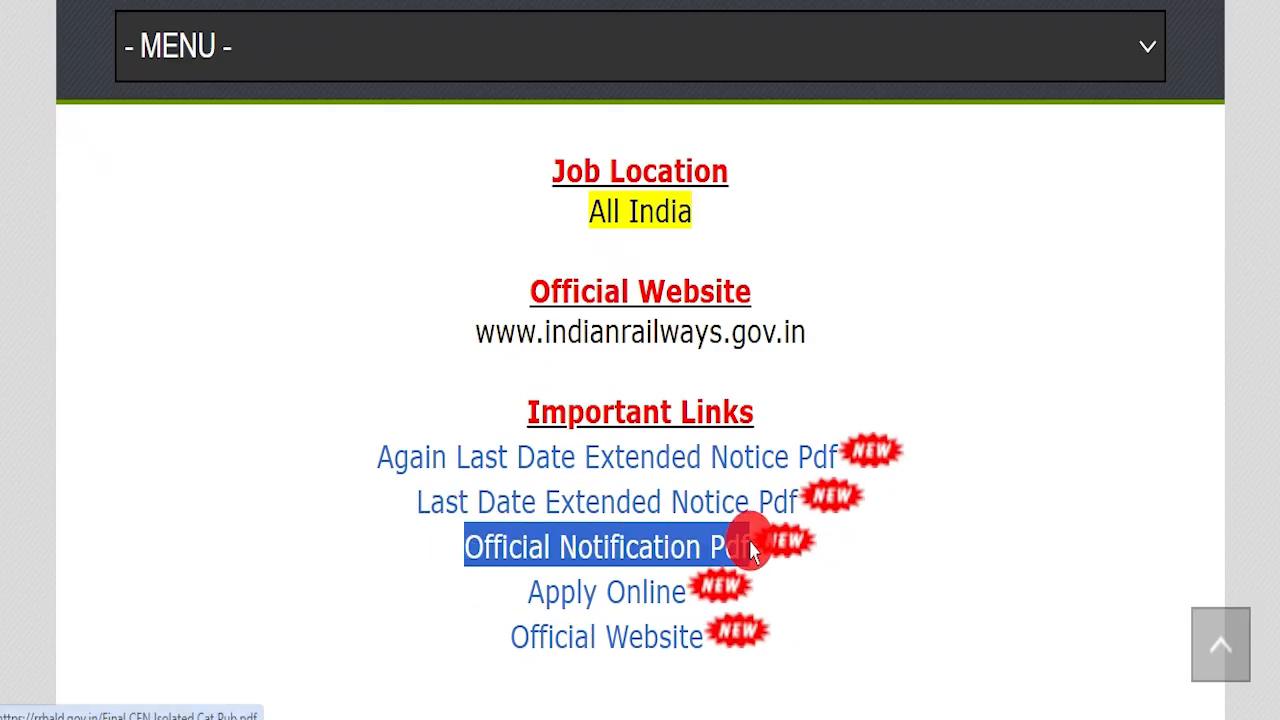
Step: Open Final CEN Isolated Cat Pub.pdf, skim down, and highlight the exam subject rows
left_click(800, 2)
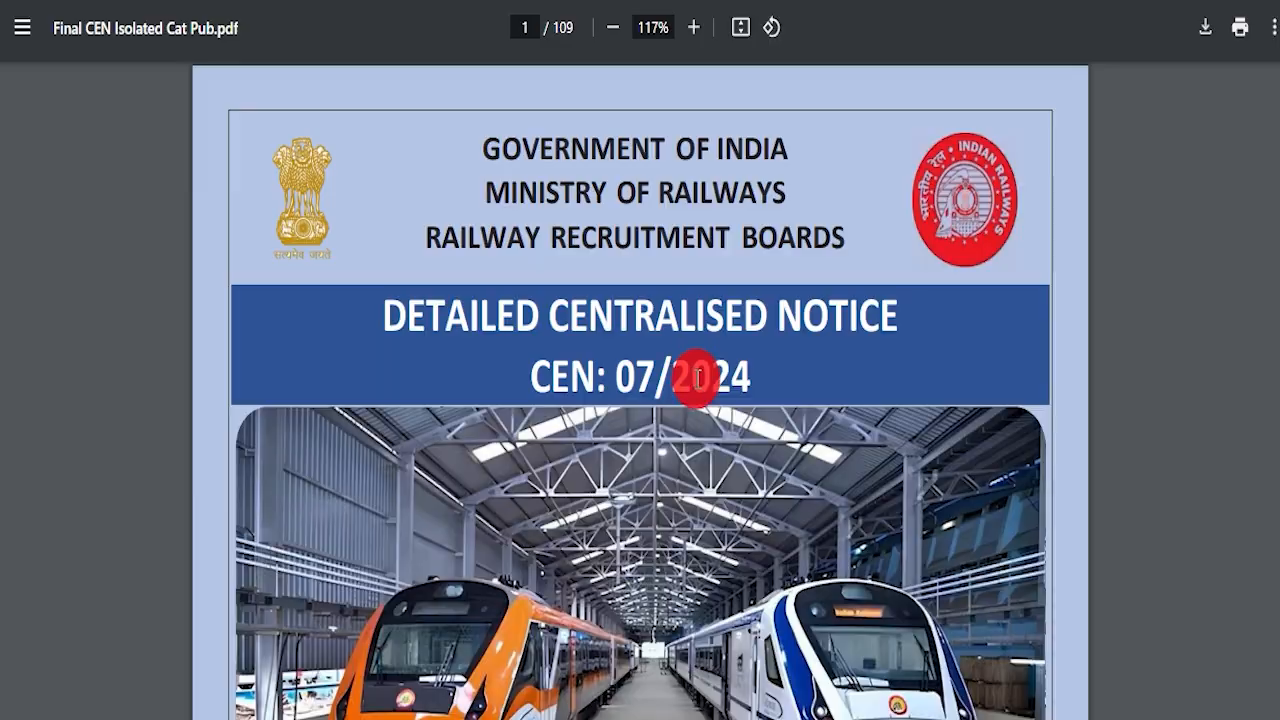
scroll(696, 382, "down", 3)
scroll(697, 392, "down", 20)
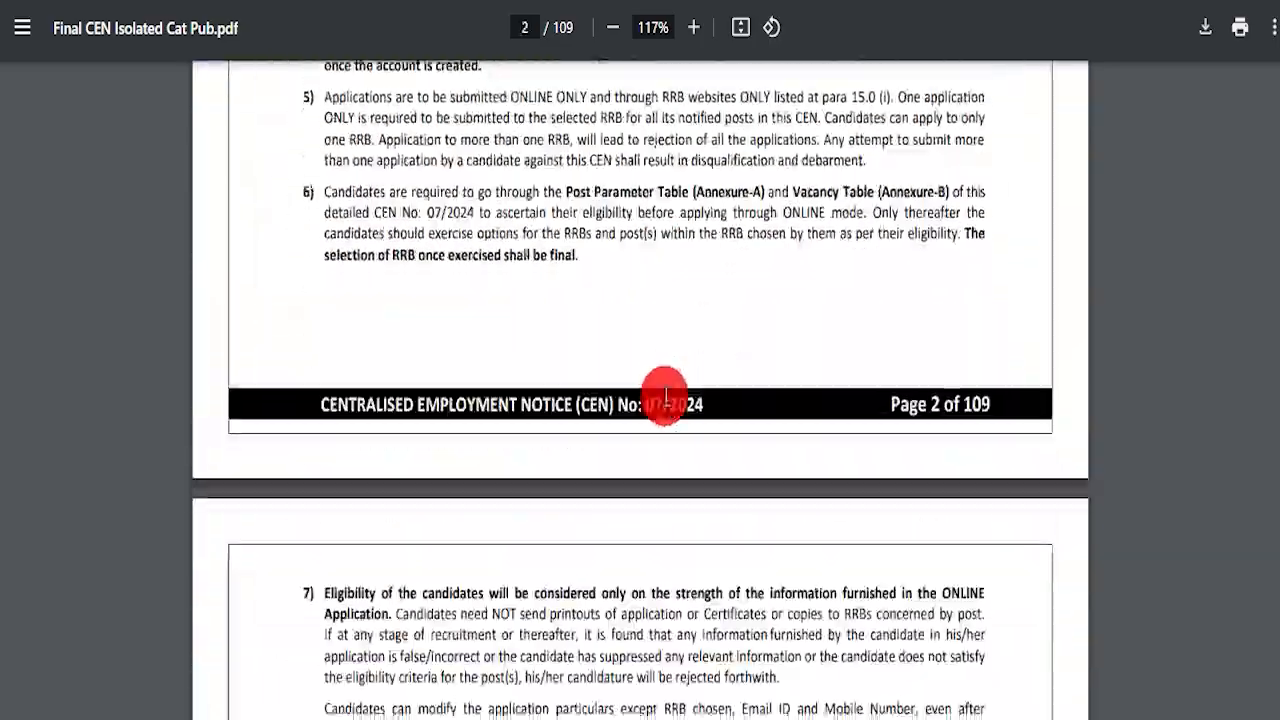
scroll(638, 390, "down", 10)
scroll(588, 394, "down", 20)
scroll(498, 392, "down", 9)
scroll(507, 378, "down", 20)
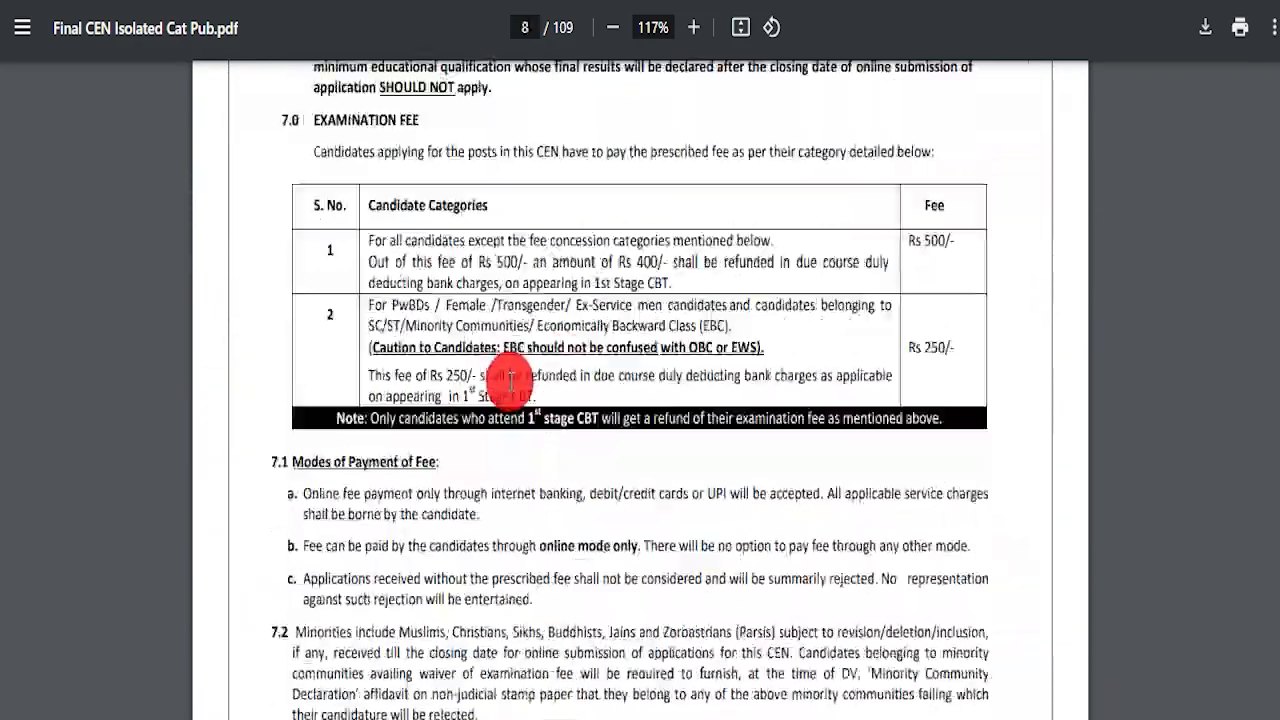
scroll(518, 391, "down", 20)
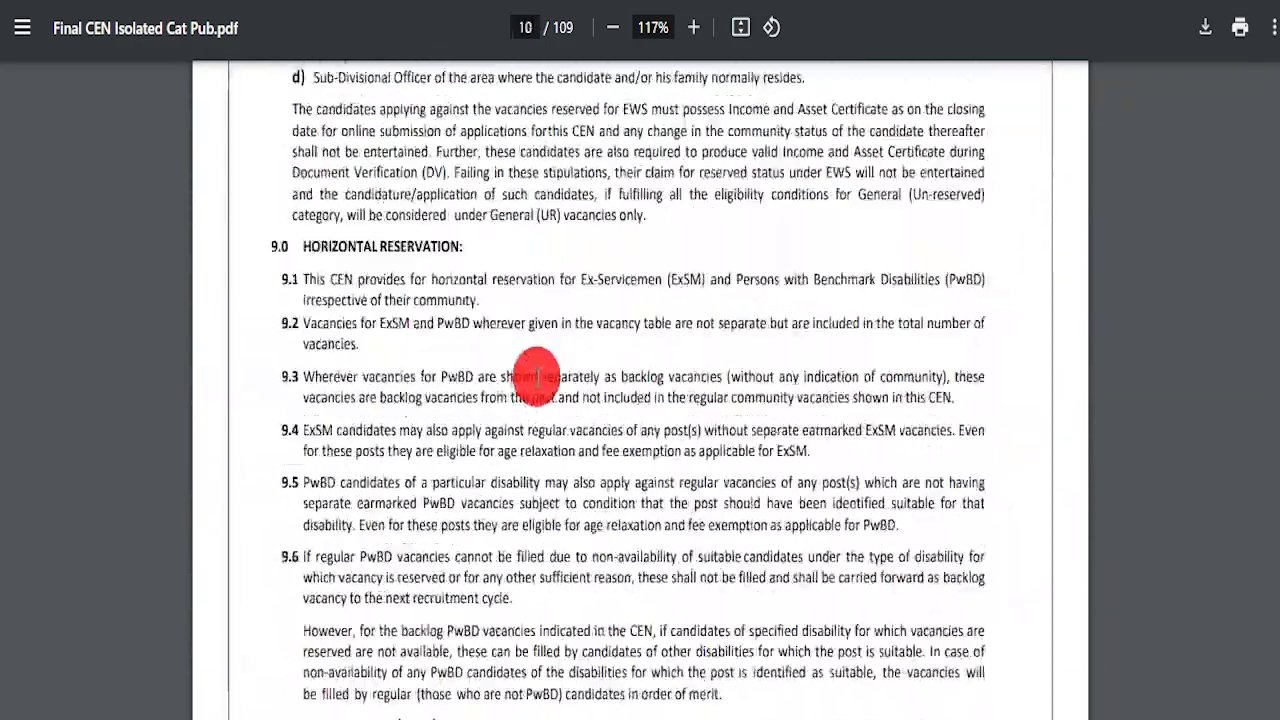
scroll(572, 436, "down", 20)
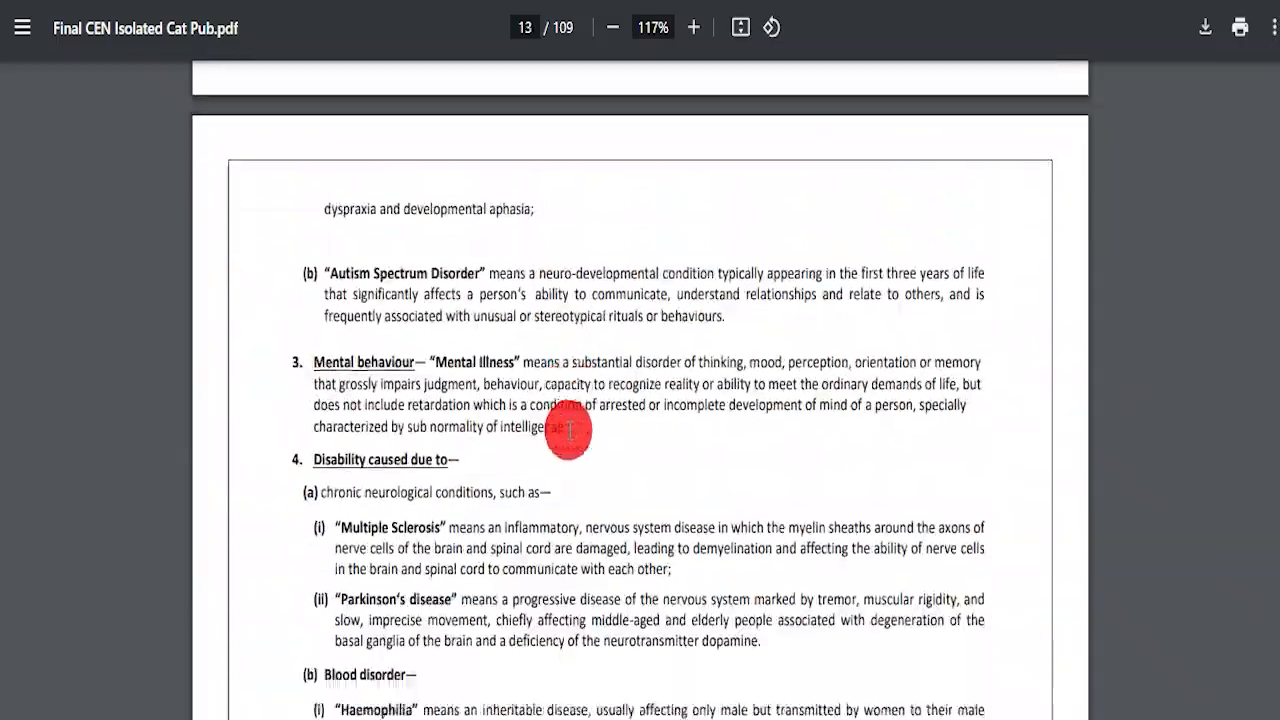
scroll(560, 420, "down", 15)
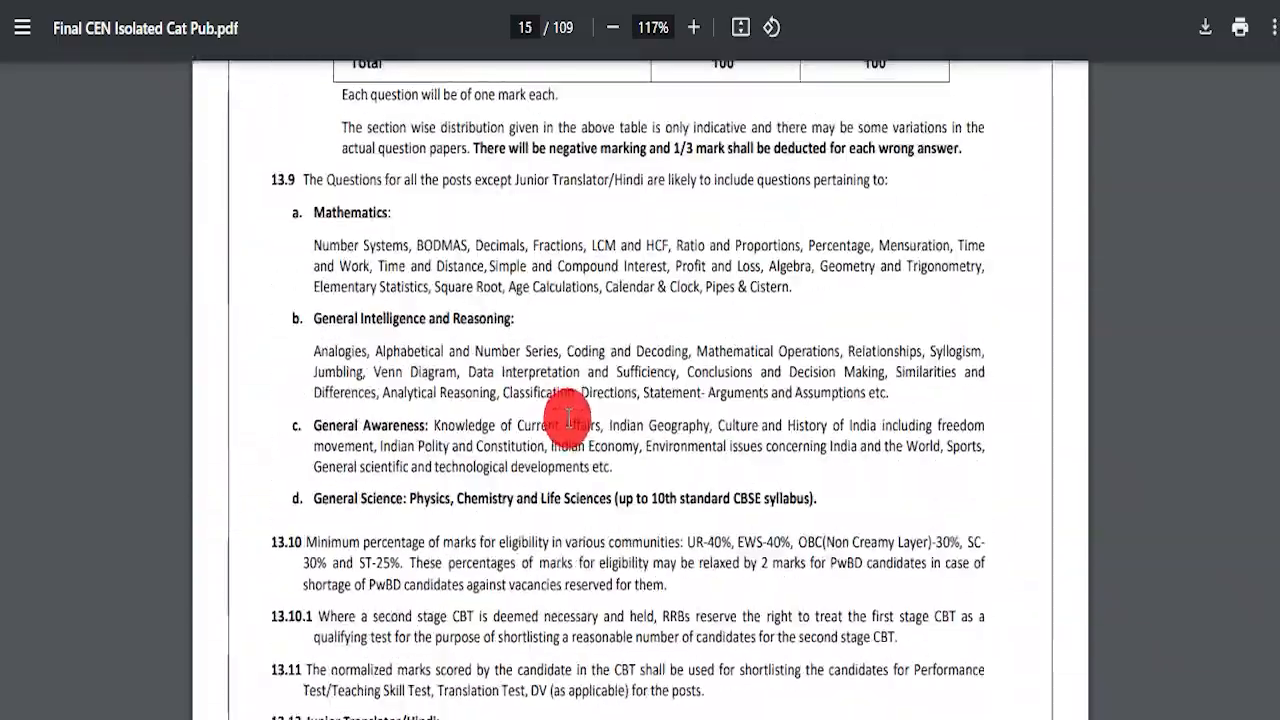
scroll(566, 417, "up", 5)
left_click_drag(346, 378, 914, 516)
Step: Highlight the category 30 teacher row and its qualifications list
scroll(571, 429, "down", 18)
scroll(663, 412, "down", 20)
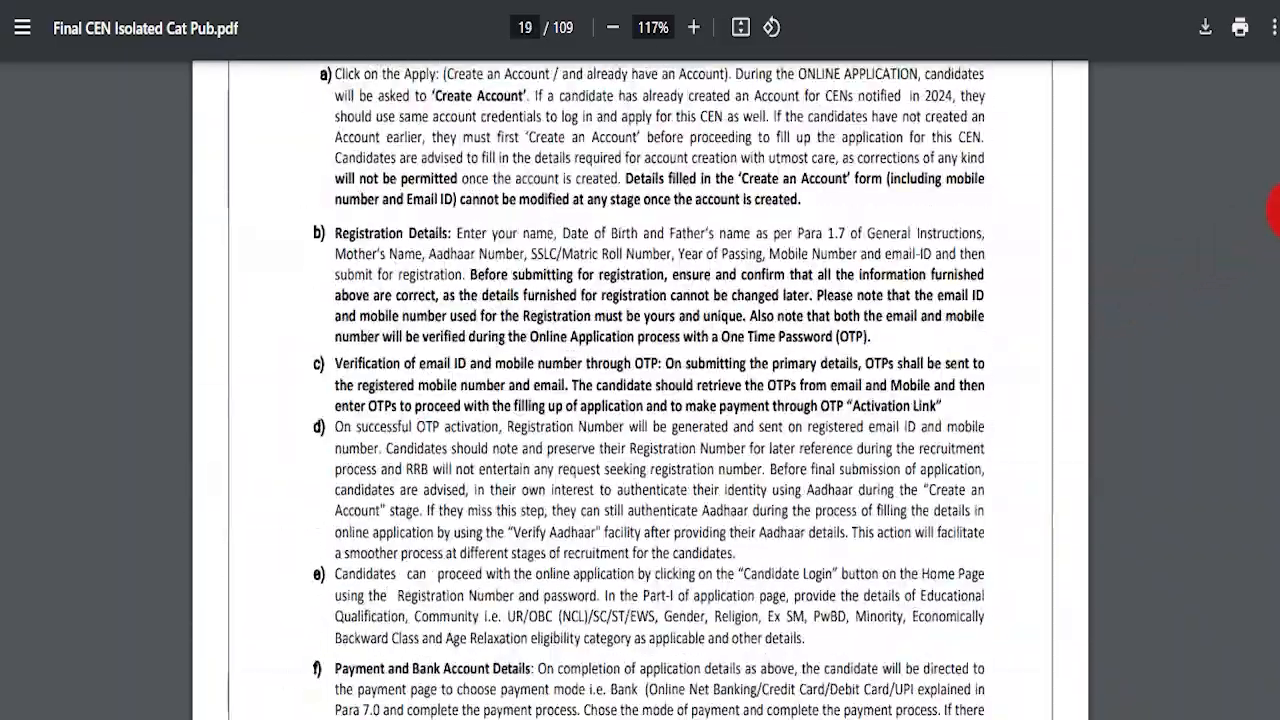
left_click_drag(1278, 210, 1278, 488)
scroll(906, 491, "down", 15)
scroll(611, 294, "up", 5)
scroll(595, 364, "down", 3)
left_click_drag(405, 151, 490, 196)
left_click_drag(645, 205, 871, 531)
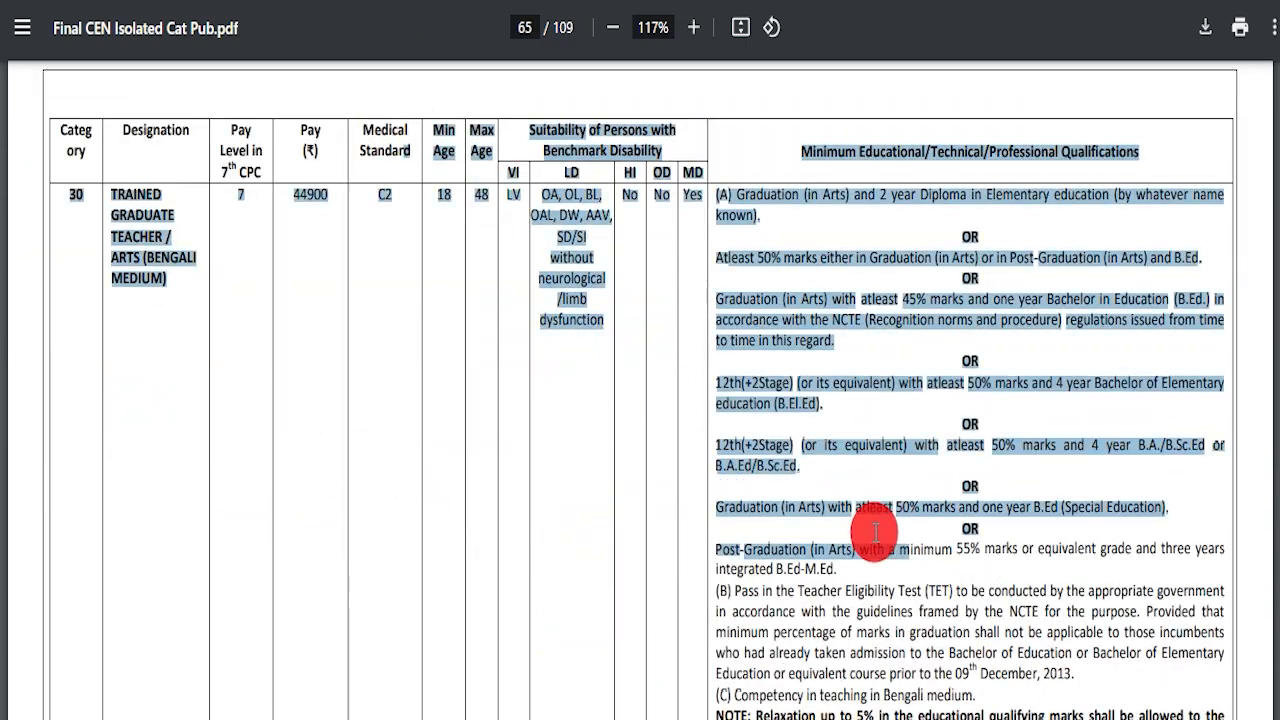
Step: Scroll through the rest of the notice and highlight the Apply Online text
scroll(680, 351, "down", 20)
scroll(684, 376, "down", 20)
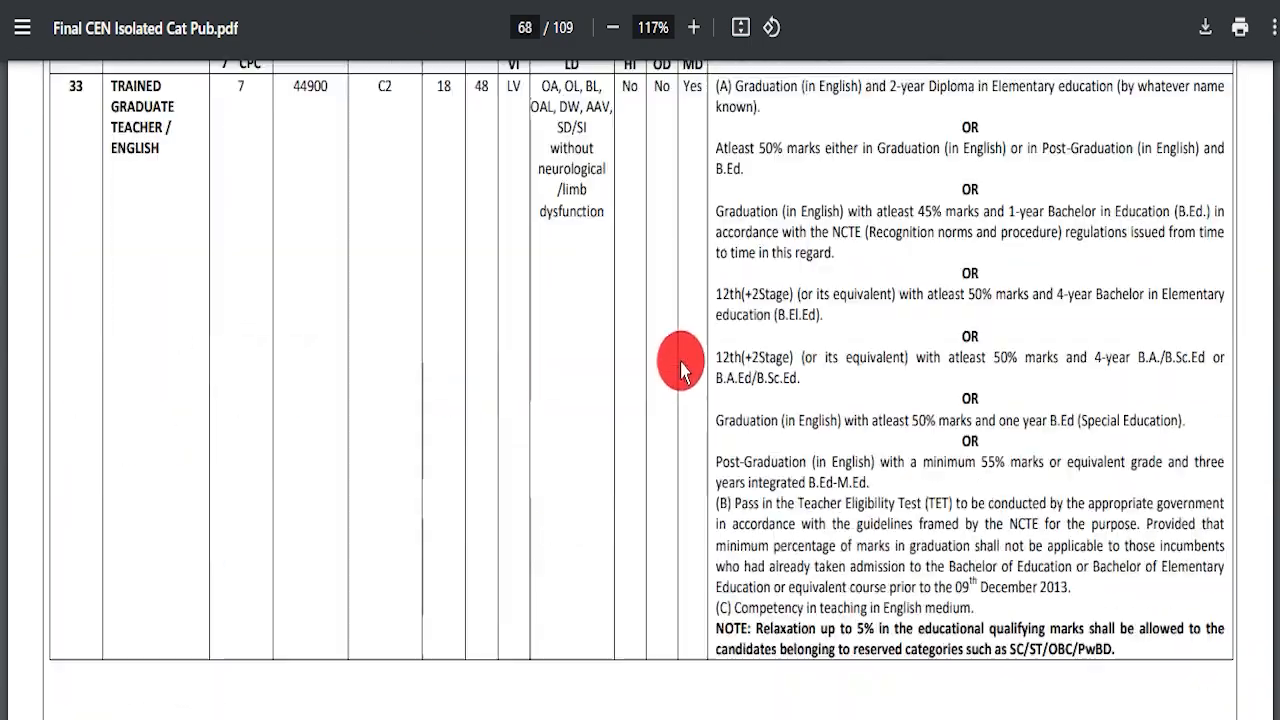
scroll(643, 365, "down", 20)
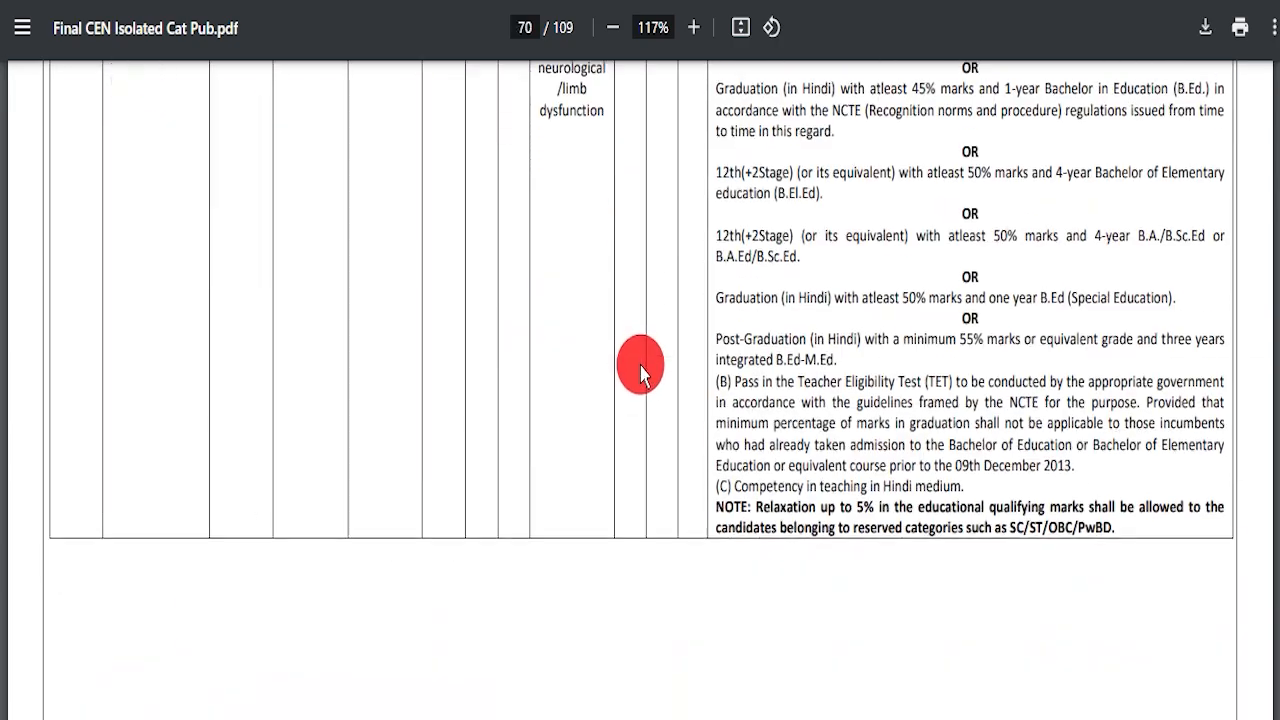
scroll(922, 450, "down", 10)
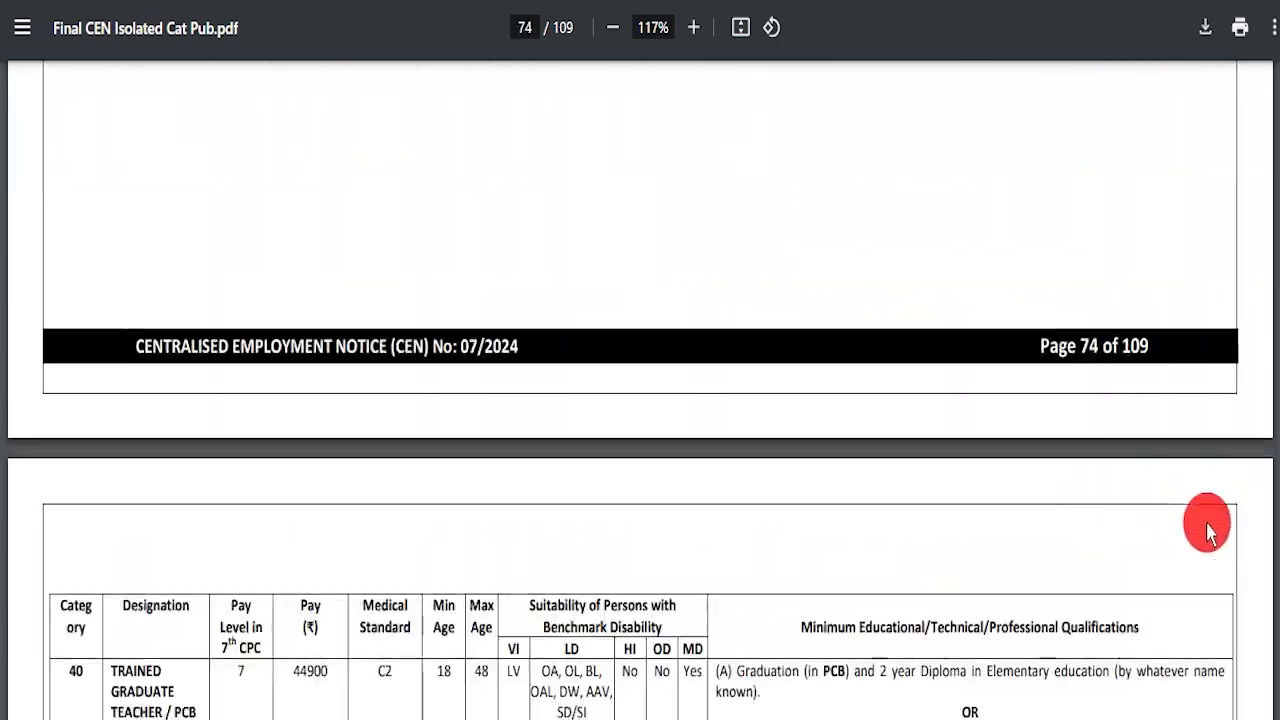
left_click_drag(1274, 523, 1275, 66)
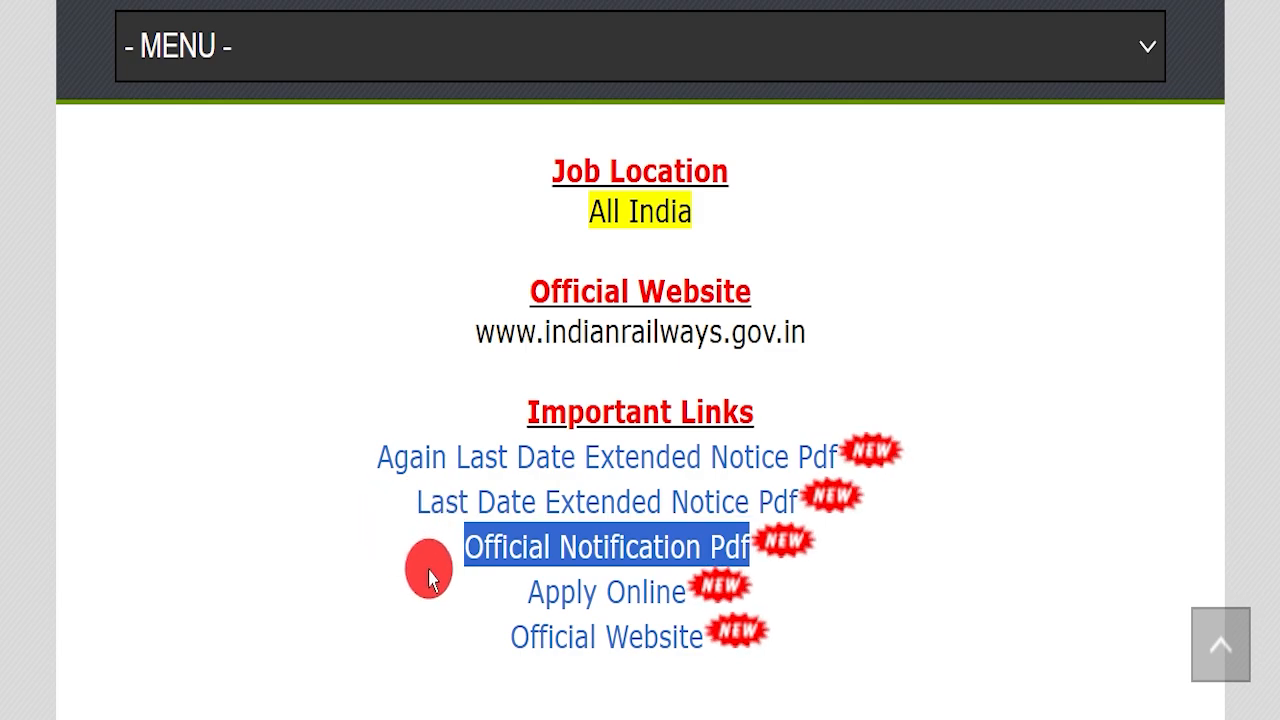
left_click_drag(525, 594, 691, 590)
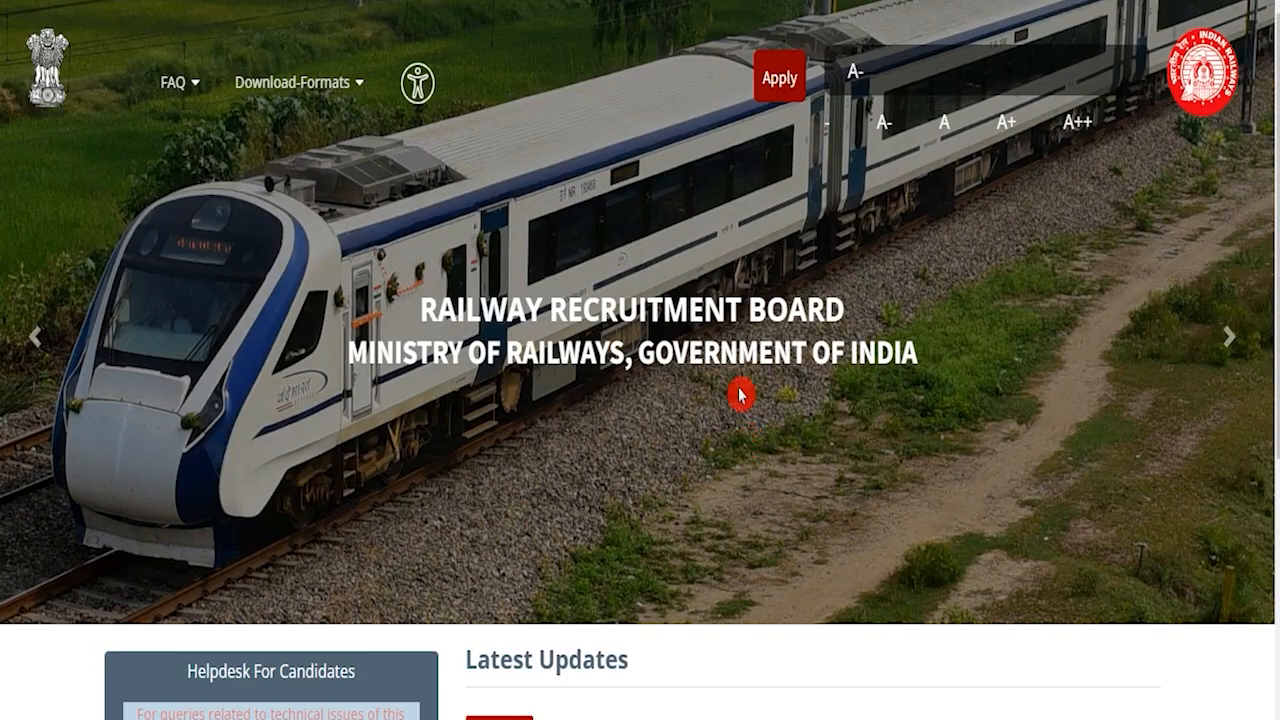
Step: Attempt sign-in via Apply > Already Have An Account?, then choose Apply > Create An Account
left_click(780, 82)
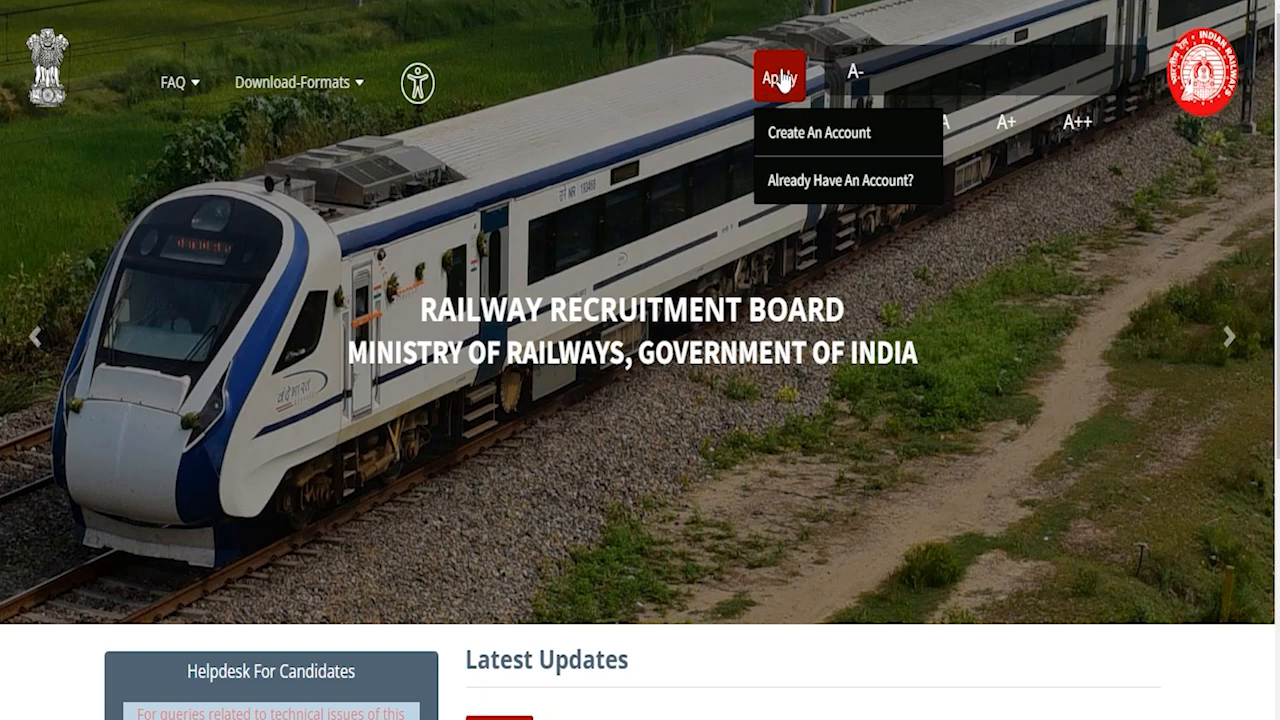
left_click(732, 276)
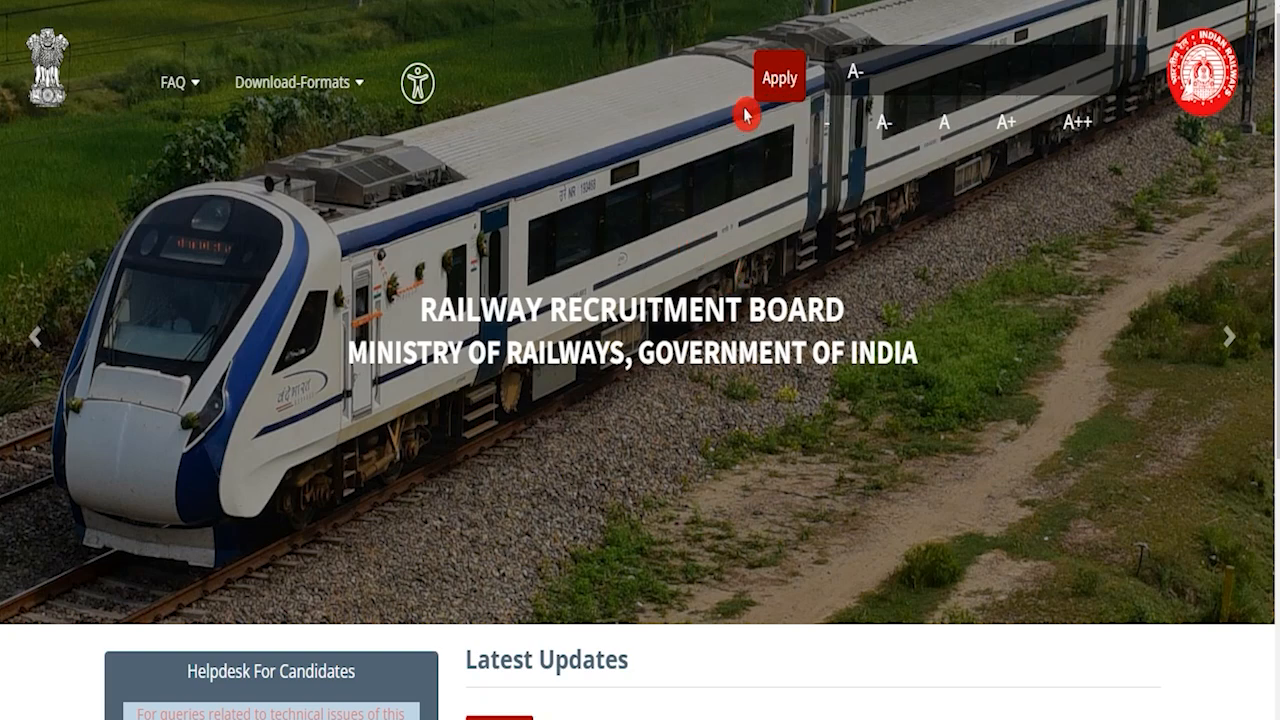
left_click(772, 84)
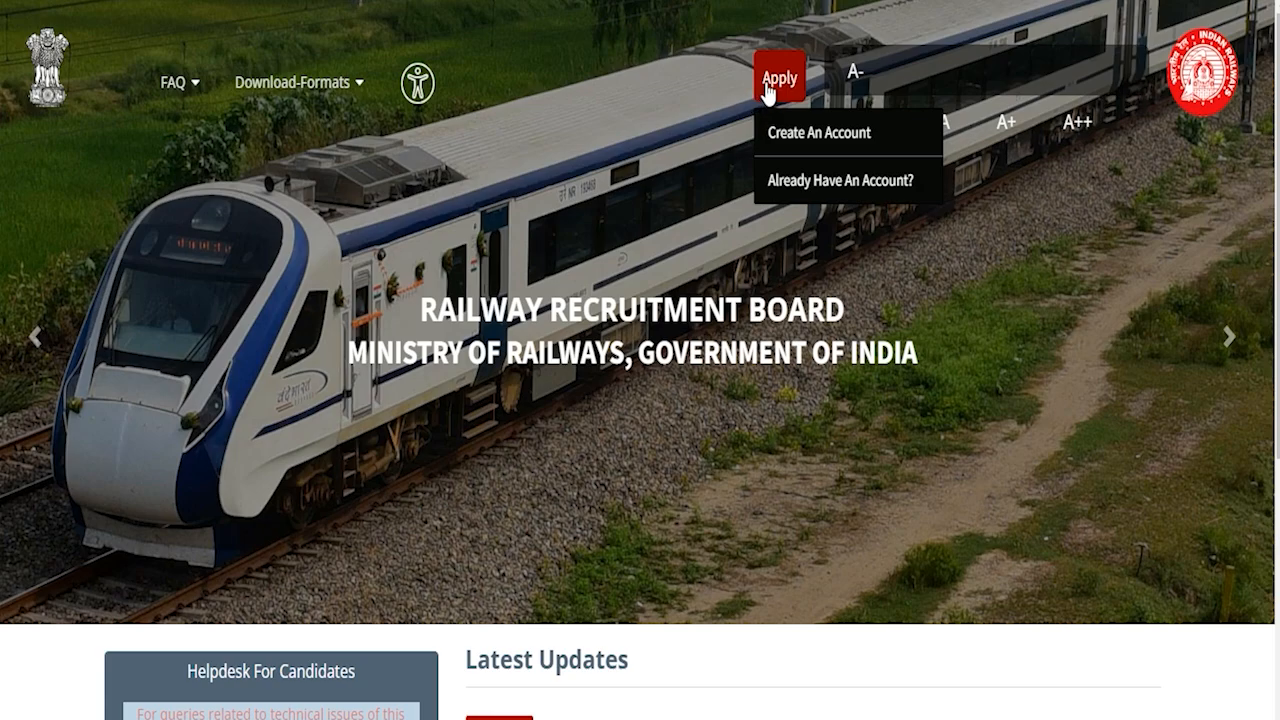
left_click(843, 188)
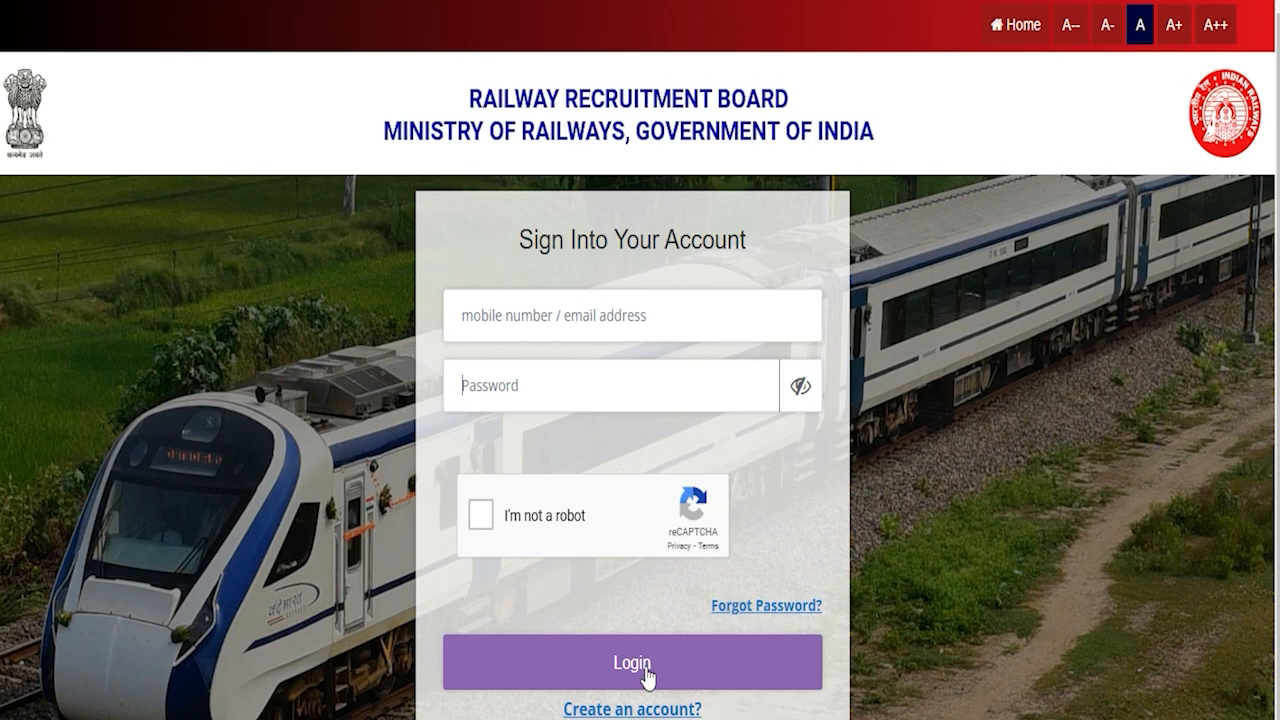
left_click(535, 666)
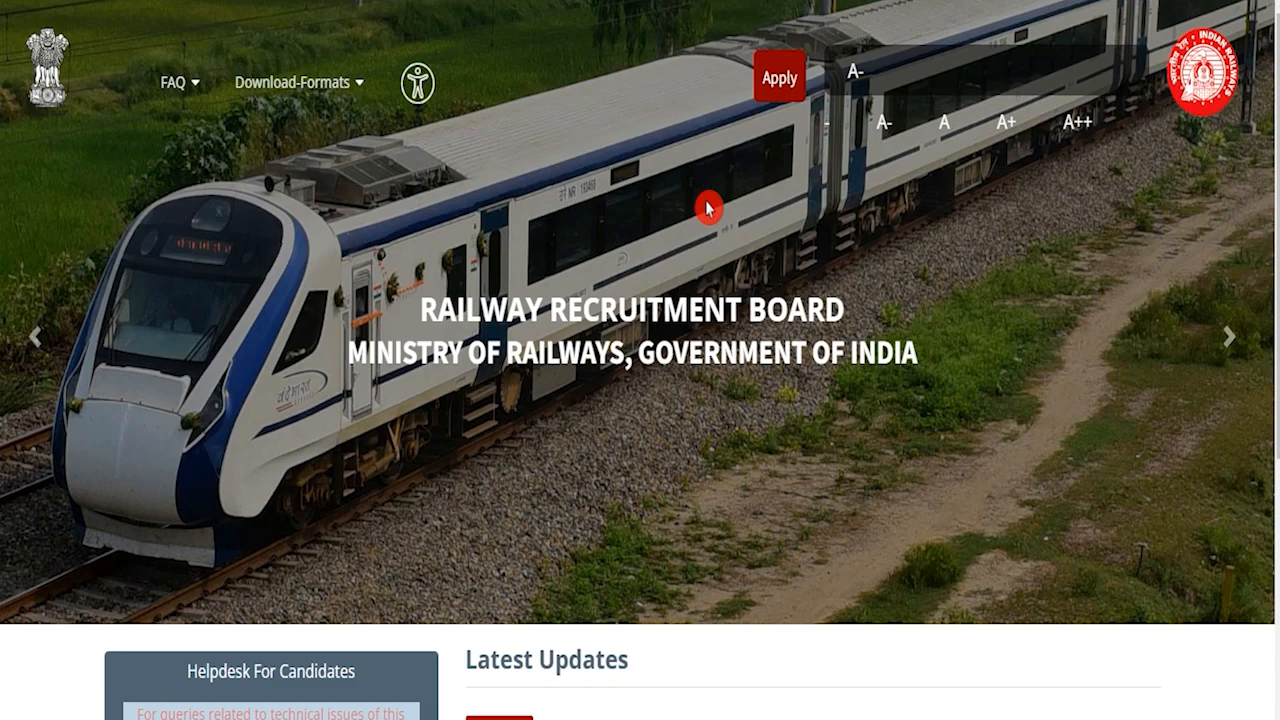
left_click(773, 88)
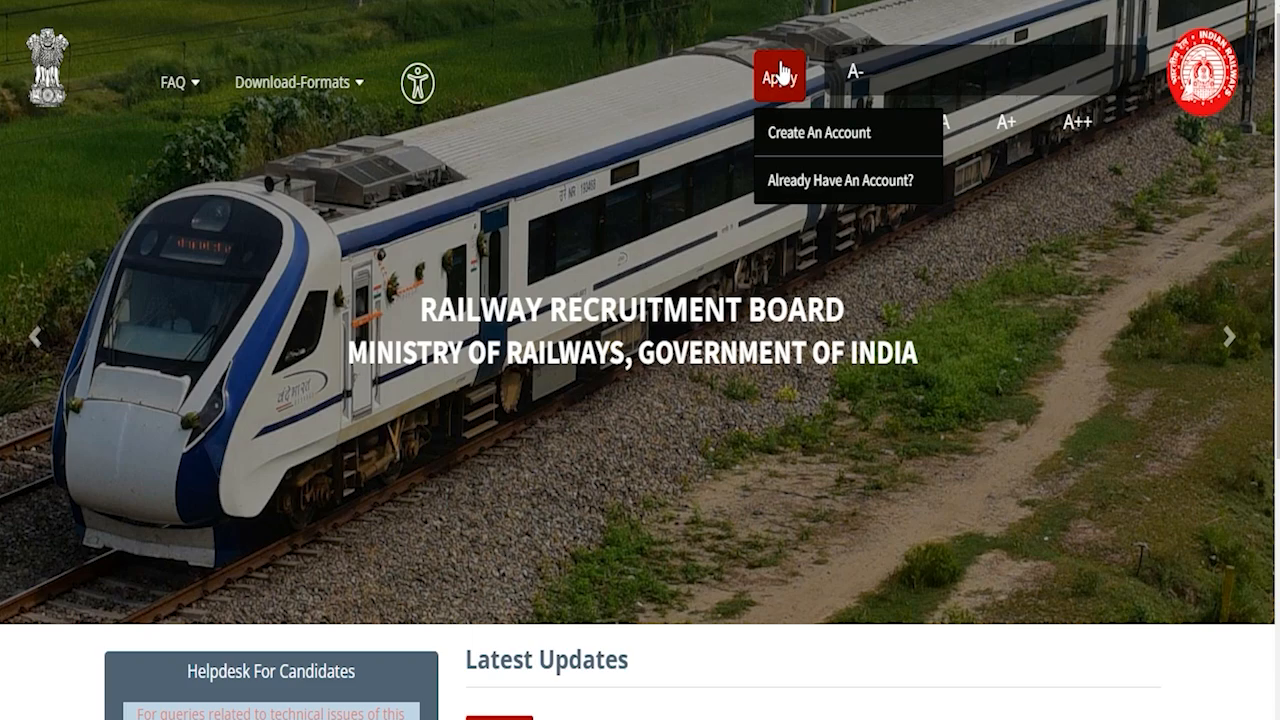
left_click(791, 130)
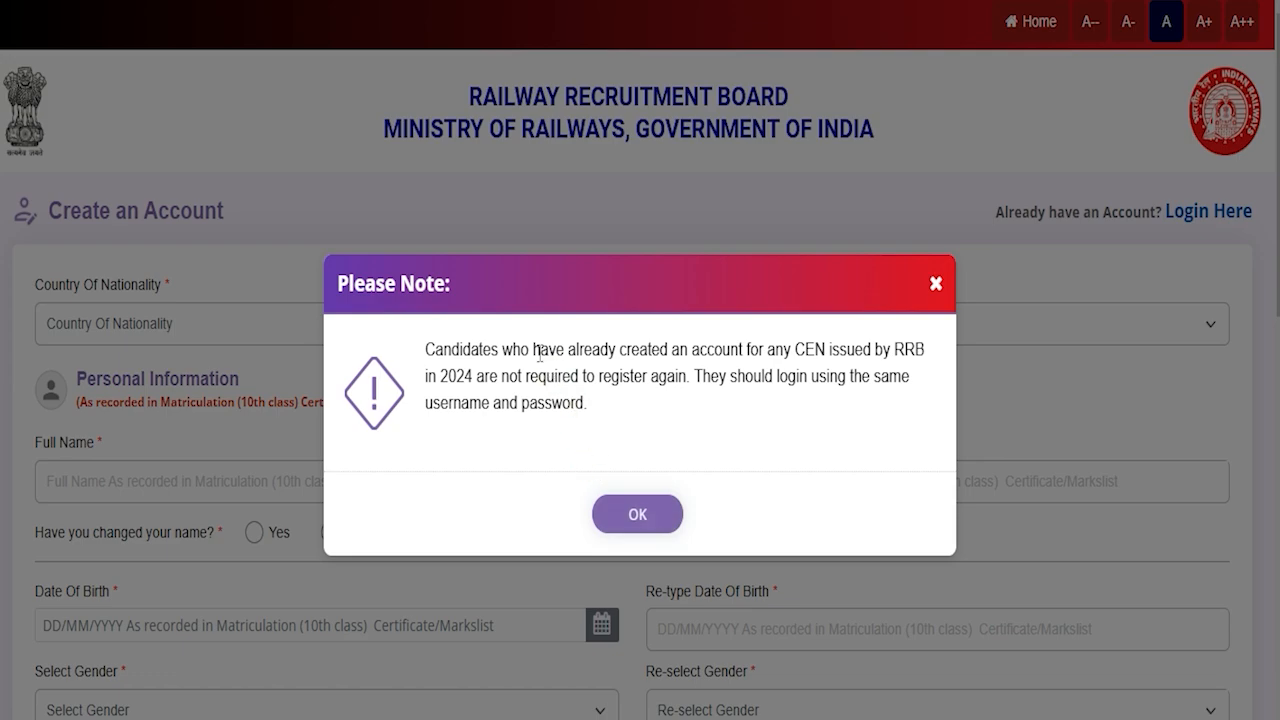
Step: Dismiss the existing-account note, choose India as nationality, and enter the candidate's name twice
left_click_drag(480, 343, 816, 343)
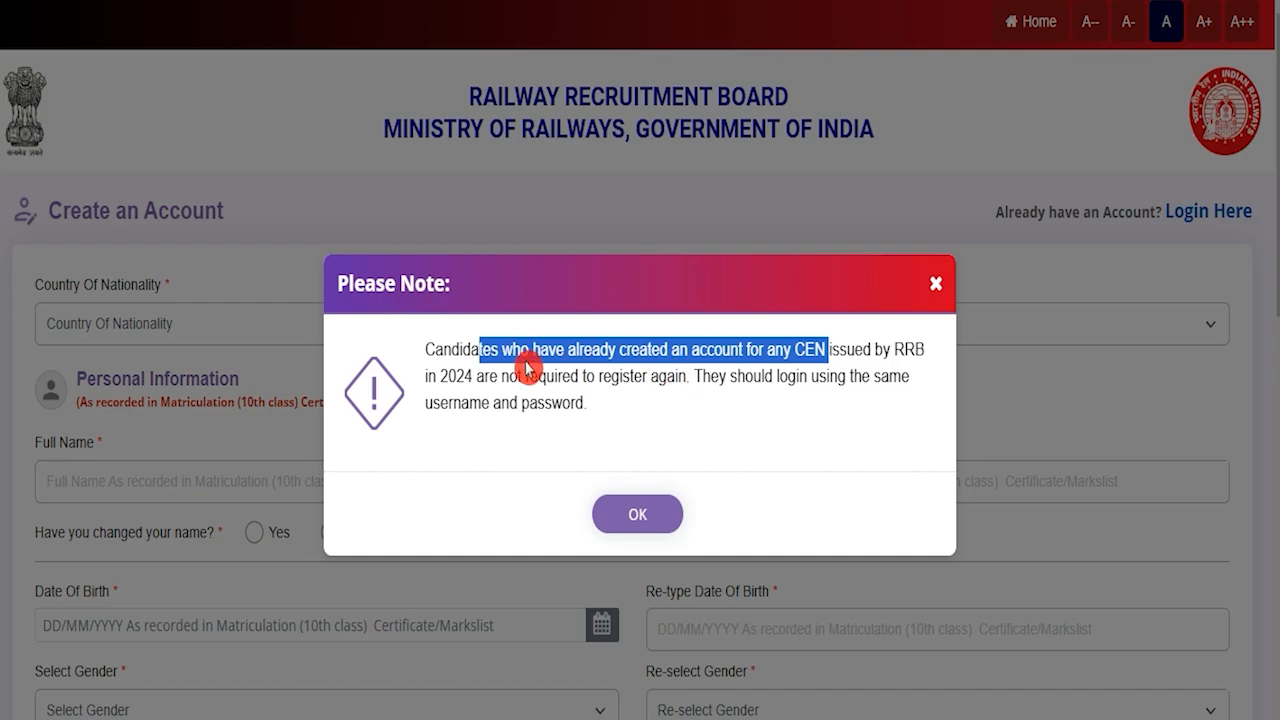
left_click(650, 514)
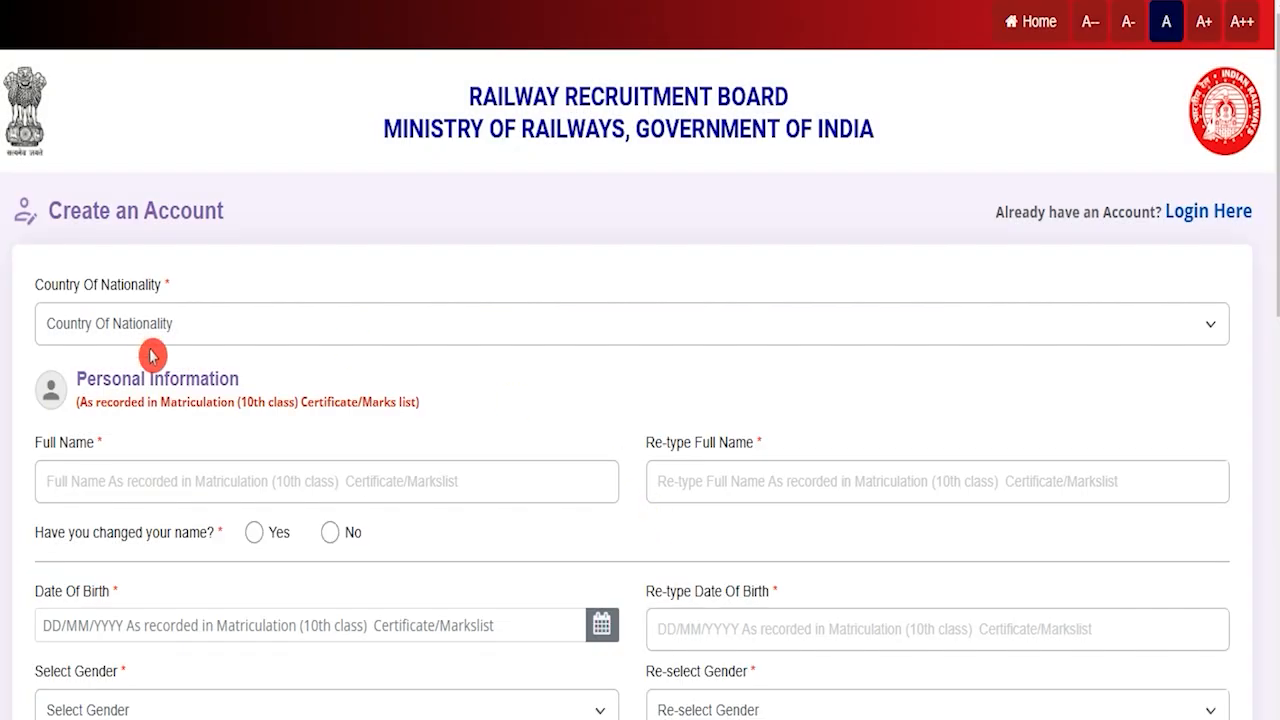
left_click(146, 332)
left_click(91, 390)
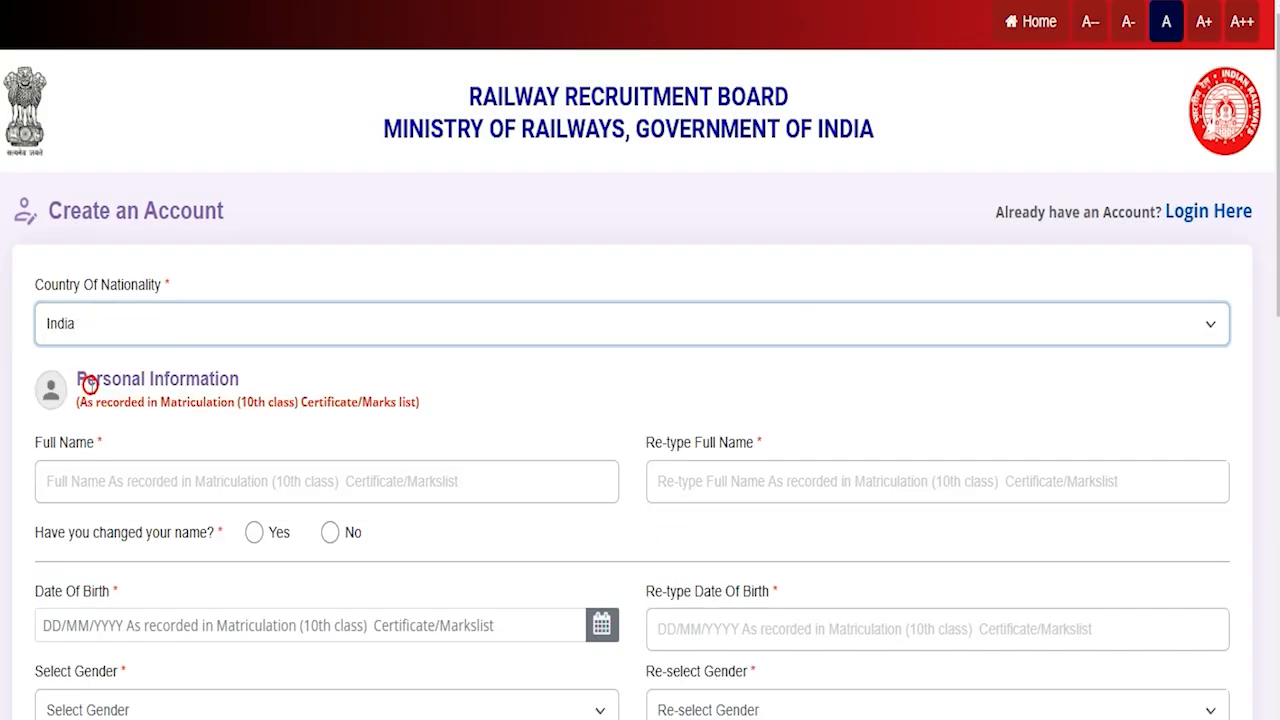
left_click(133, 481)
type("A")
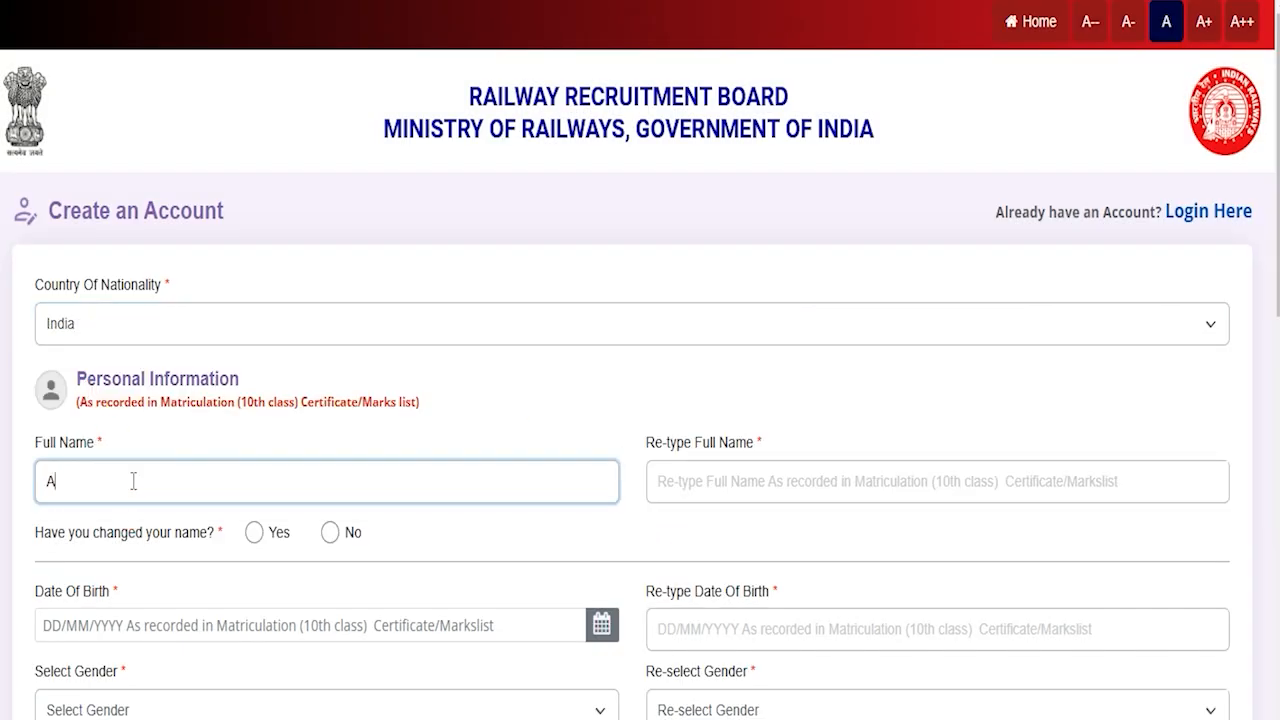
type("MIT")
left_click(656, 484)
type("A")
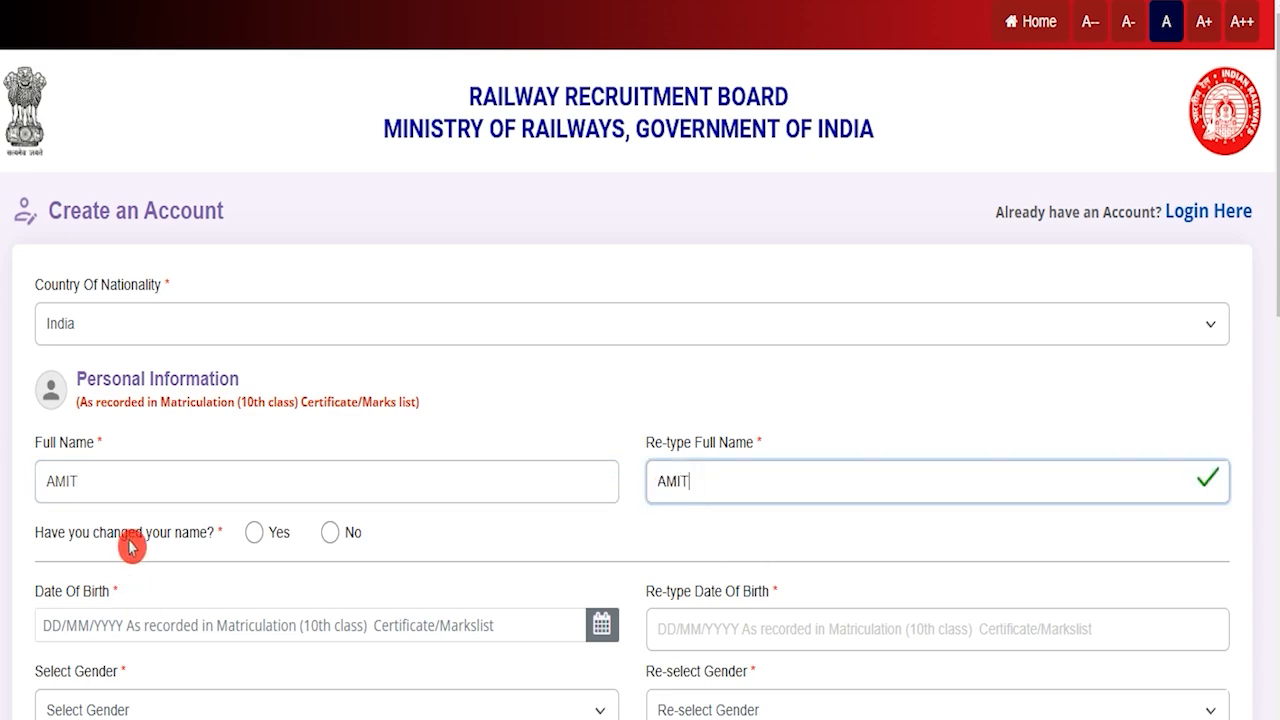
Step: Try Yes on the name-change question and accept its notice, then answer No
left_click_drag(68, 533, 255, 543)
left_click(255, 543)
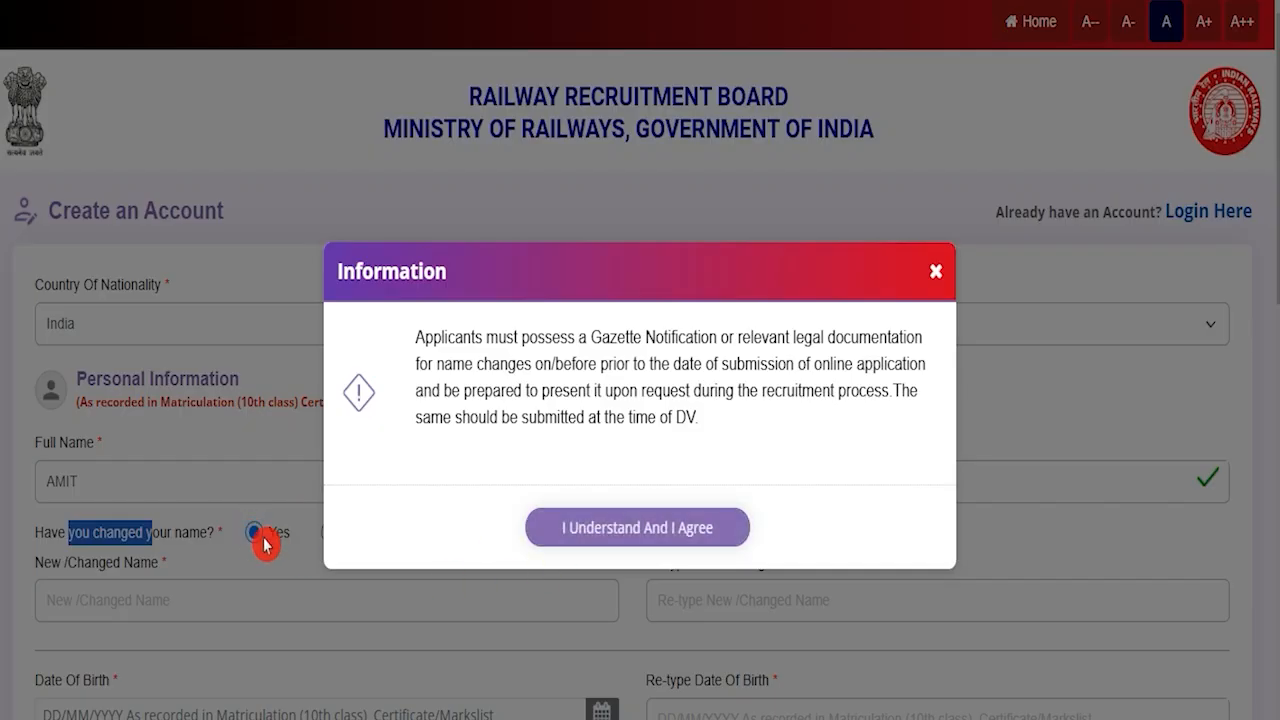
left_click(633, 530)
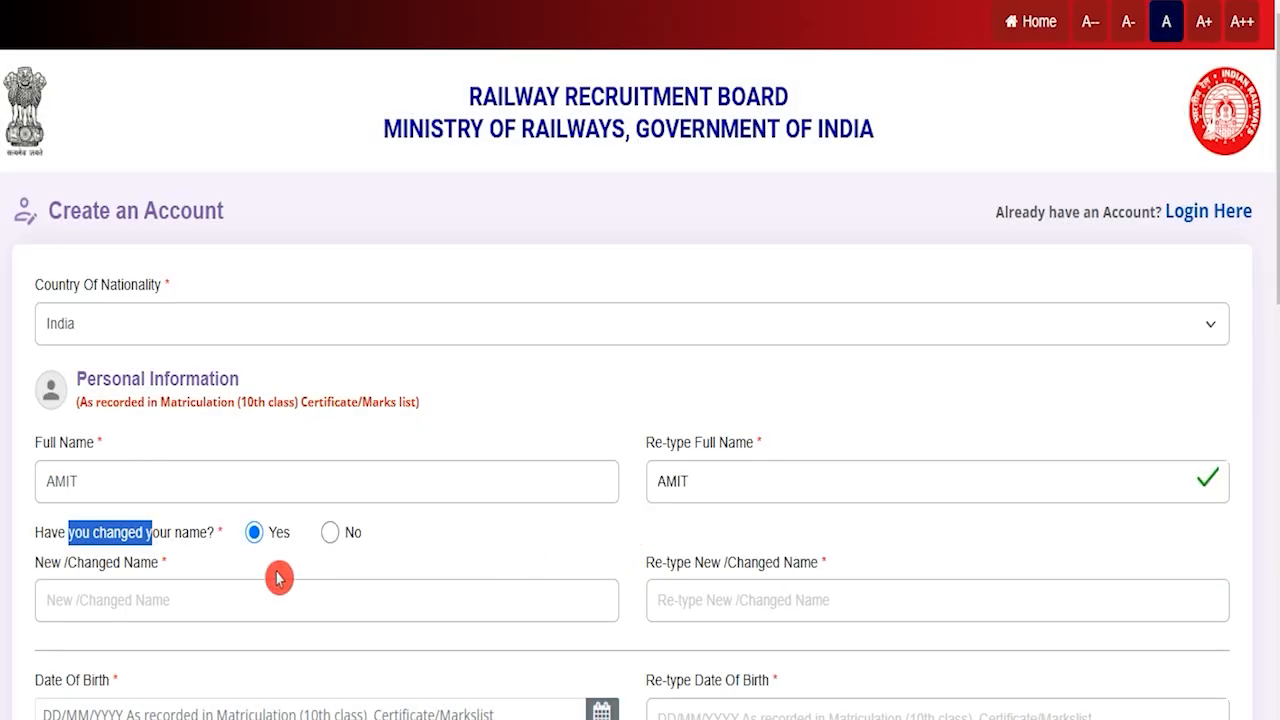
left_click(163, 601)
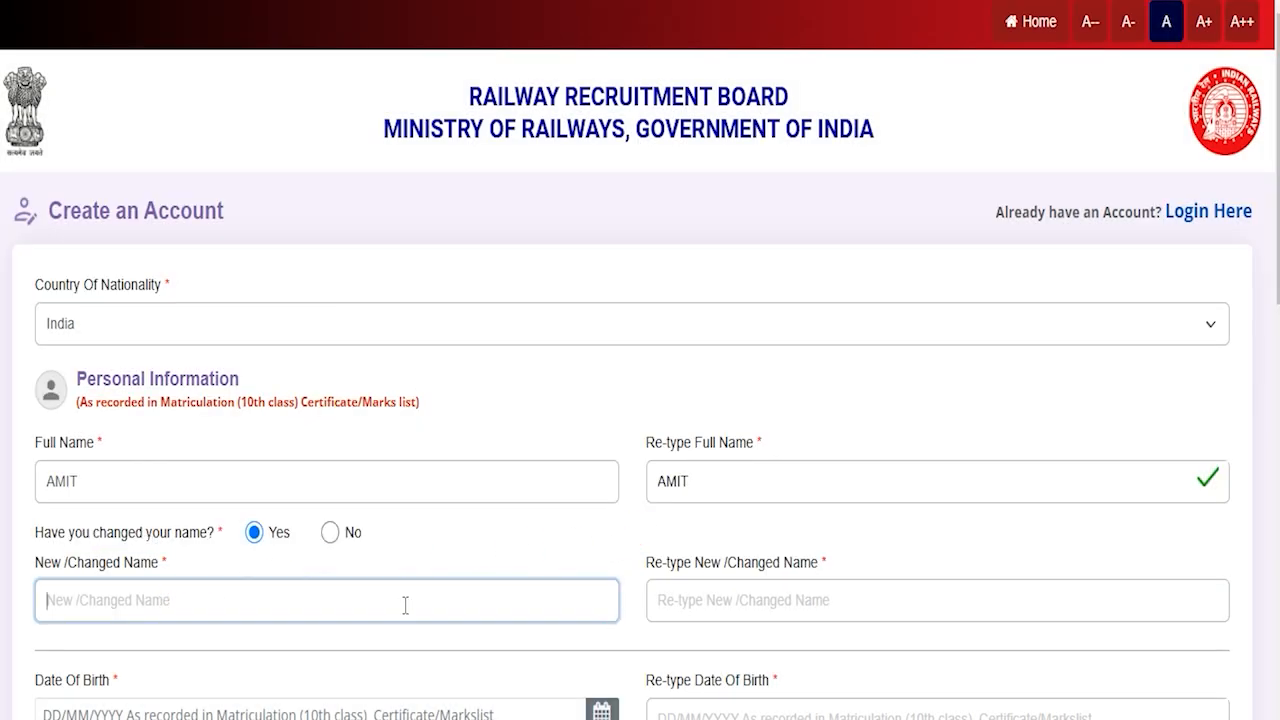
left_click(720, 594)
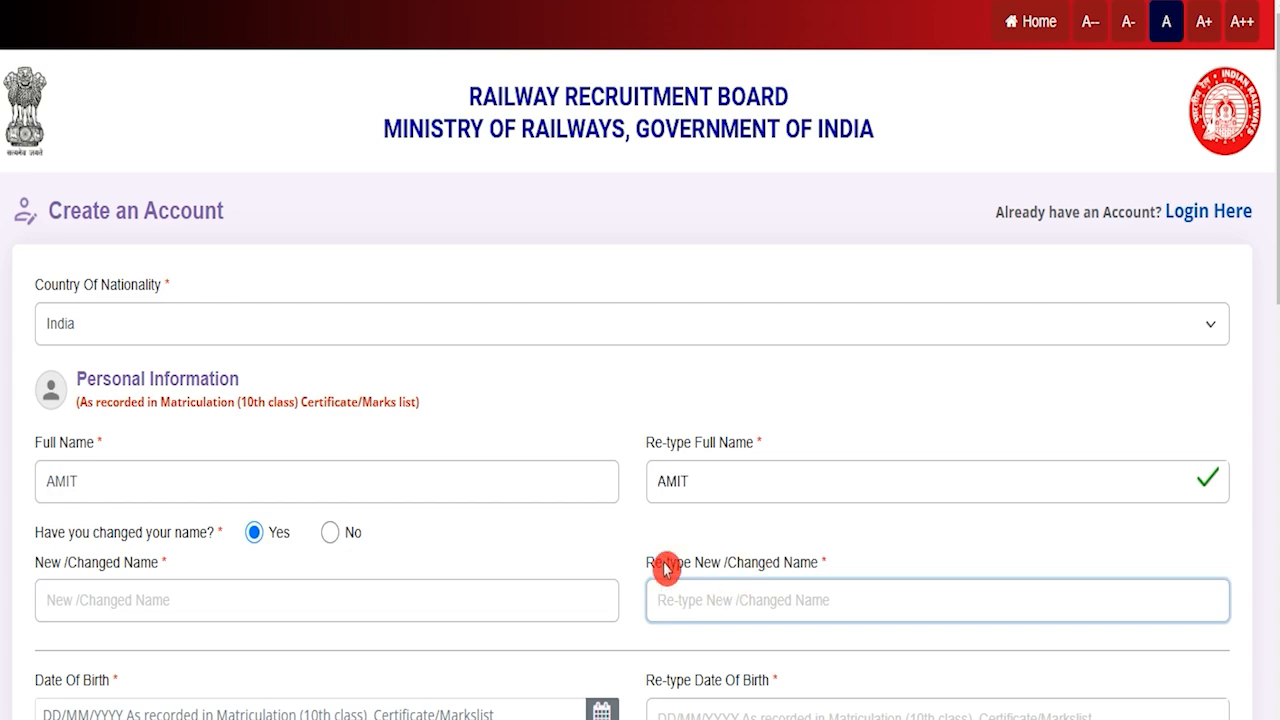
left_click_drag(68, 535, 150, 537)
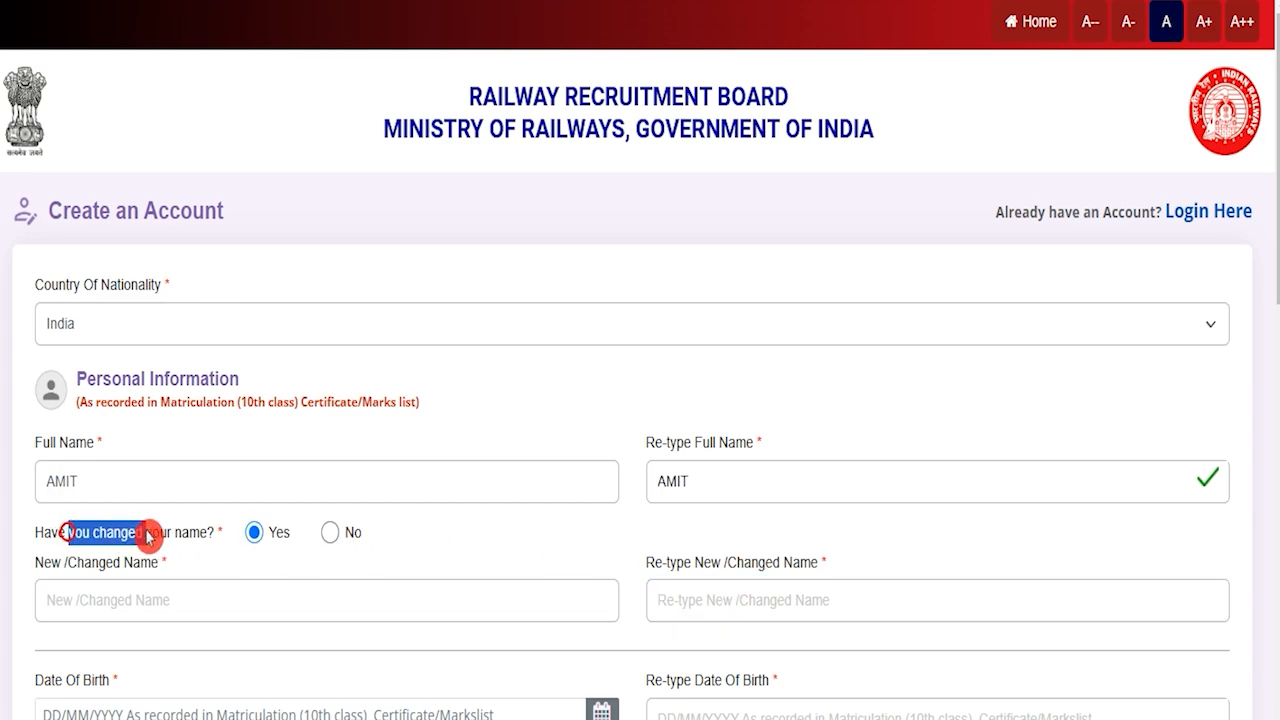
left_click(331, 534)
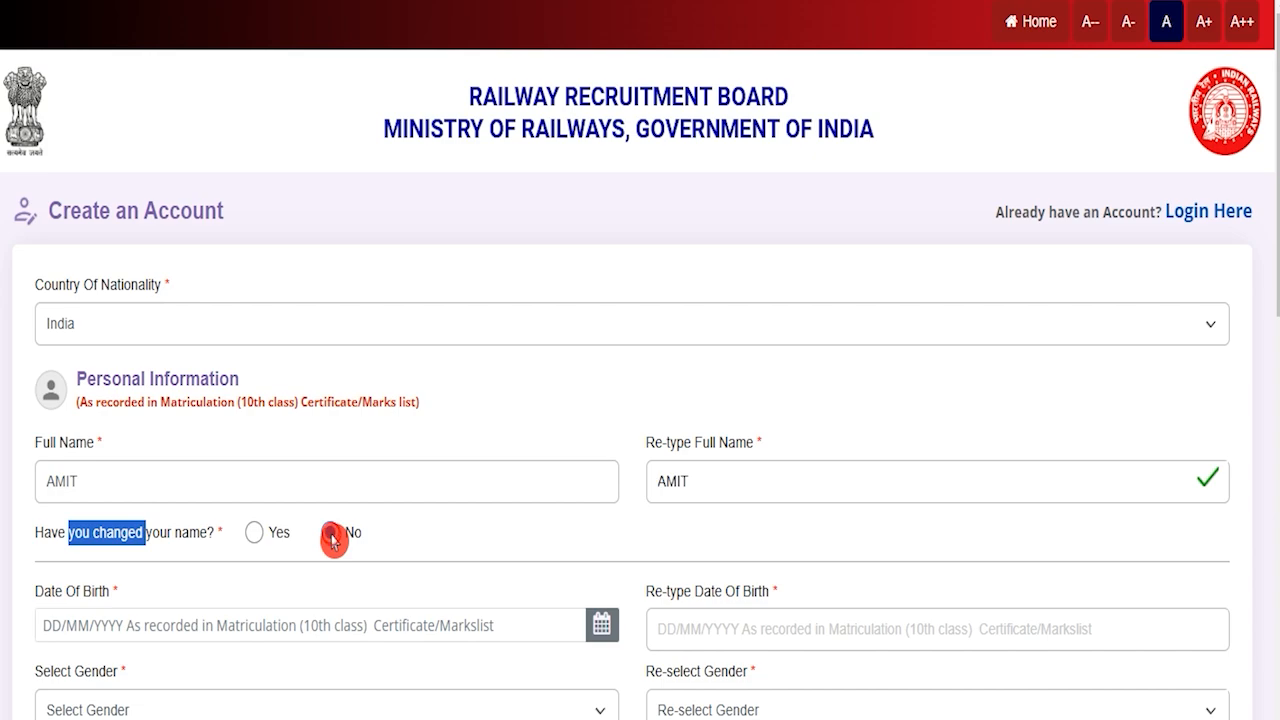
Step: Choose Male in both the Select Gender and Re-select Gender fields
scroll(333, 540, "down", 2)
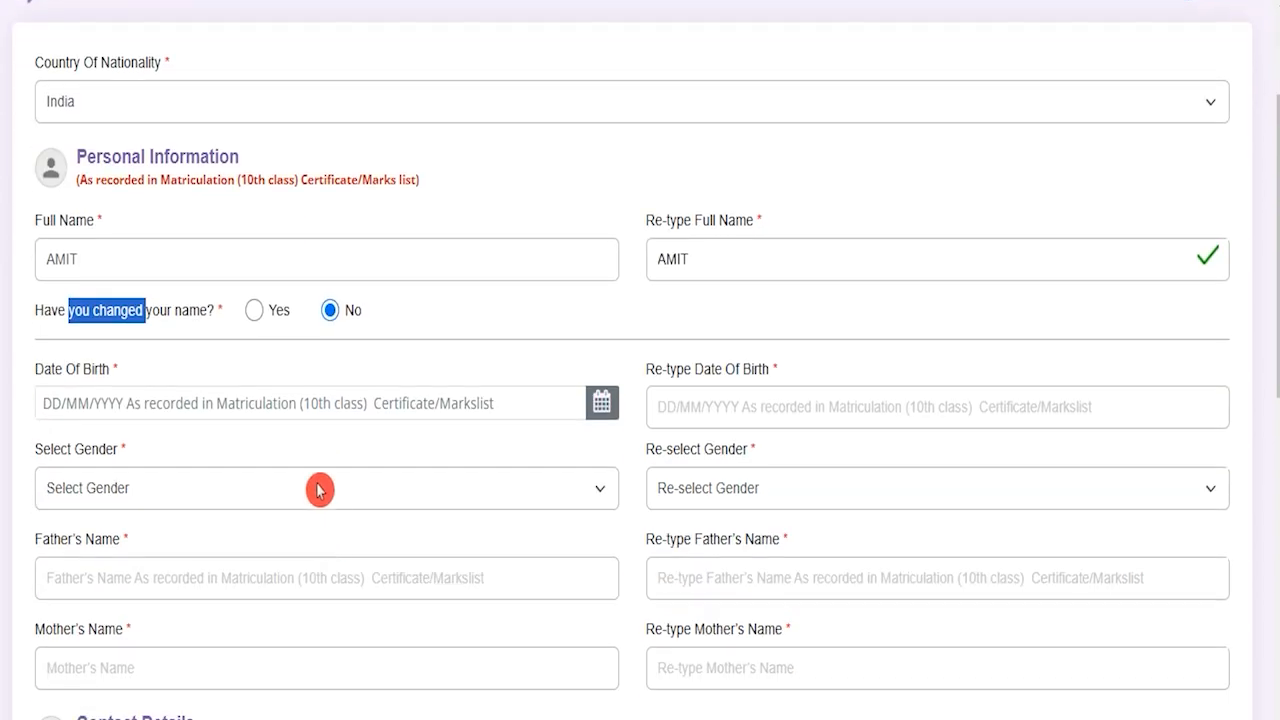
left_click(232, 401)
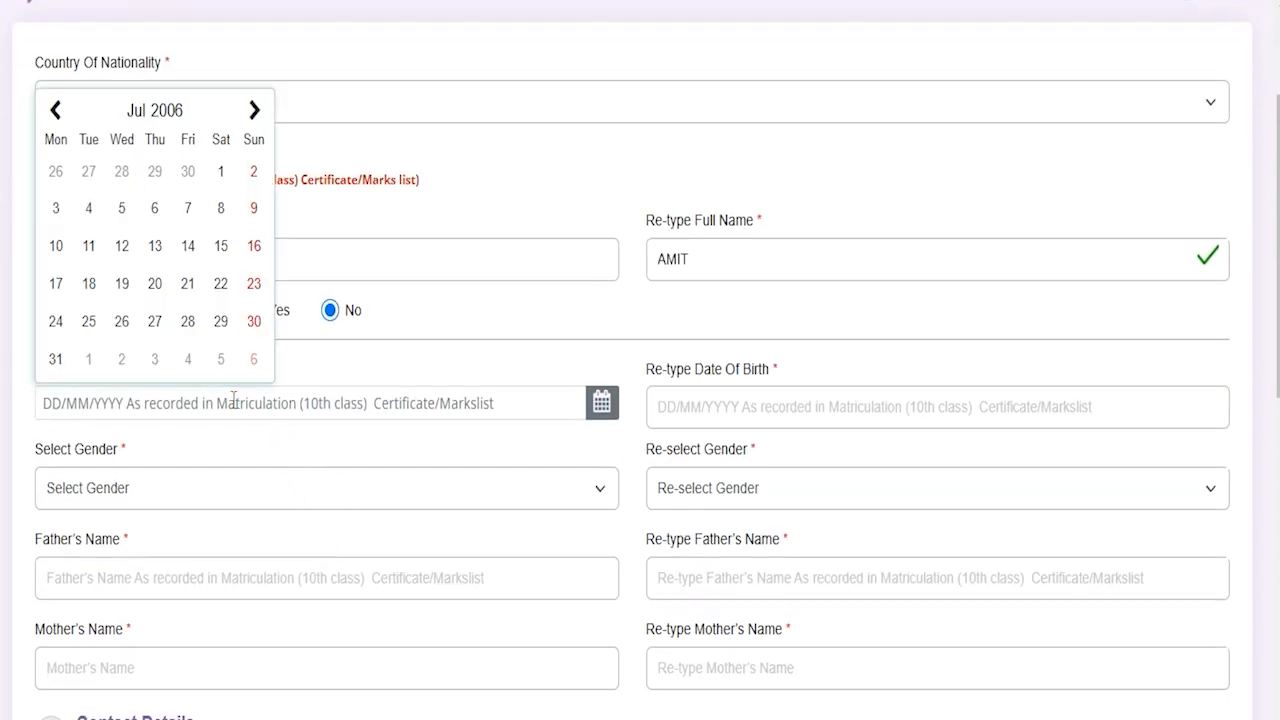
left_click(739, 404)
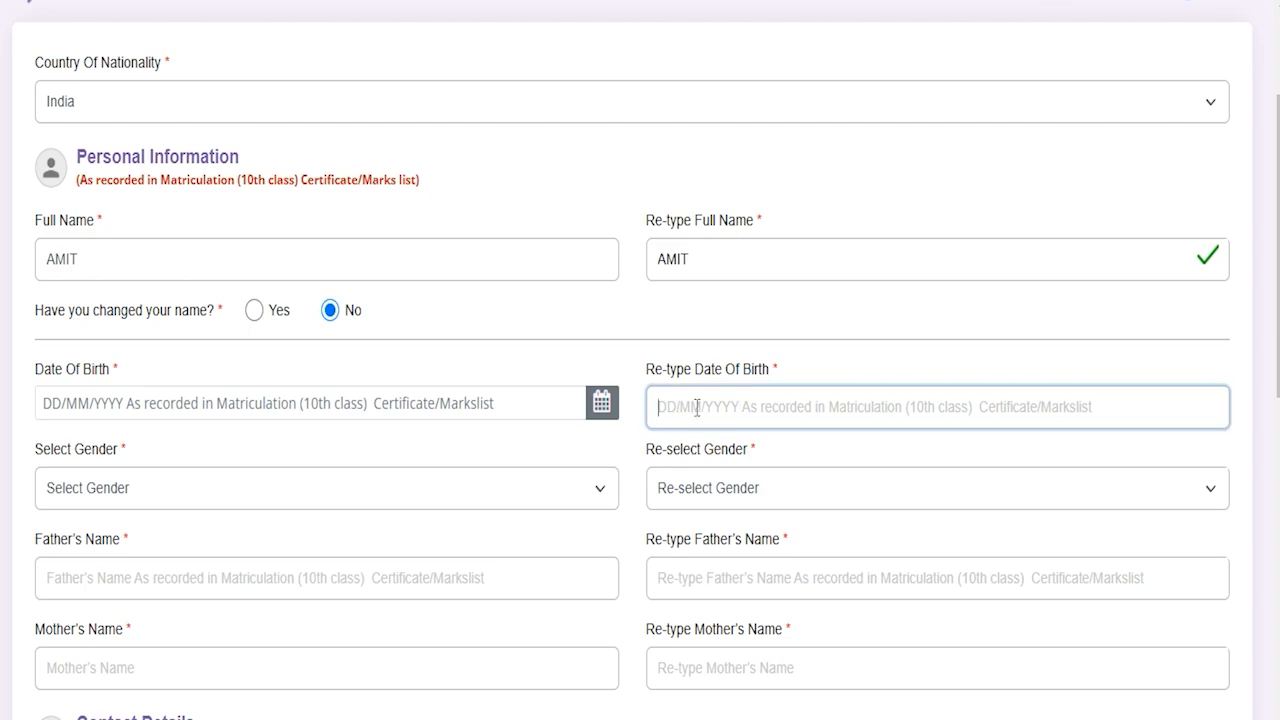
left_click(358, 495)
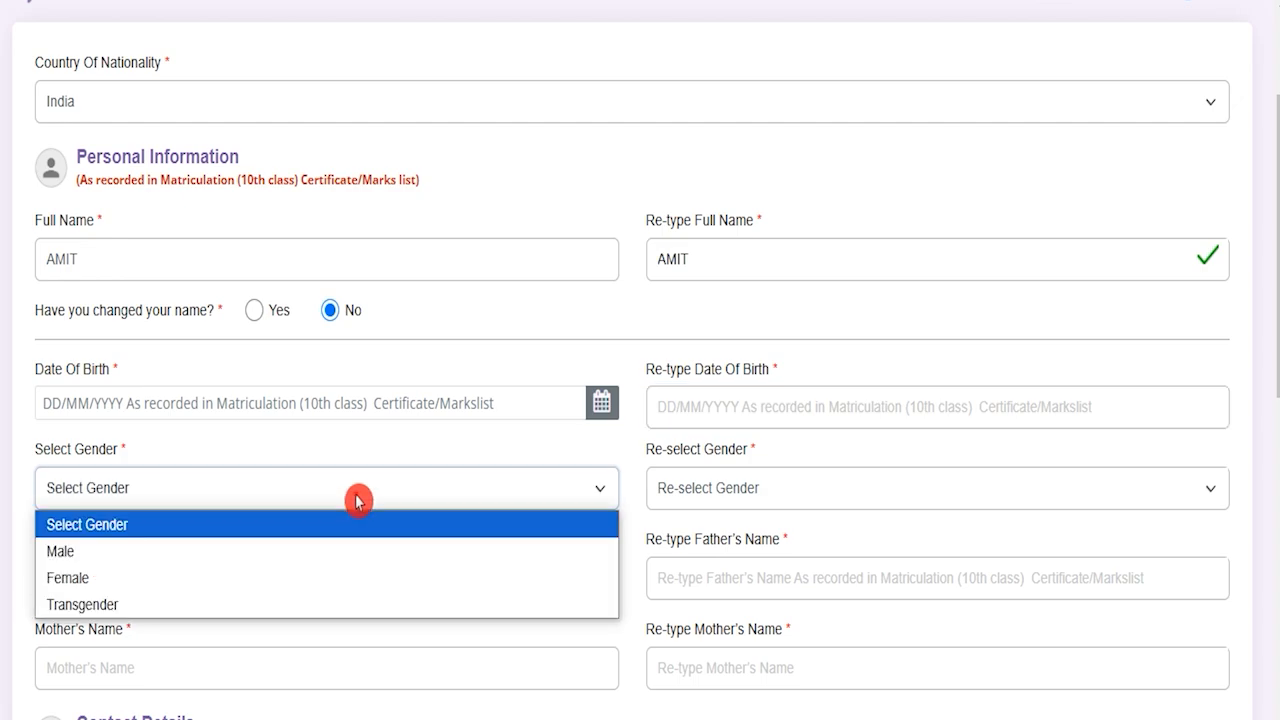
left_click(250, 550)
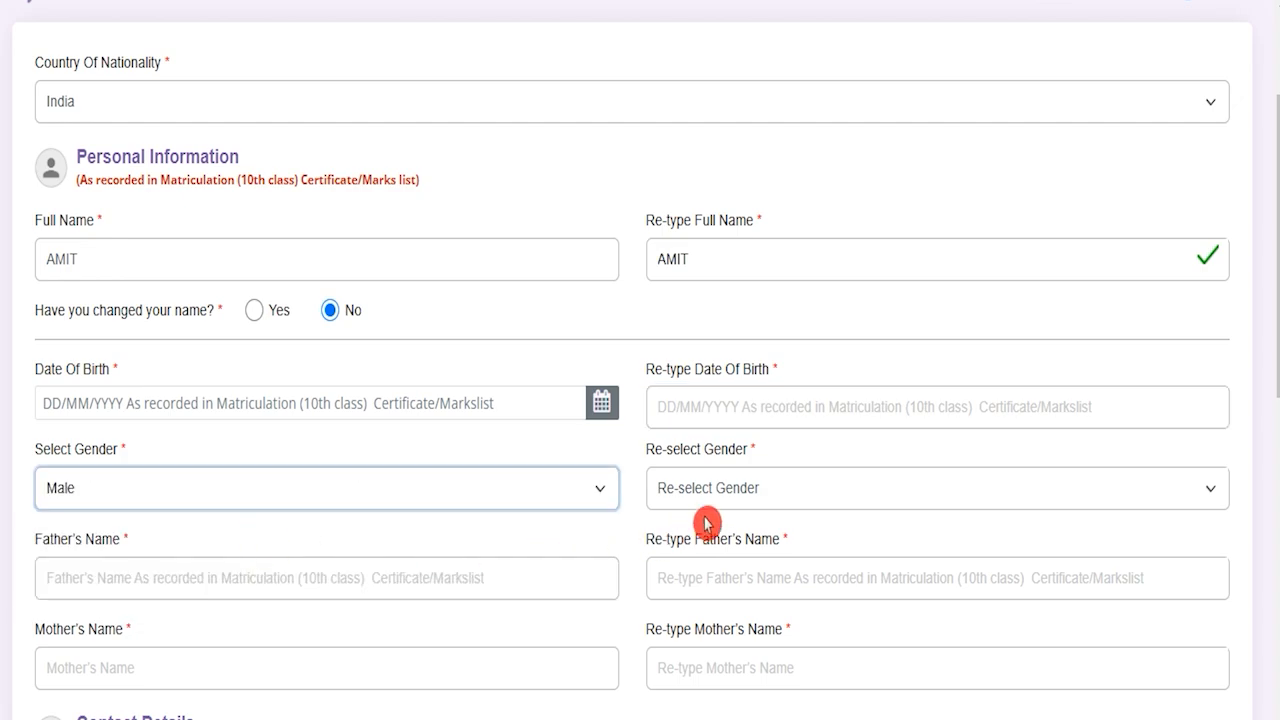
left_click(728, 492)
left_click(710, 550)
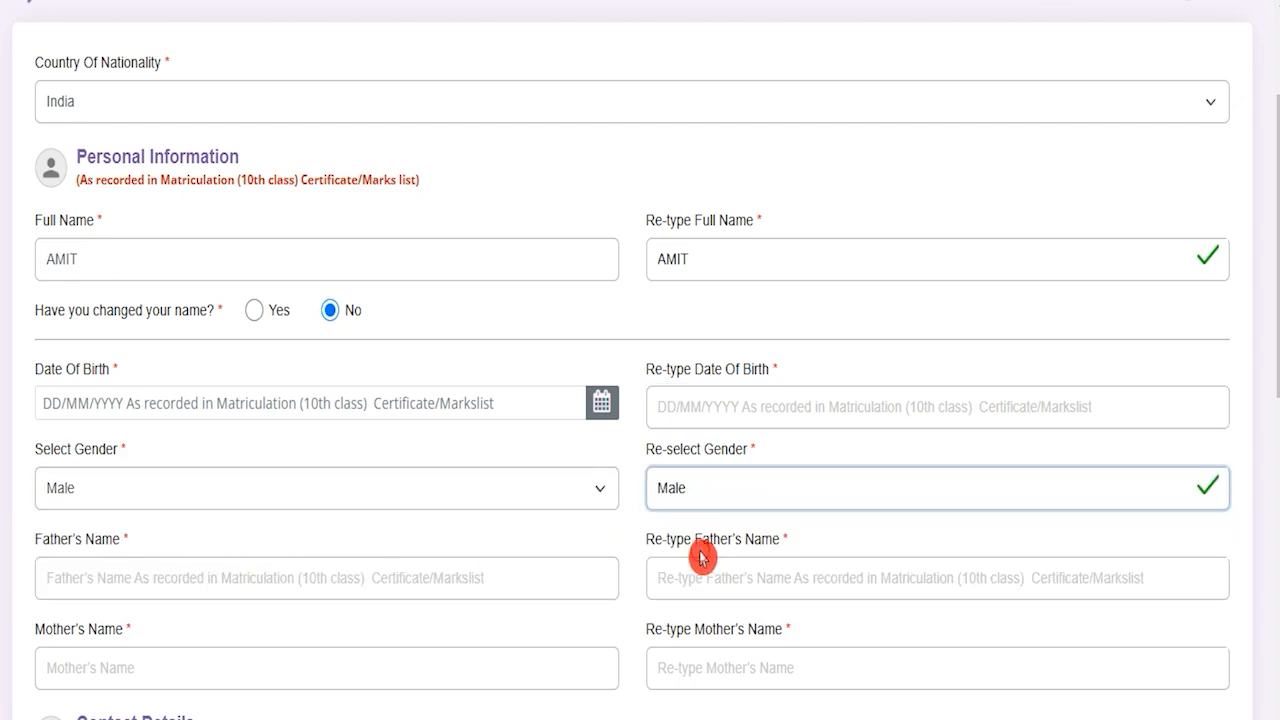
Step: Enter the father's and mother's names in both the name and re-type boxes
left_click(201, 573)
type("RAKESH")
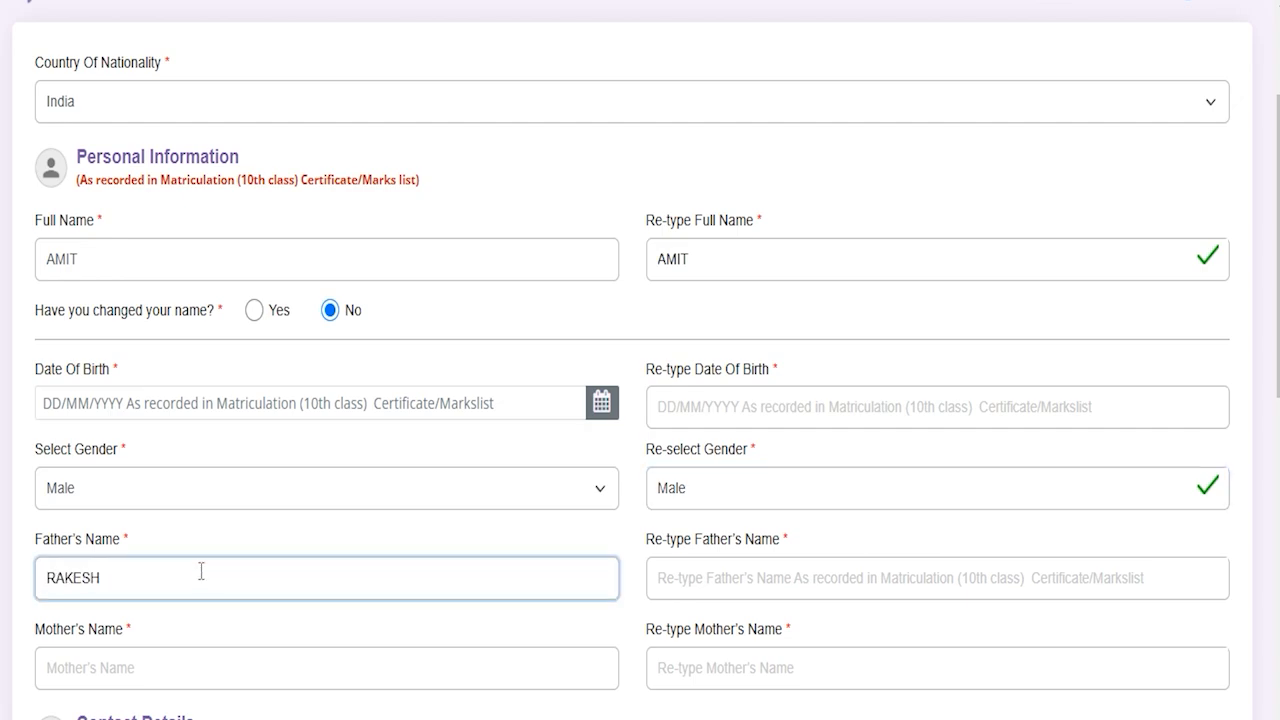
left_click(767, 564)
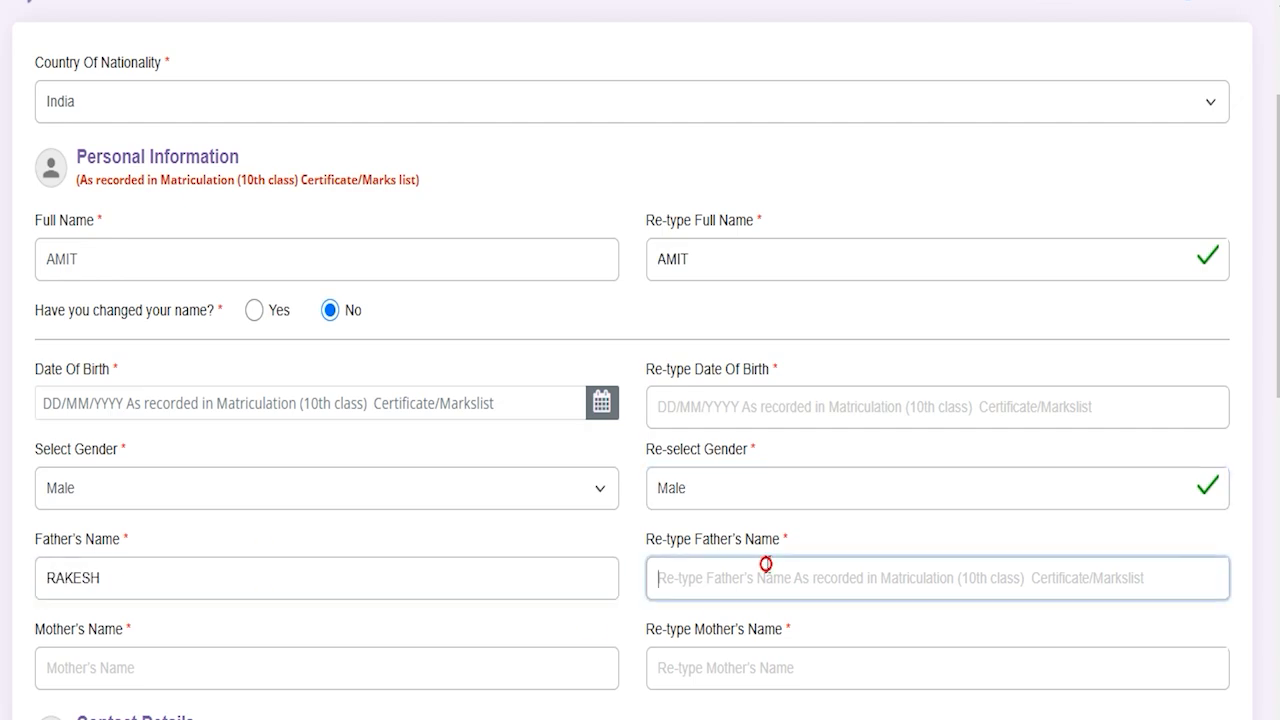
type("RAKESH")
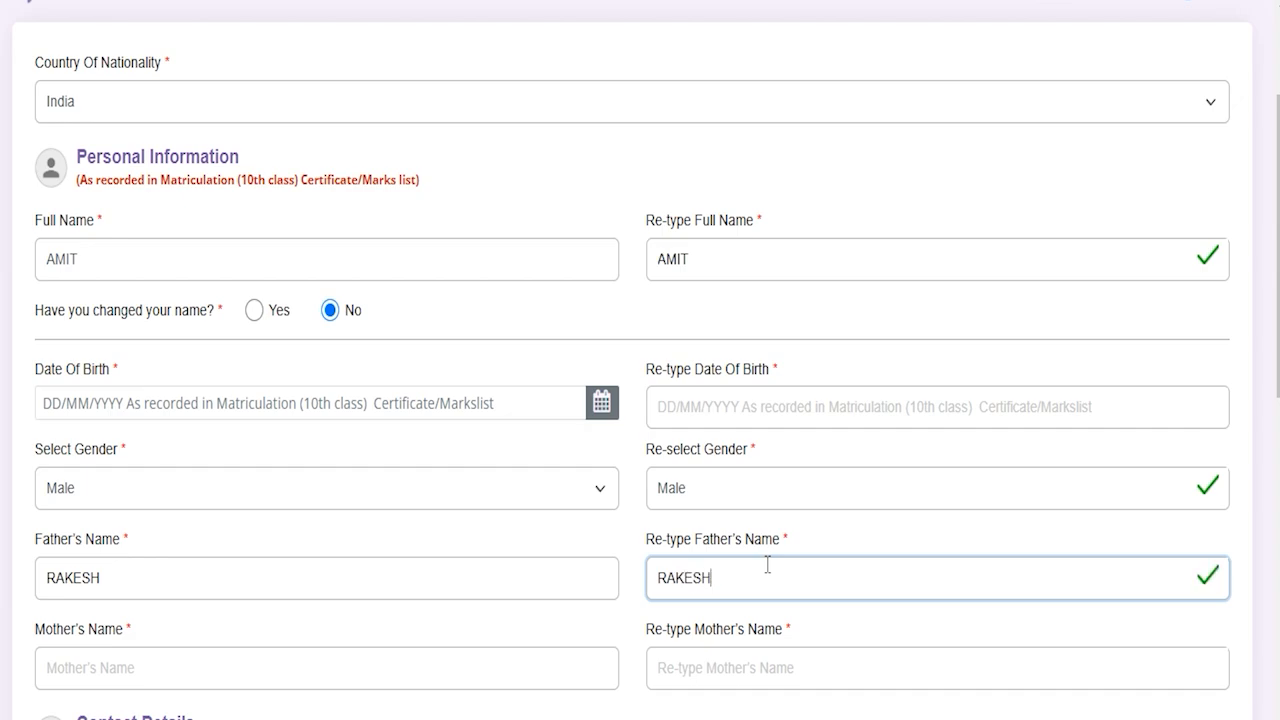
left_click(281, 661)
type("REENA")
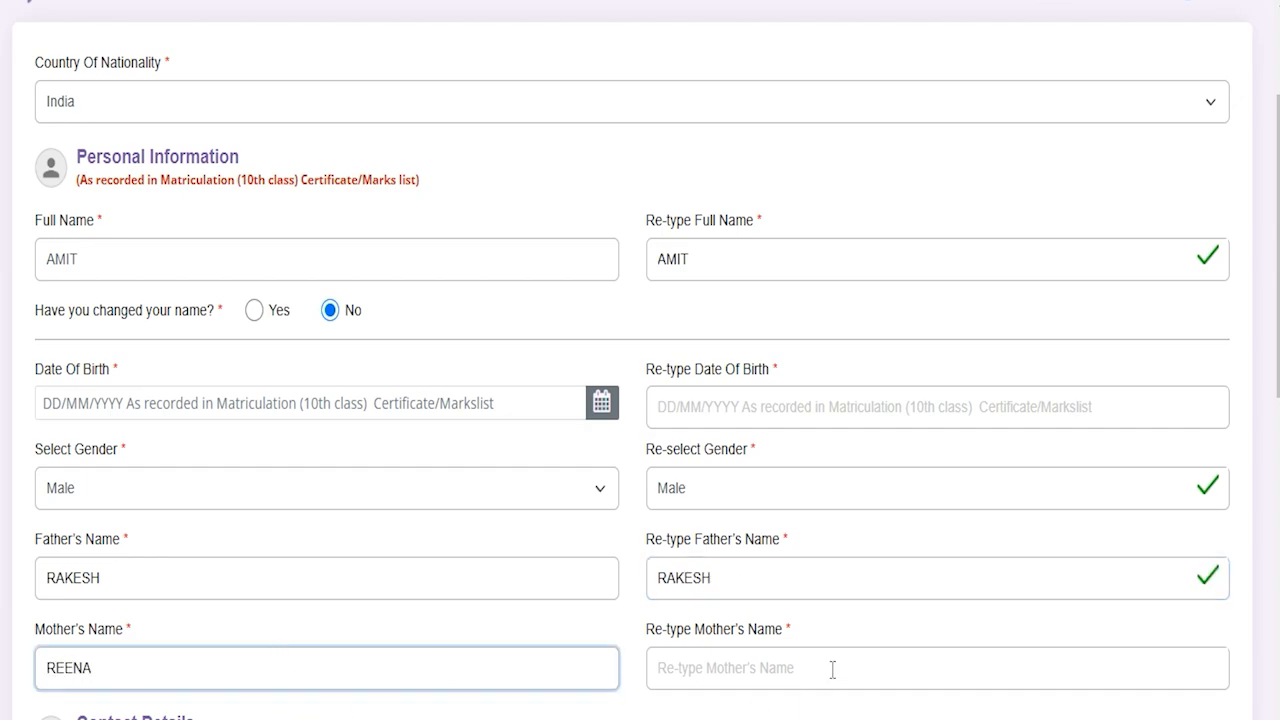
left_click(801, 656)
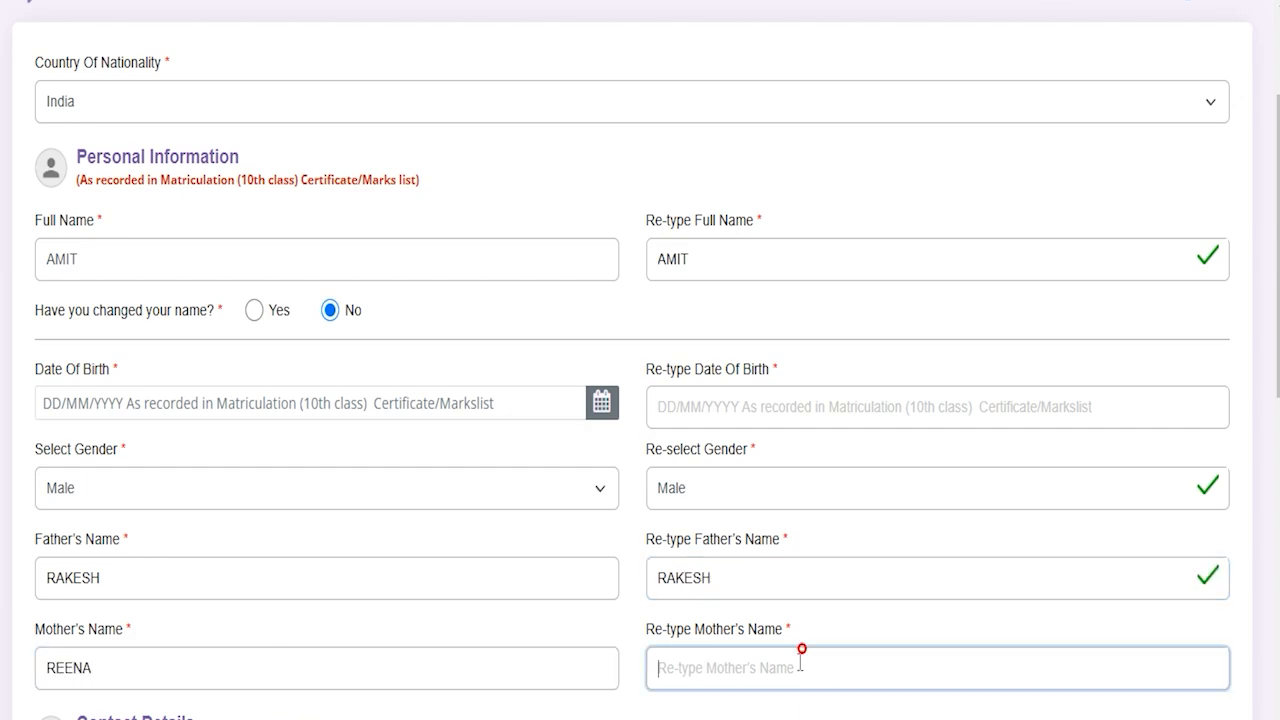
type("REENA")
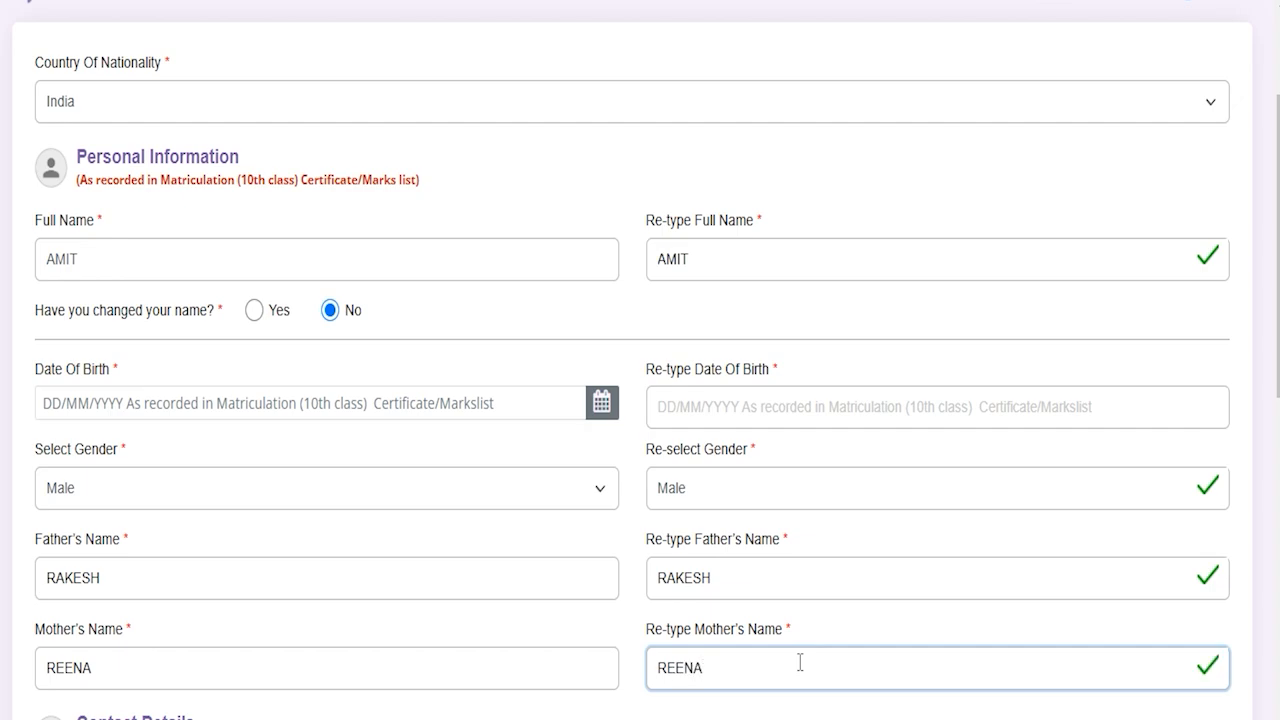
scroll(537, 566, "down", 4)
Step: Try generating the email and mobile OTPs in the Contact Details section
left_click_drag(78, 280, 155, 283)
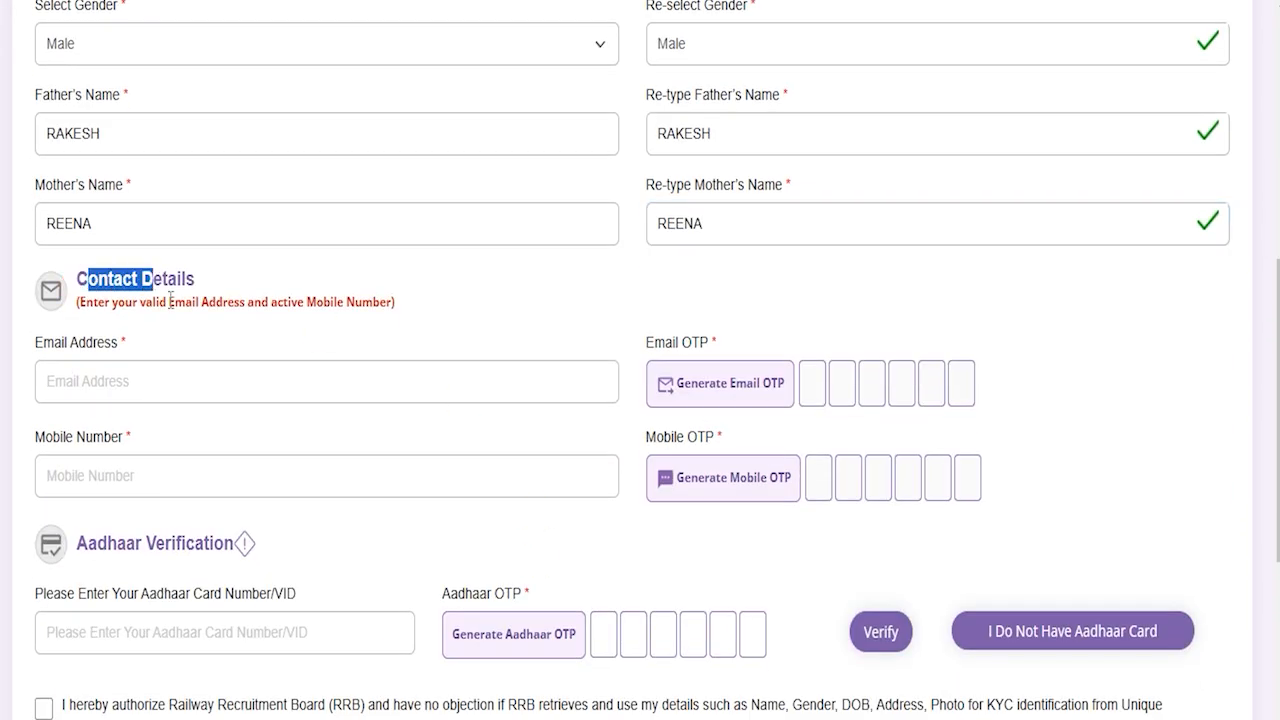
left_click(142, 378)
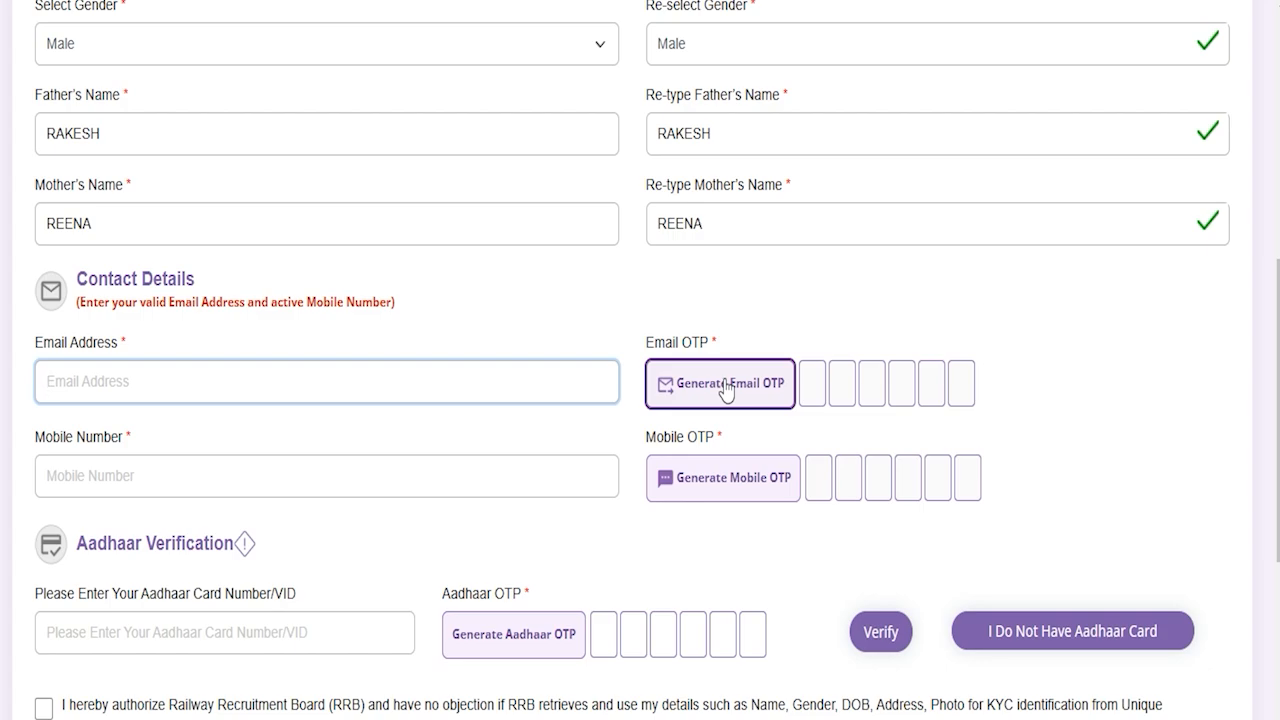
left_click(129, 471)
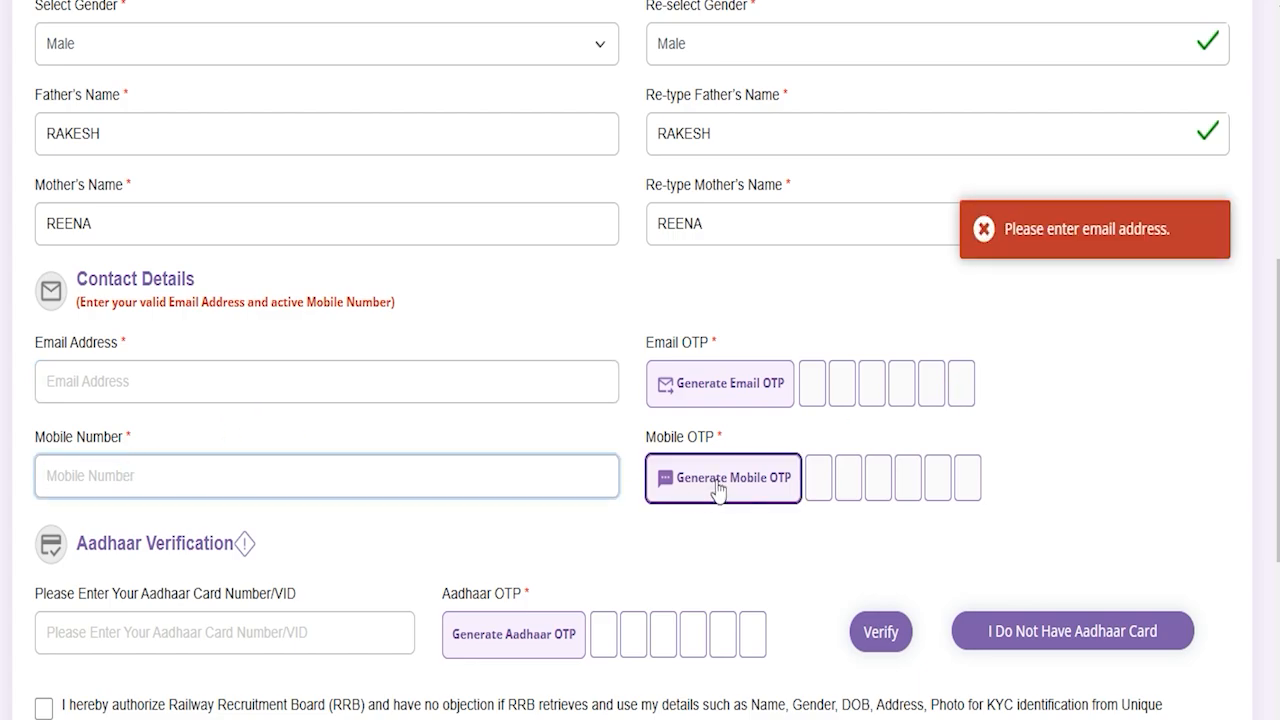
left_click(828, 485)
left_click_drag(848, 480, 960, 478)
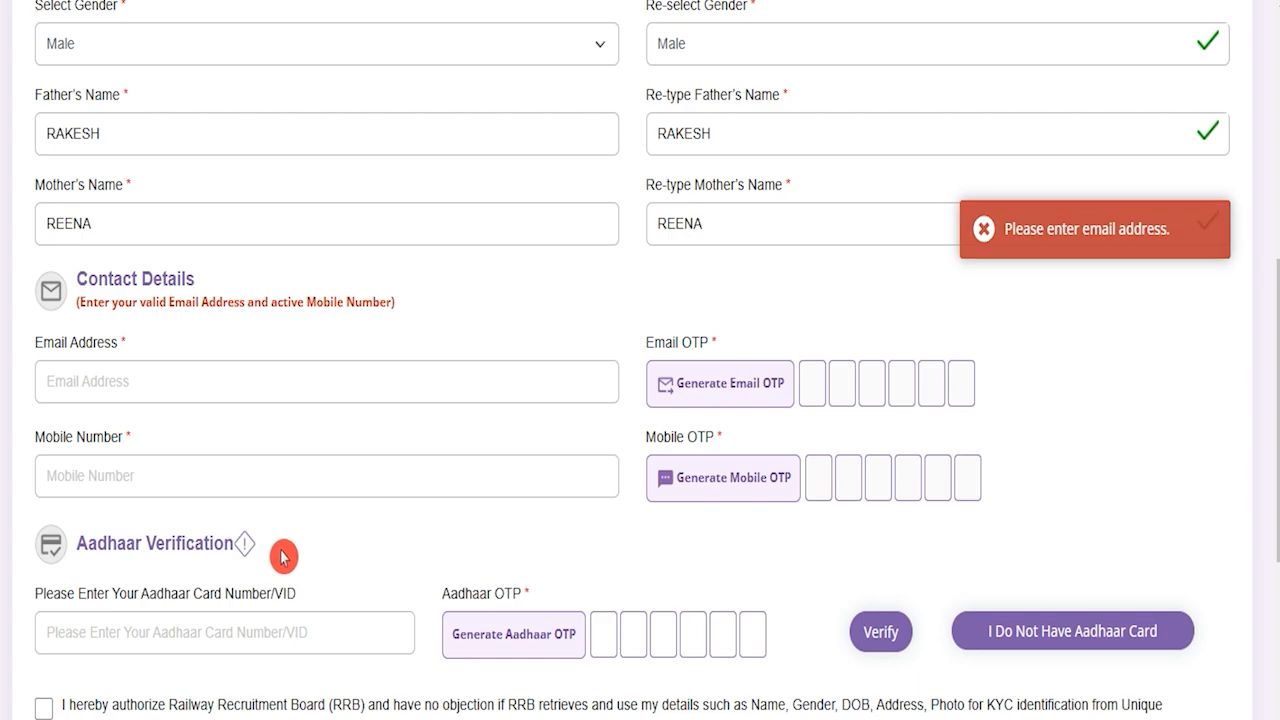
Step: Choose 'I Do Not Have Aadhaar Card' instead of entering an Aadhaar number
scroll(280, 551, "down", 2)
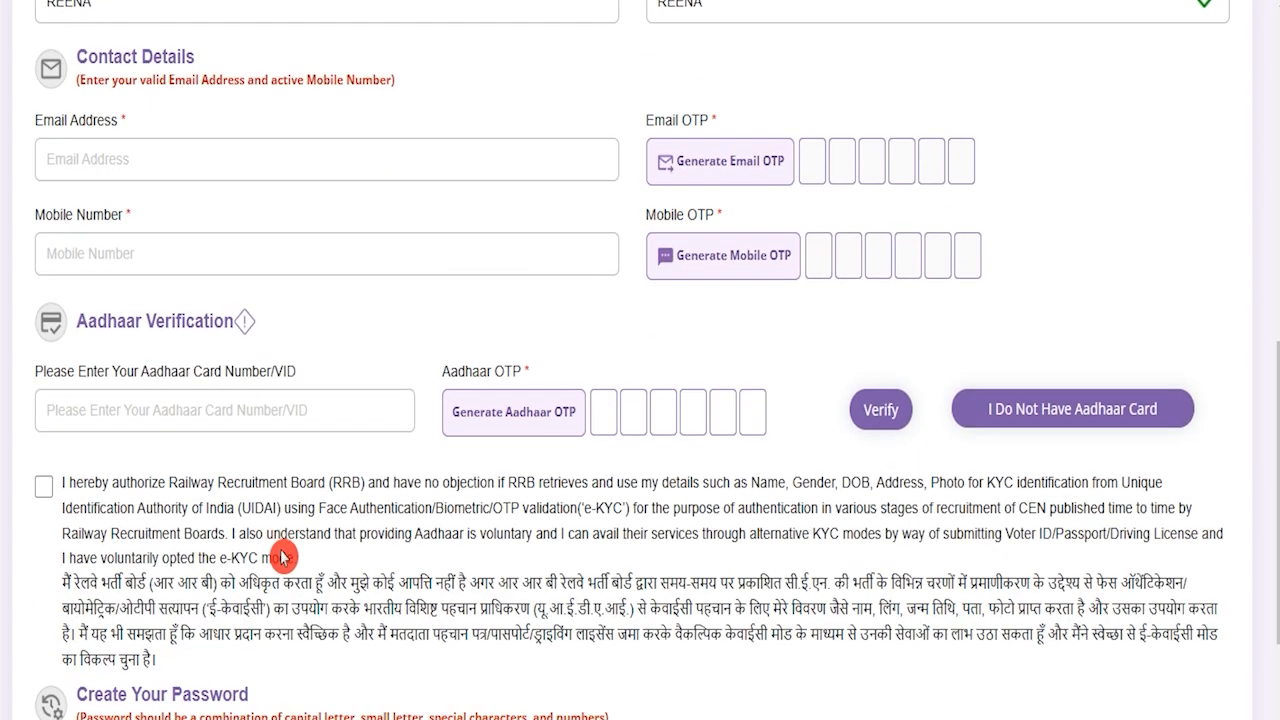
left_click(188, 413)
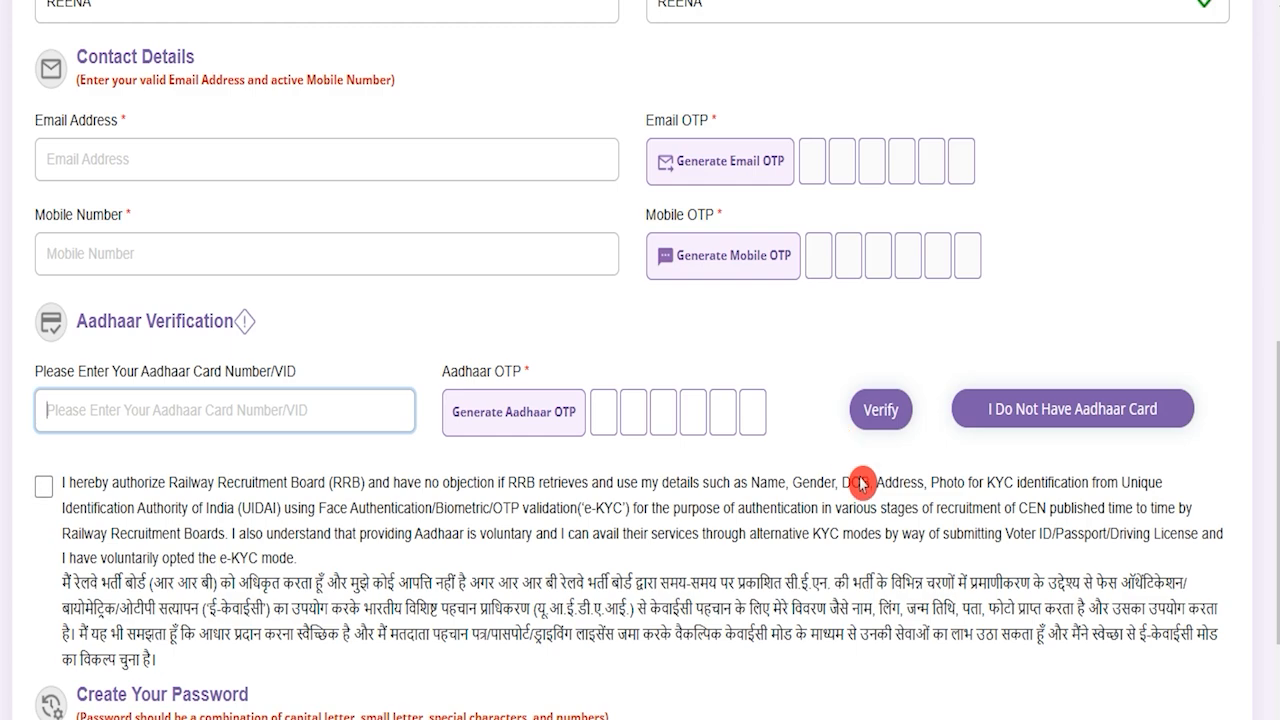
left_click(1108, 418)
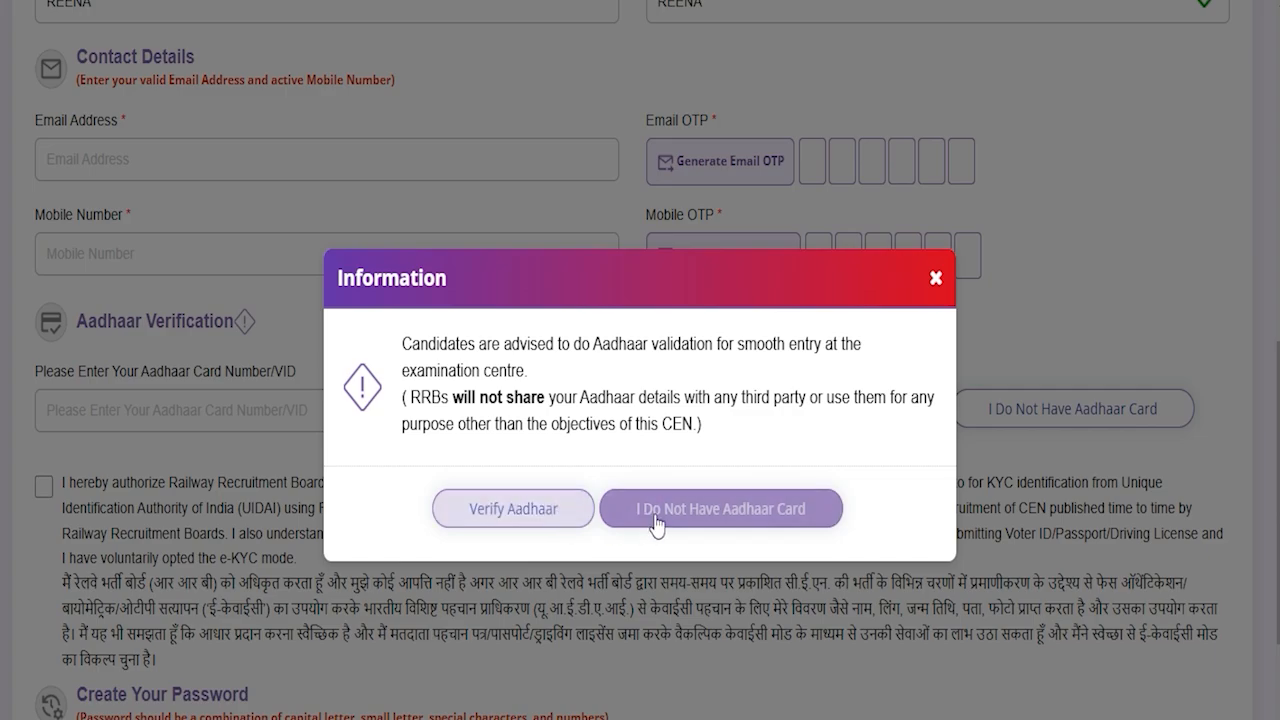
Step: Confirm proceeding without Aadhaar and go through the proof of ID, issuing authority, place and date of issue fields
left_click(726, 508)
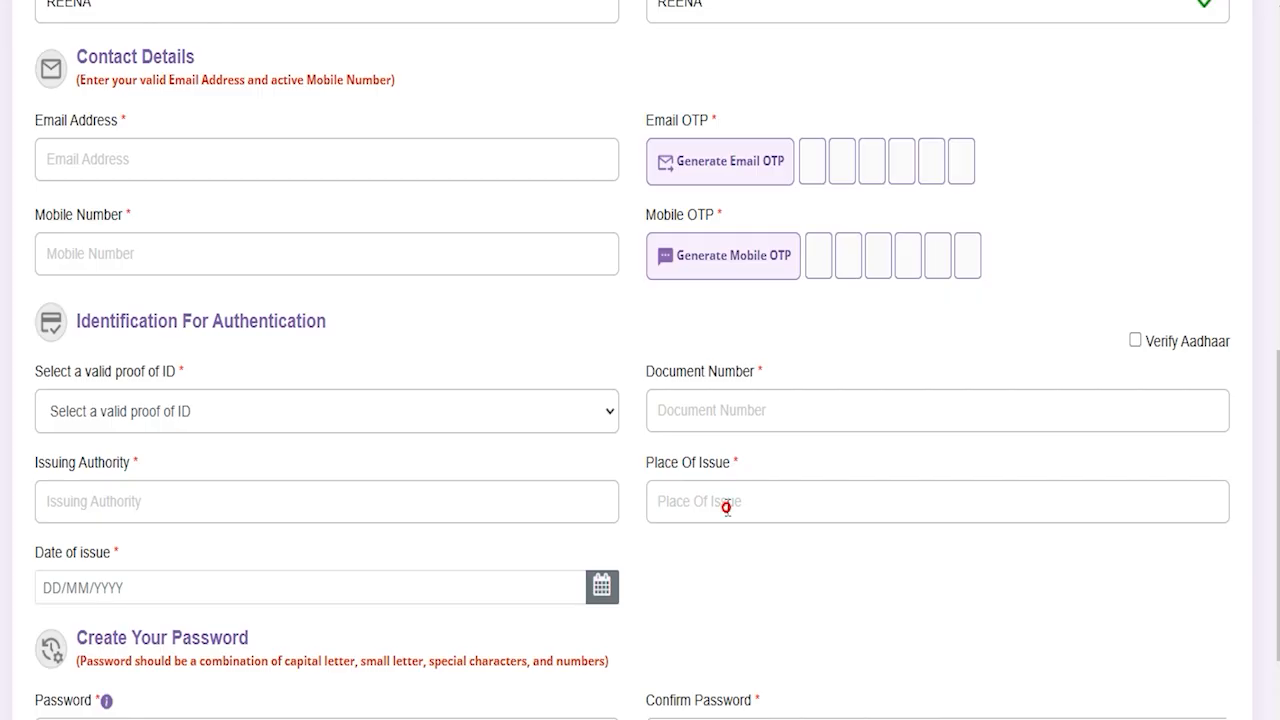
left_click(316, 412)
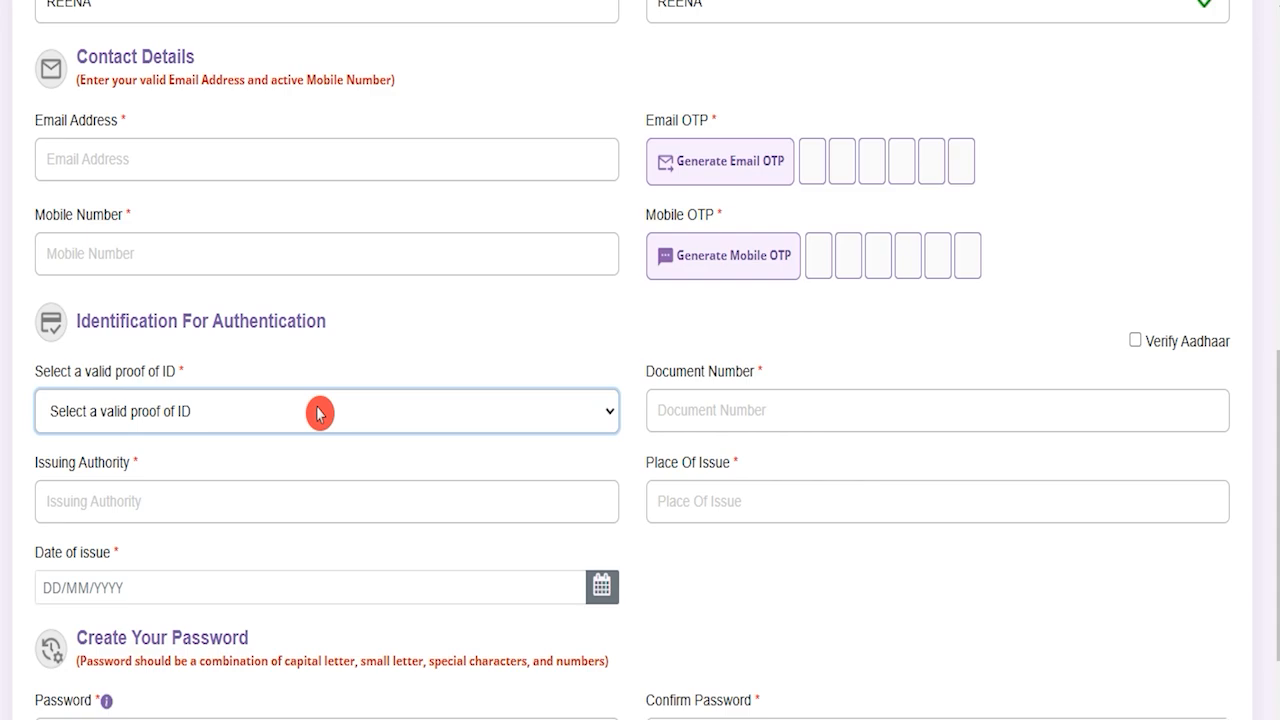
left_click(318, 413)
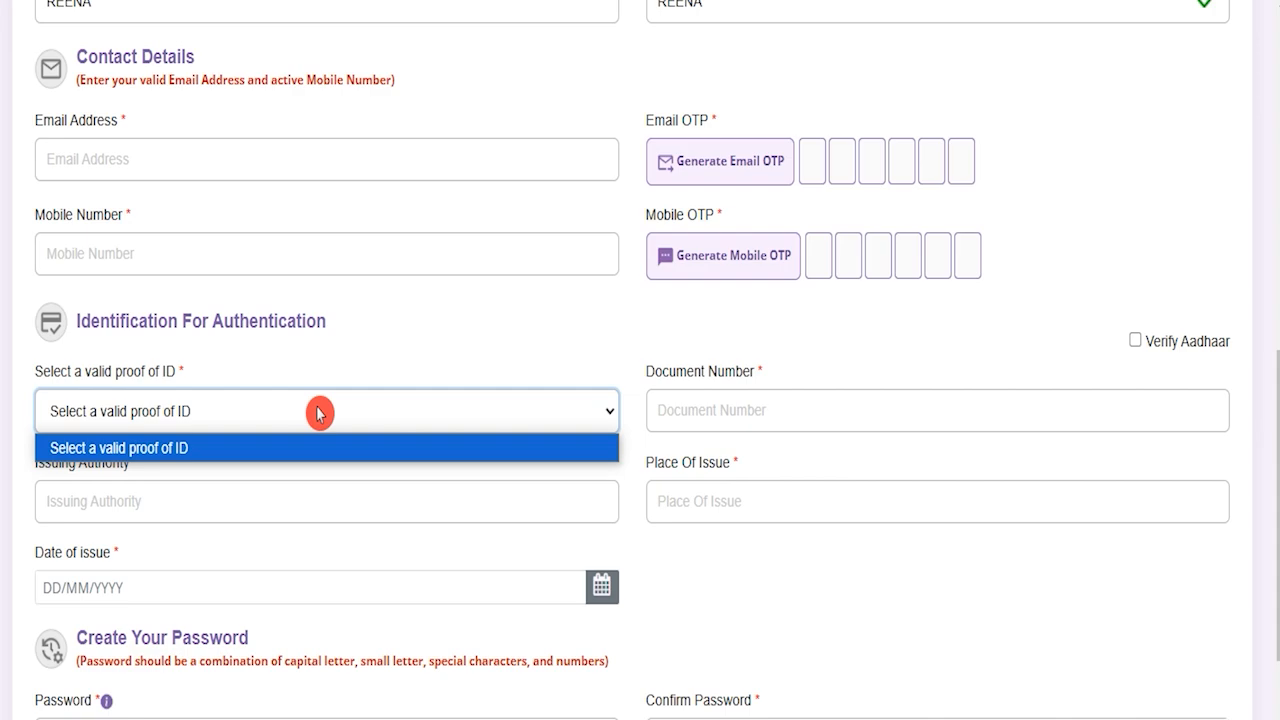
left_click(318, 413)
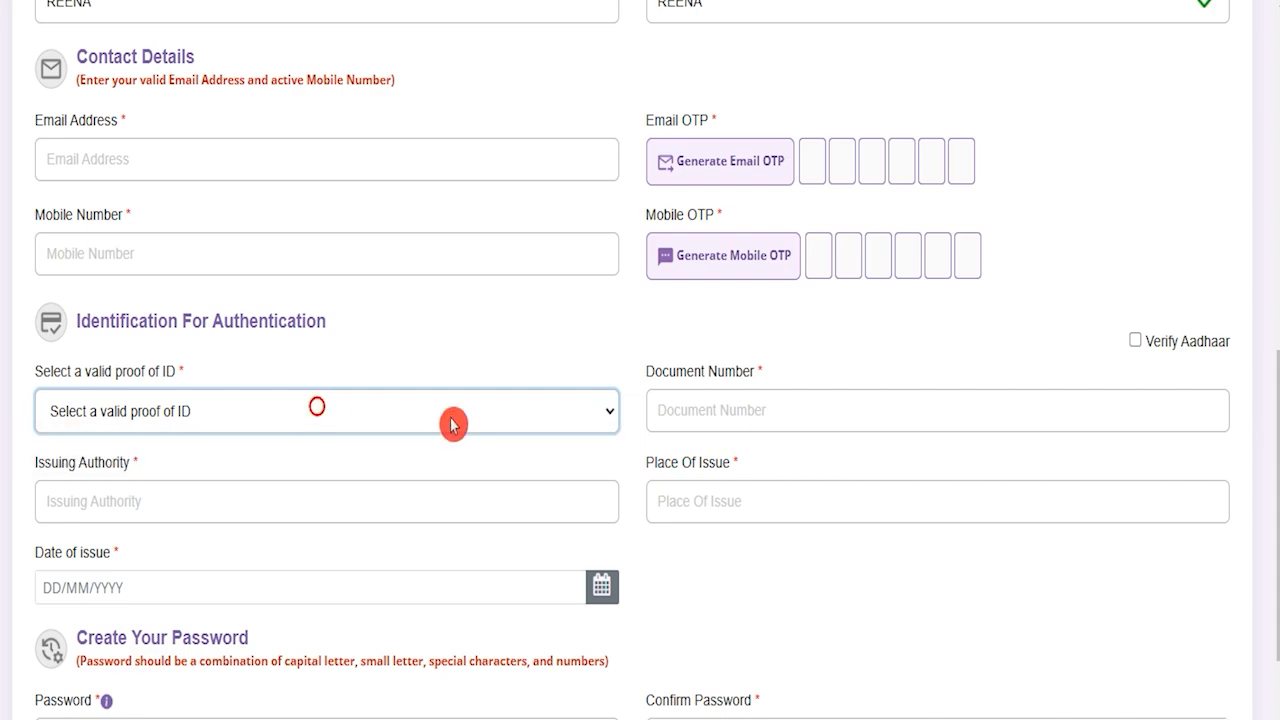
left_click(697, 407)
left_click(129, 497)
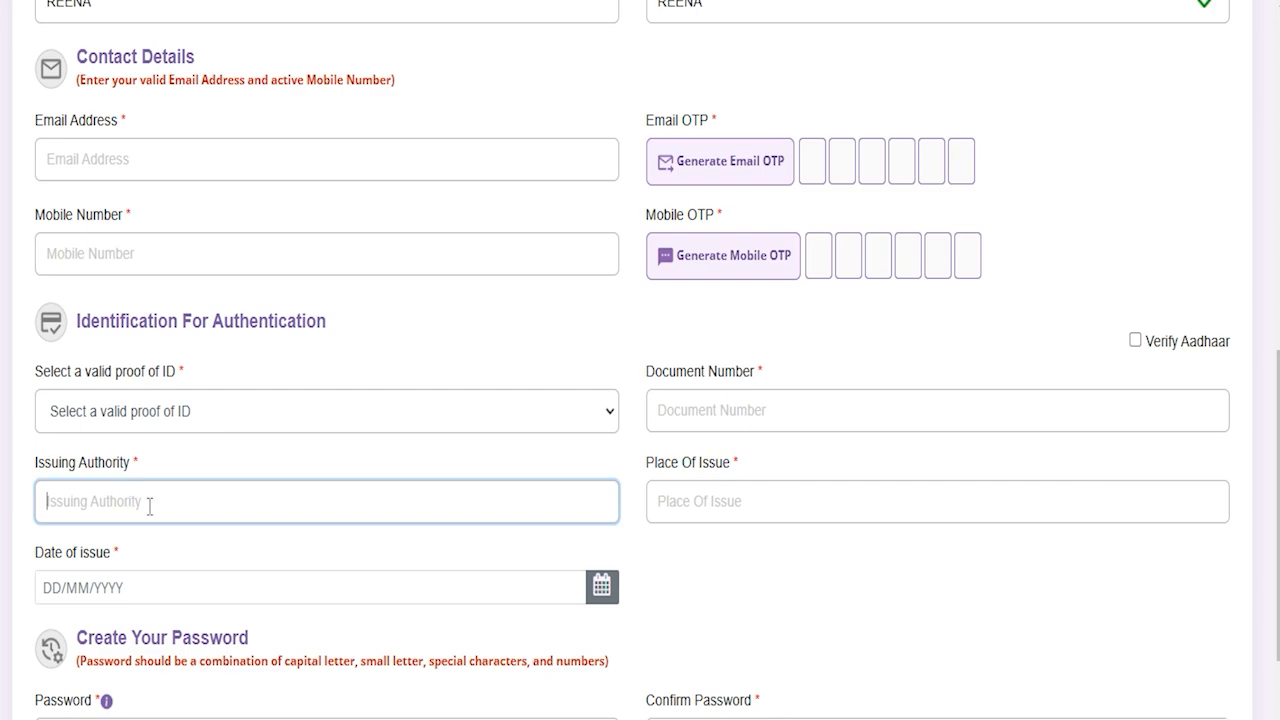
left_click(709, 502)
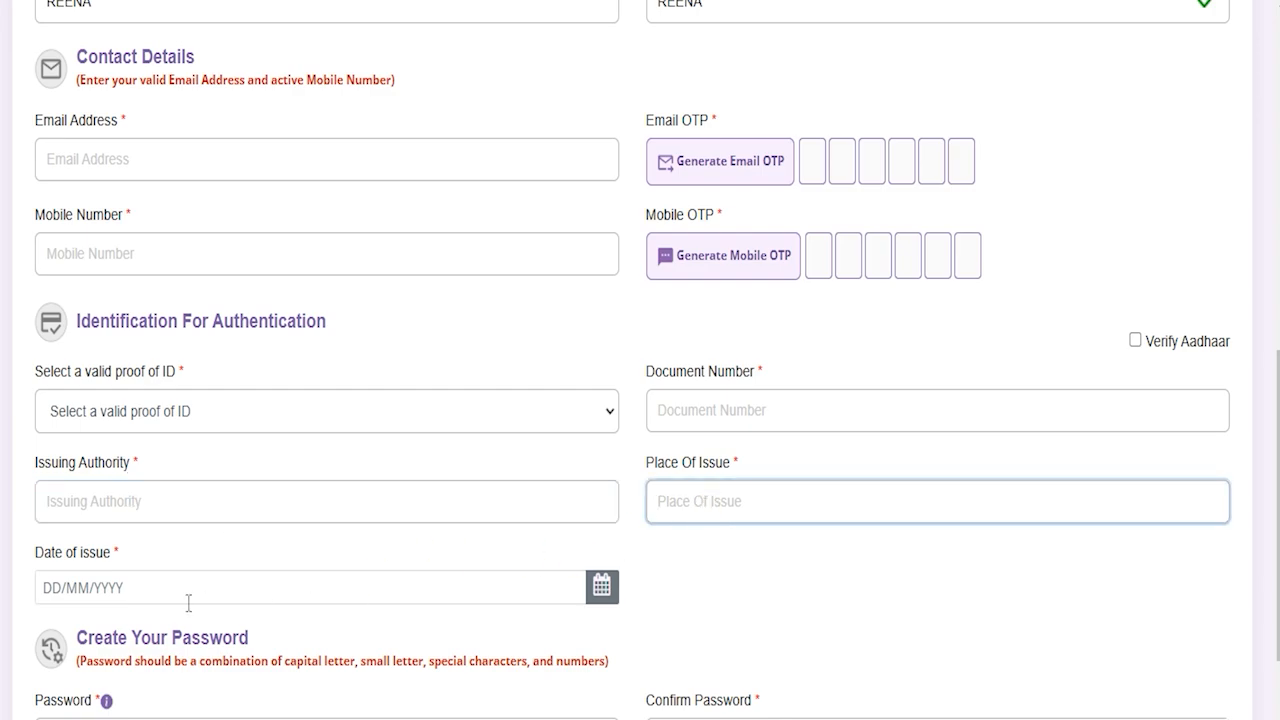
left_click(149, 589)
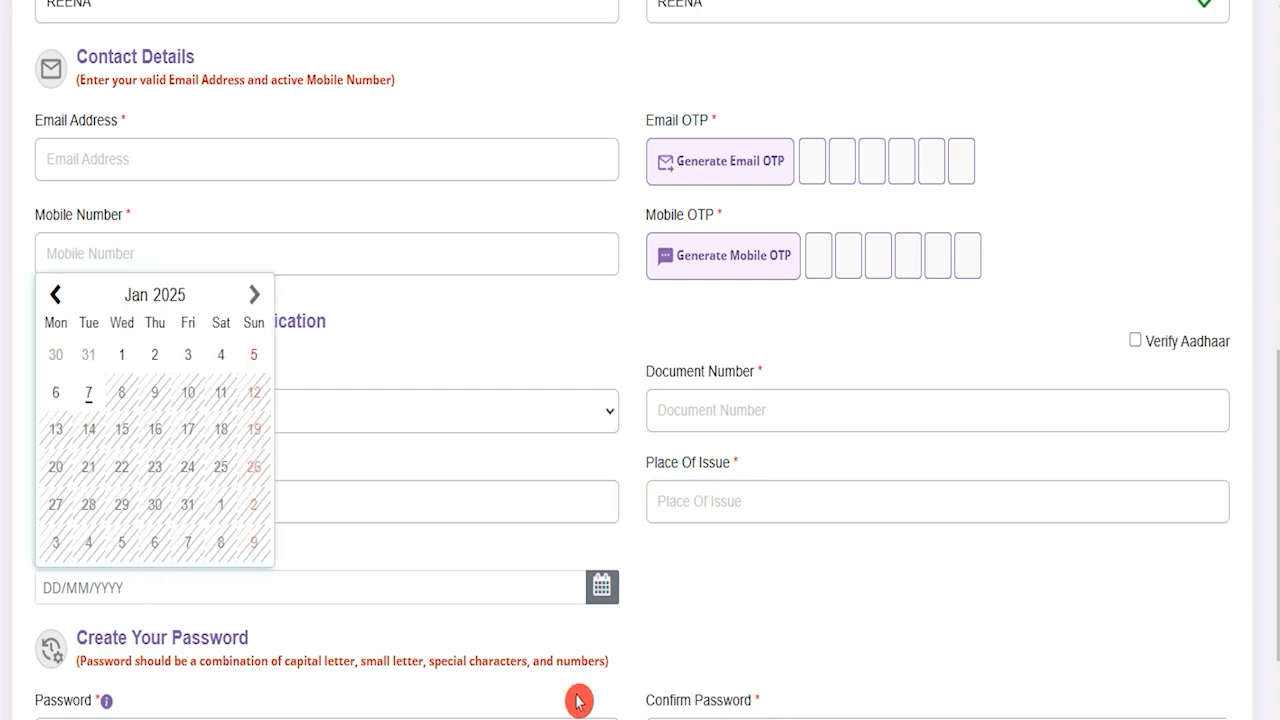
left_click(745, 645)
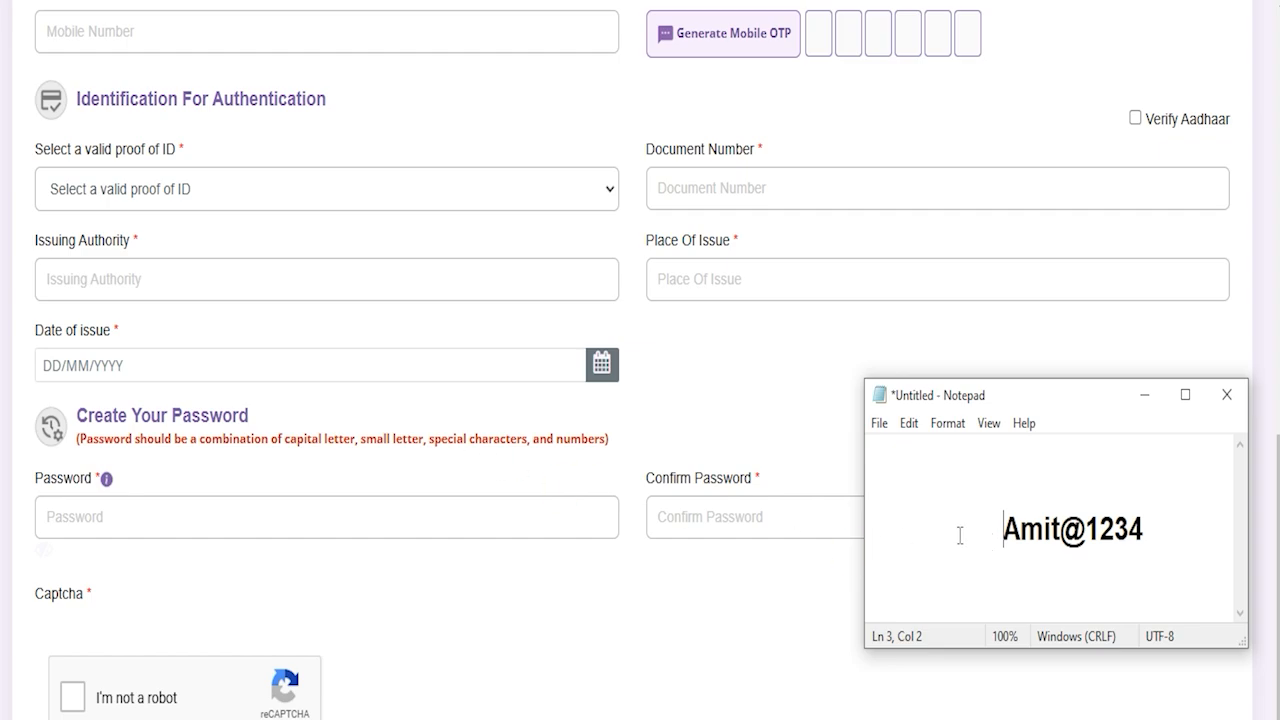
Step: Close the Notepad note holding the saved password and check the Preview And Create An Account button
left_click_drag(1003, 529, 1086, 529)
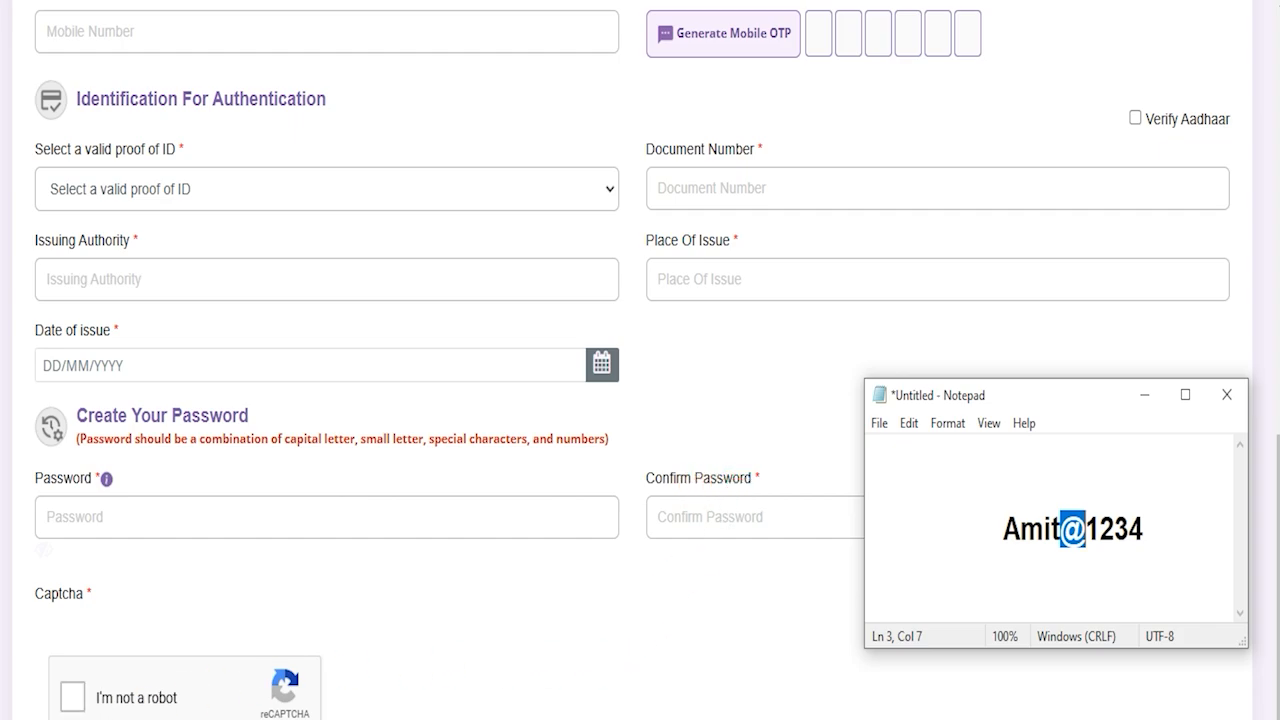
left_click(230, 717)
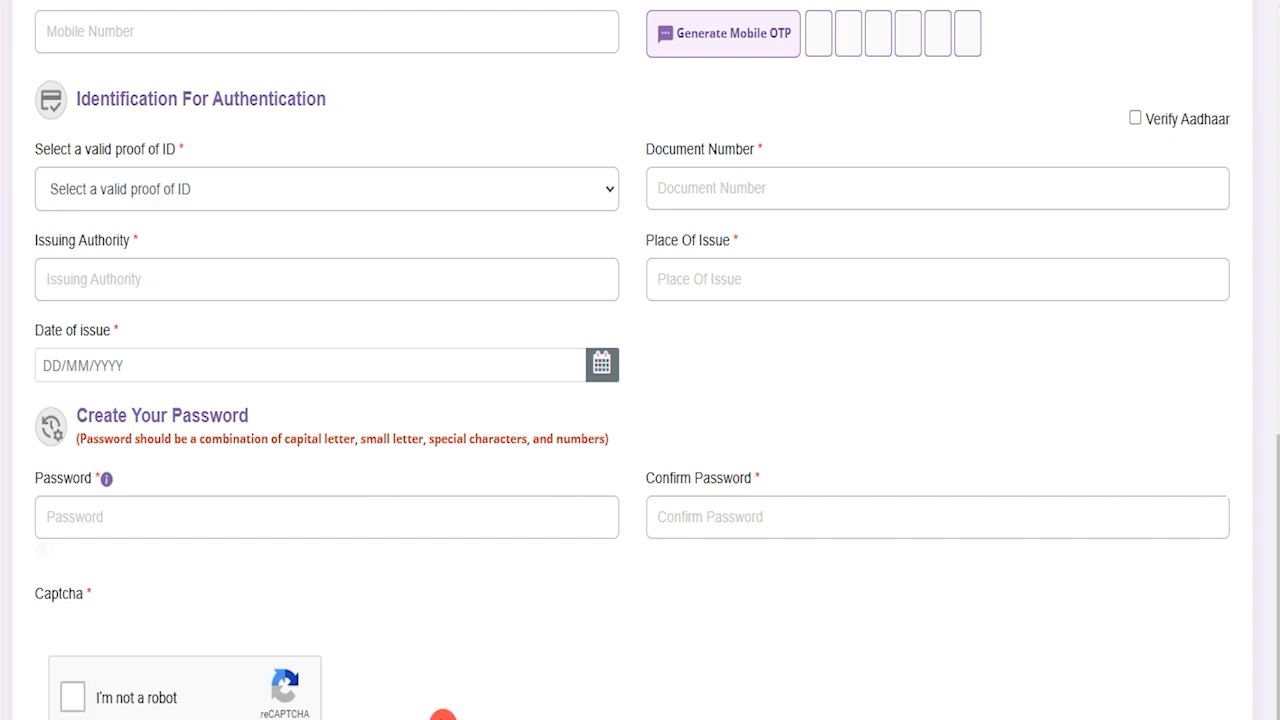
scroll(648, 700, "down", 2)
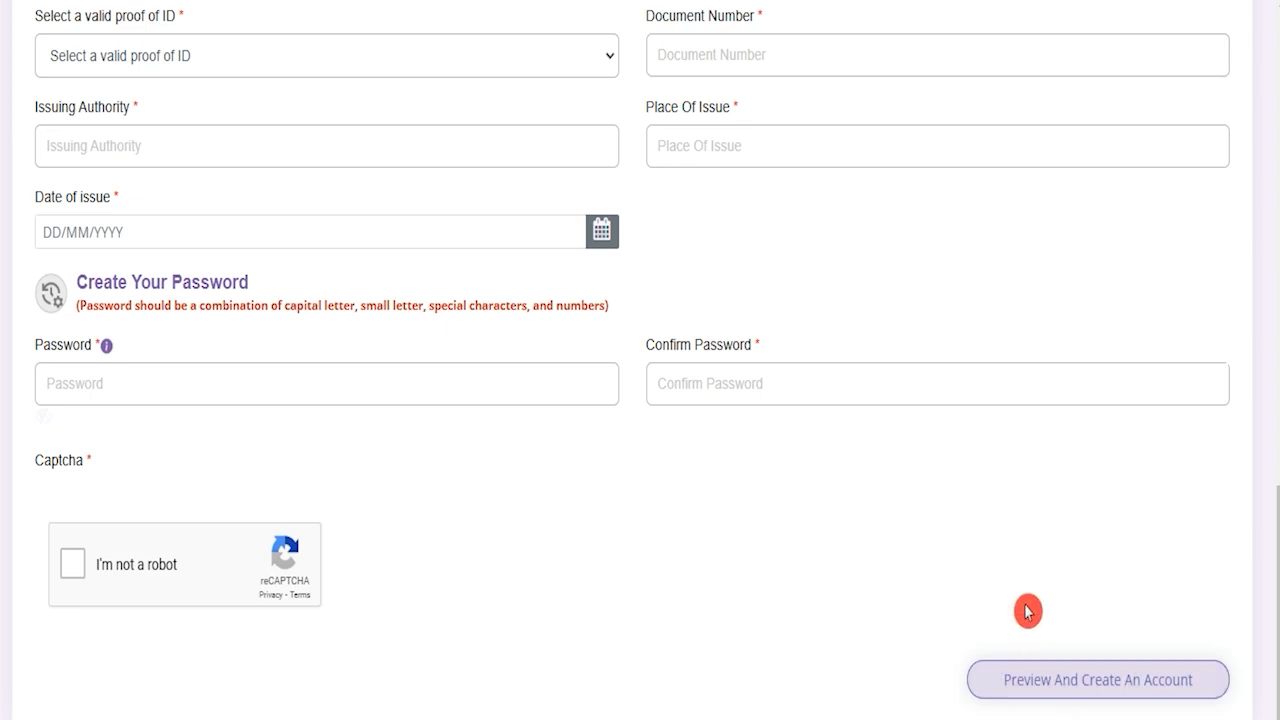
scroll(1026, 606, "up", 12)
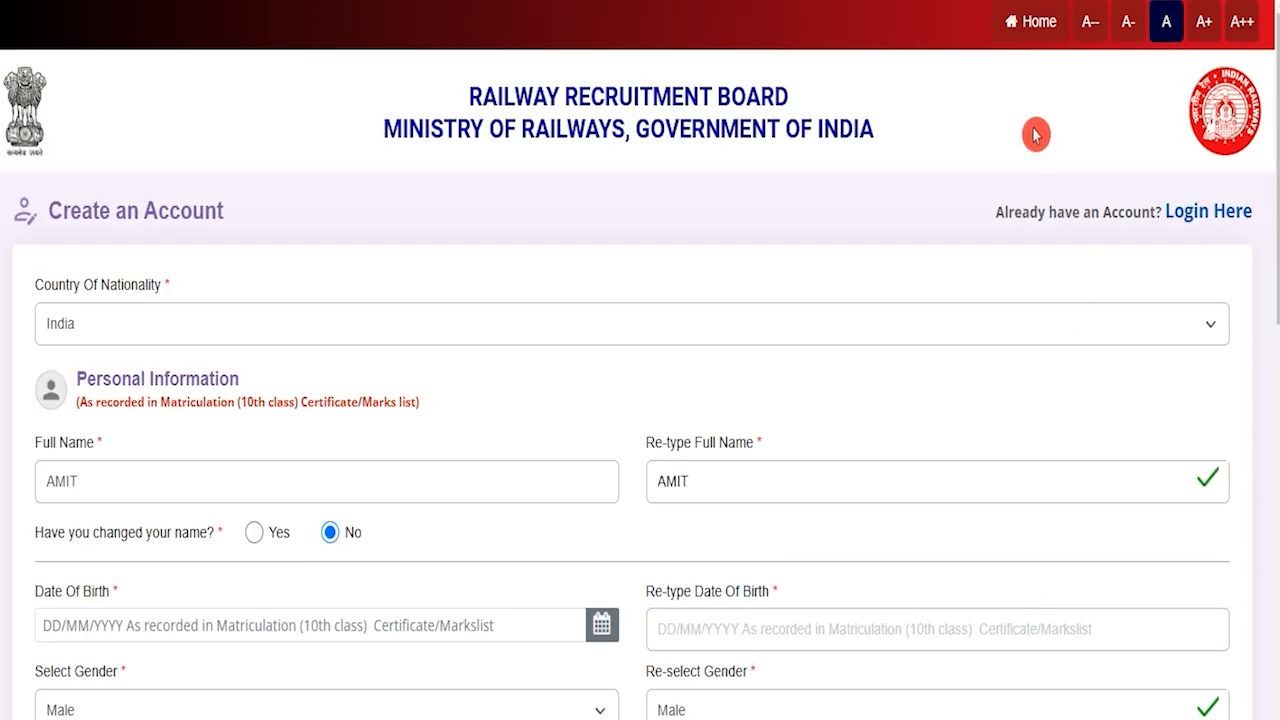
Step: Go via Home to Apply > Already Have An Account? and log in with Aadhaar verification
left_click(1038, 23)
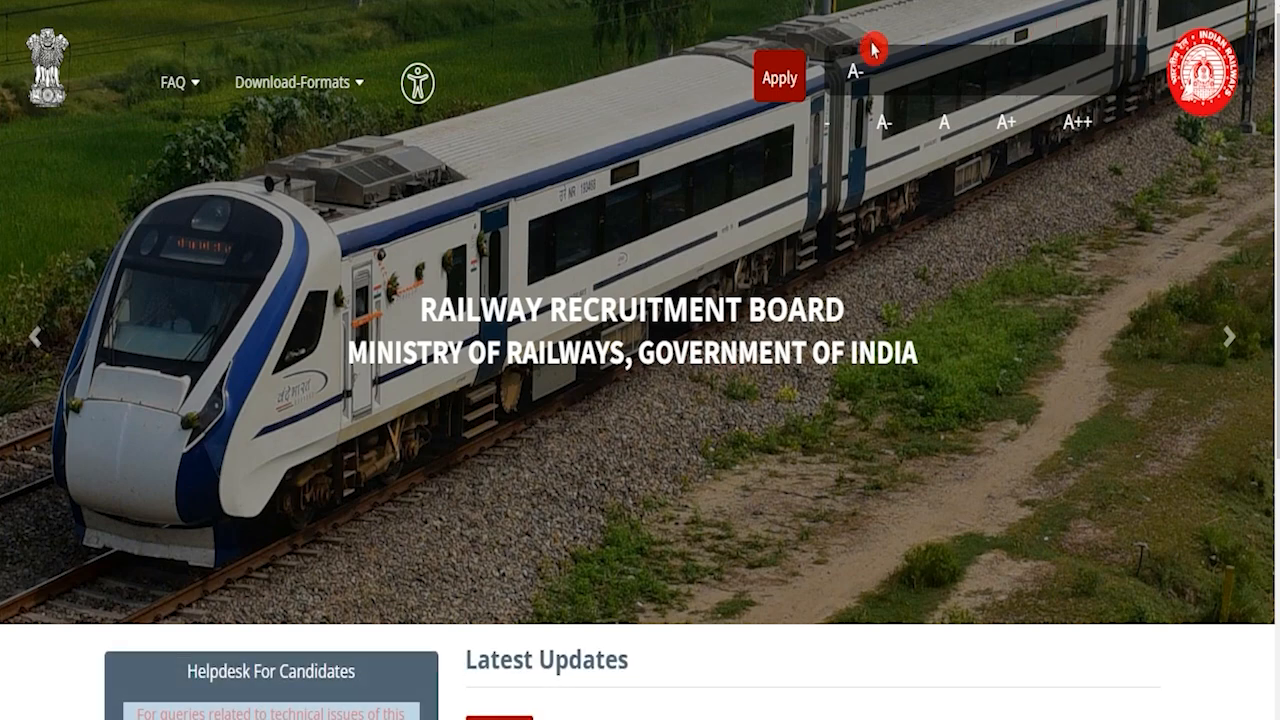
left_click(781, 79)
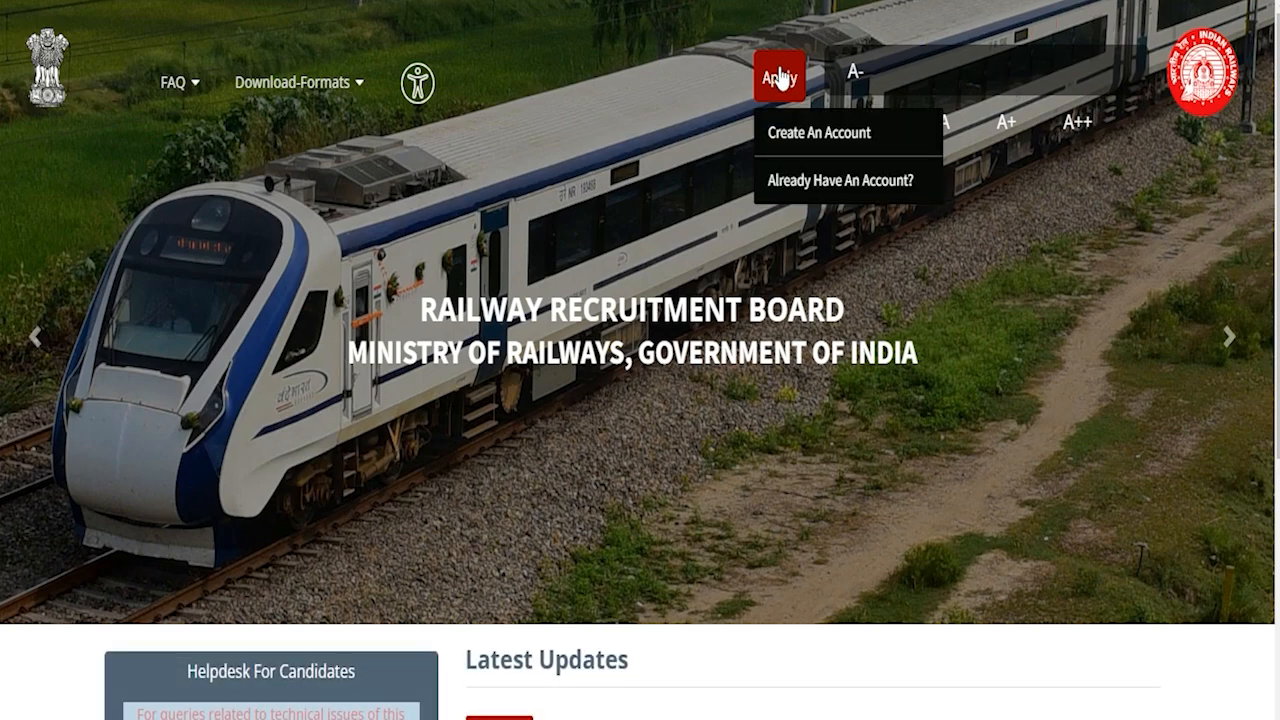
left_click(803, 182)
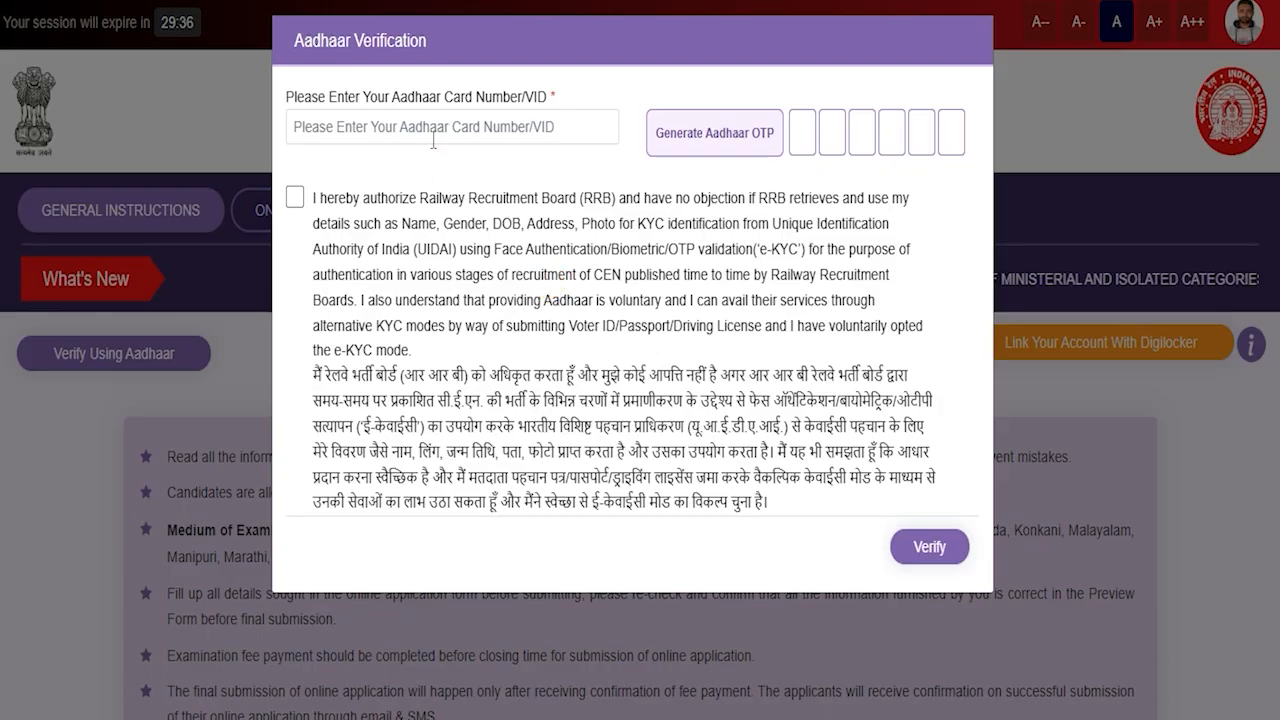
left_click(439, 127)
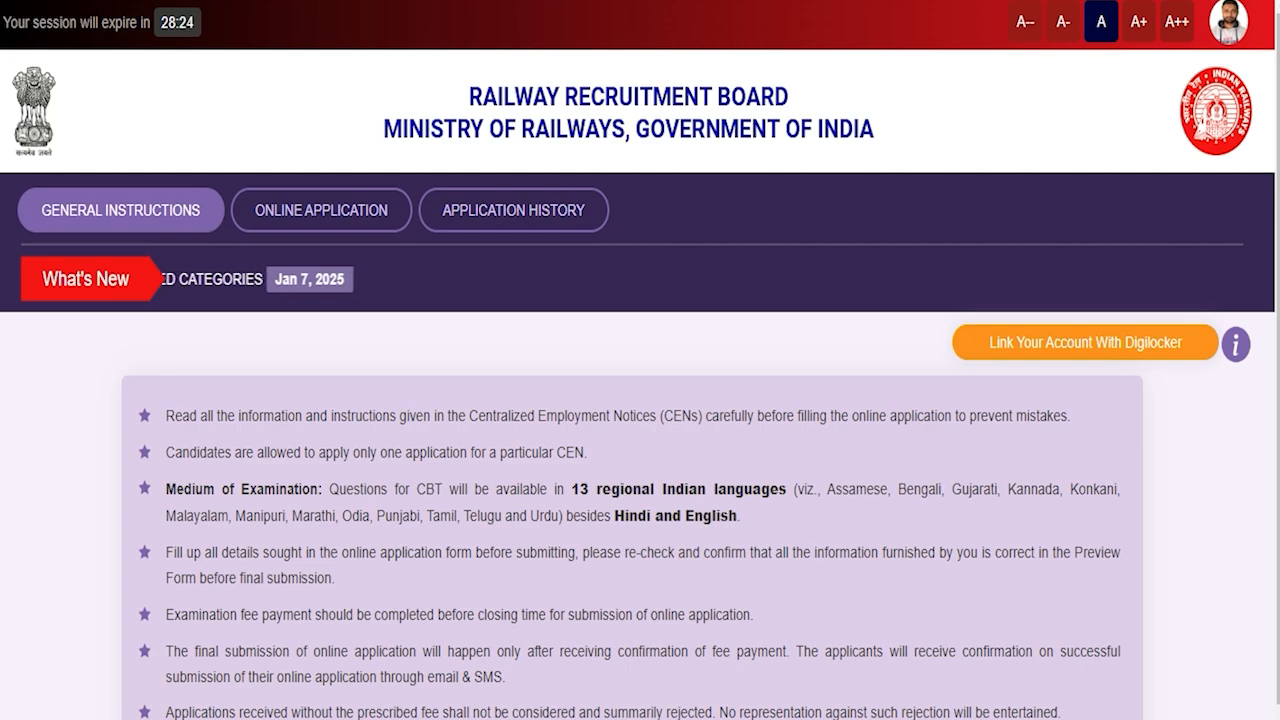
Step: Open the online application, select RRB Bhopal, and tick the not-debarred declaration
left_click(315, 222)
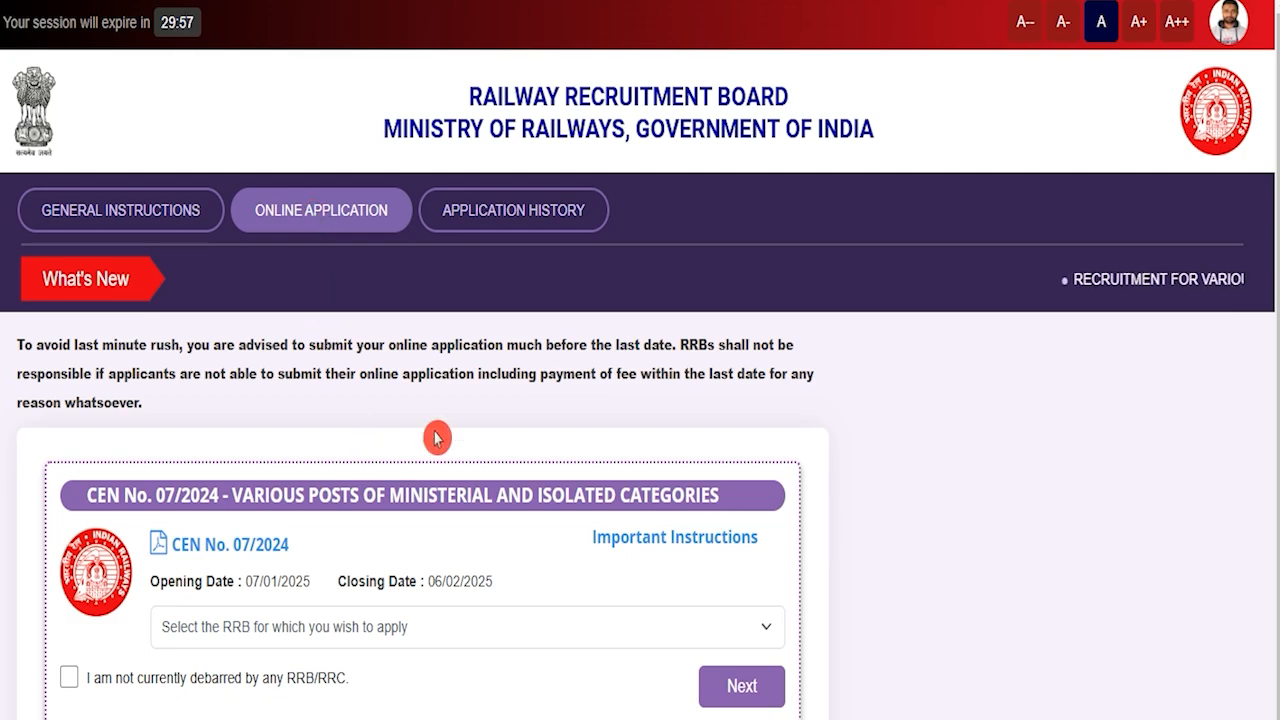
left_click(413, 640)
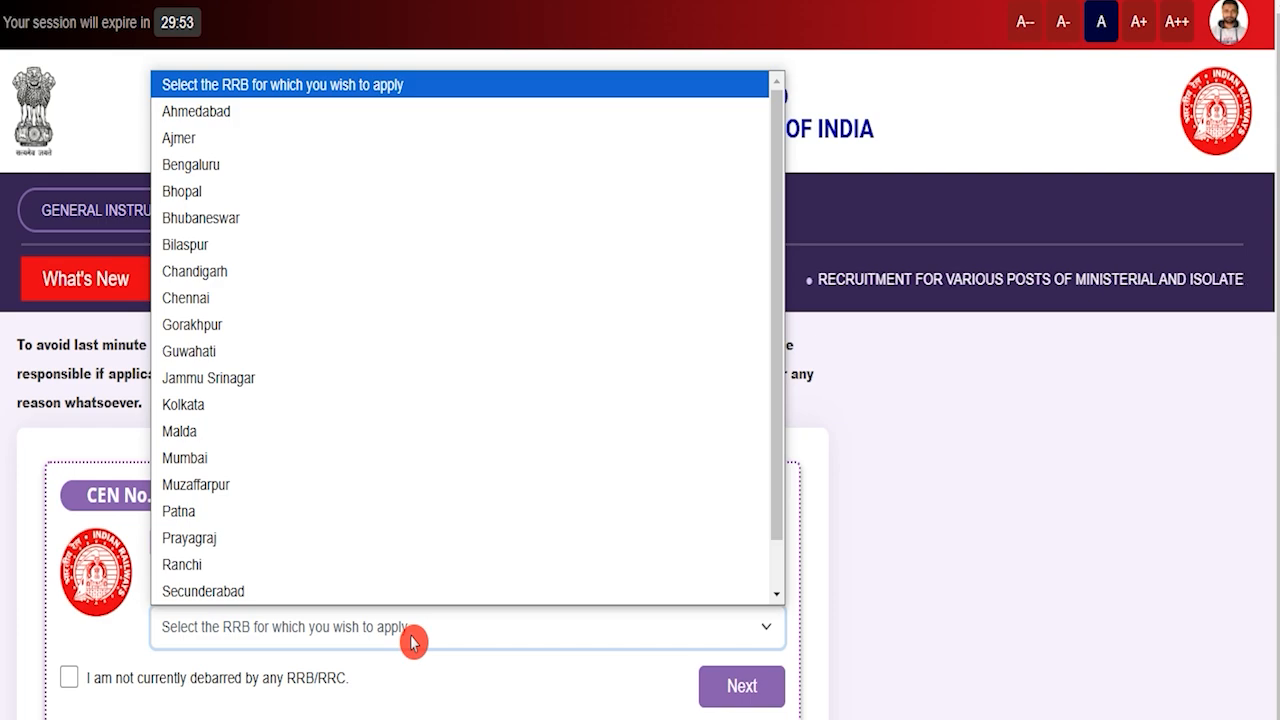
left_click(287, 198)
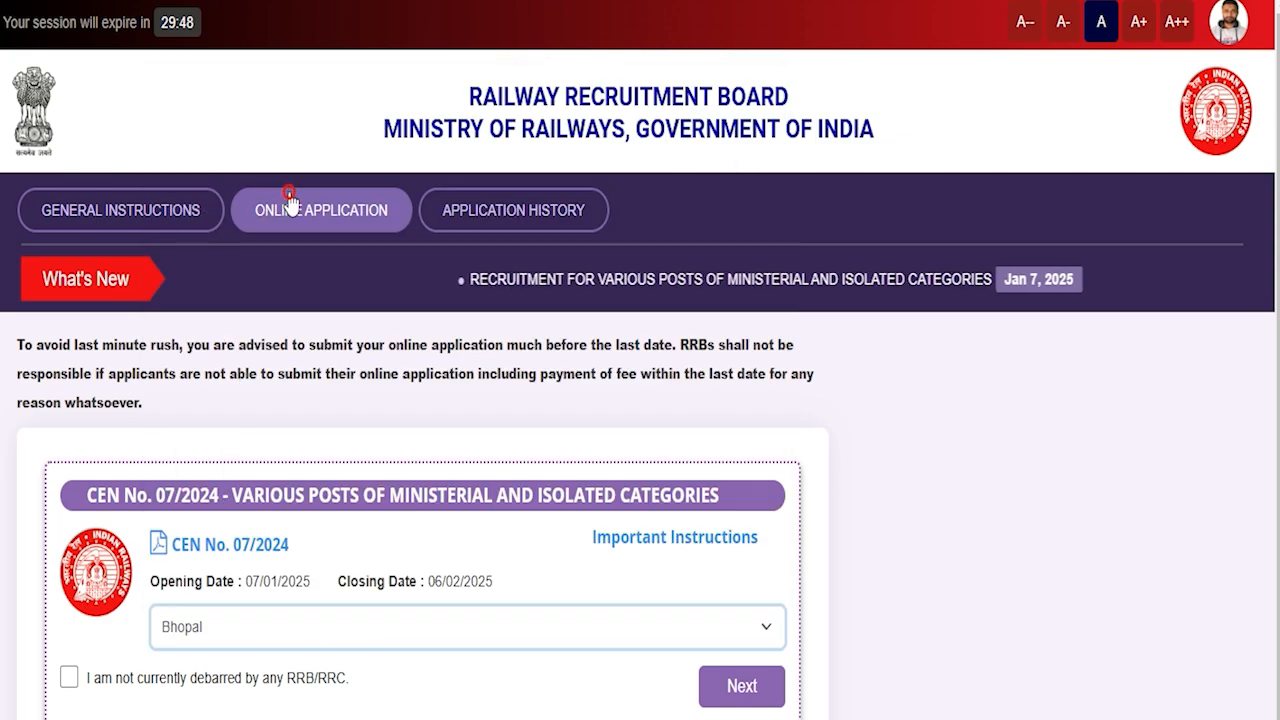
left_click(68, 678)
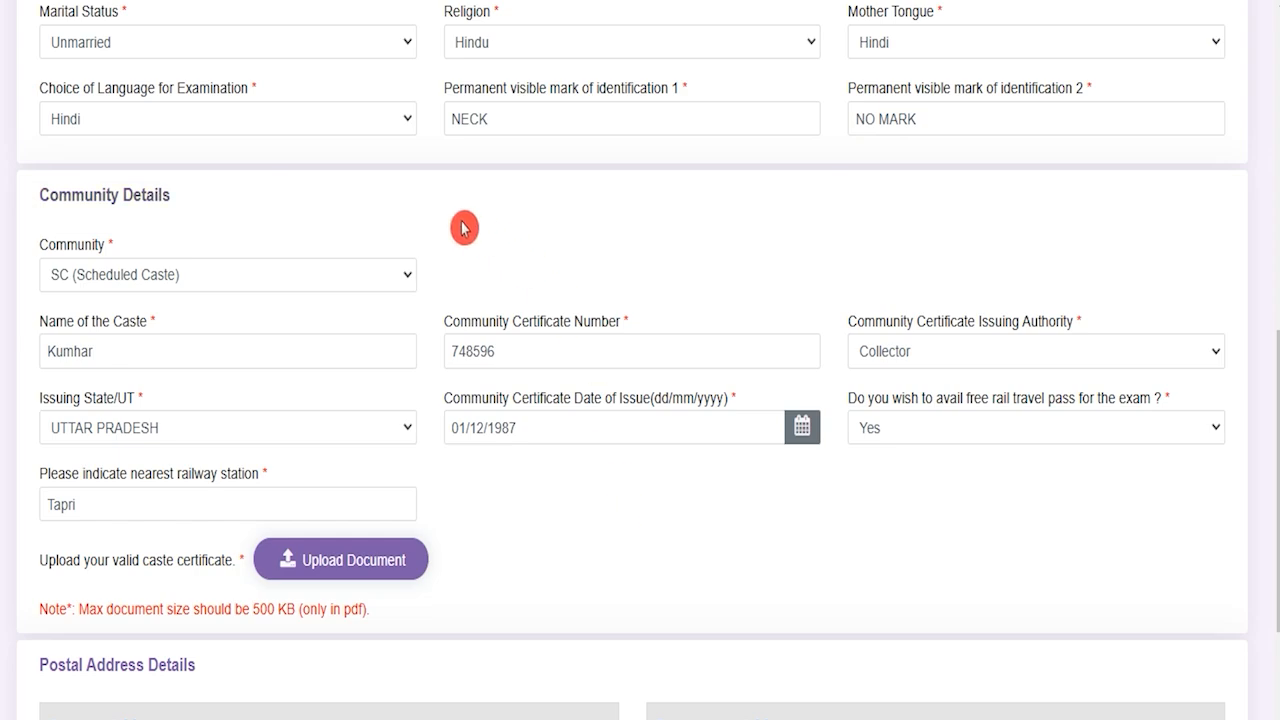
Step: Review personal details, keeping Hindi as exam language and identification marks NECK and NO MARK
left_click(225, 55)
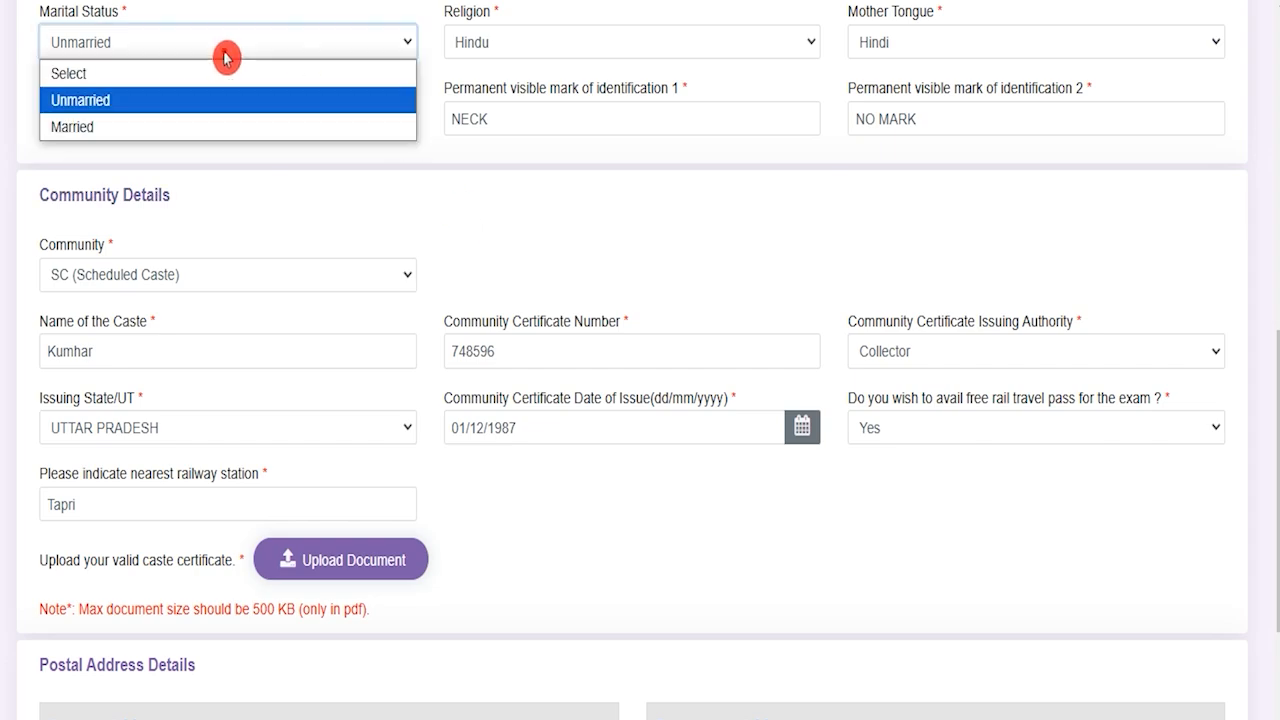
left_click(522, 40)
left_click(895, 43)
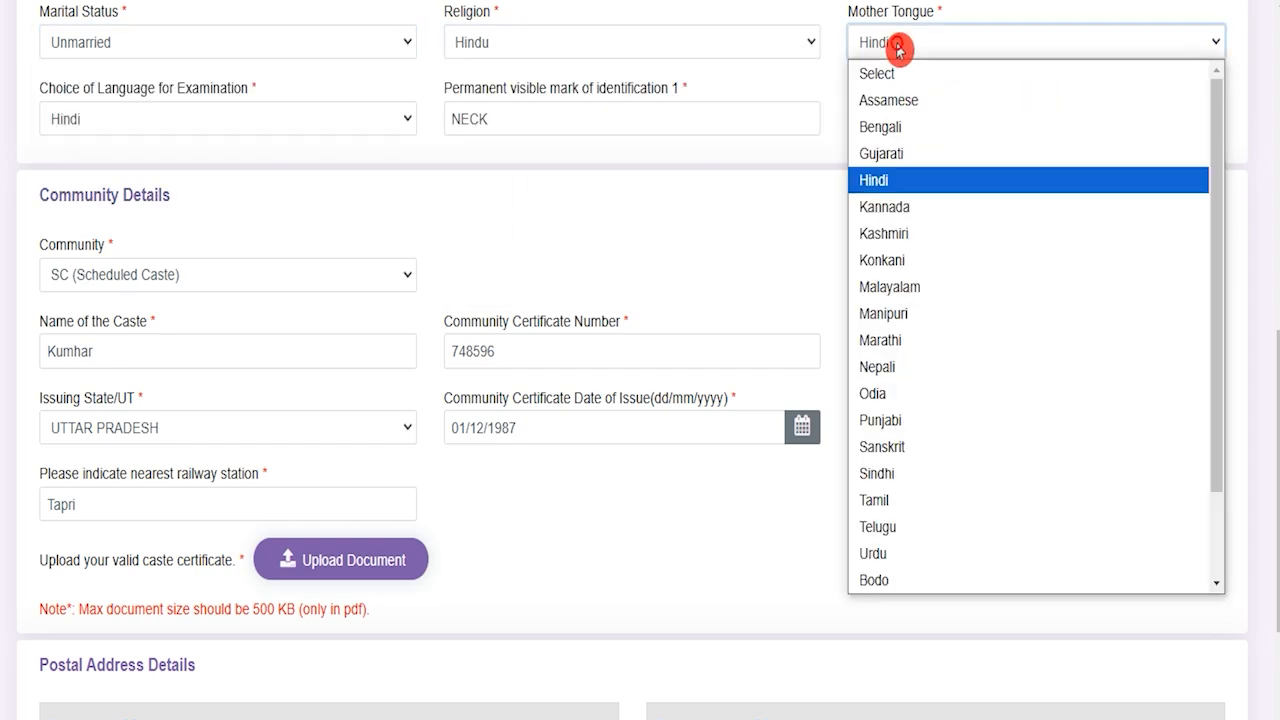
left_click(237, 126)
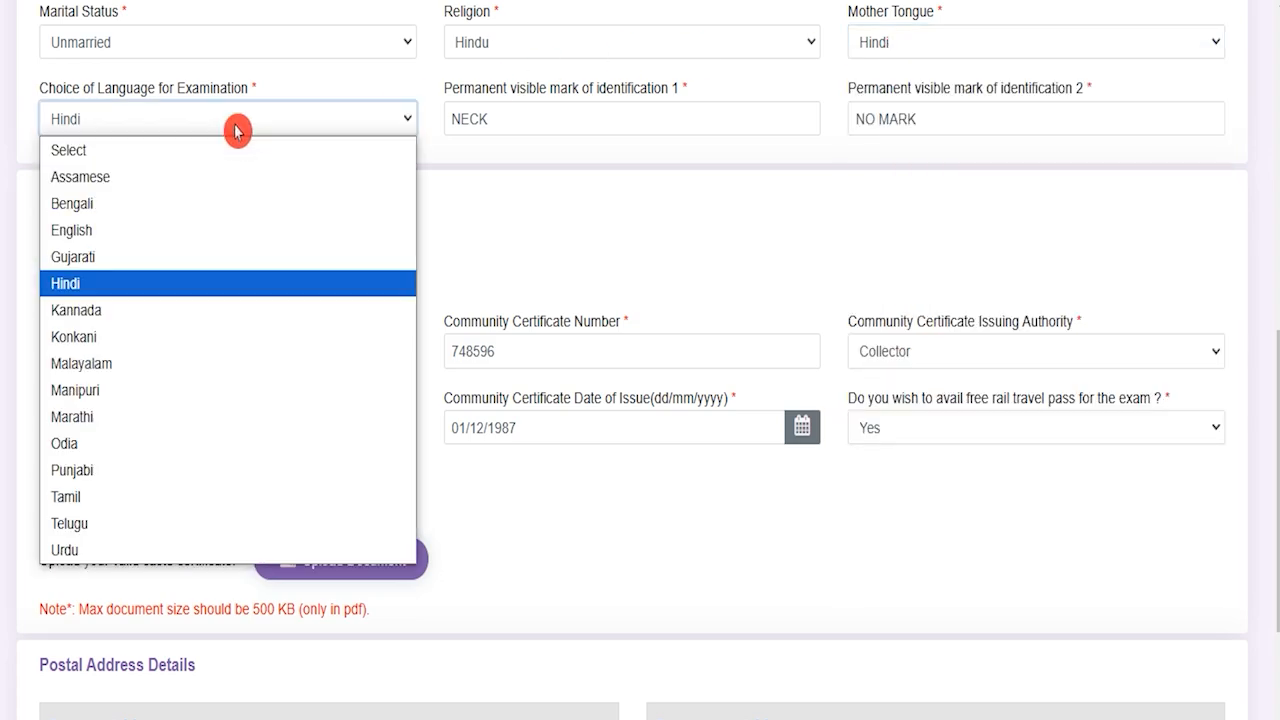
left_click(237, 126)
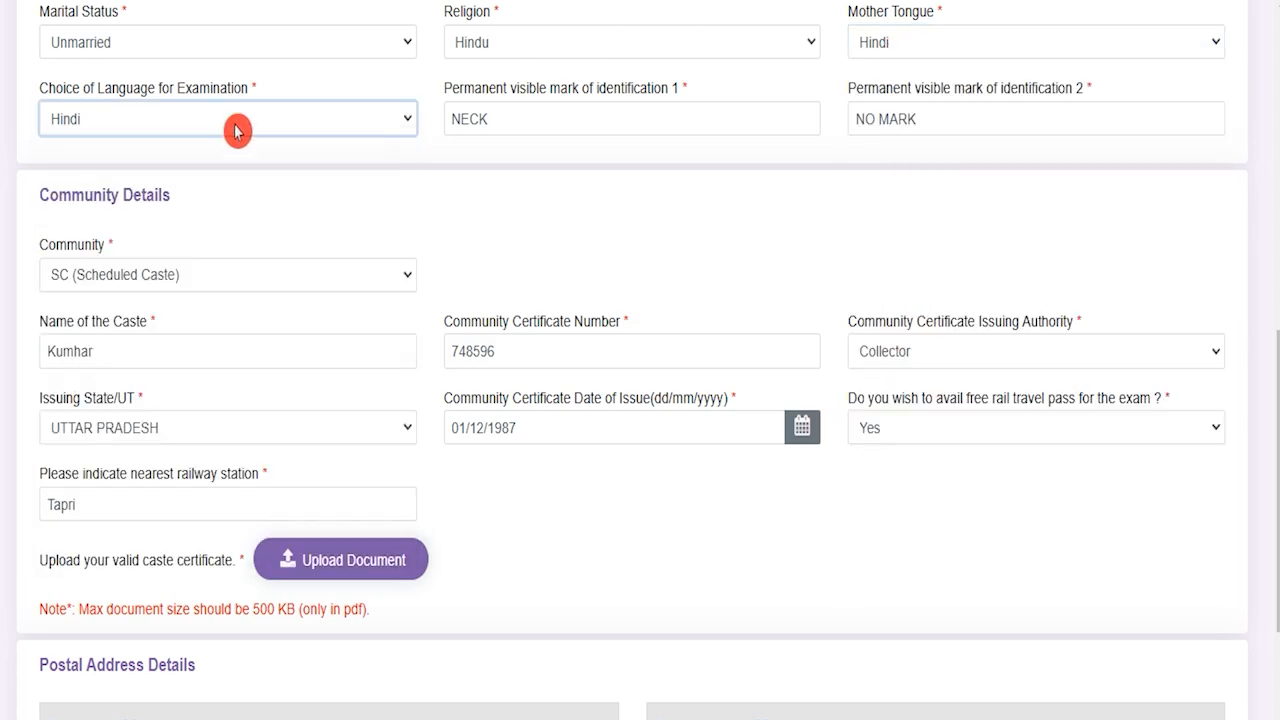
left_click(533, 115)
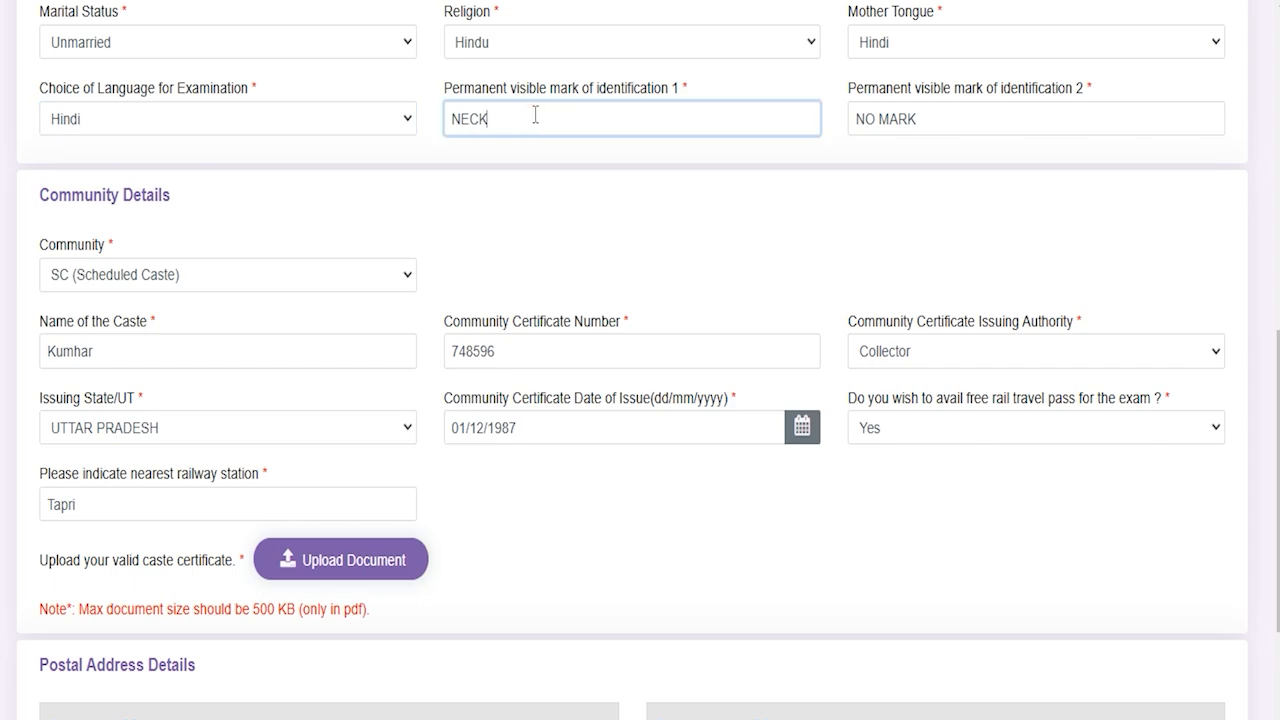
left_click_drag(549, 89, 591, 89)
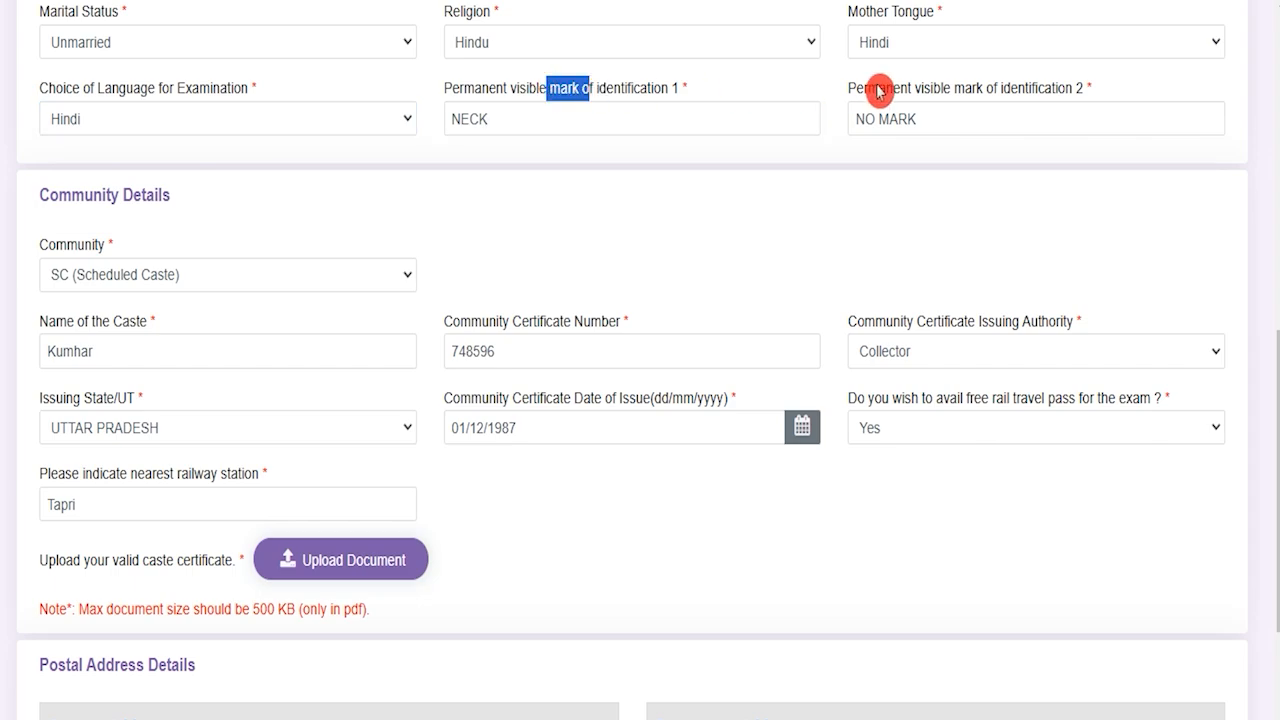
left_click_drag(893, 89, 1006, 94)
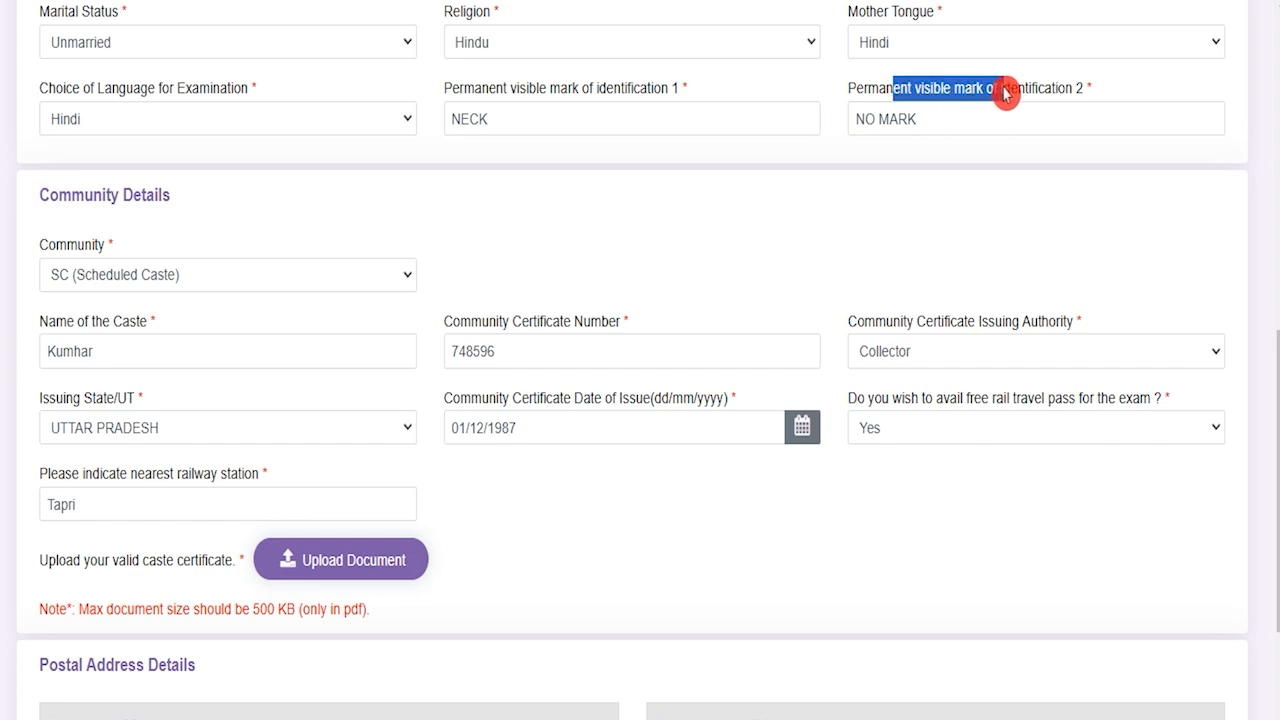
left_click(937, 119)
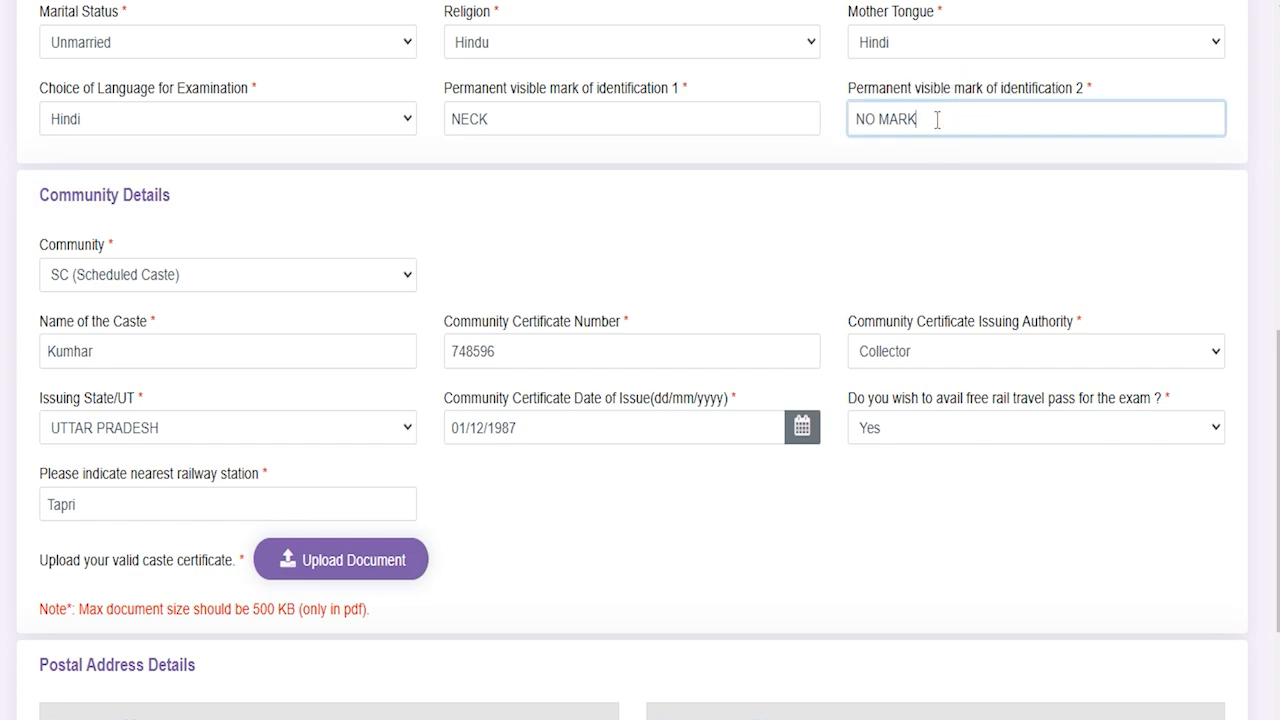
Step: Set community SC, caste Kumhar, certificate number, authority Collector, state Uttar Pradesh, and issue date
left_click(177, 280)
left_click(177, 281)
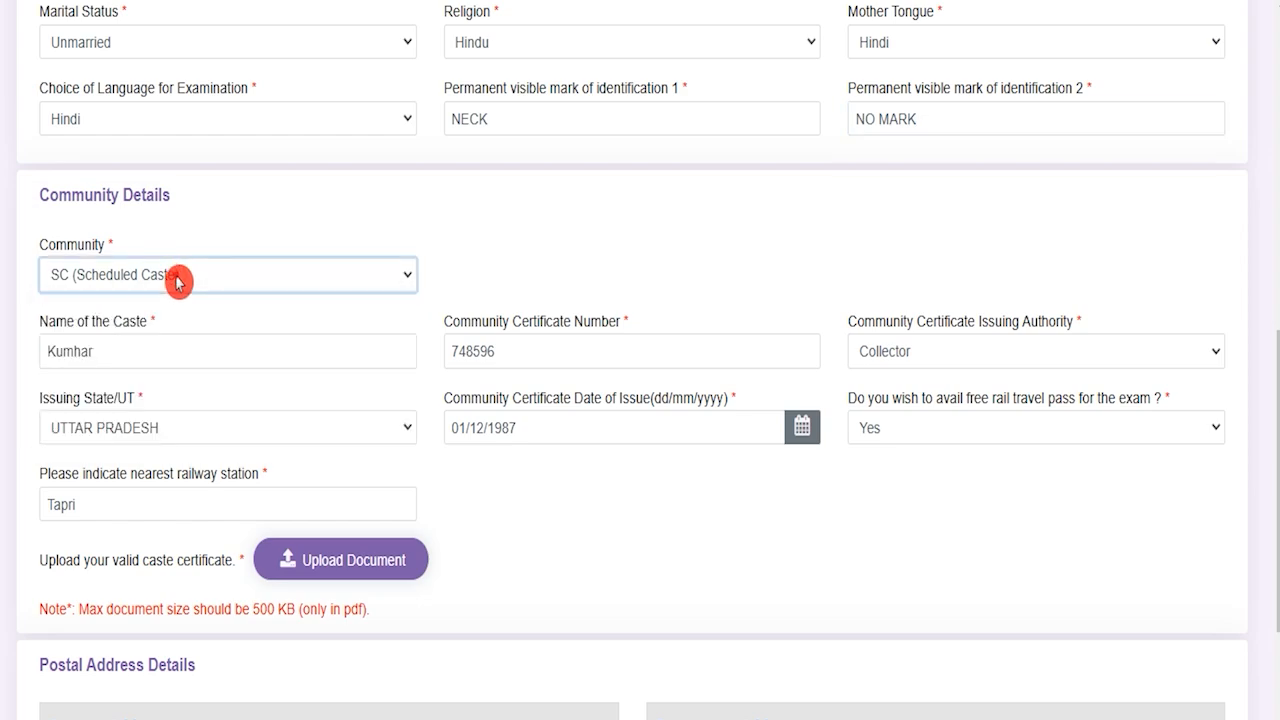
left_click(169, 347)
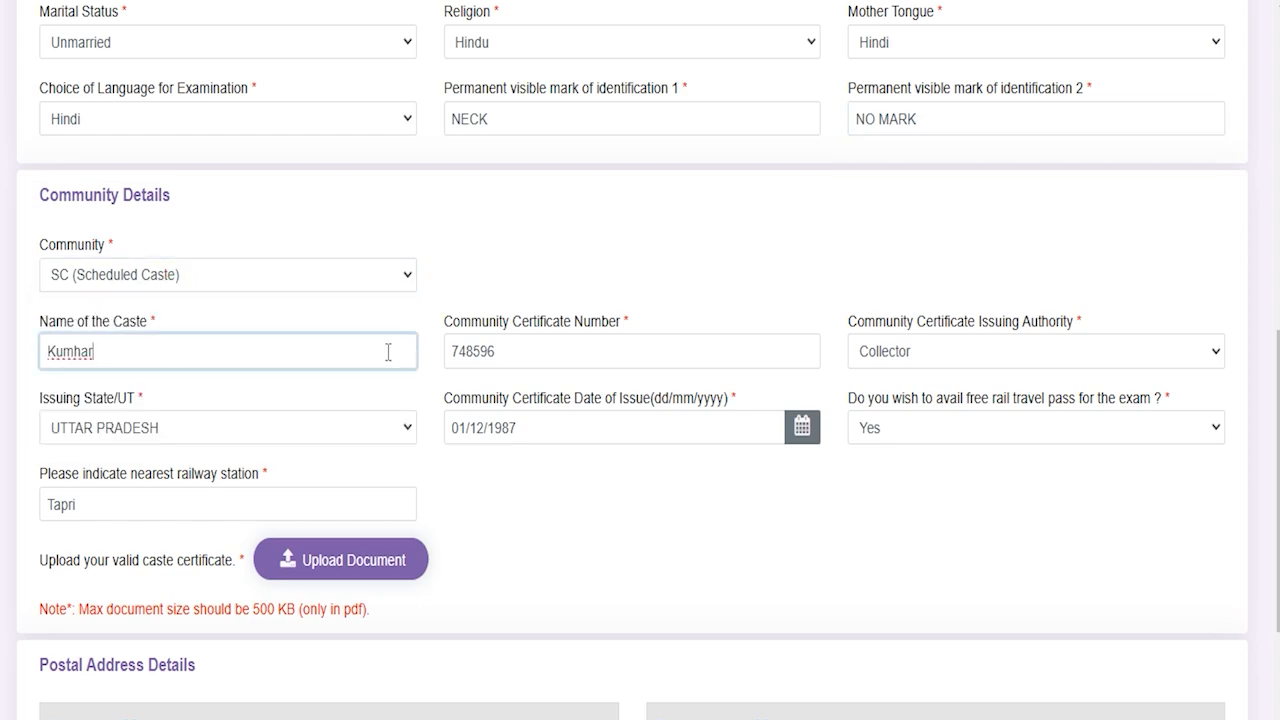
left_click(530, 355)
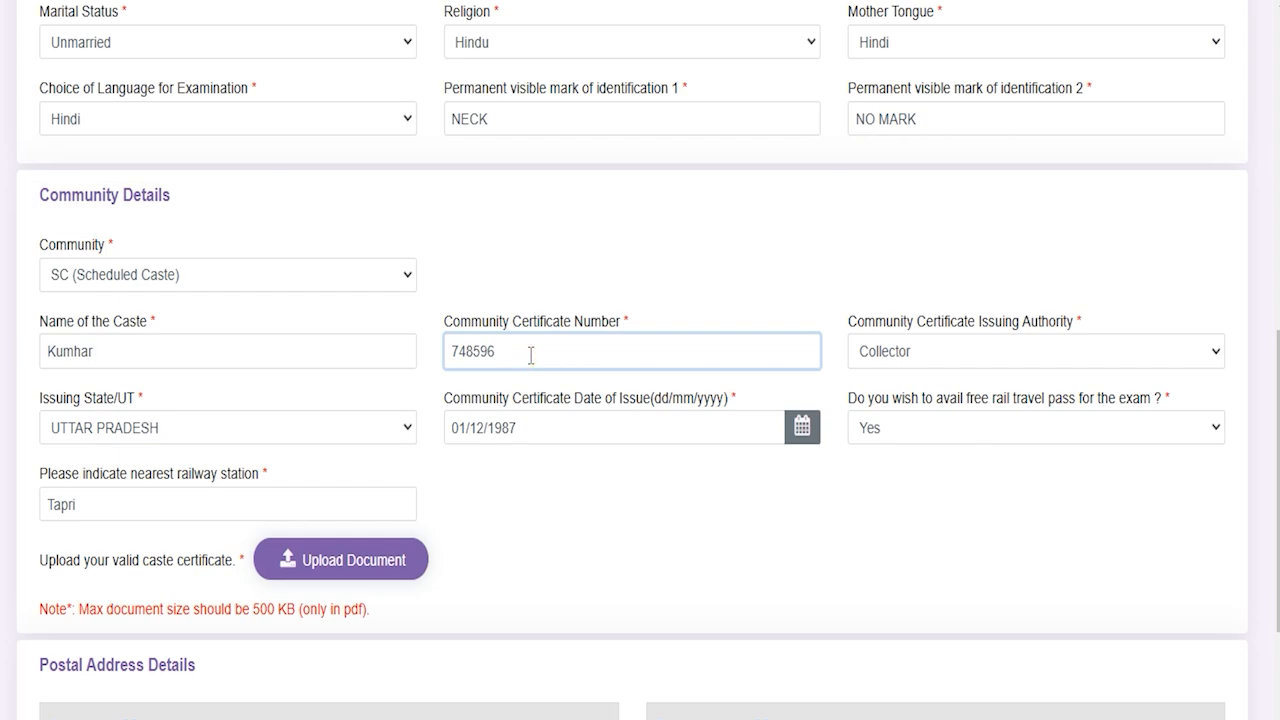
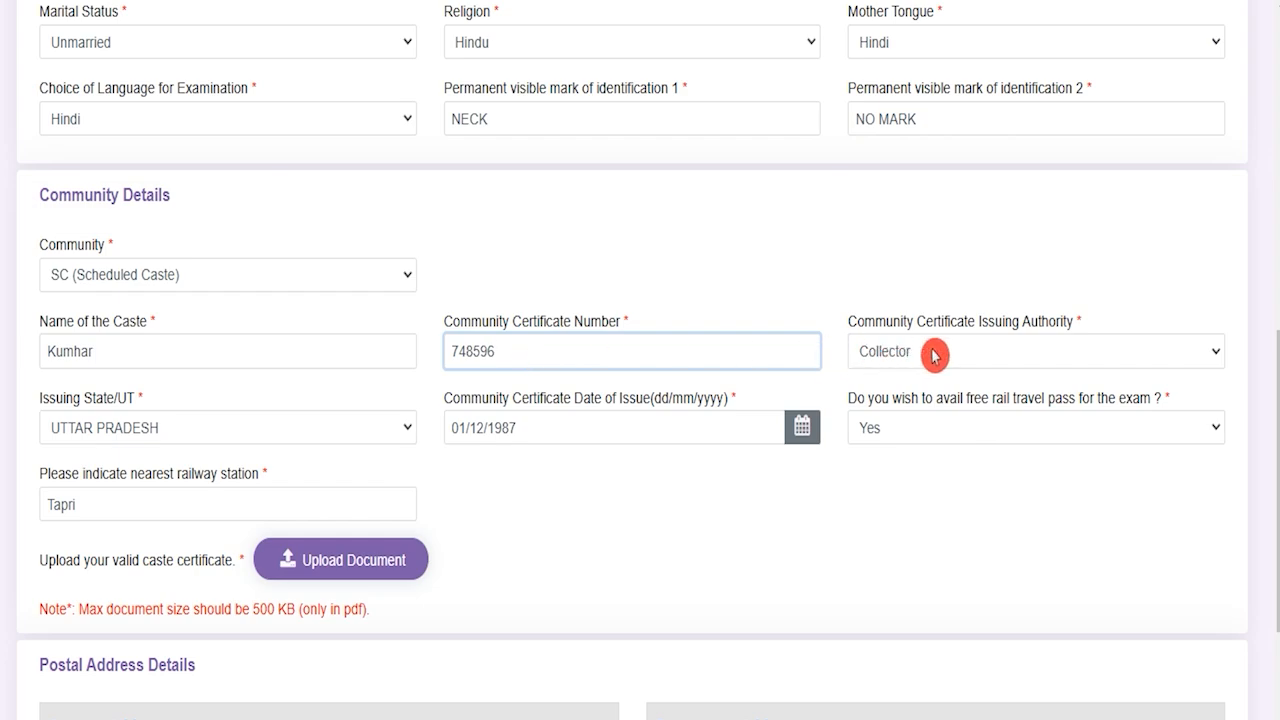
left_click(934, 356)
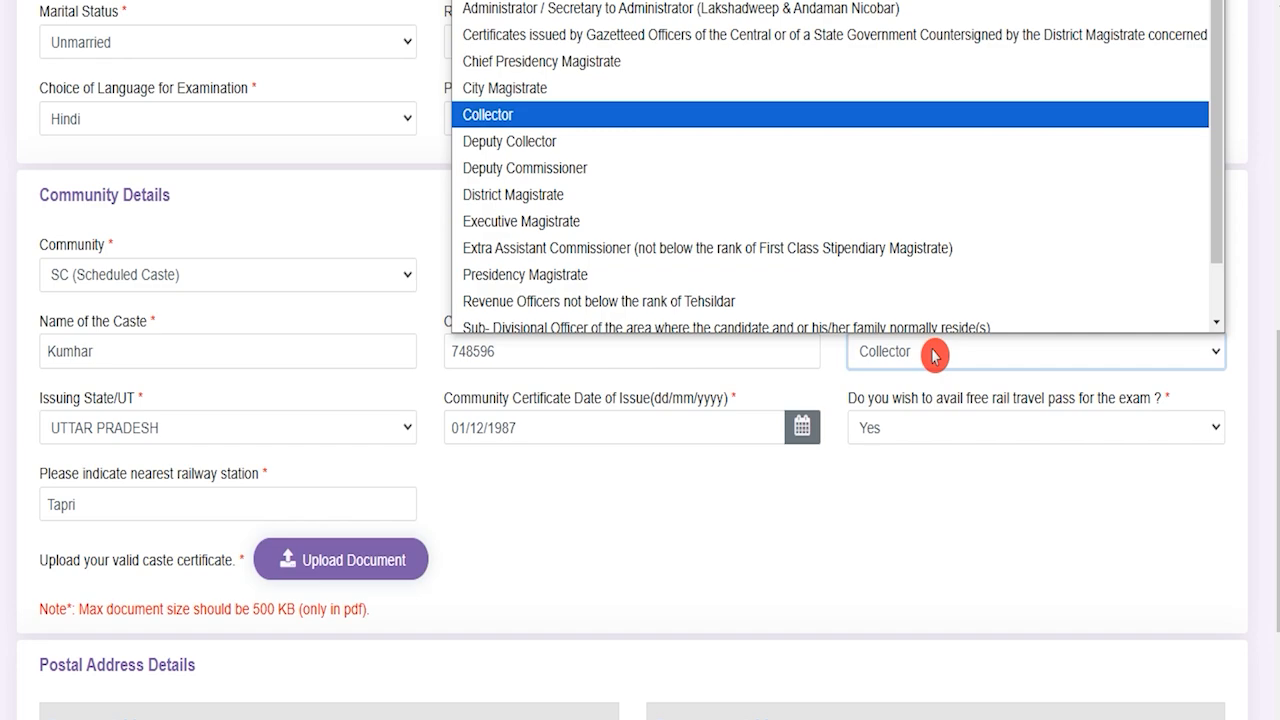
left_click(932, 352)
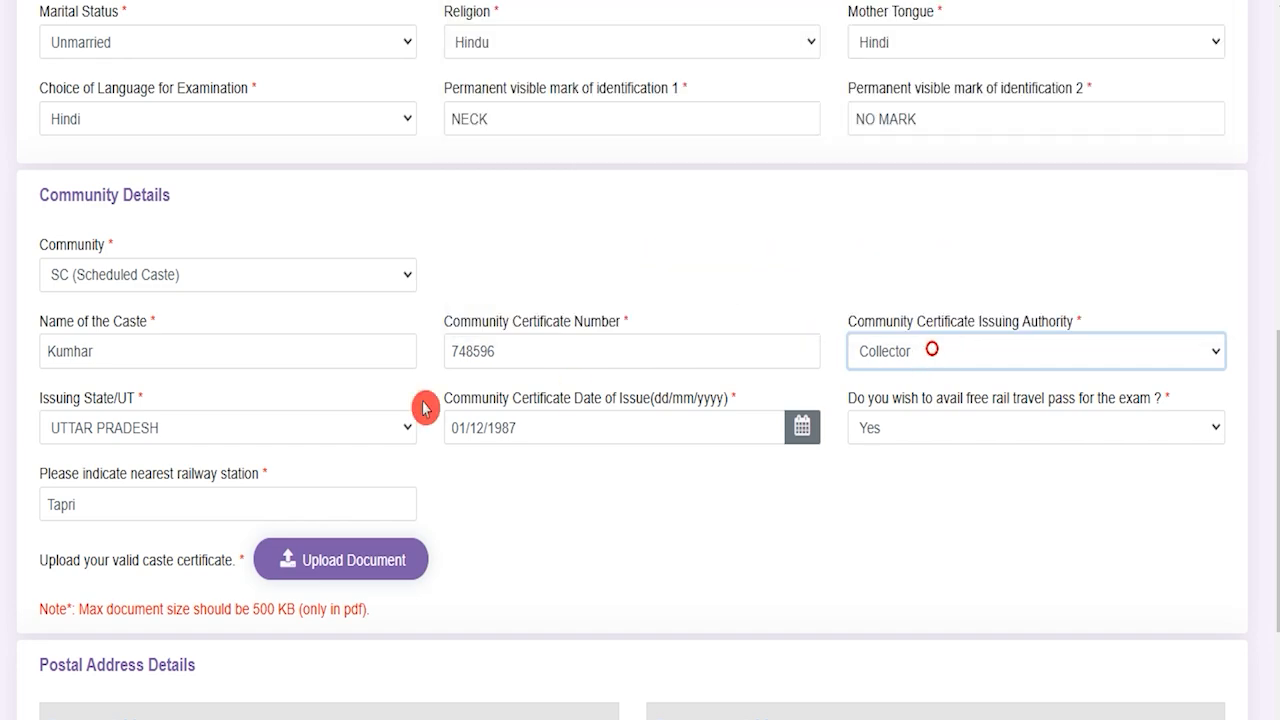
left_click(173, 434)
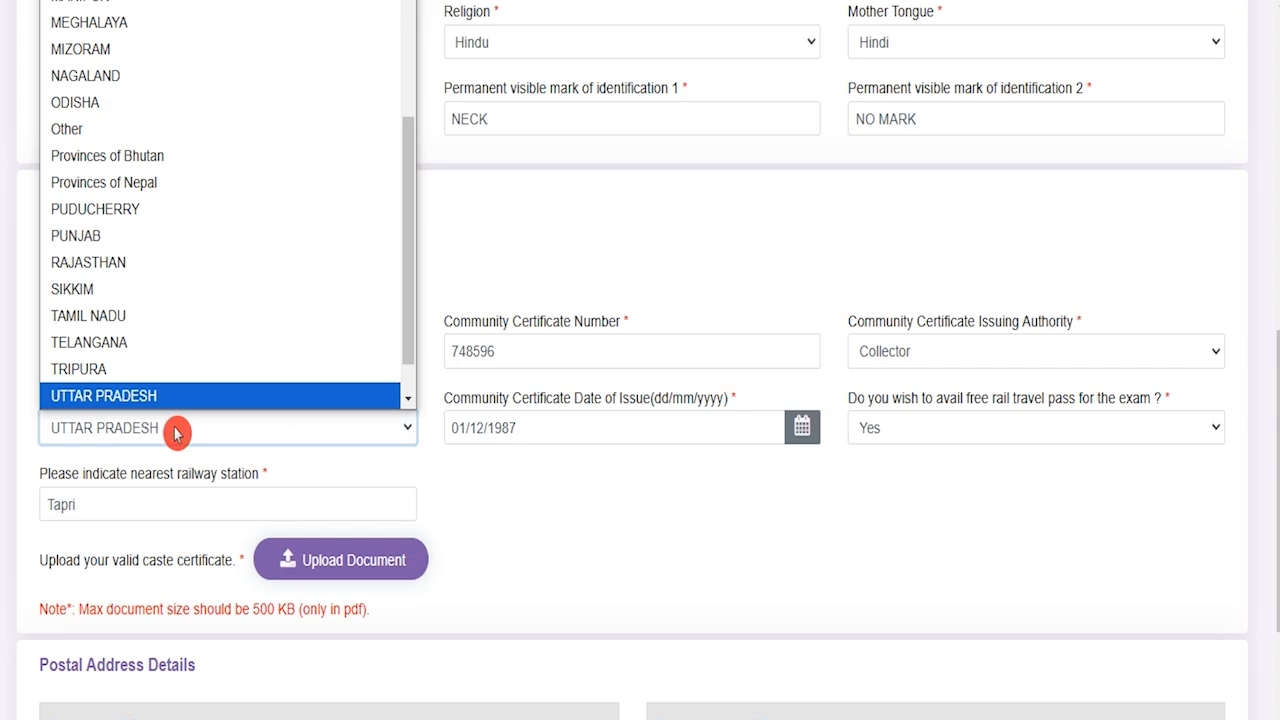
left_click(173, 434)
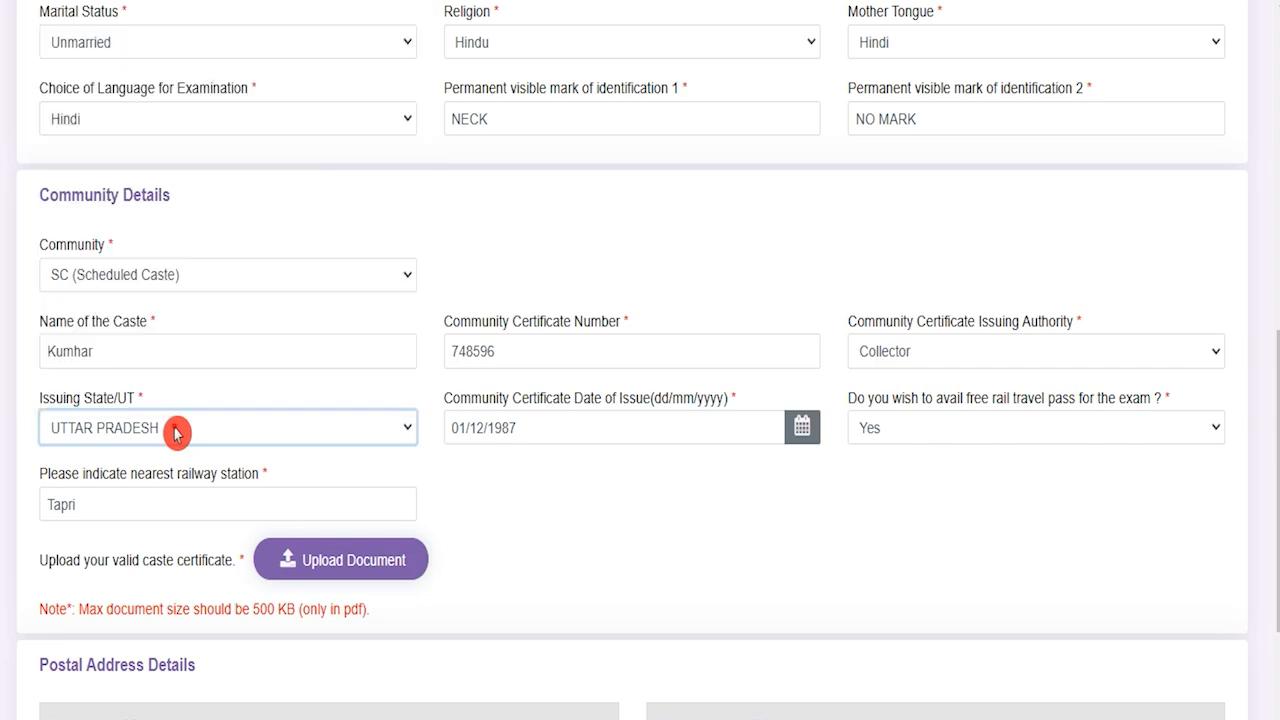
left_click(558, 432)
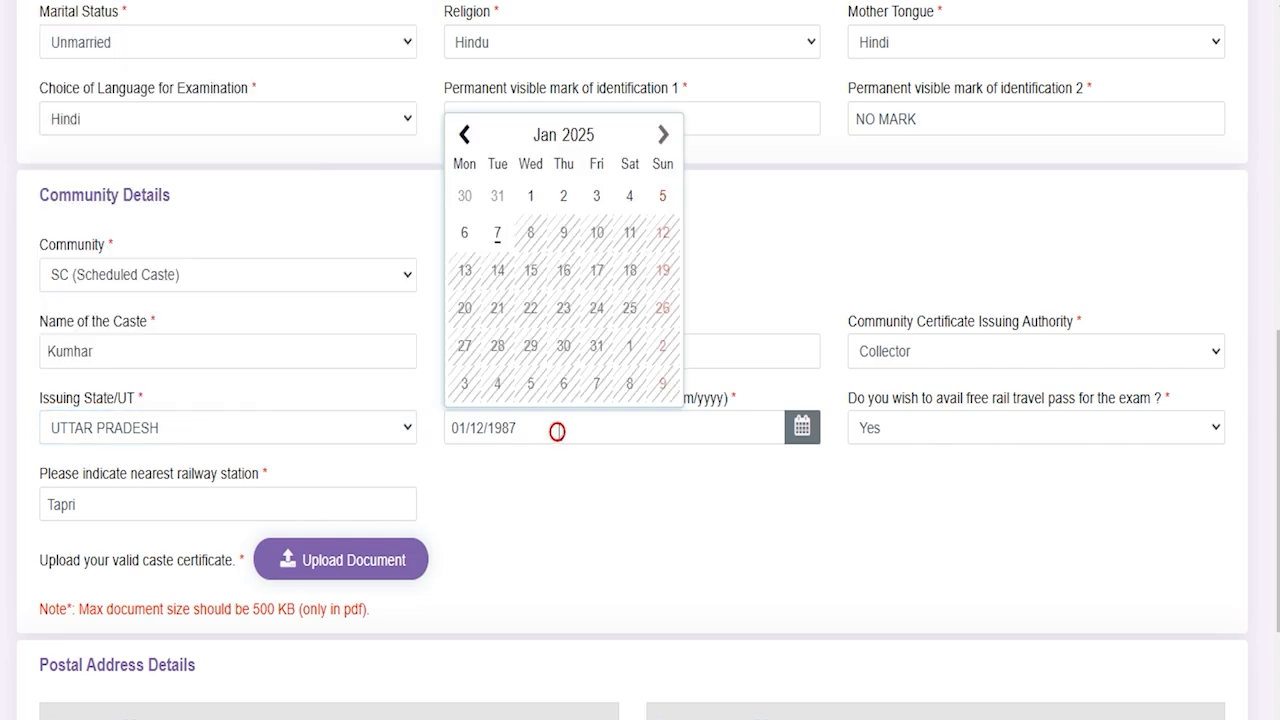
Step: Keep free rail pass Yes and station Tapri, noting the 500 KB caste certificate upload limit
left_click(939, 434)
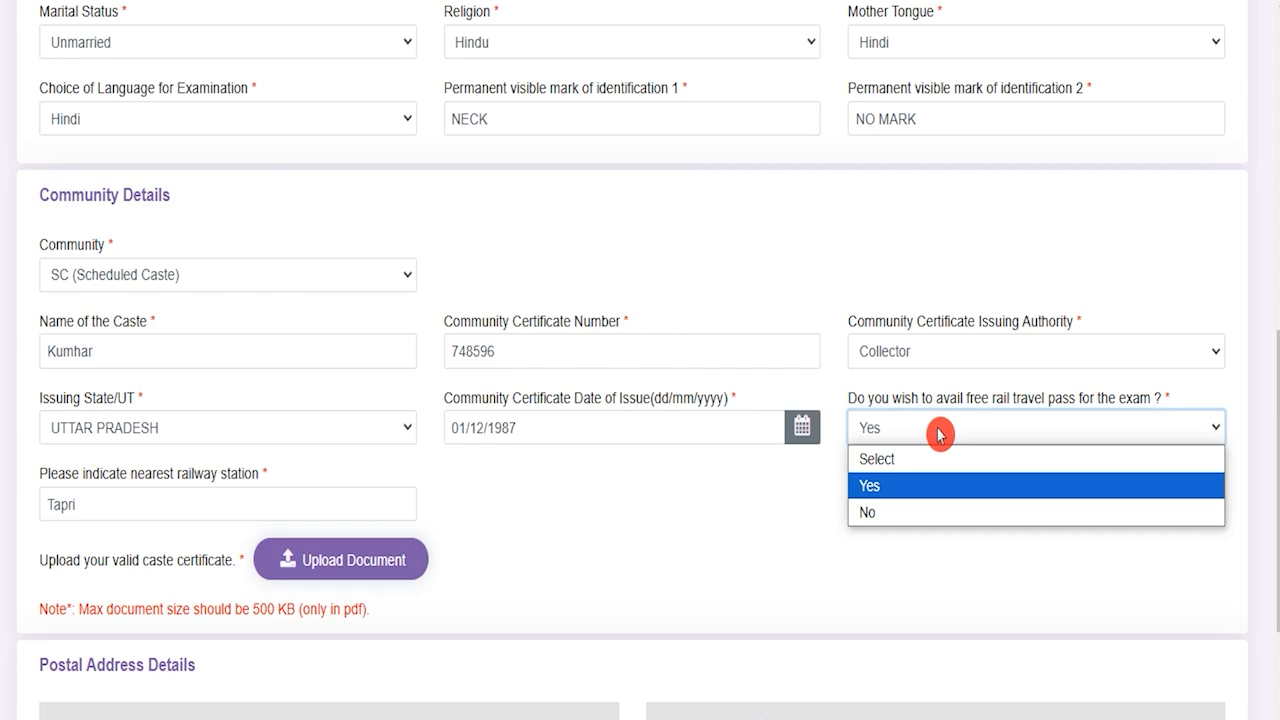
left_click(939, 434)
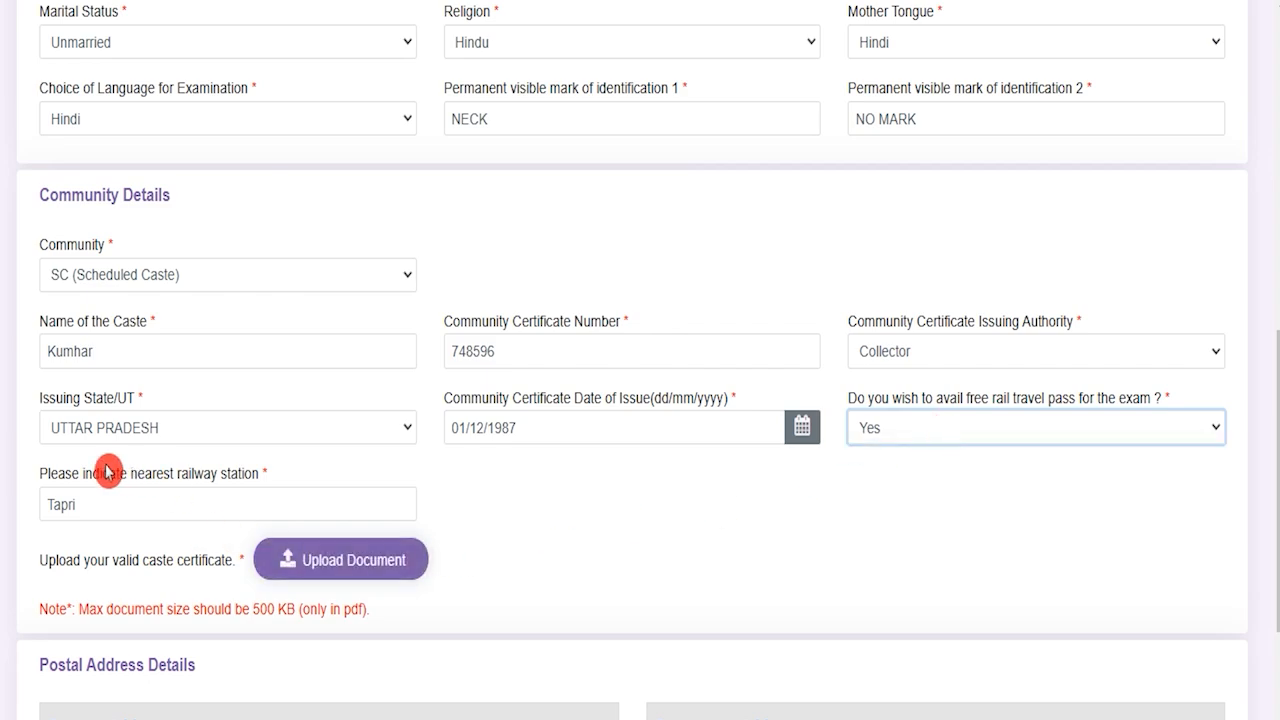
left_click_drag(72, 474, 217, 474)
left_click(132, 504)
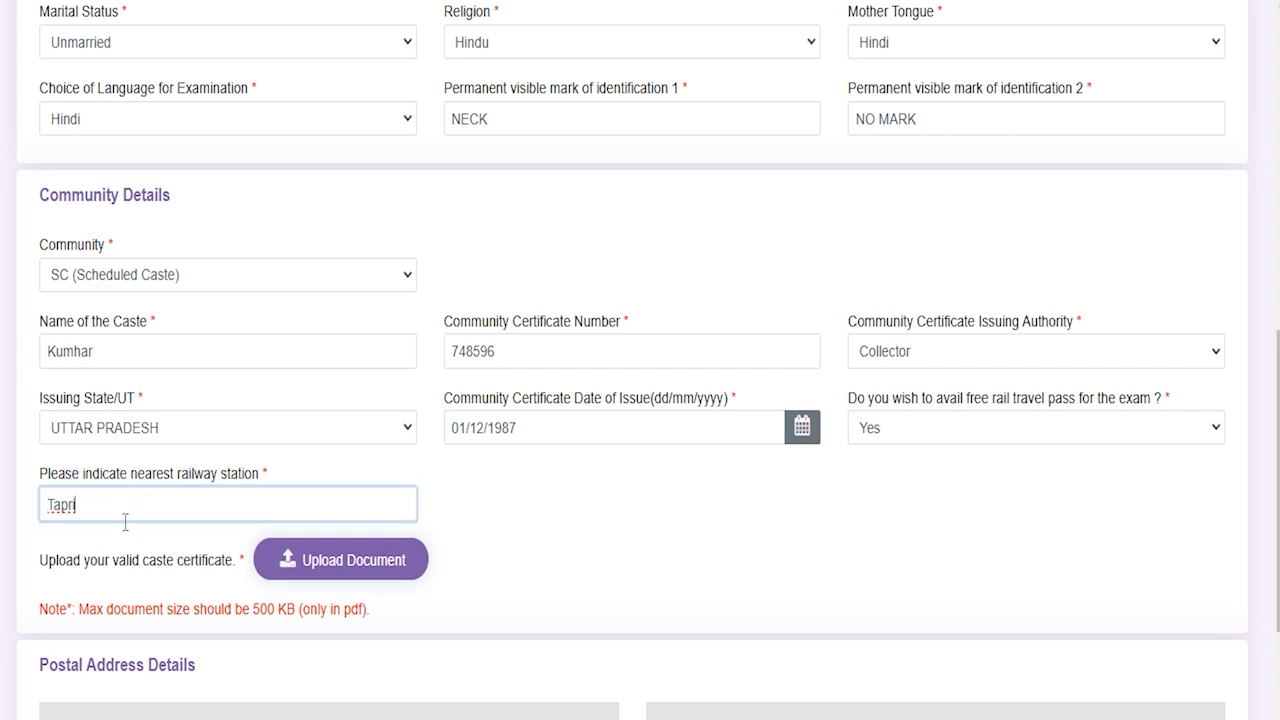
left_click_drag(58, 562, 184, 566)
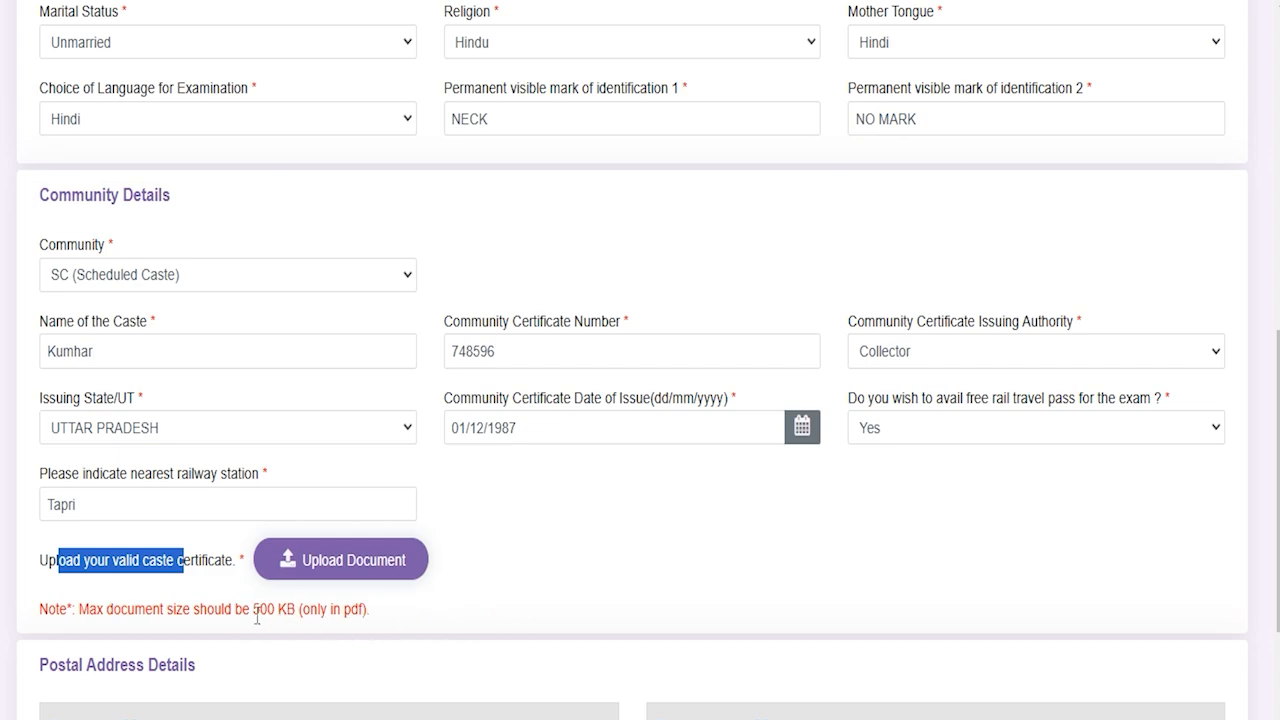
left_click_drag(253, 609, 363, 609)
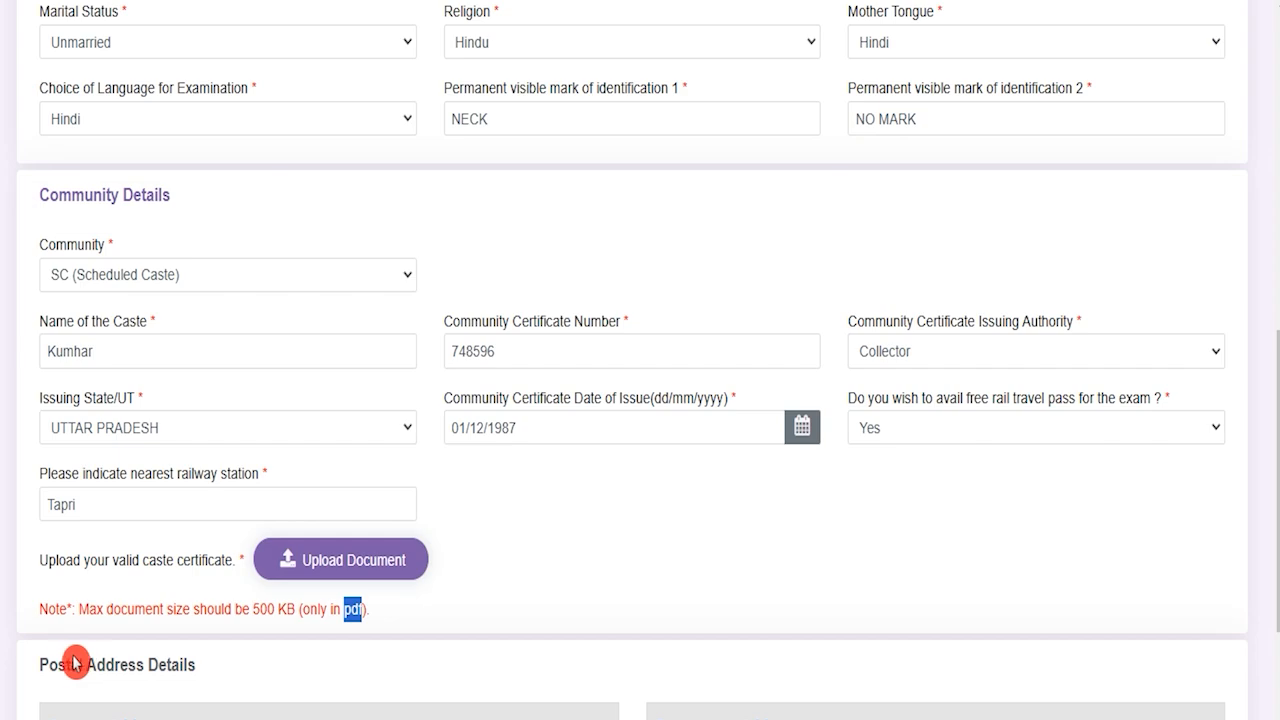
left_click_drag(49, 664, 158, 664)
Step: Verify the permanent address matches the present address and advance to Other Details
scroll(250, 663, "down", 2)
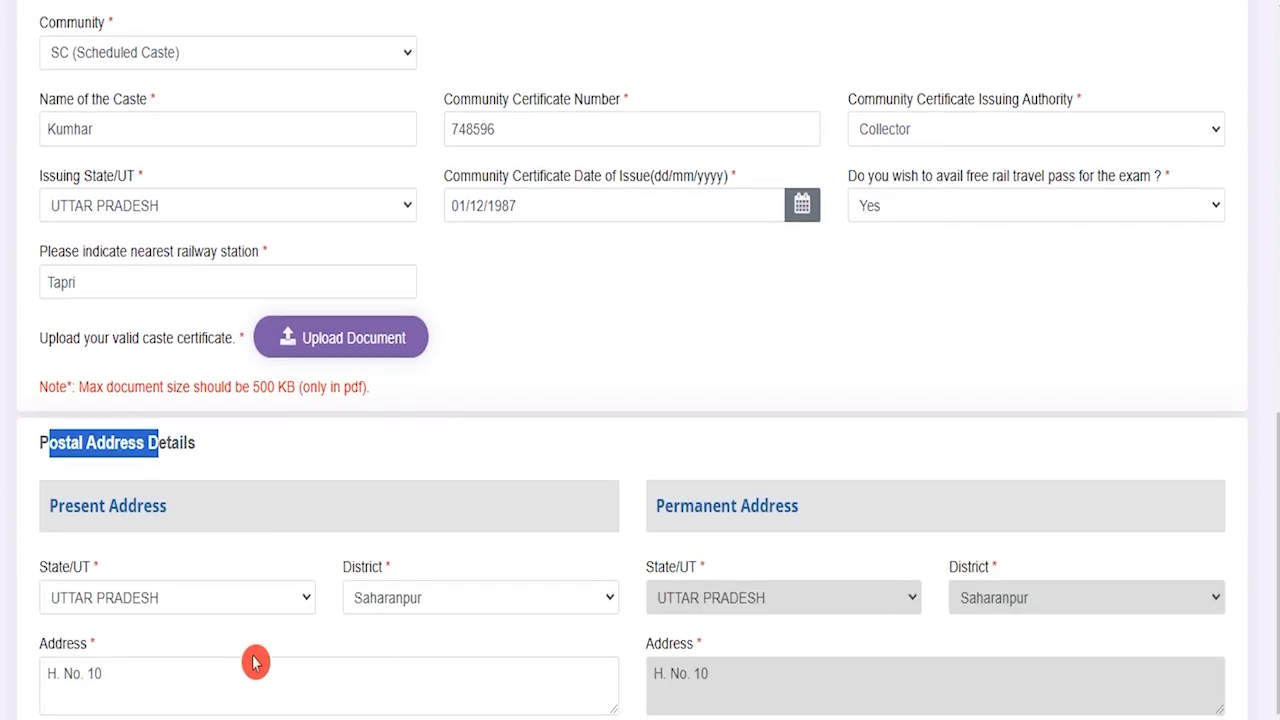
scroll(255, 662, "down", 2)
left_click_drag(64, 285, 109, 289)
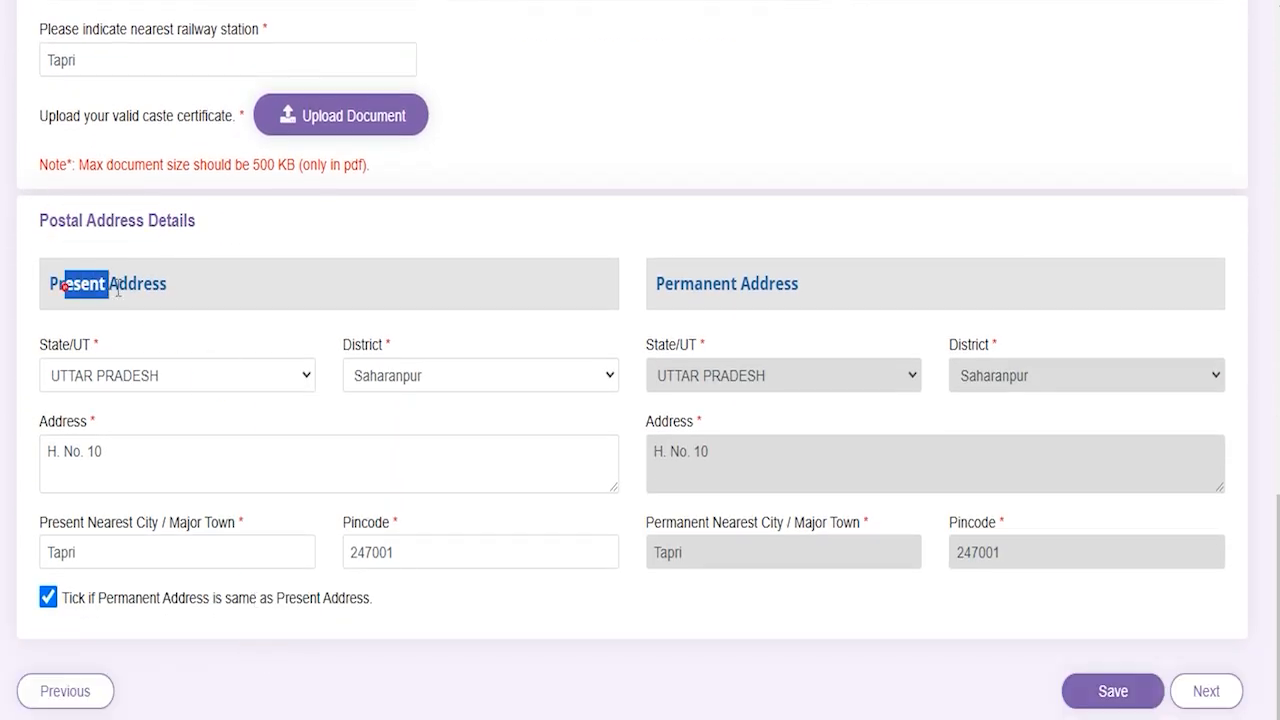
left_click_drag(672, 283, 740, 283)
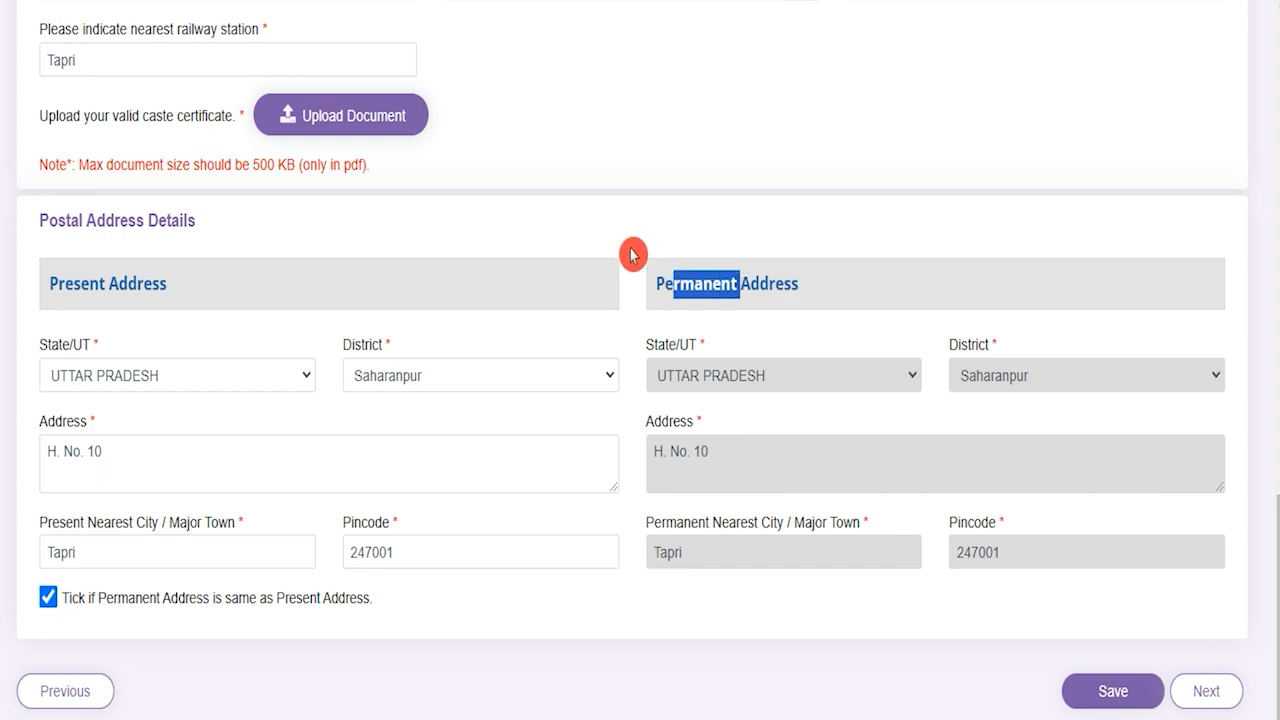
left_click_drag(88, 275, 128, 280)
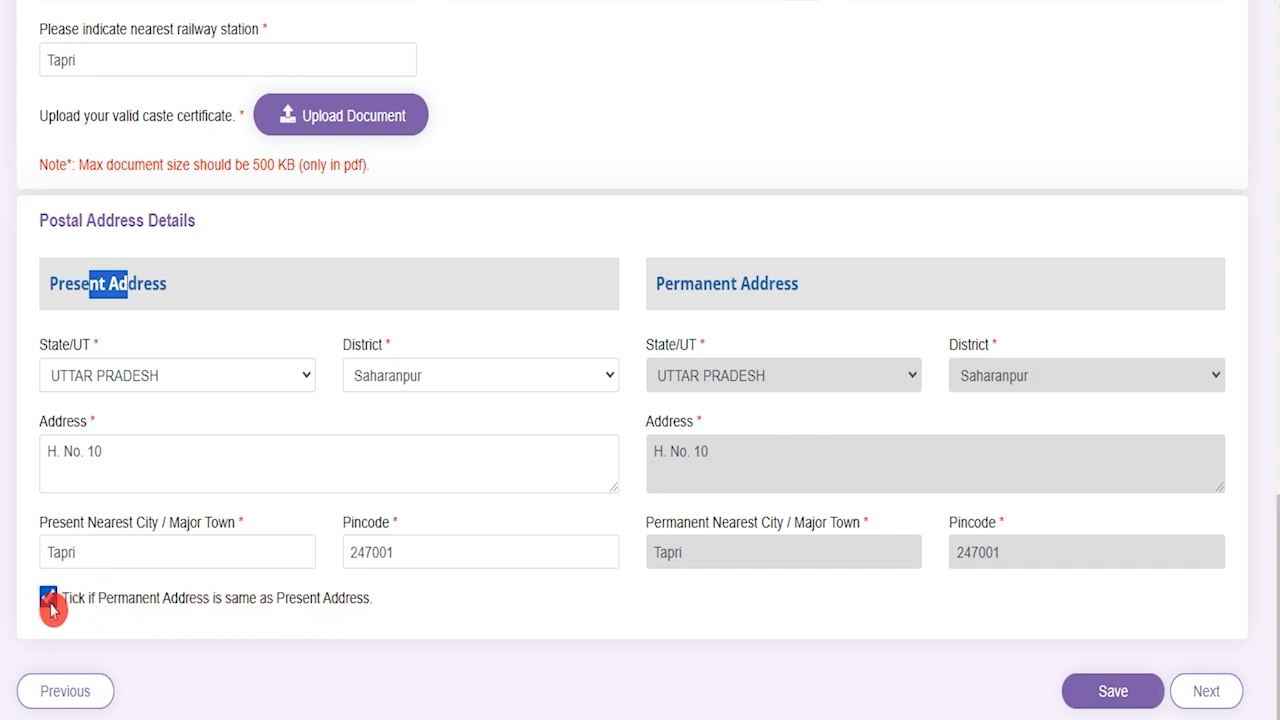
left_click_drag(664, 283, 792, 284)
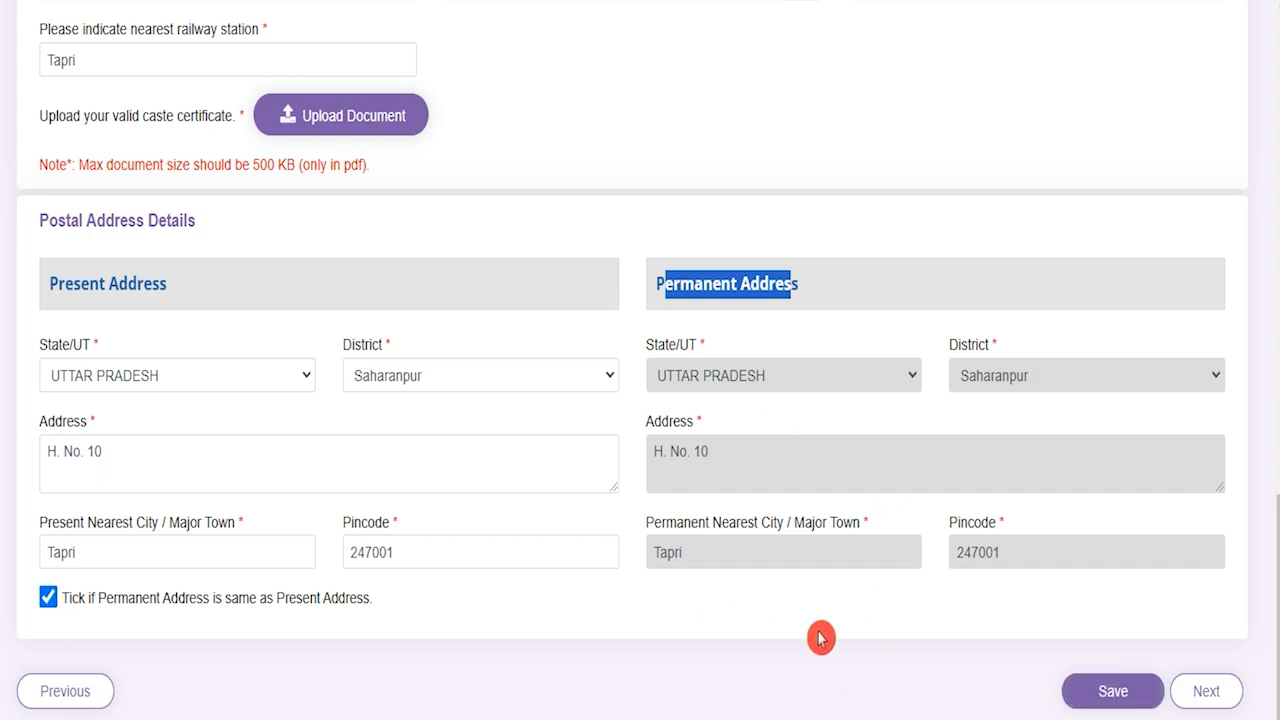
left_click(1222, 704)
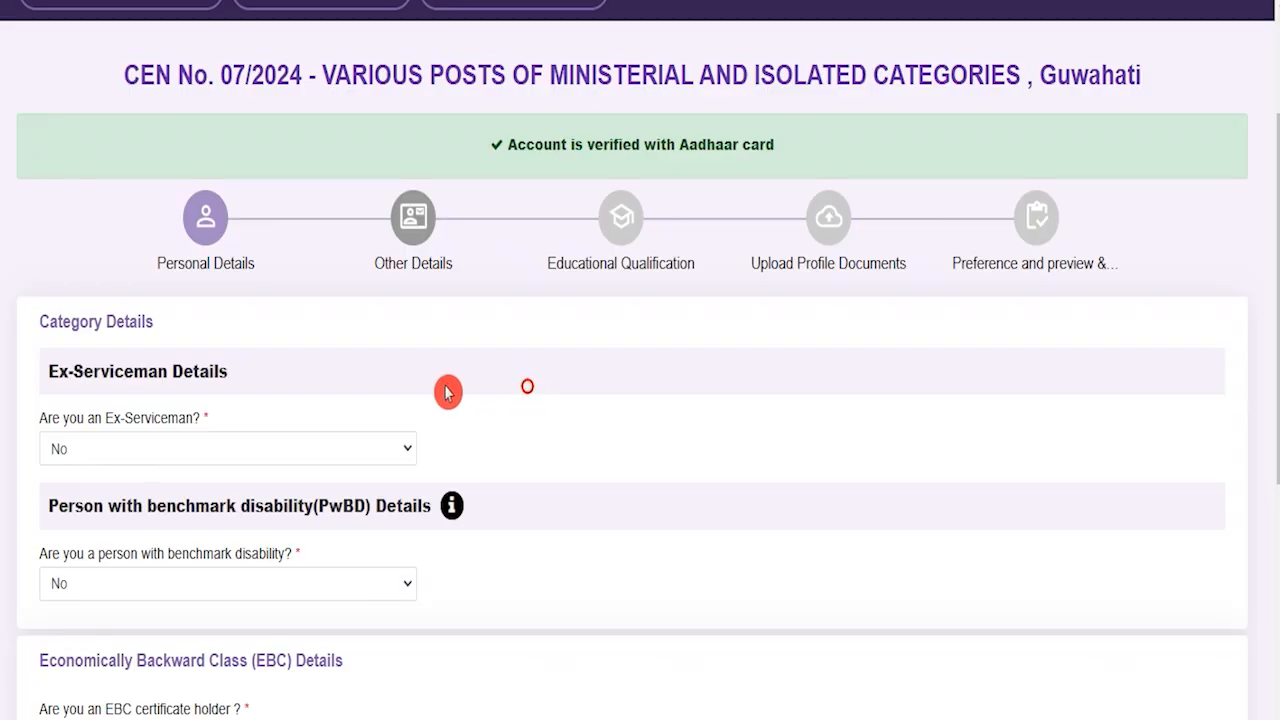
Step: Answer No for Ex-Serviceman, benchmark disability, and the EBC certificate question
left_click(149, 452)
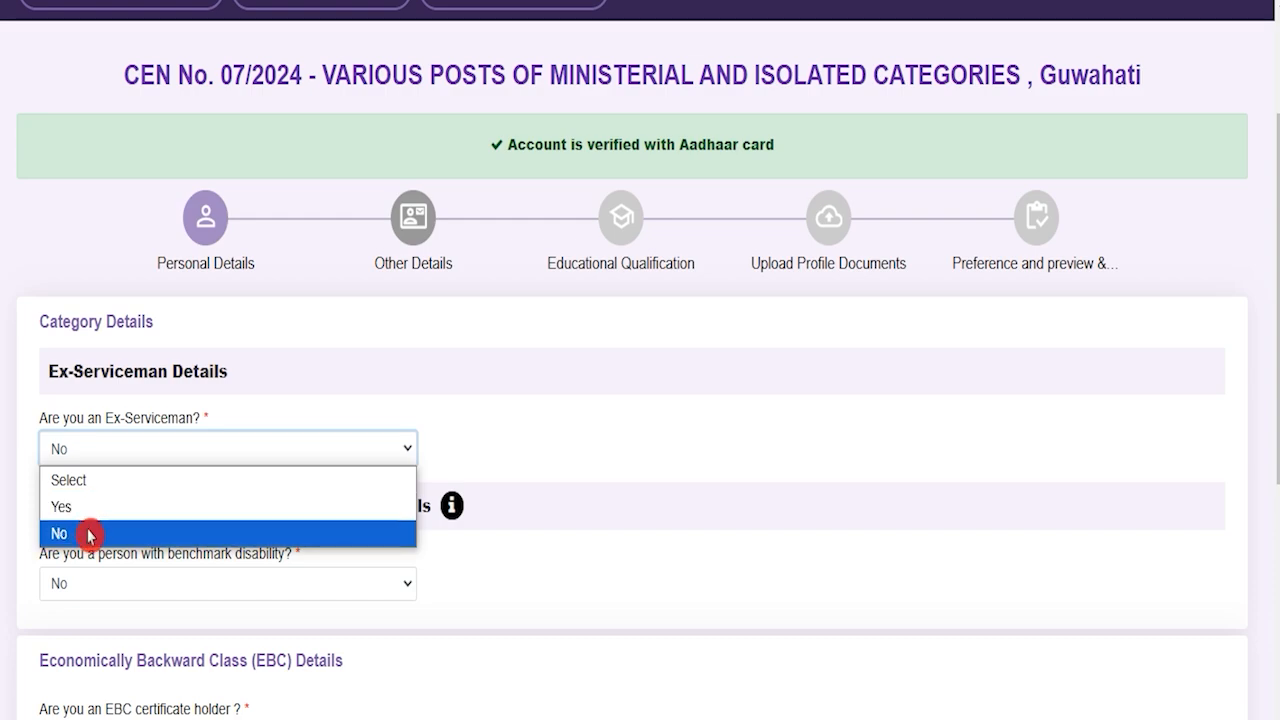
left_click(598, 551)
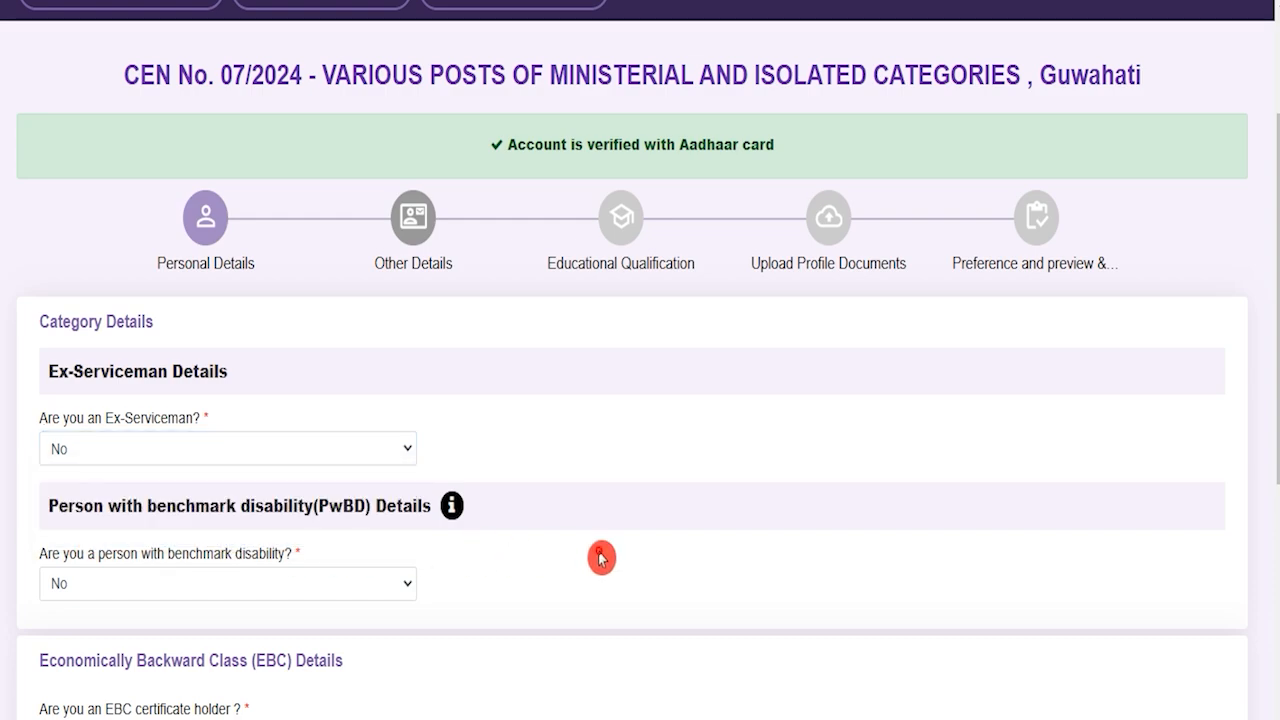
left_click(261, 596)
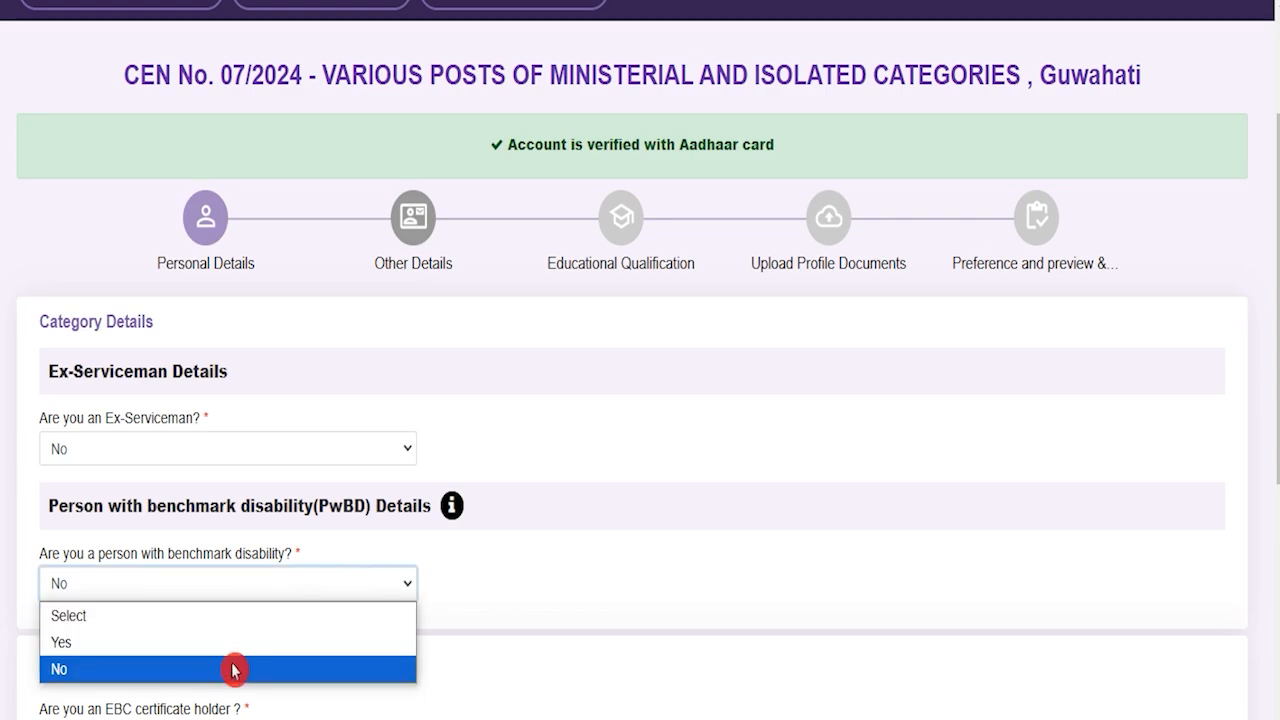
left_click(560, 698)
scroll(563, 652, "down", 2)
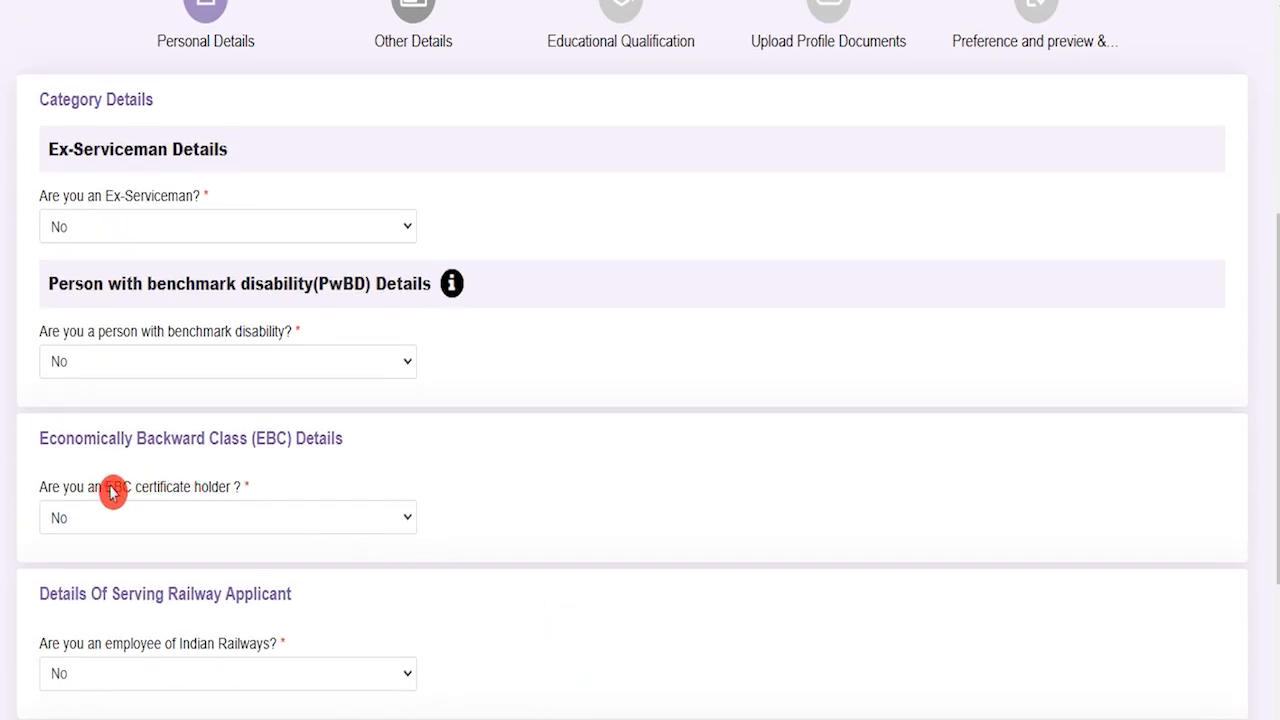
left_click_drag(106, 488, 210, 490)
left_click(207, 516)
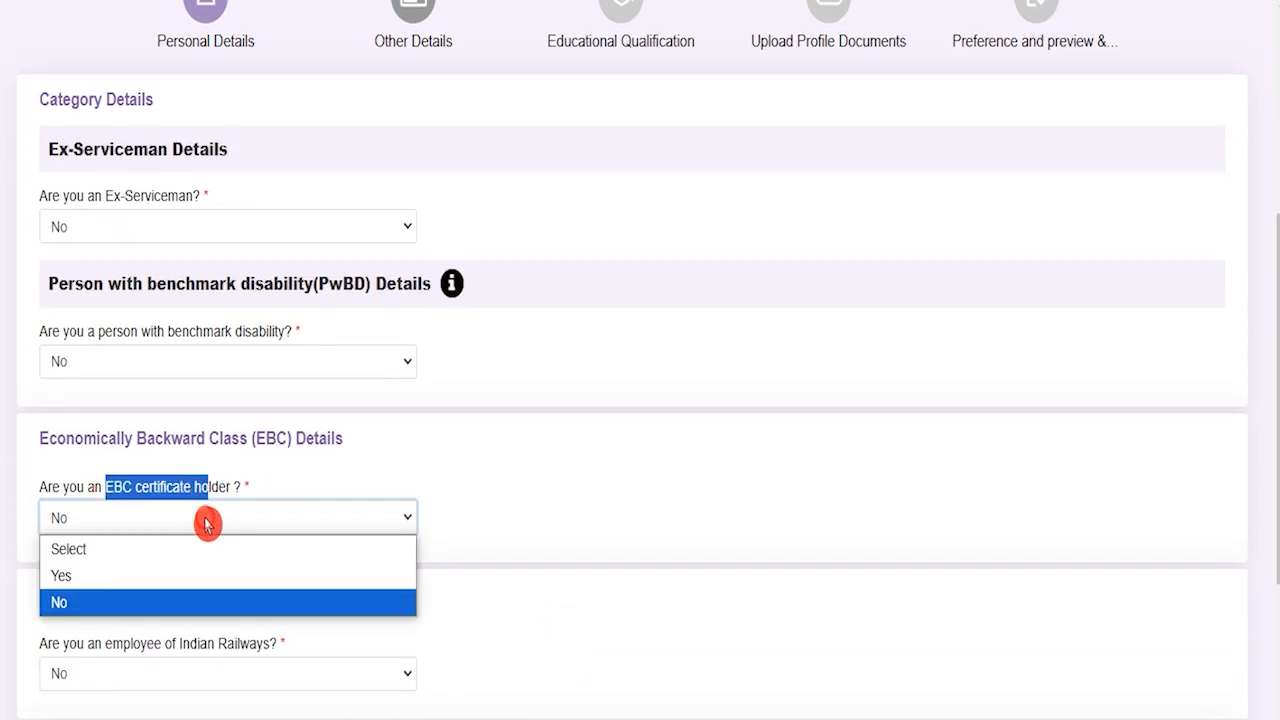
left_click(567, 665)
Step: Answer No for railway employee and keep current organisation as Not Applicable, reaching the refund bank details
scroll(575, 665, "down", 2)
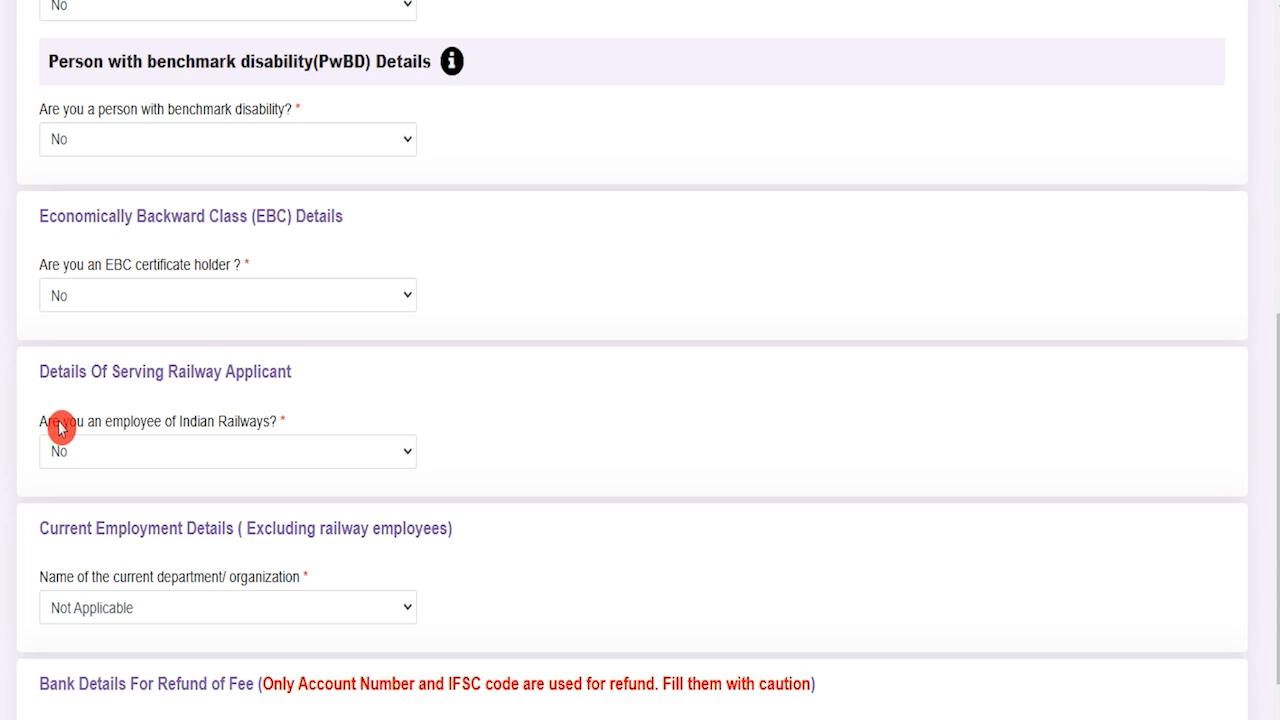
left_click_drag(60, 427, 137, 451)
left_click(137, 451)
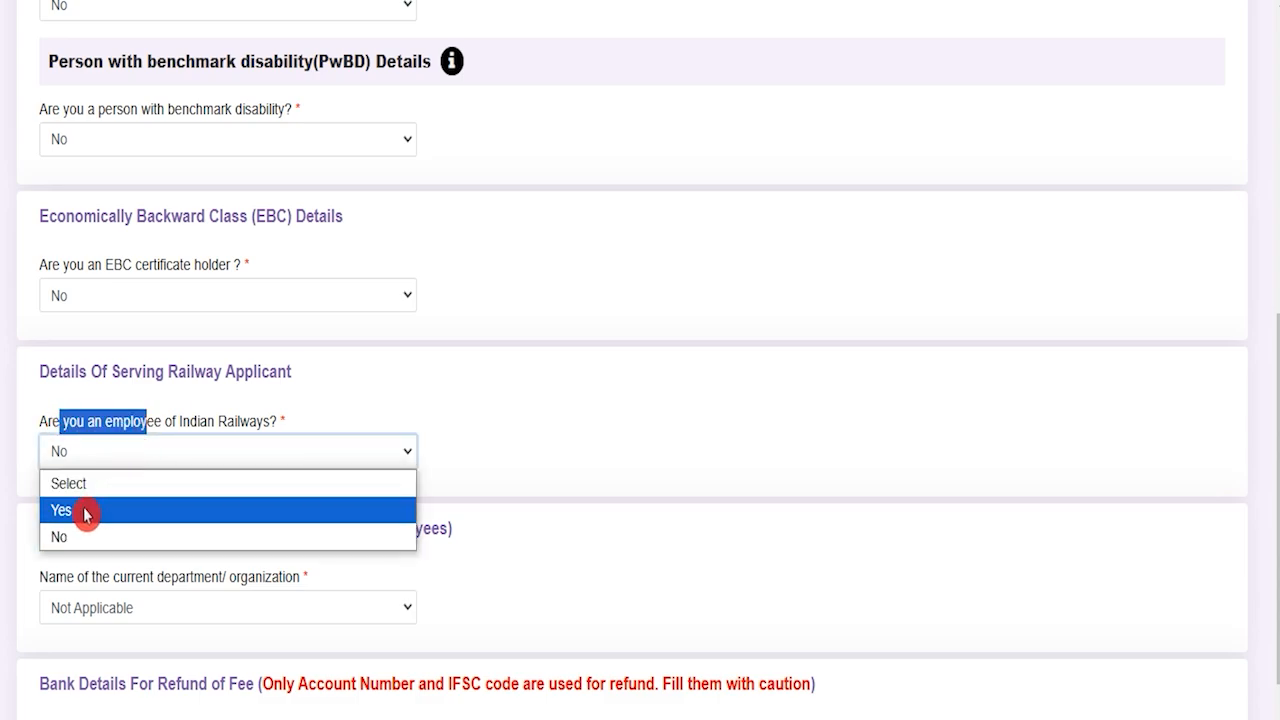
left_click(697, 609)
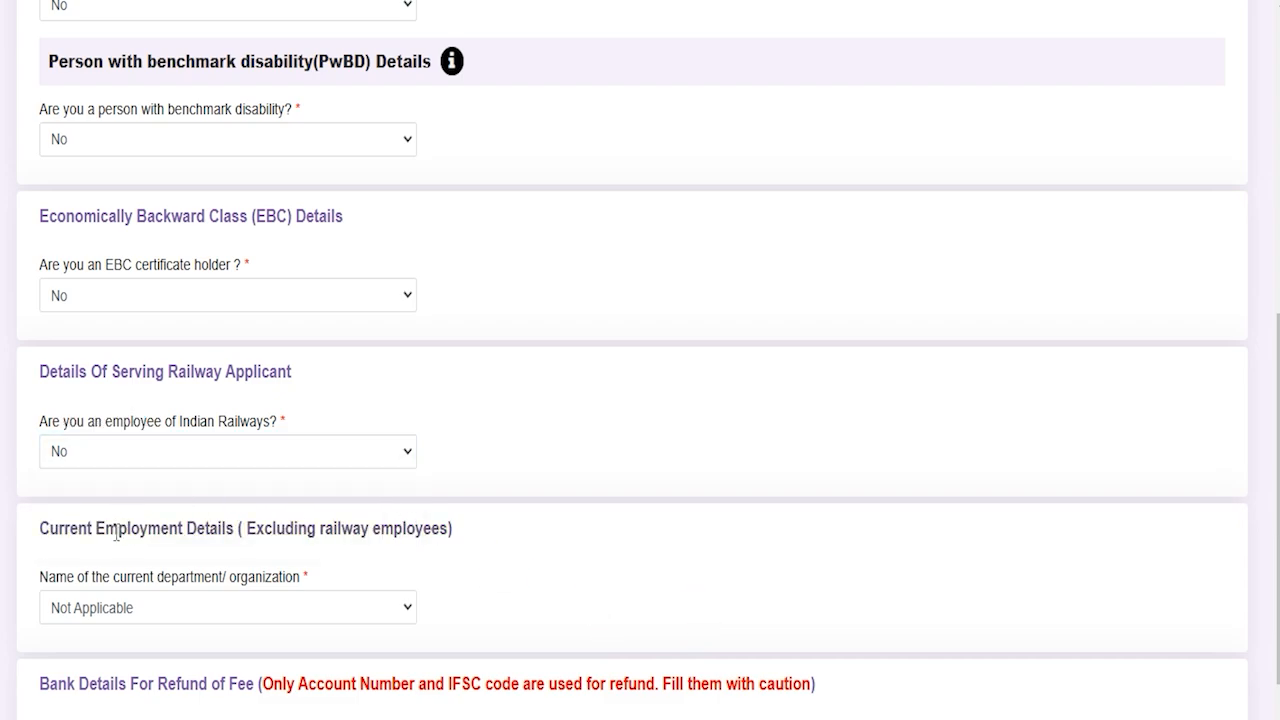
left_click(213, 615)
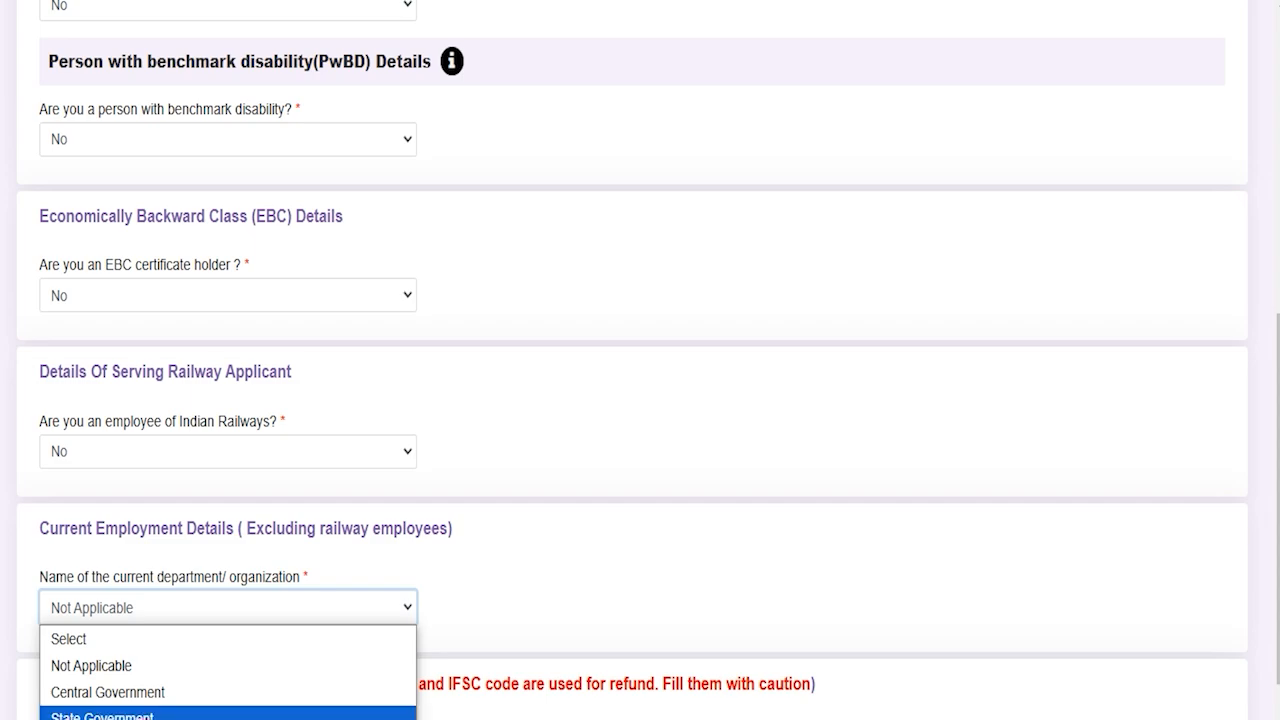
left_click(88, 665)
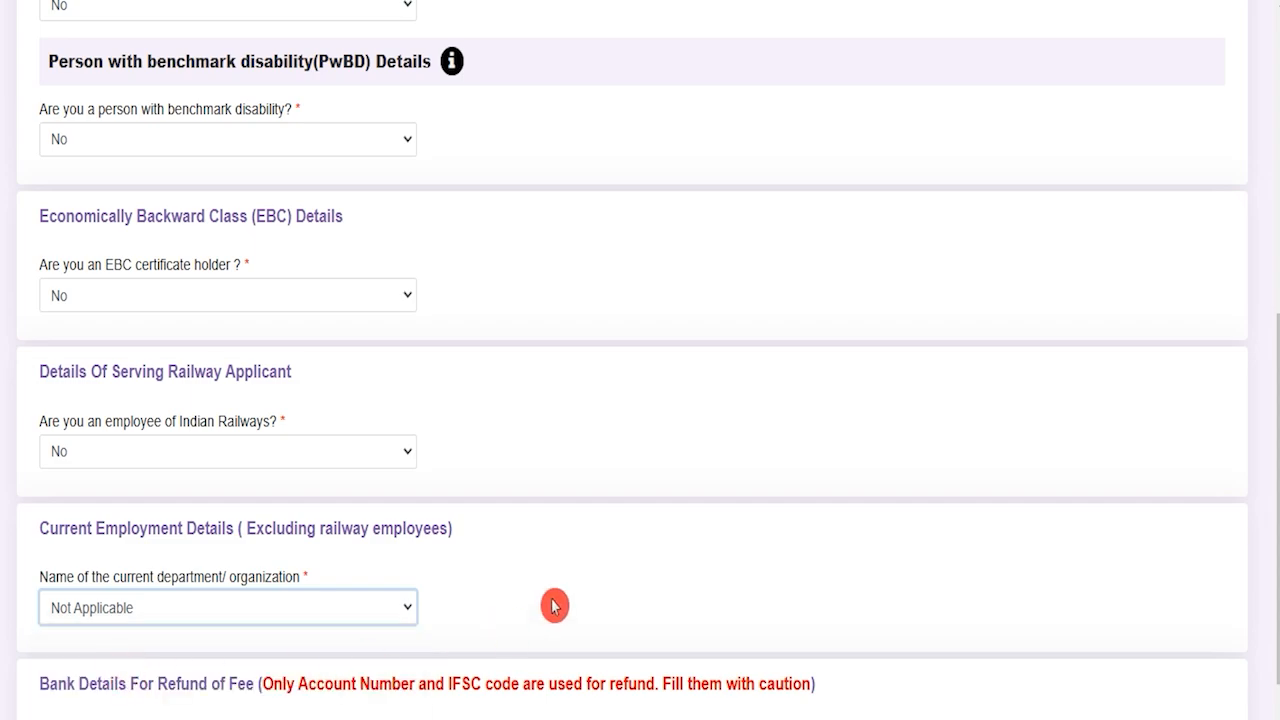
scroll(553, 605, "down", 3)
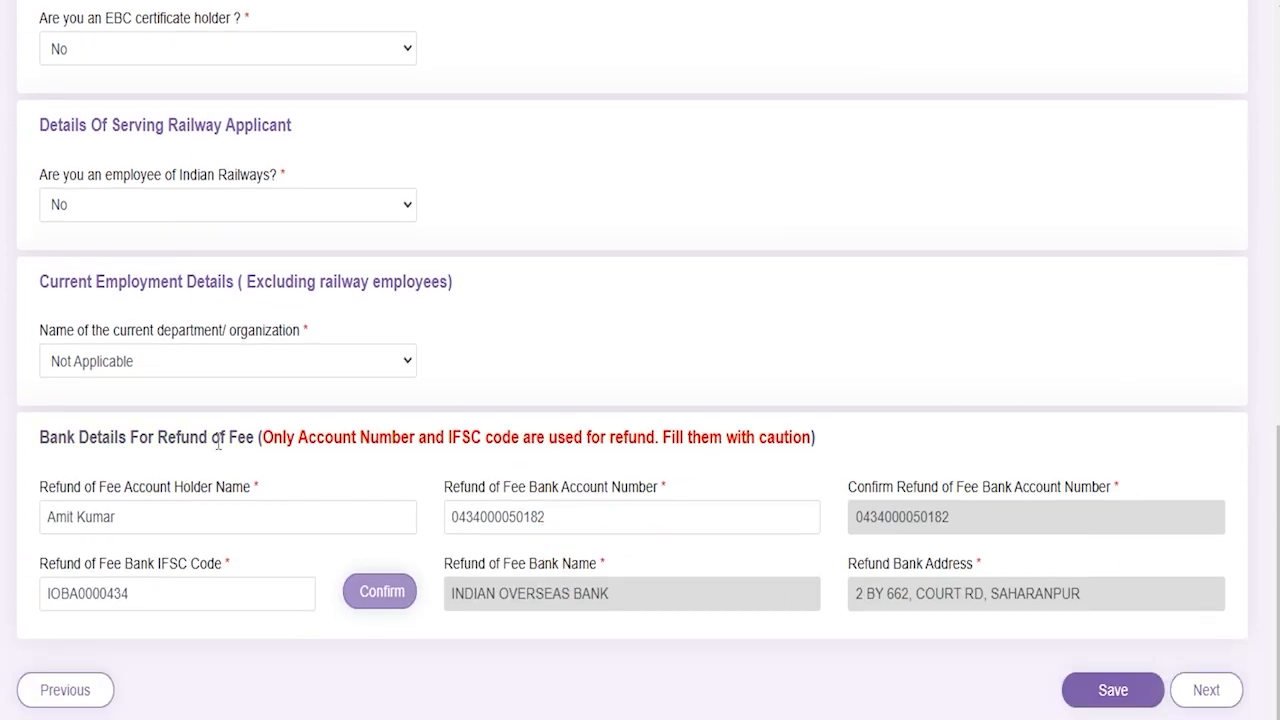
left_click_drag(42, 437, 353, 437)
left_click(517, 109)
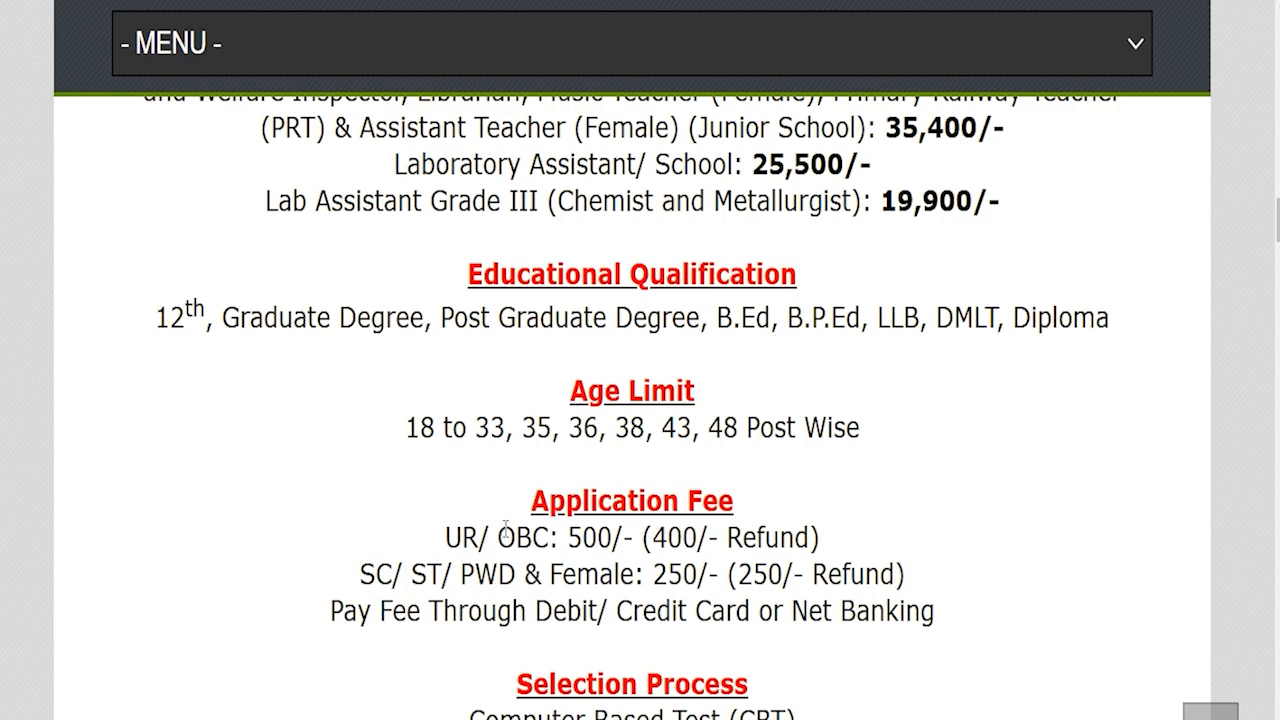
left_click_drag(460, 537, 795, 537)
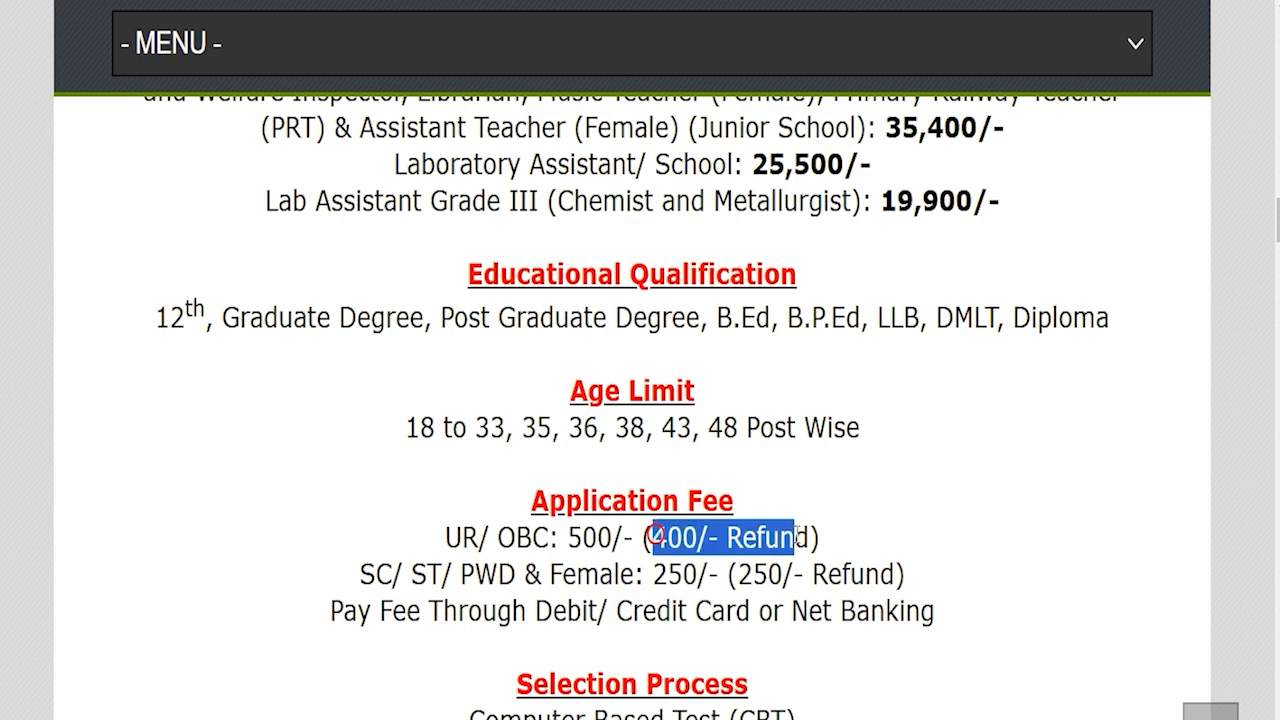
left_click_drag(393, 574, 793, 574)
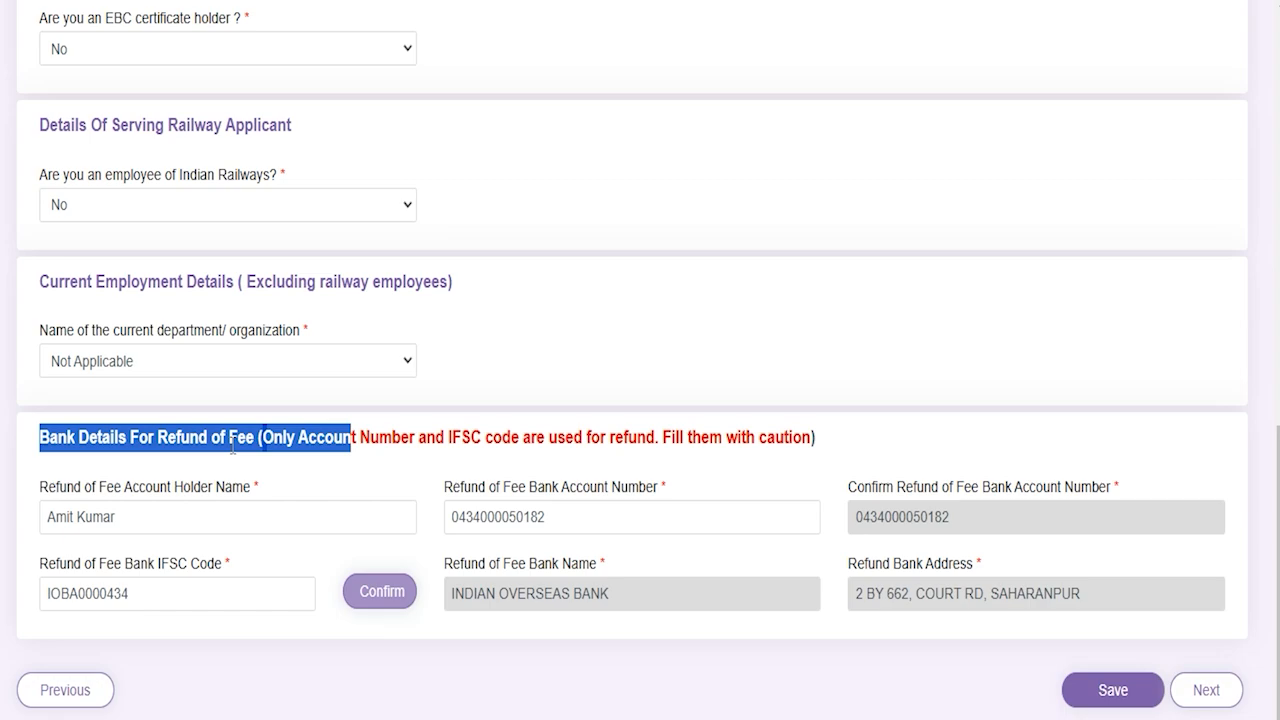
Step: Review the refund account holder name, account number and IFSC, then continue to Educational Qualification
left_click(149, 521)
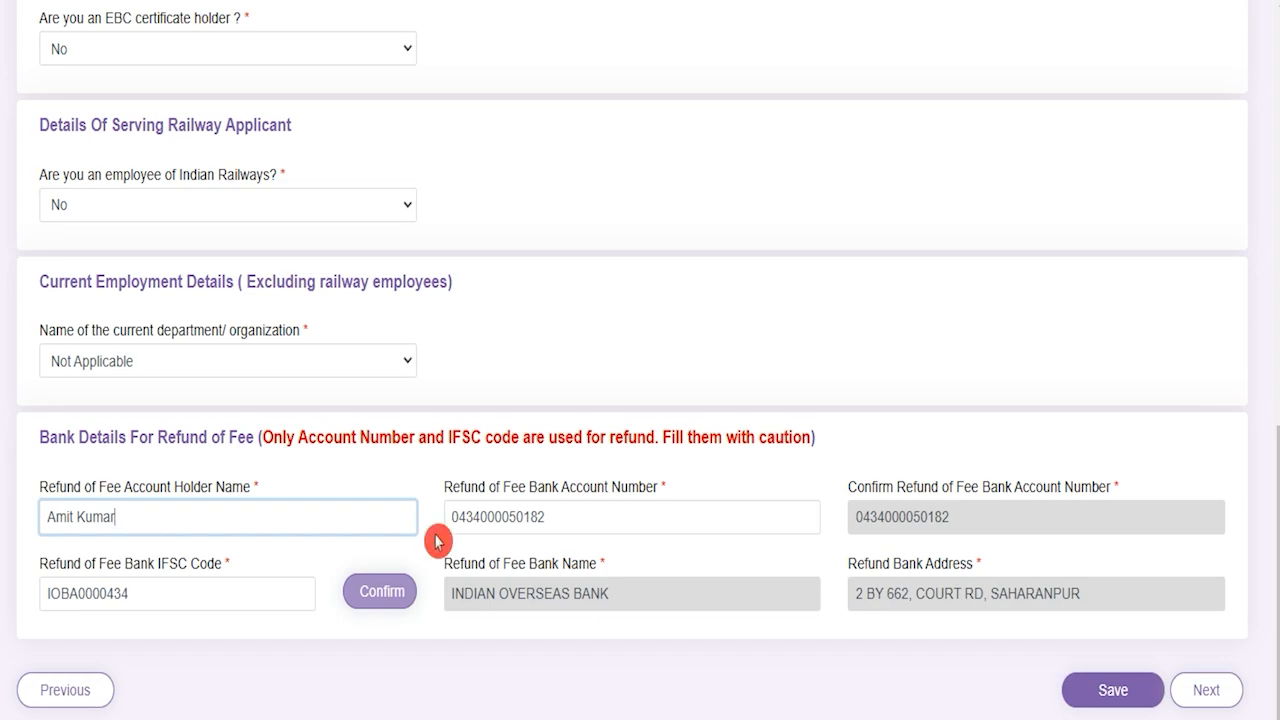
left_click(552, 524)
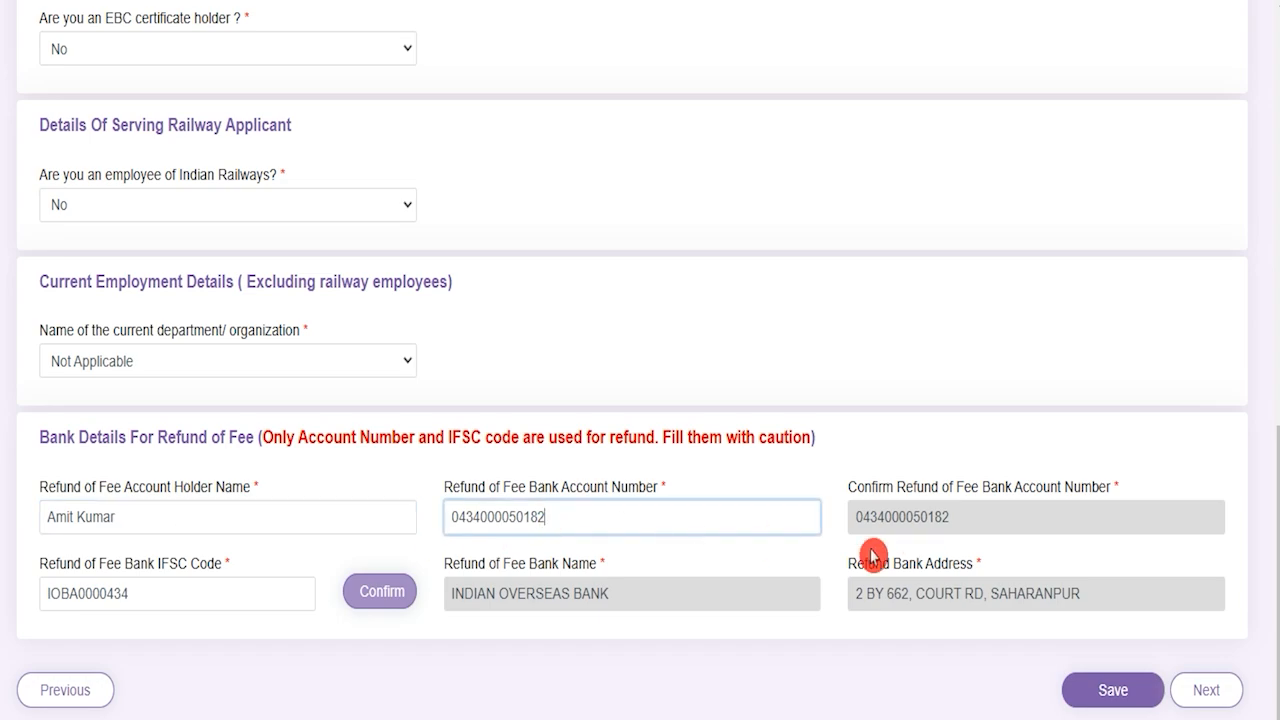
left_click_drag(147, 564, 174, 592)
left_click(234, 612)
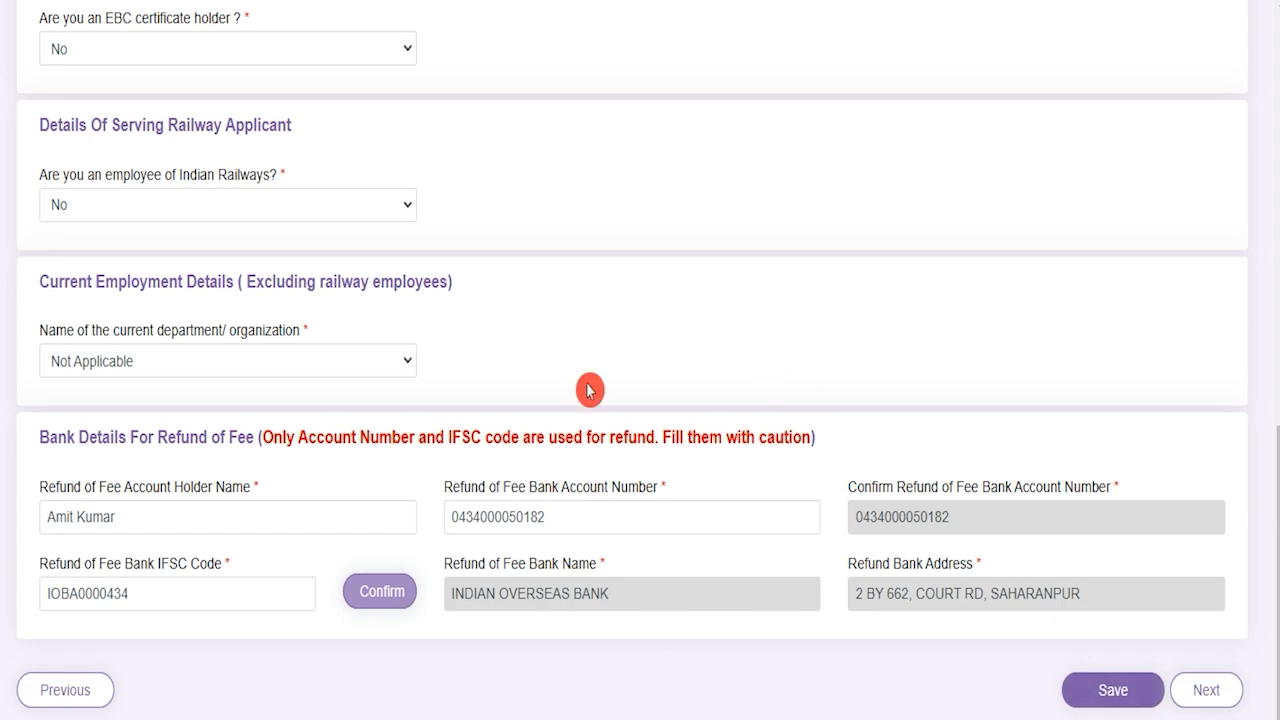
left_click(1205, 705)
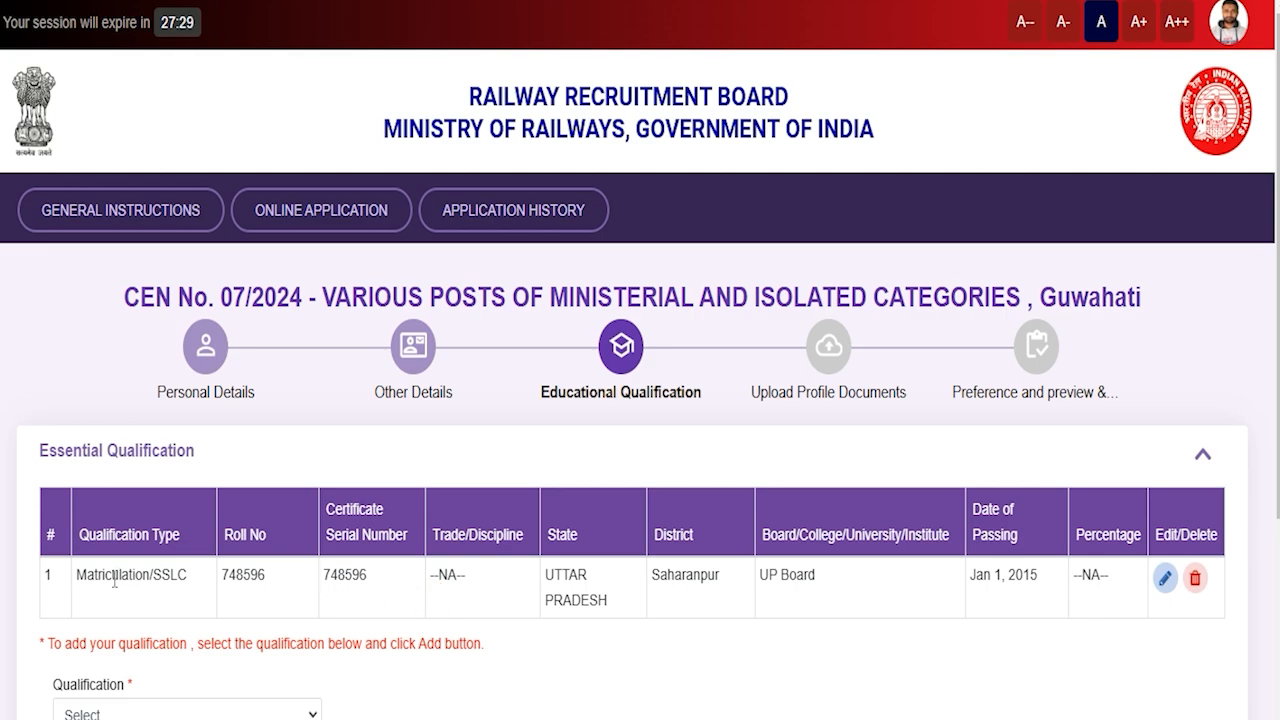
left_click_drag(101, 578, 170, 578)
Step: Reopen the Matriculation/SSLC entry, keeping Uttar Pradesh, Saharanpur and the UP Board
left_click(1165, 580)
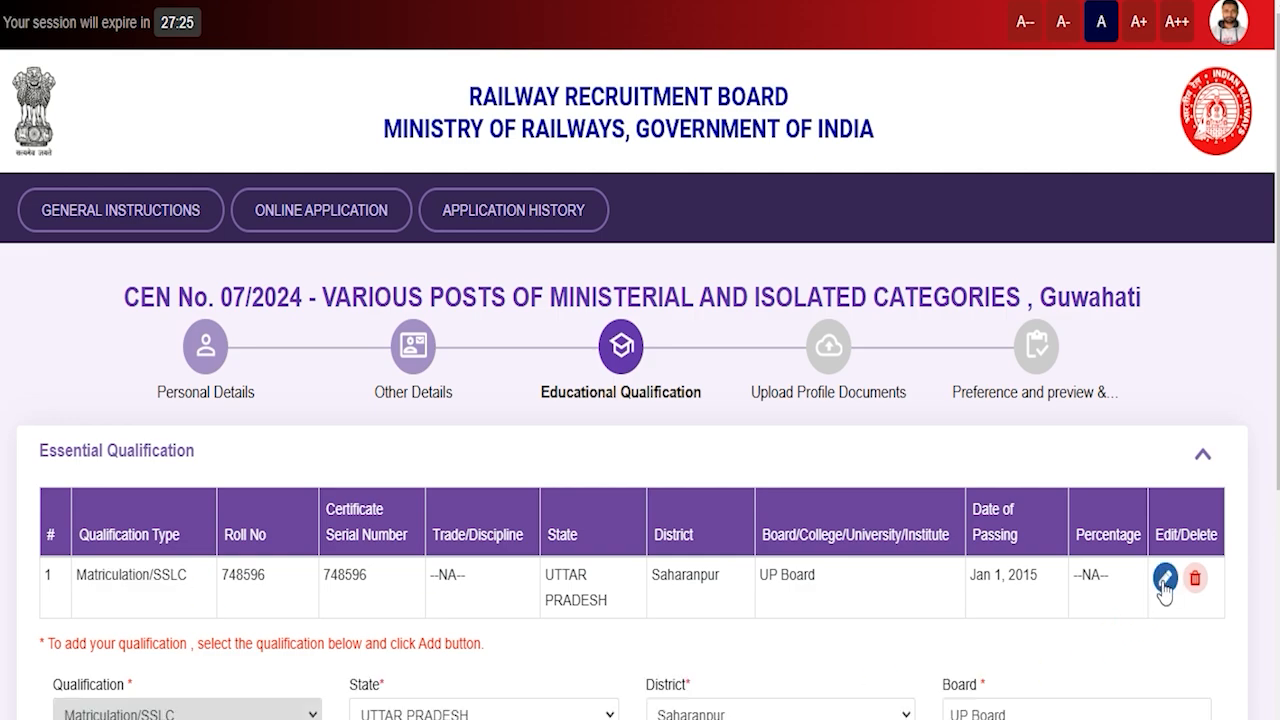
scroll(777, 705, "down", 2)
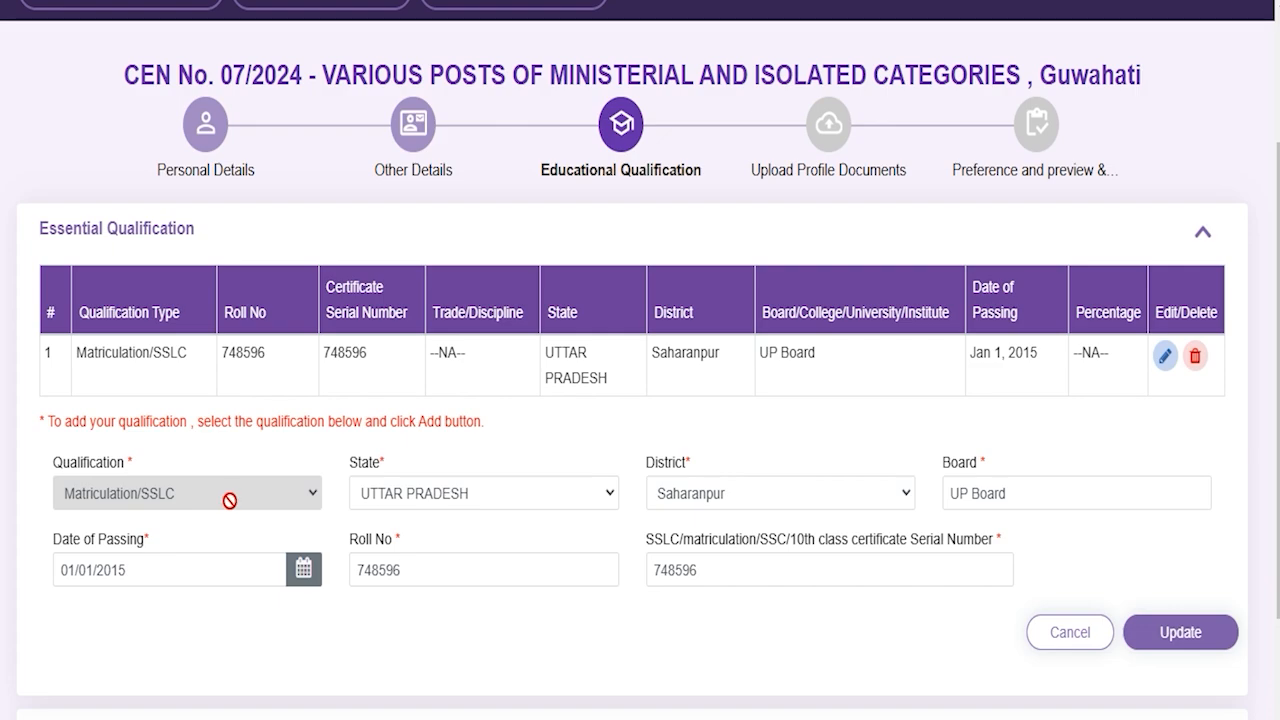
left_click(430, 493)
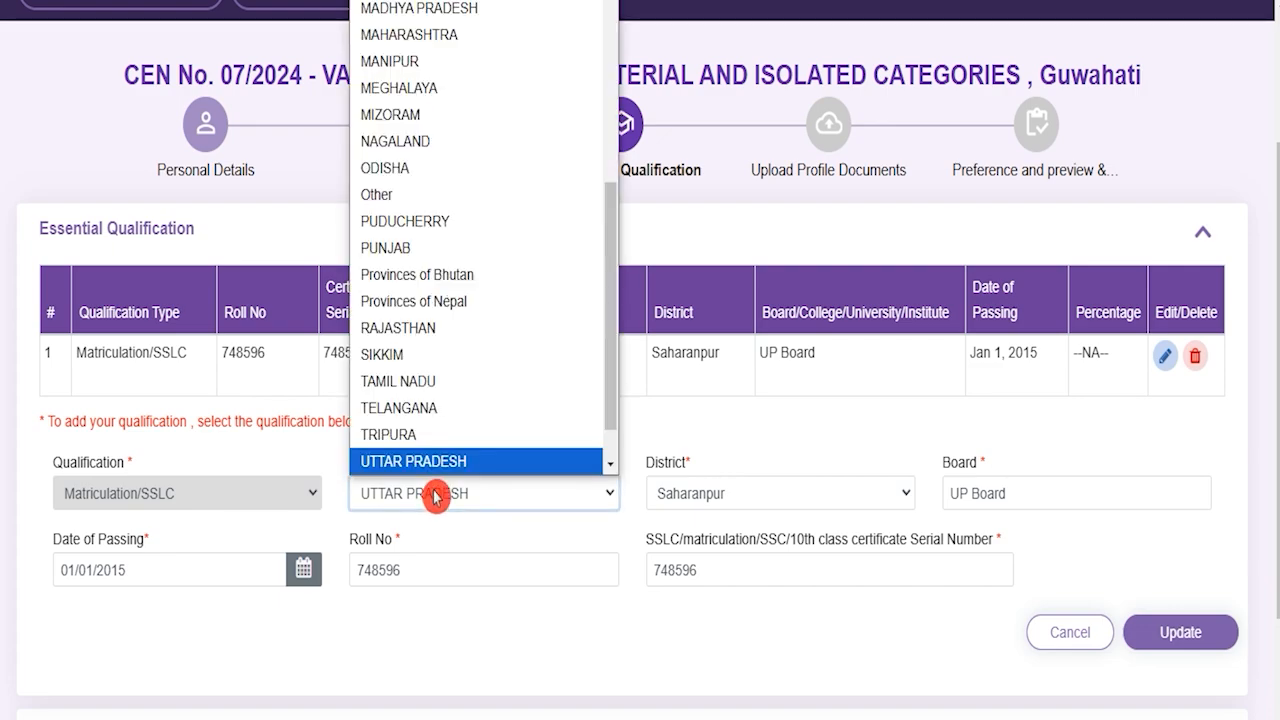
left_click(700, 493)
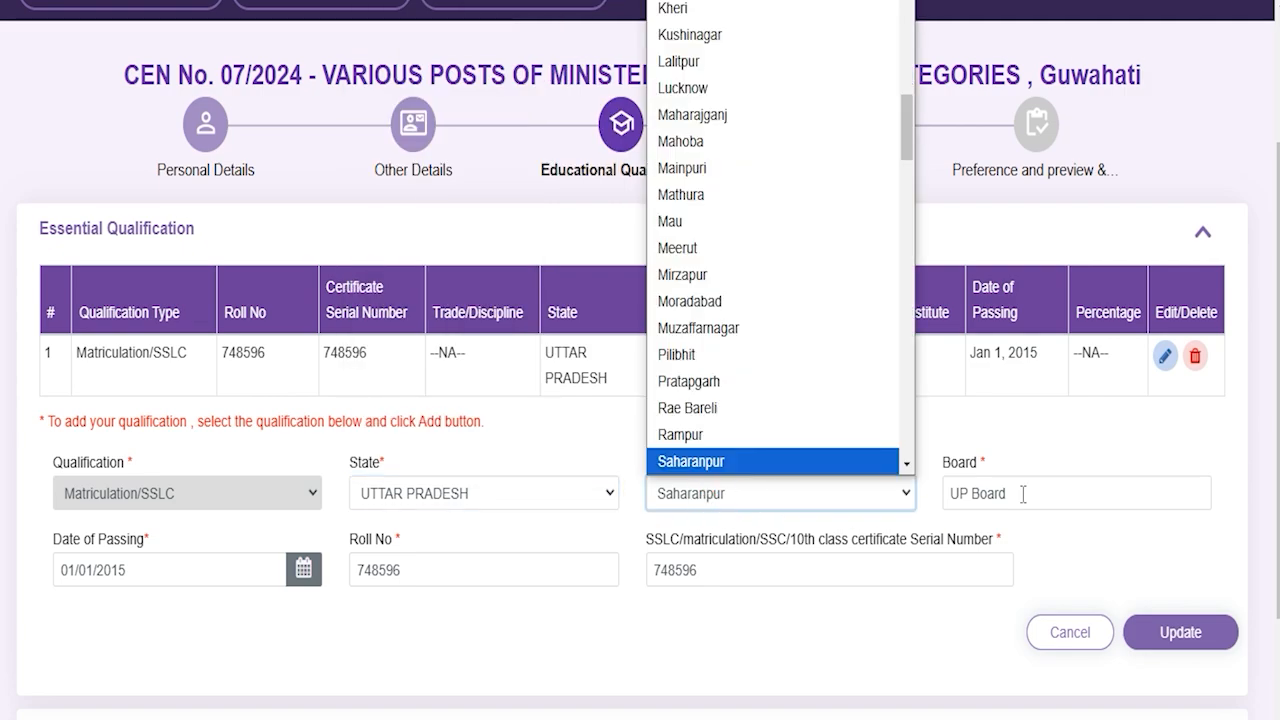
left_click(1021, 493)
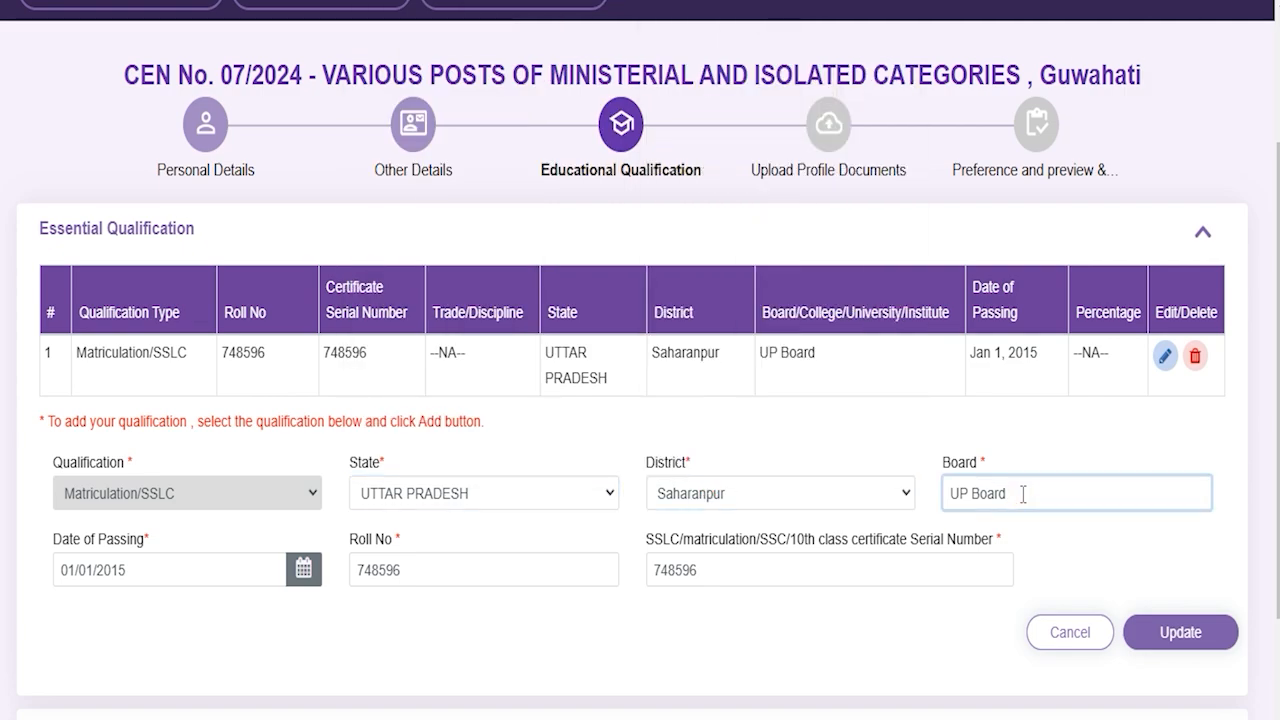
Step: Set the passing date to Jan 1, 2015, check roll and serial numbers, and update the entry
left_click(142, 570)
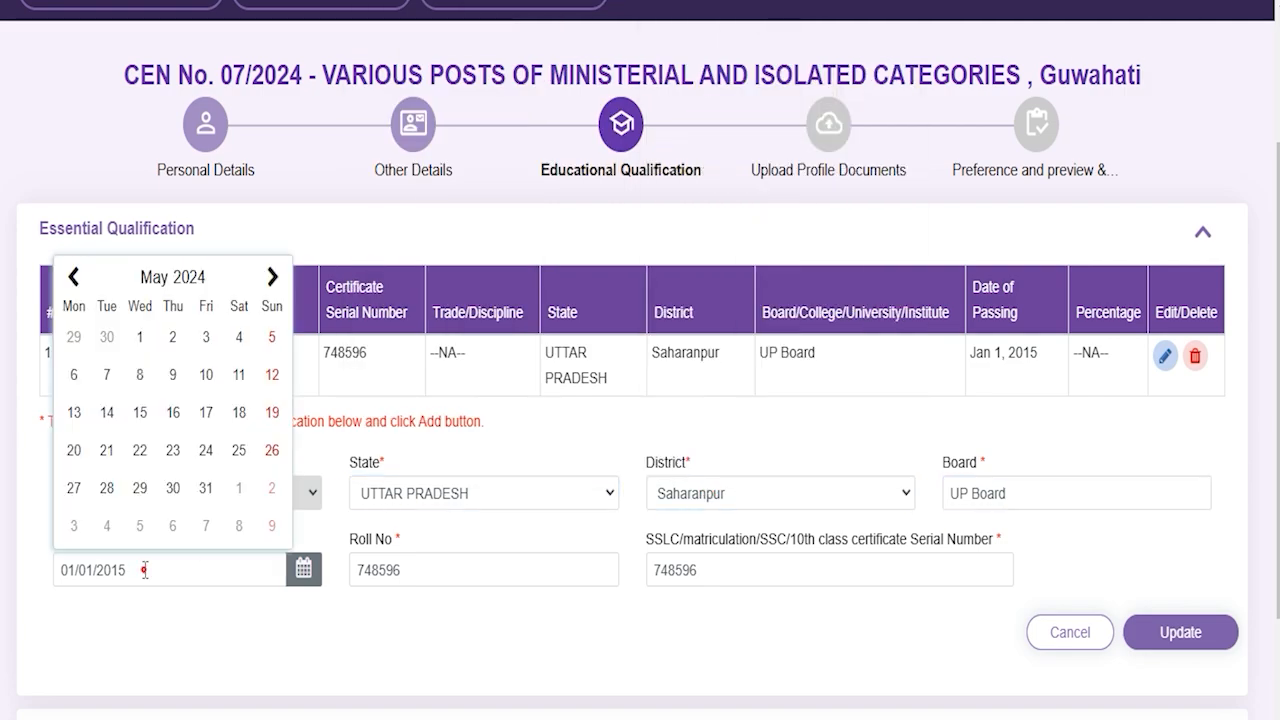
left_click(422, 567)
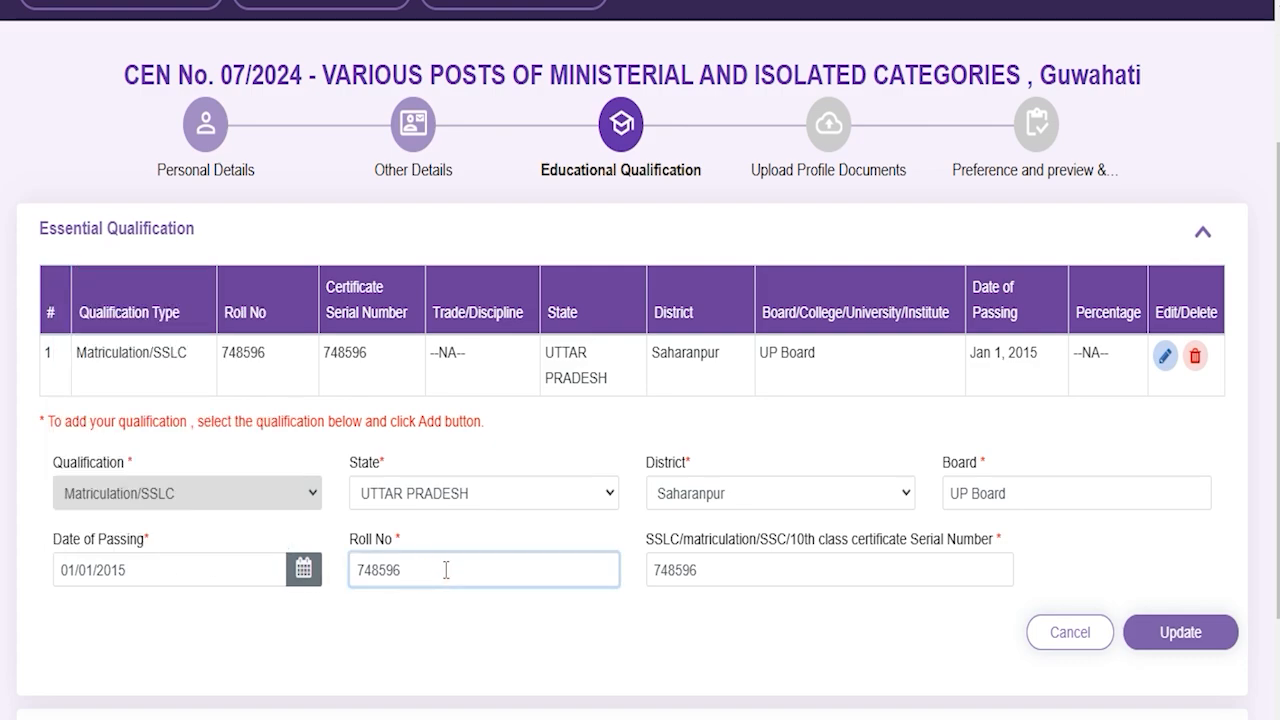
left_click(761, 568)
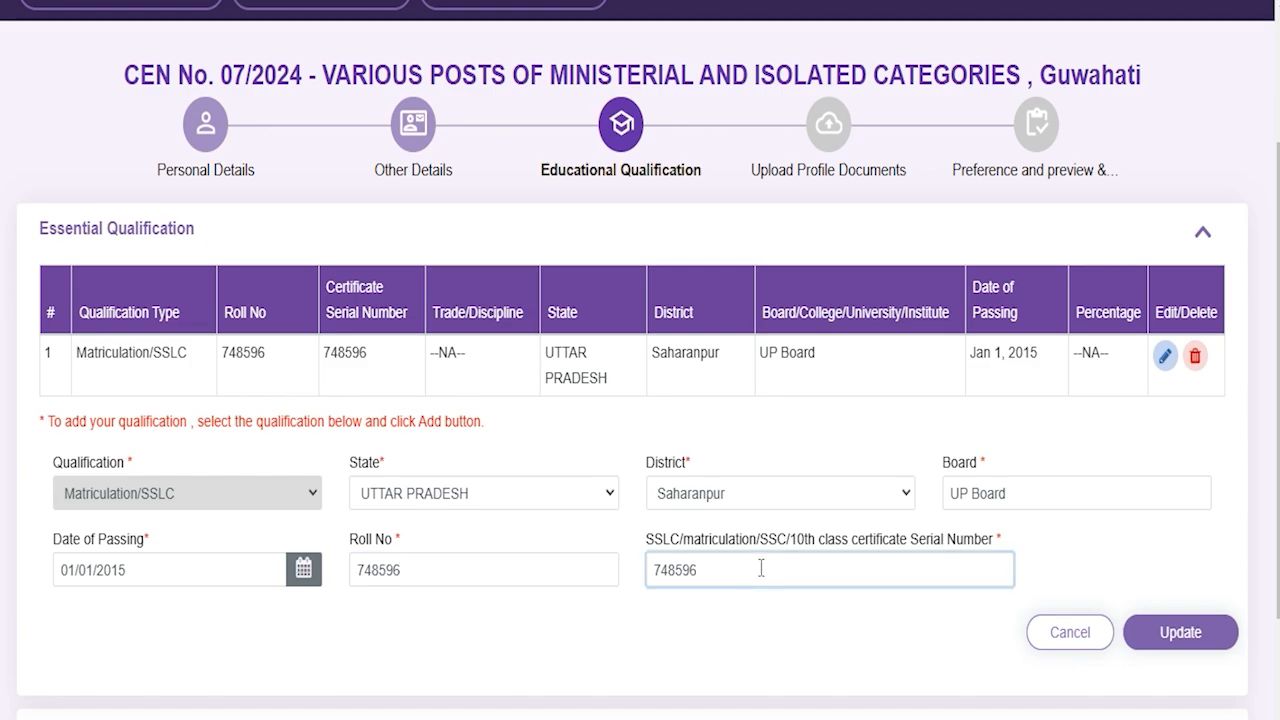
left_click(1190, 640)
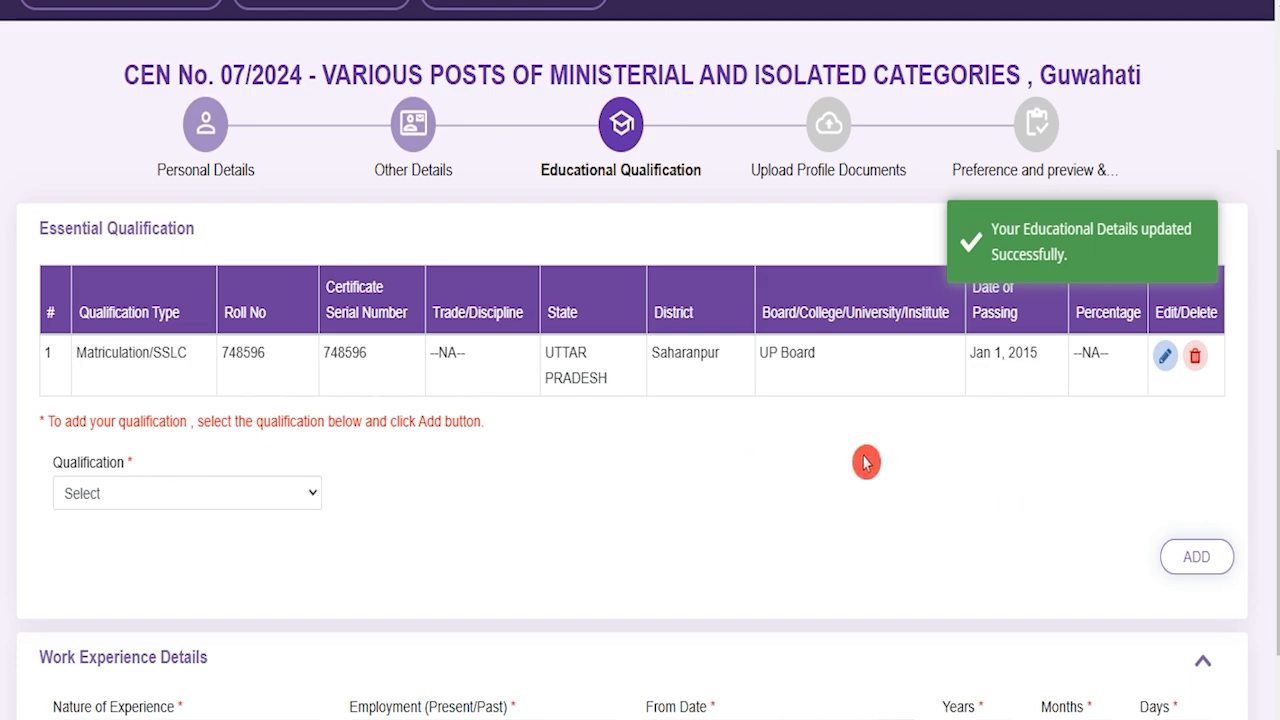
left_click(188, 505)
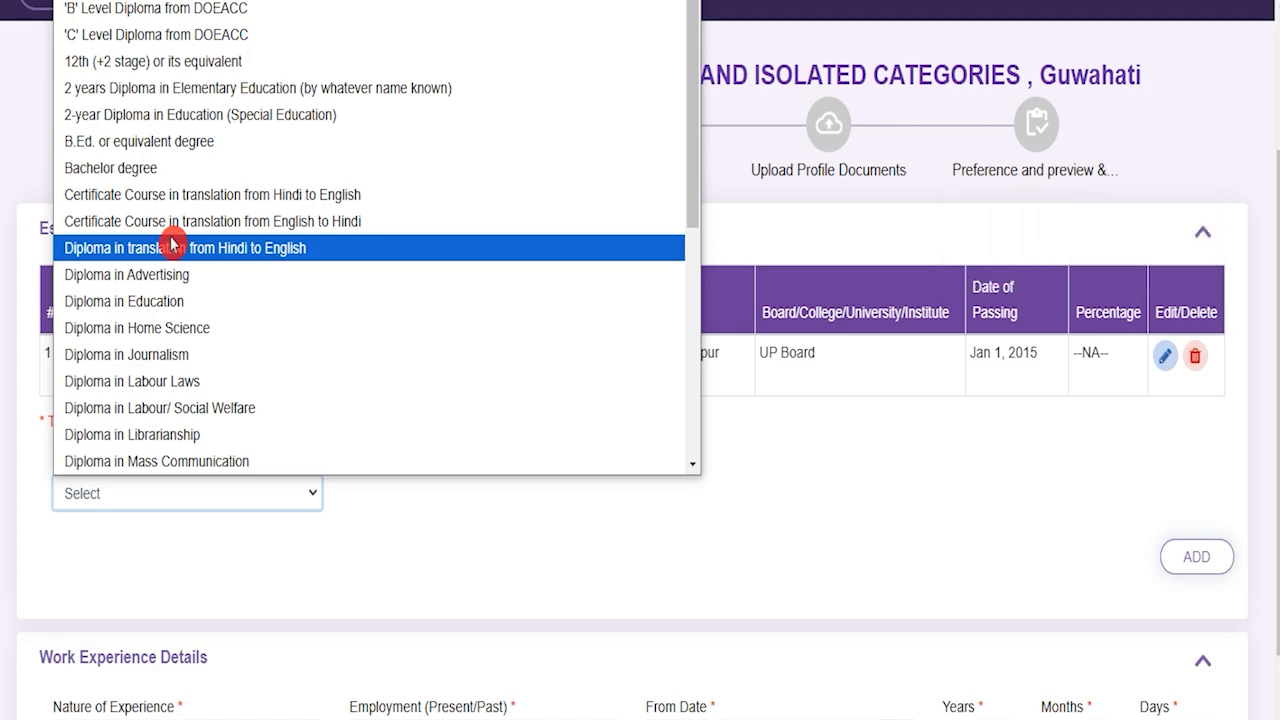
Step: Choose 12th (+2 stage) with Any Discipline, Uttar Pradesh and Saharanpur
left_click(183, 62)
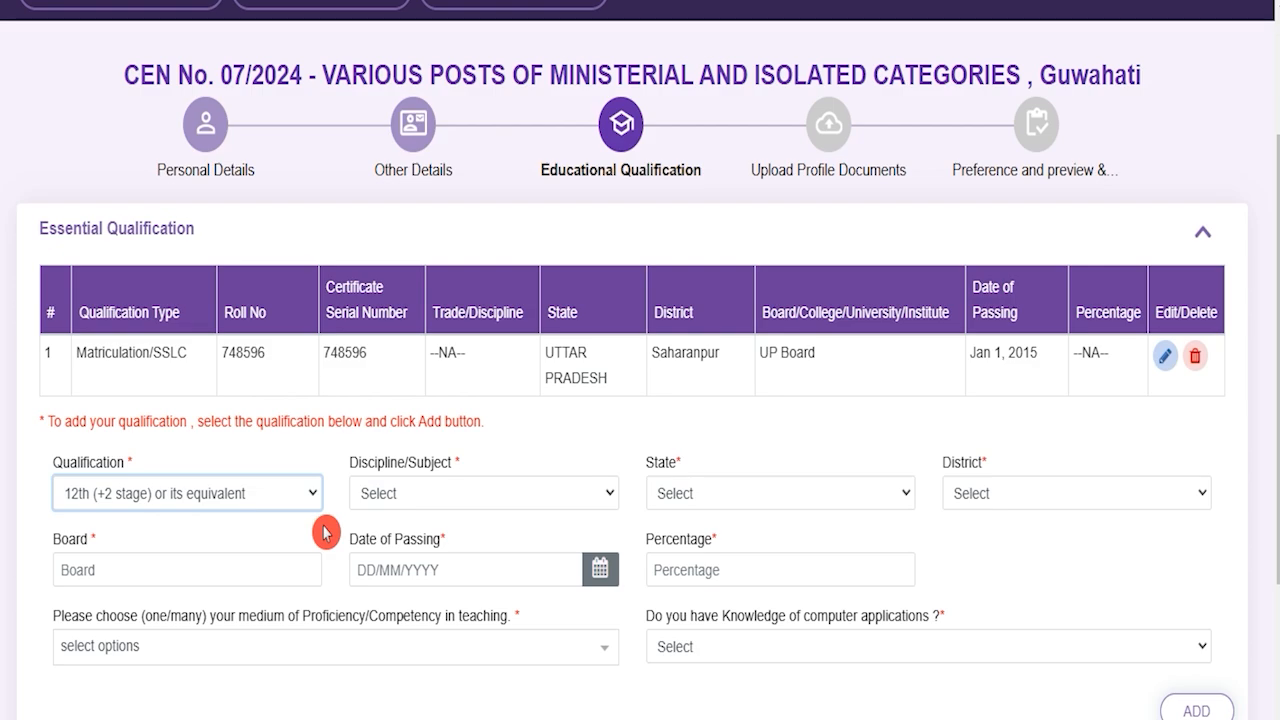
left_click(421, 500)
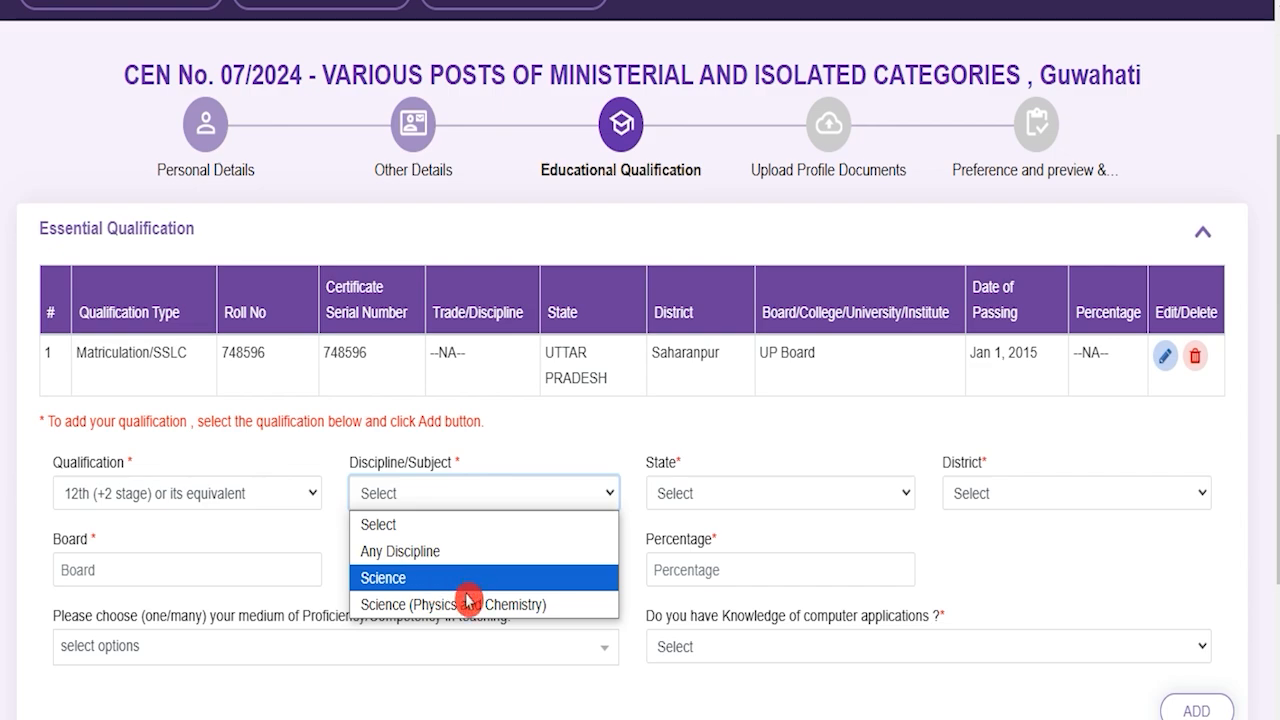
left_click(400, 551)
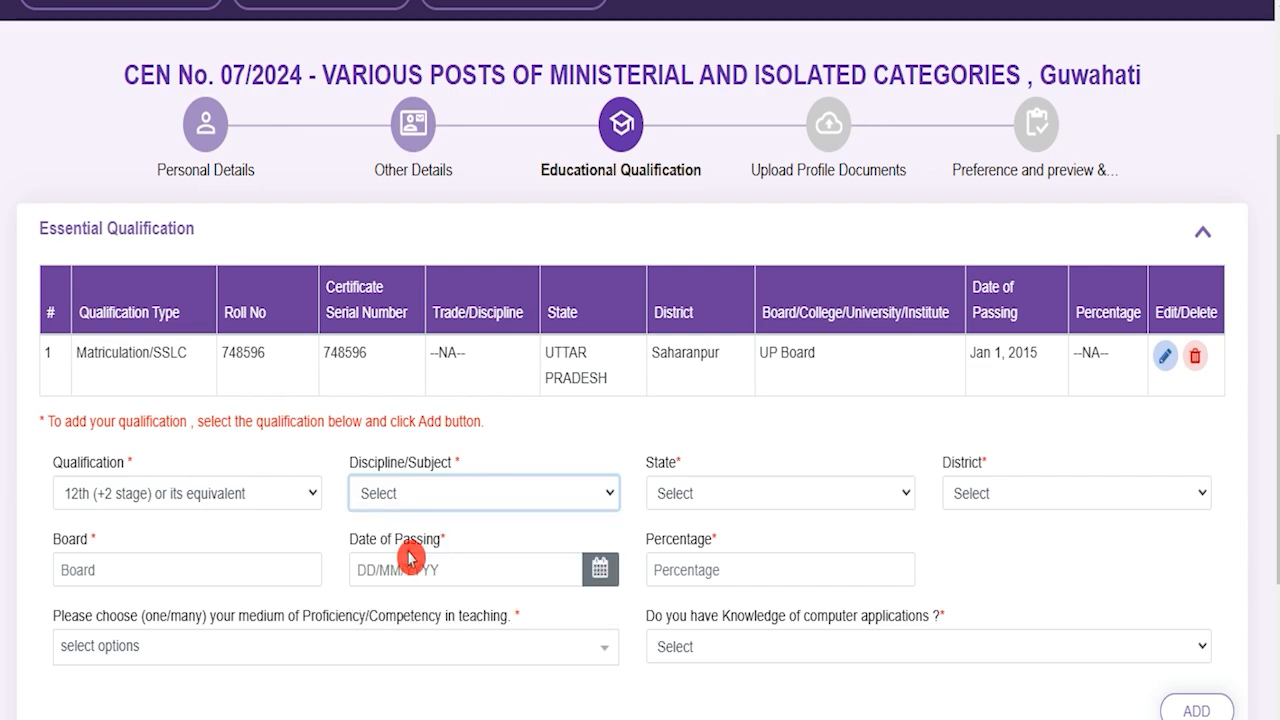
left_click(700, 497)
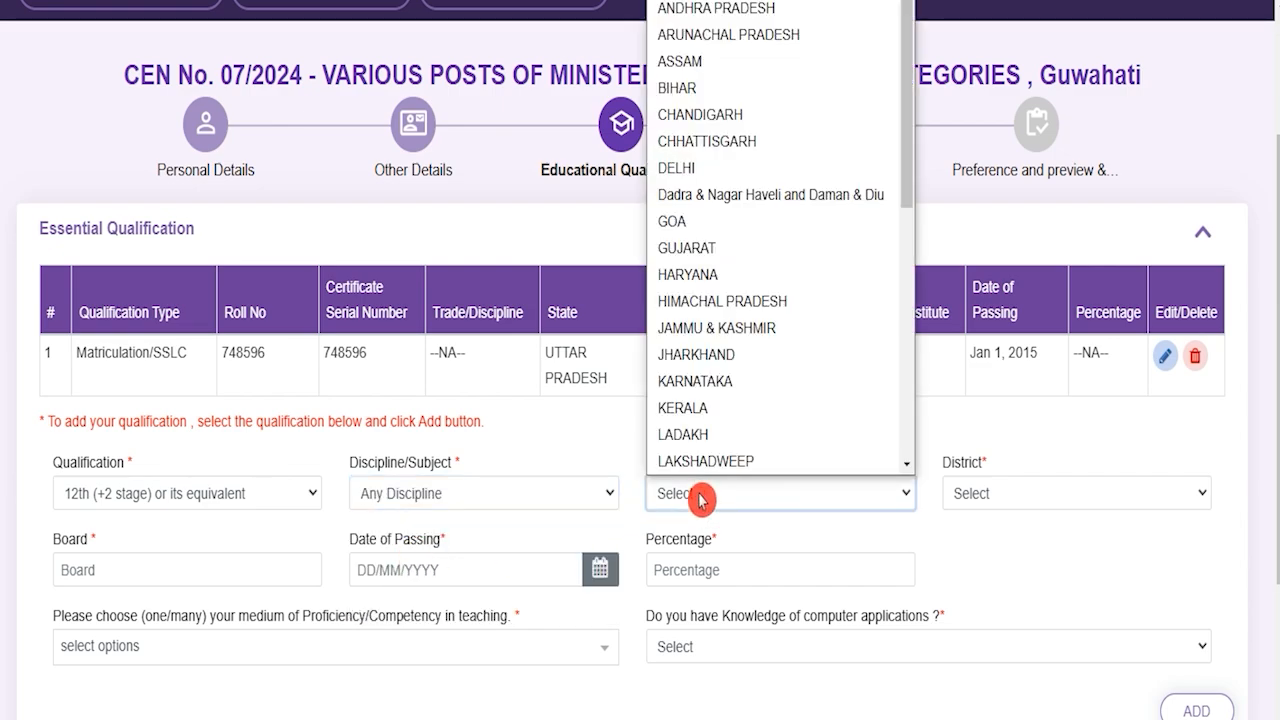
key("u")
left_click(705, 462)
left_click(980, 497)
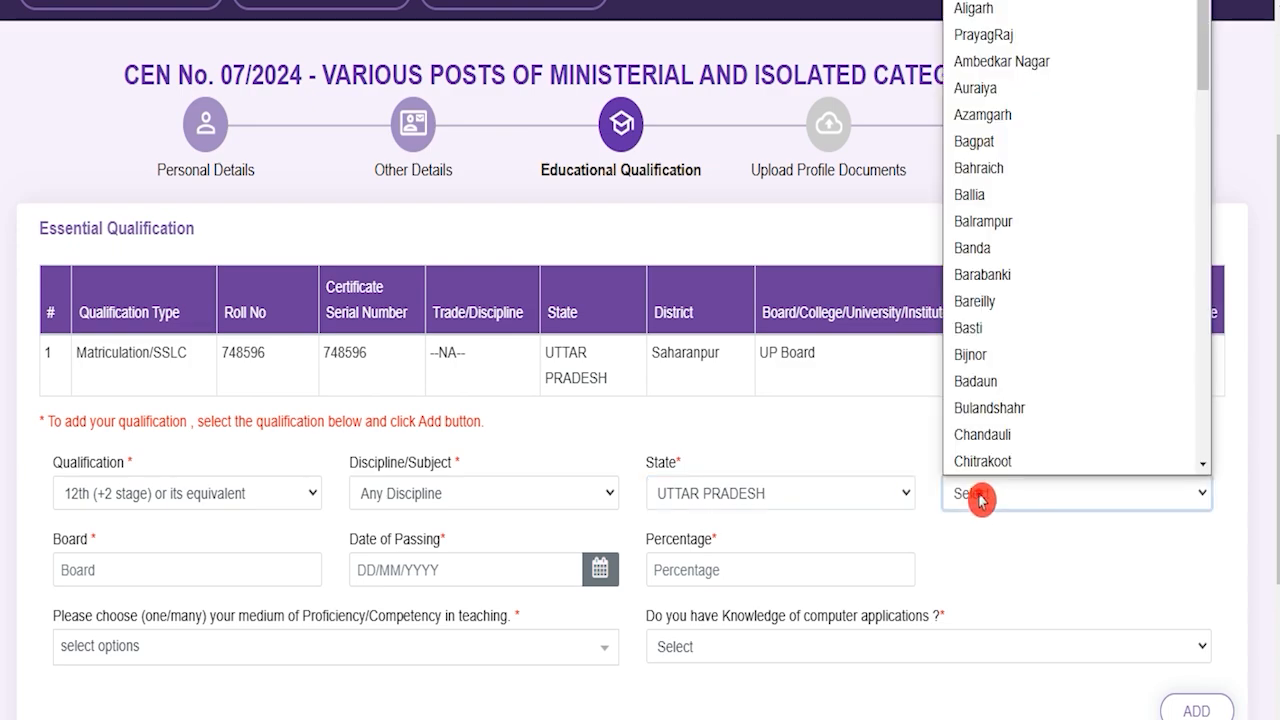
key("s")
left_click(973, 503)
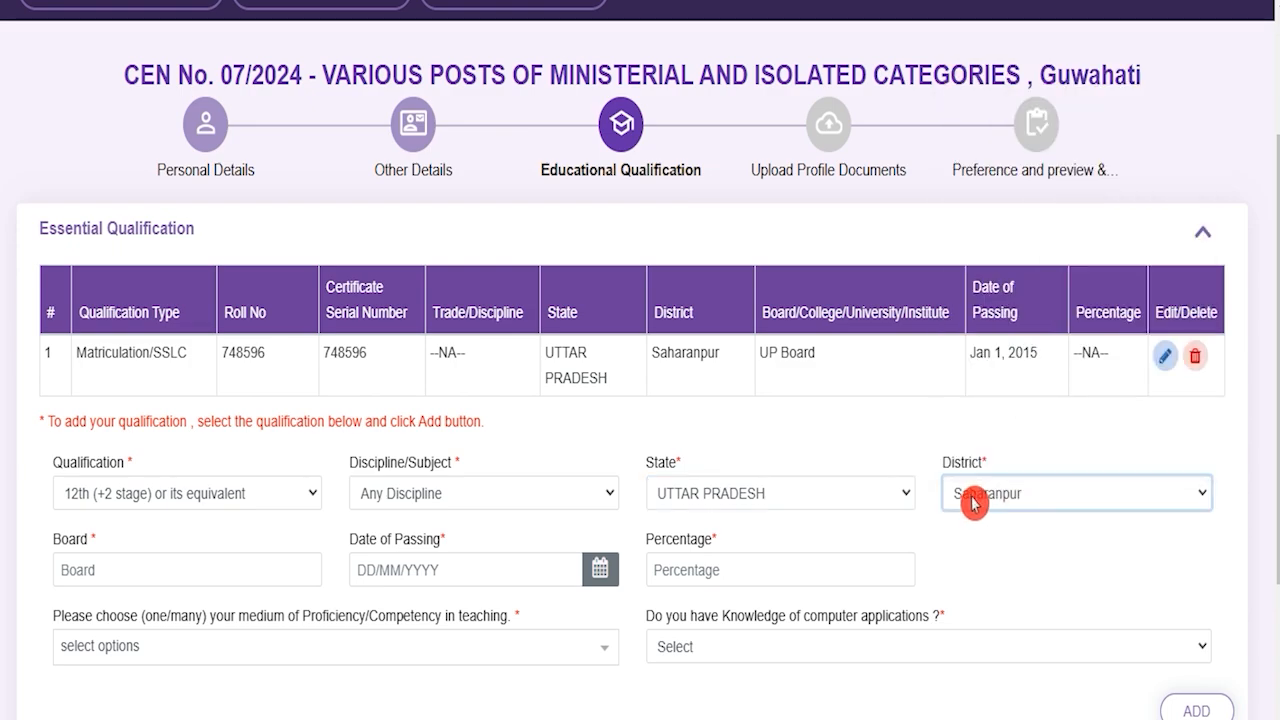
Step: Enter board CBSE, passing date Jan 1, 2017 and 80 percent
left_click(101, 558)
type("CBSE")
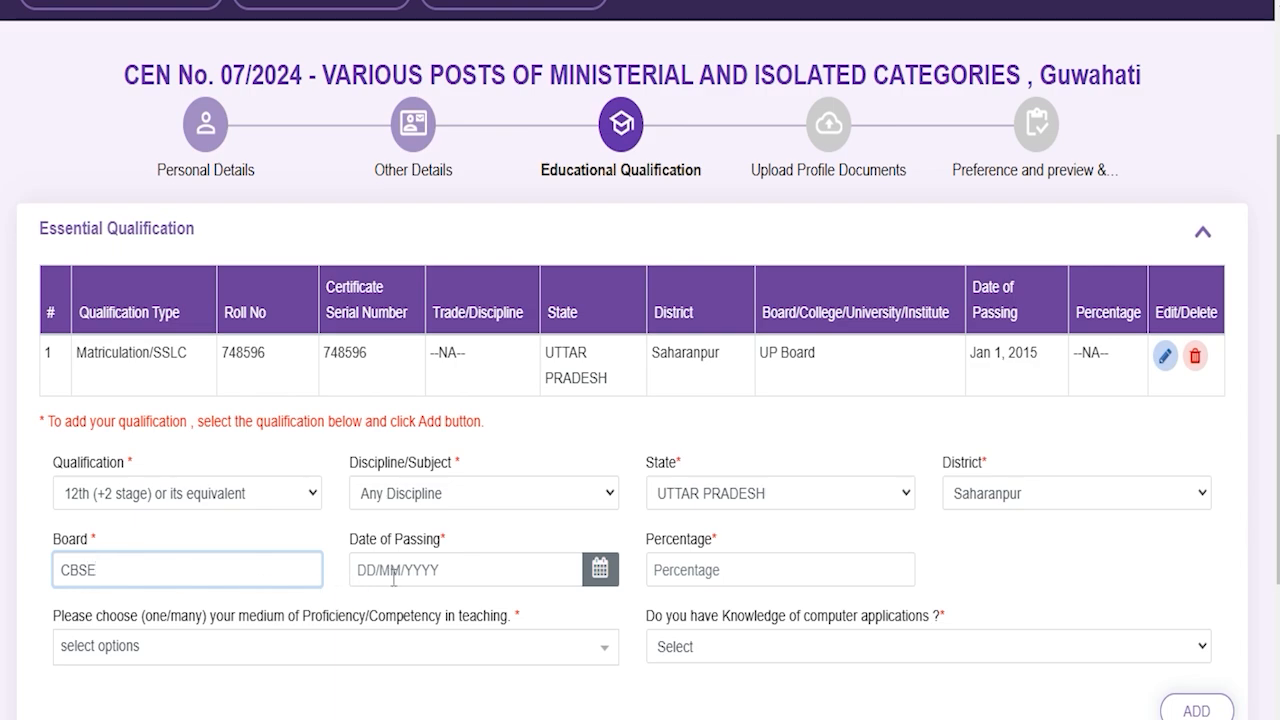
left_click(401, 572)
left_click(738, 572)
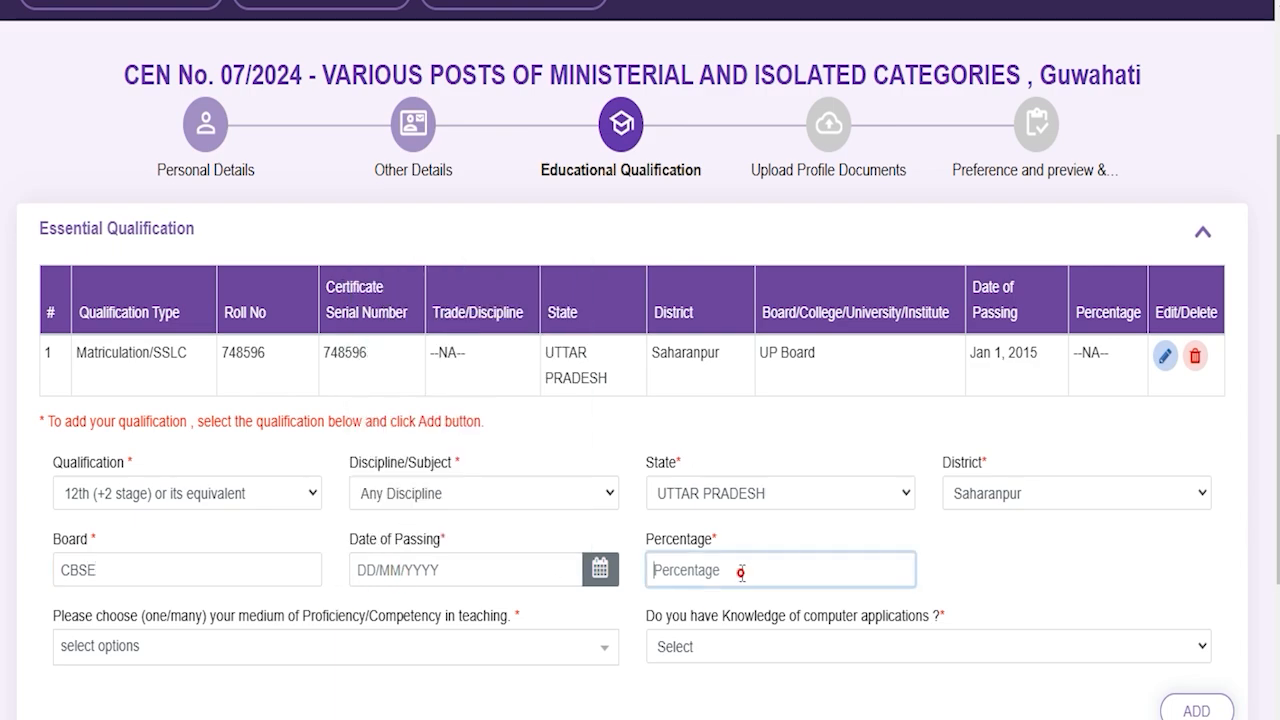
type("8")
left_click(409, 683)
Step: Pick Hindi and English as teaching media, answer Yes for computer knowledge, and add the 12th row
scroll(300, 600, "down", 1)
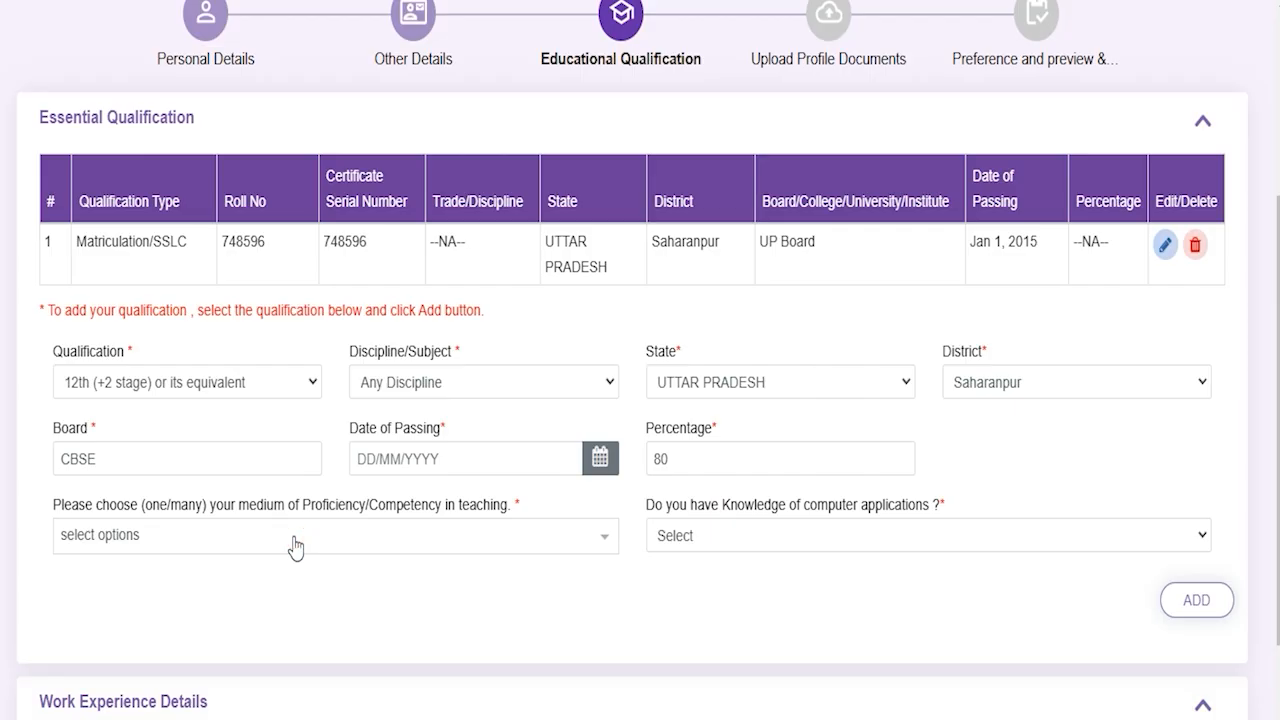
left_click(295, 545)
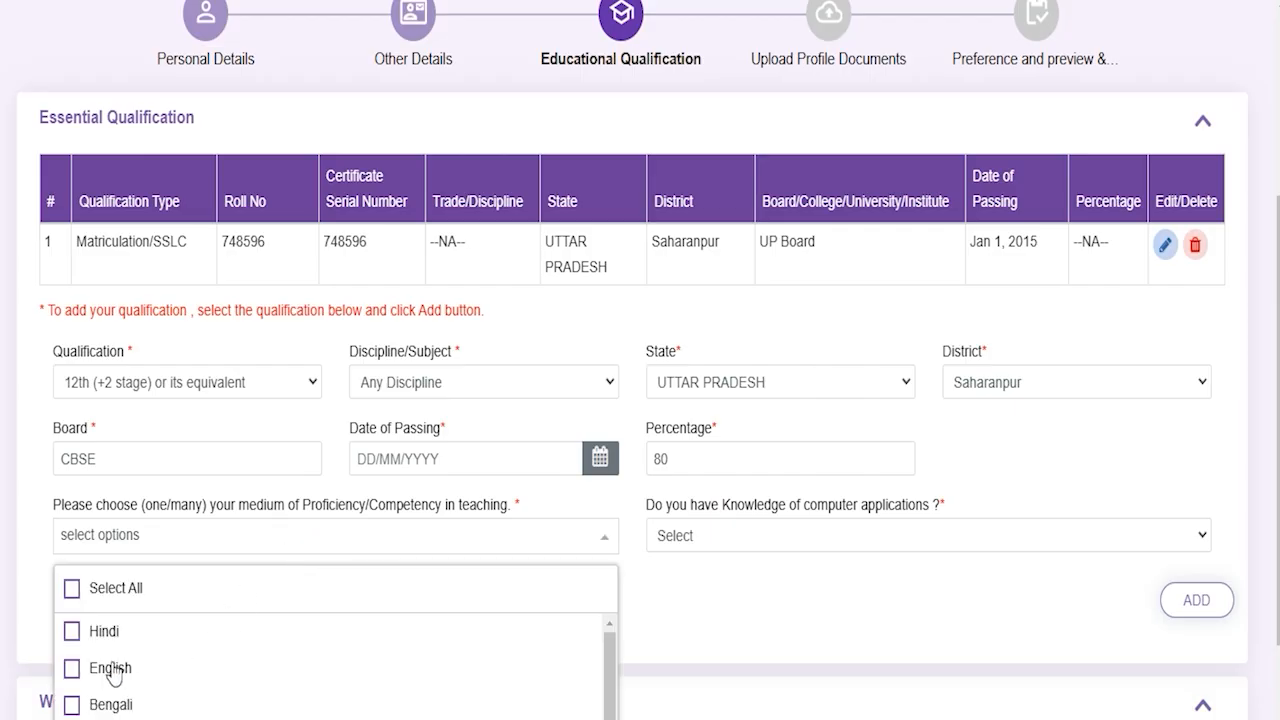
left_click(105, 632)
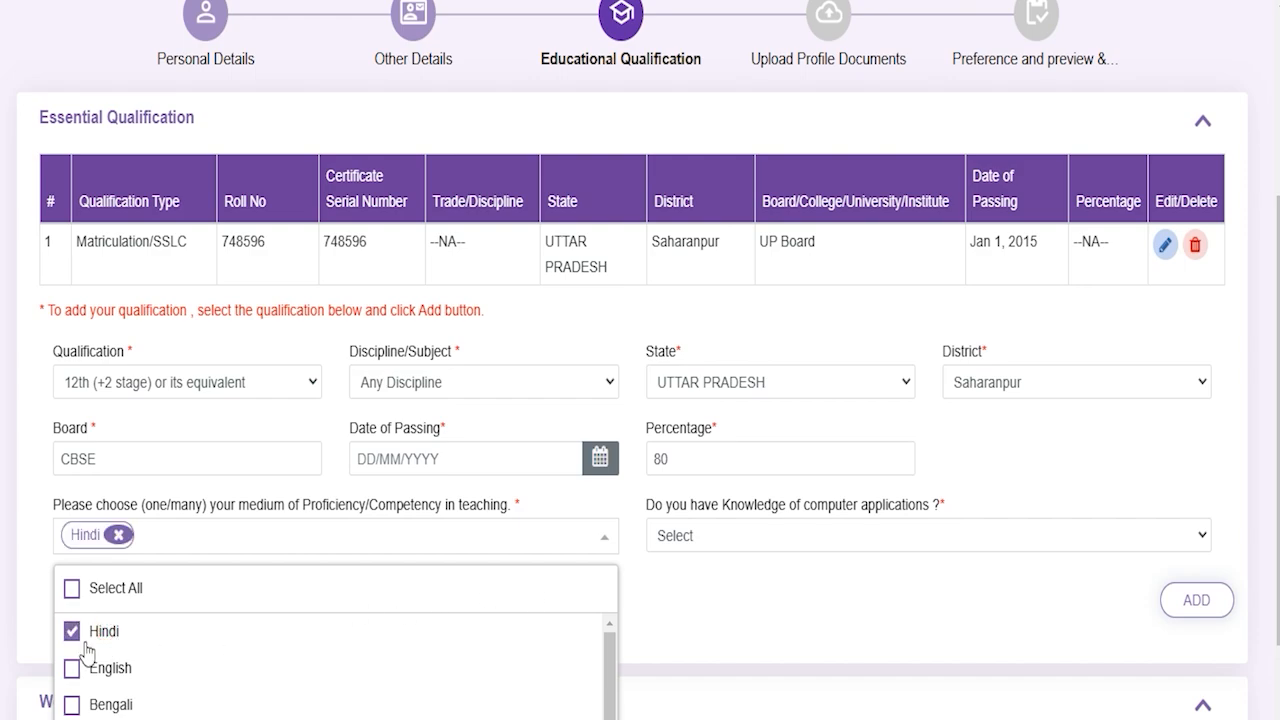
left_click(70, 670)
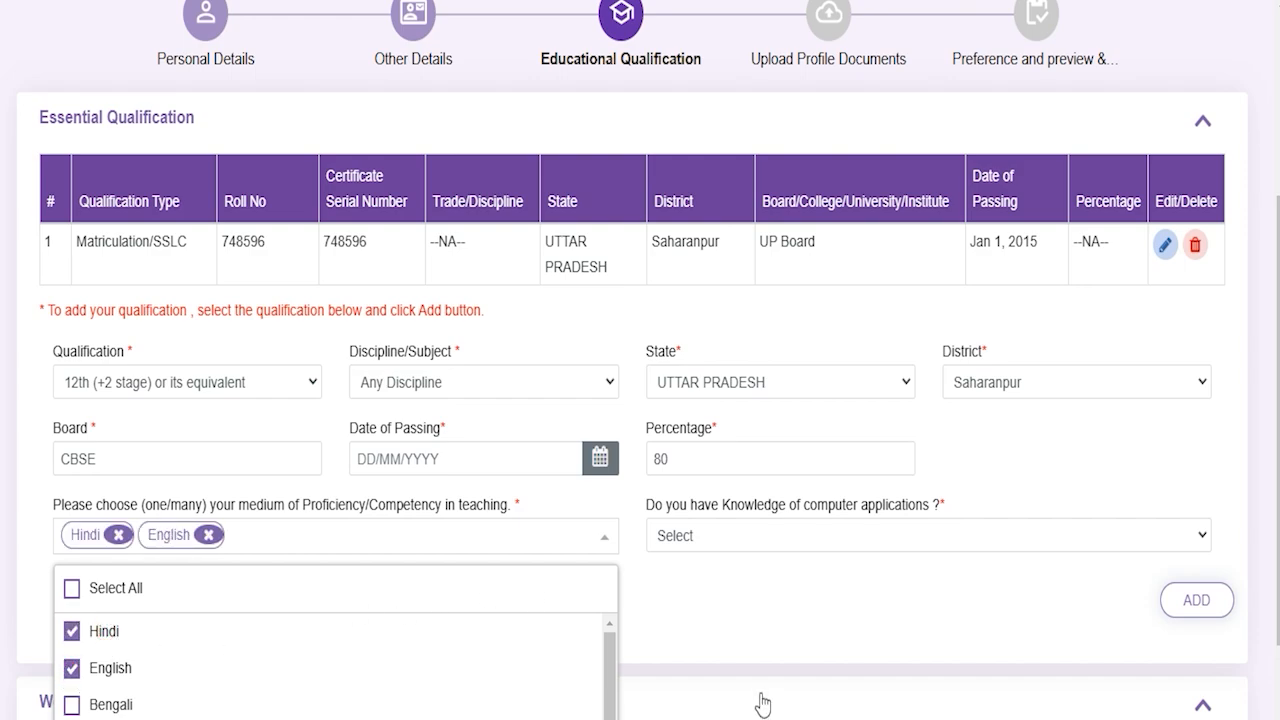
left_click(708, 593)
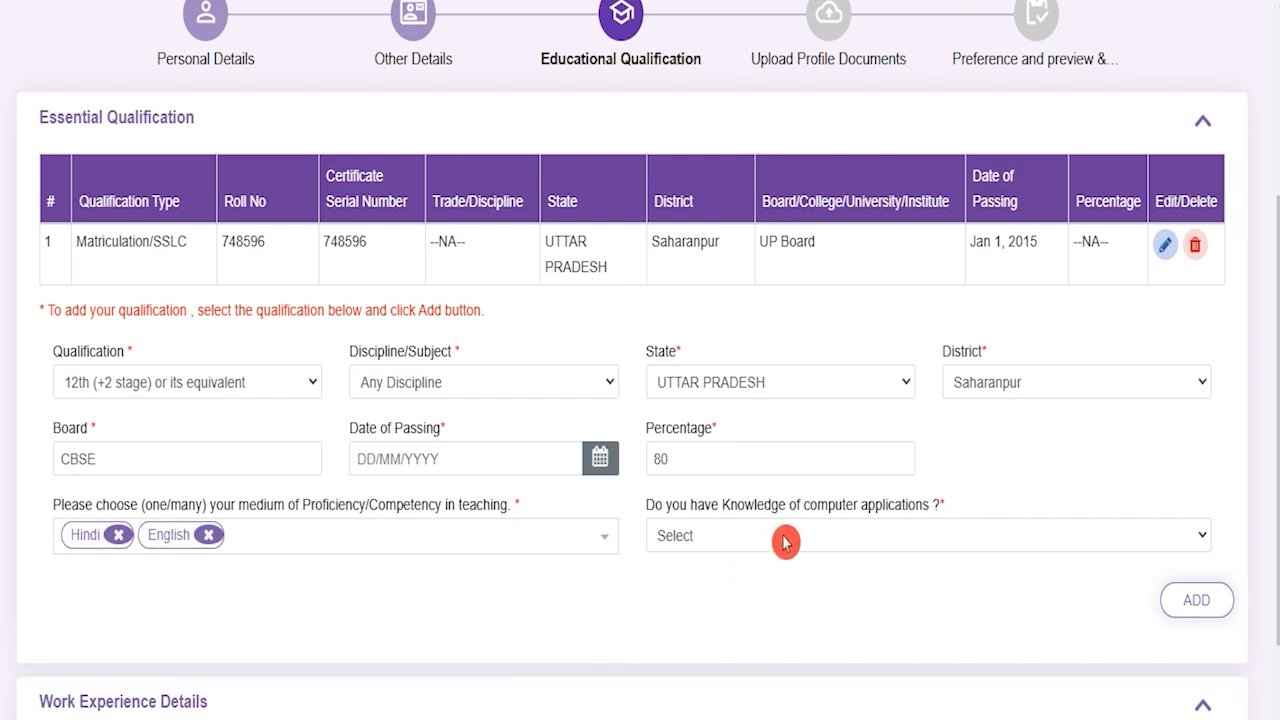
left_click(785, 541)
left_click(712, 592)
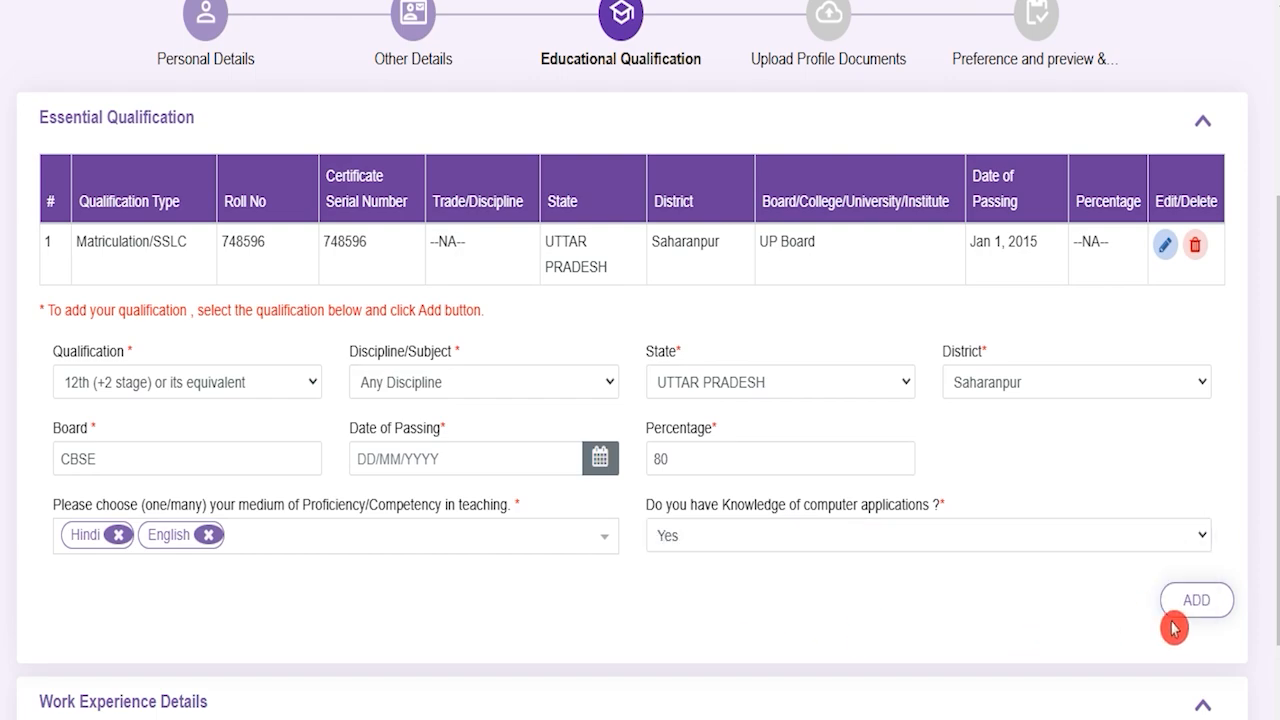
left_click(1197, 602)
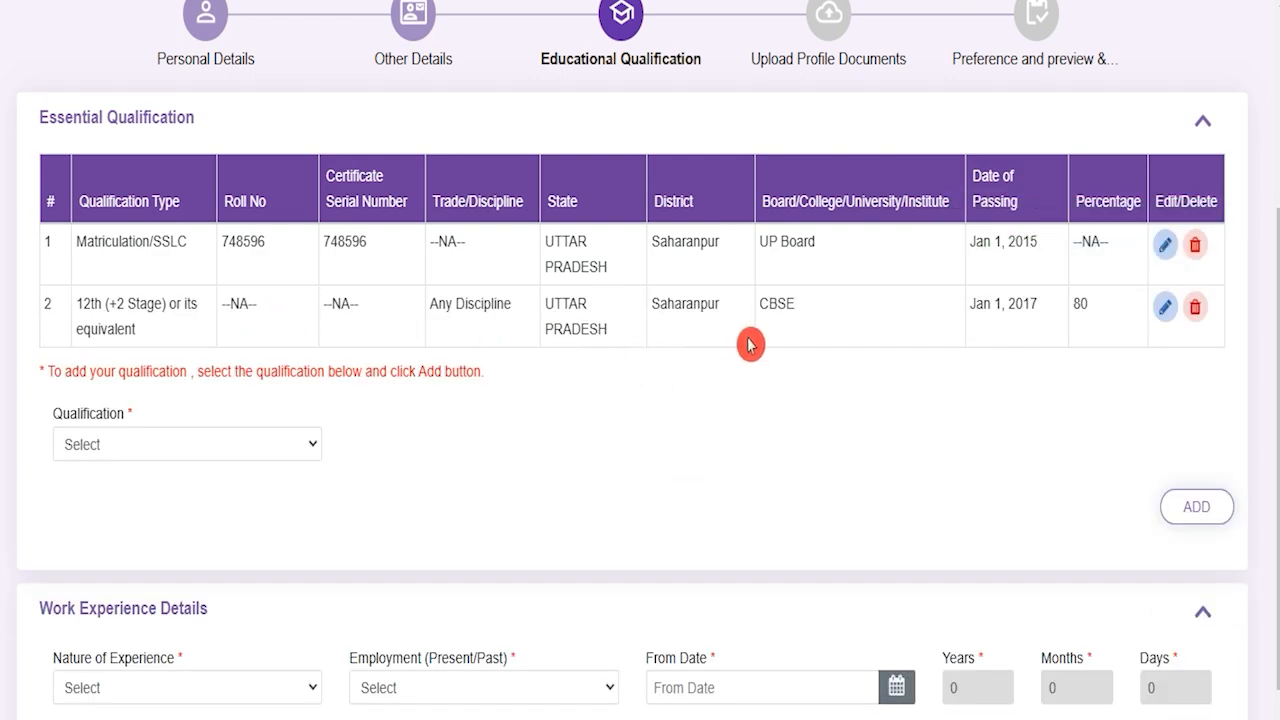
left_click(205, 457)
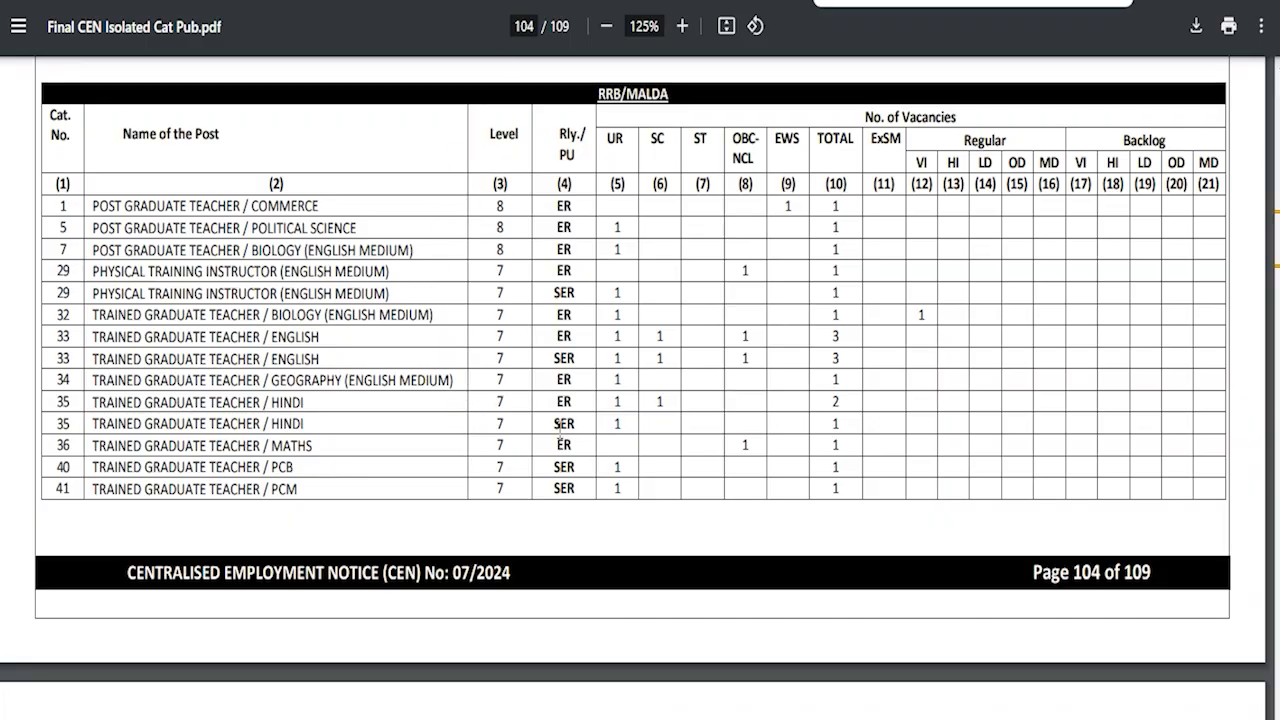
scroll(560, 424, "up", 15)
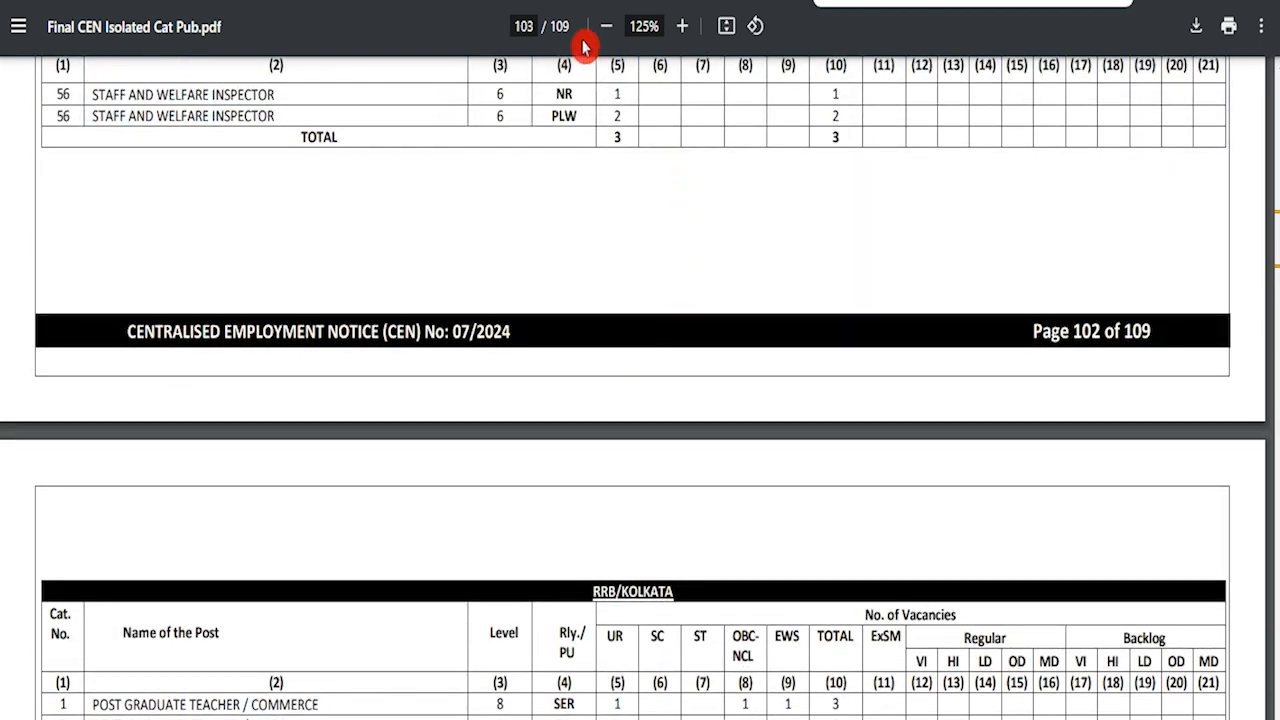
Step: On page 57, highlight the Post Graduate Teacher requirements: master's degree, B.Ed. and Hindi proficiency
left_click(528, 27)
type("57")
key("Return")
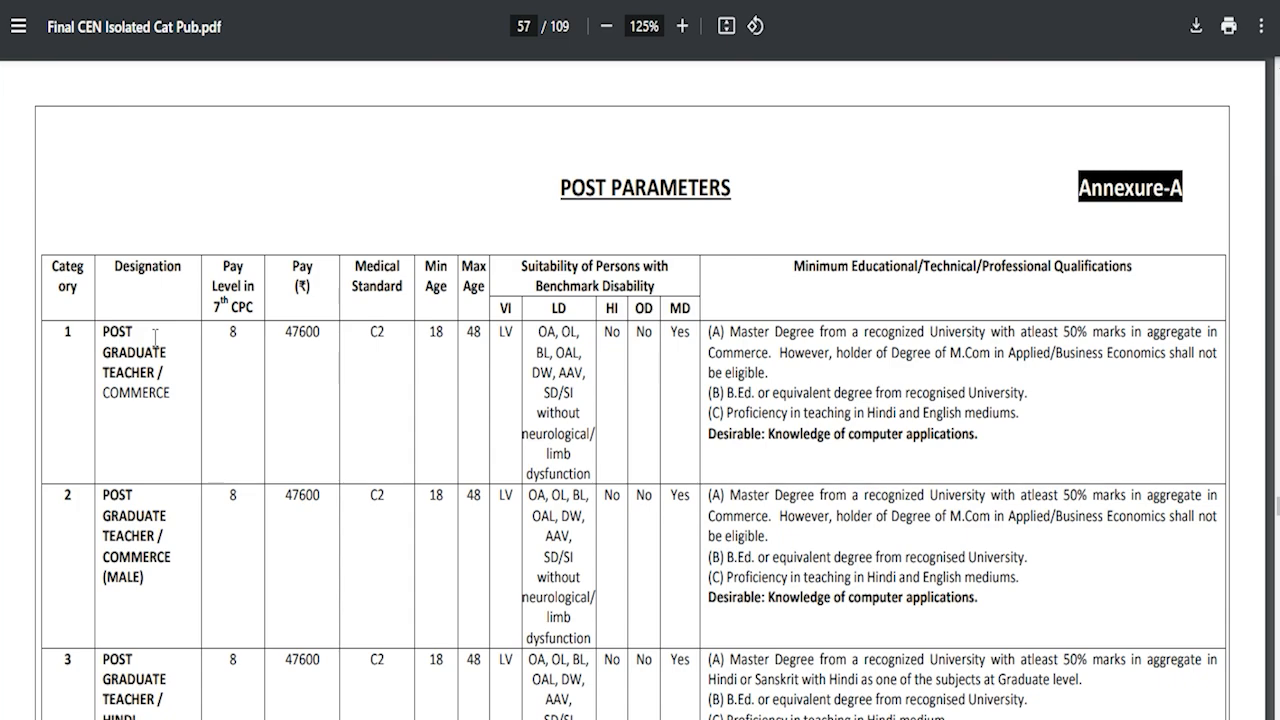
left_click_drag(106, 330, 156, 373)
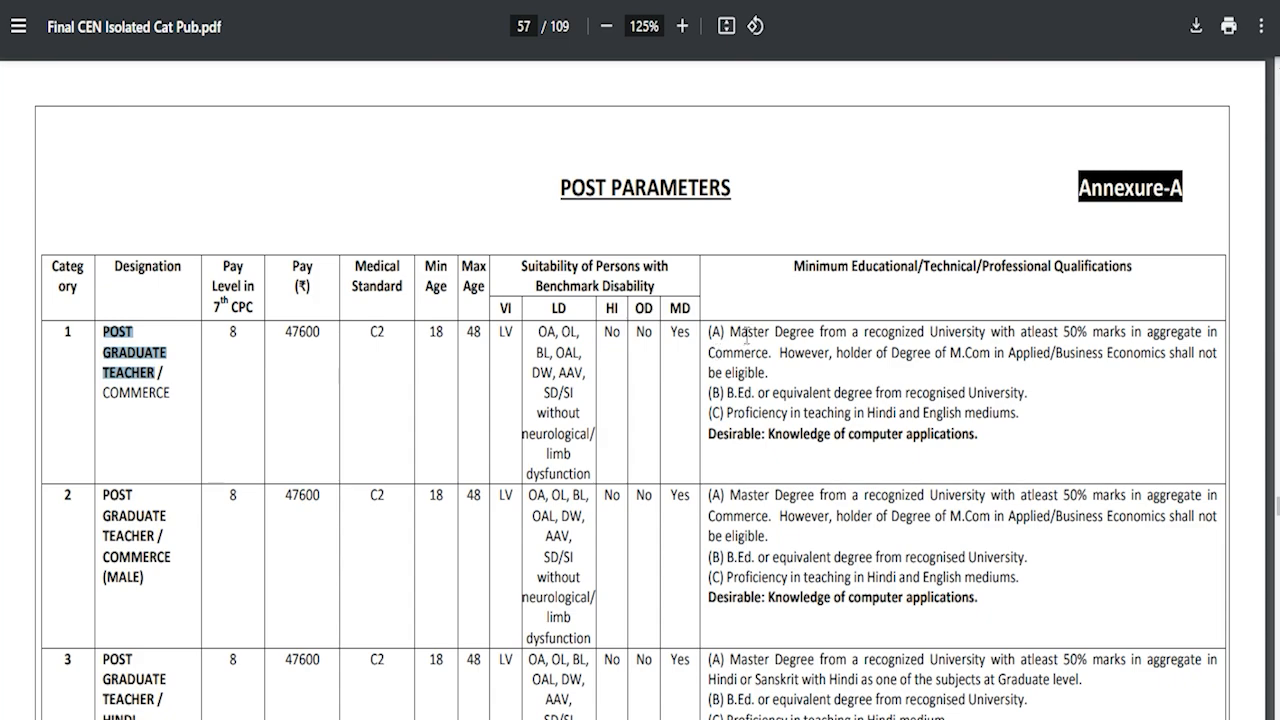
left_click_drag(746, 336, 924, 340)
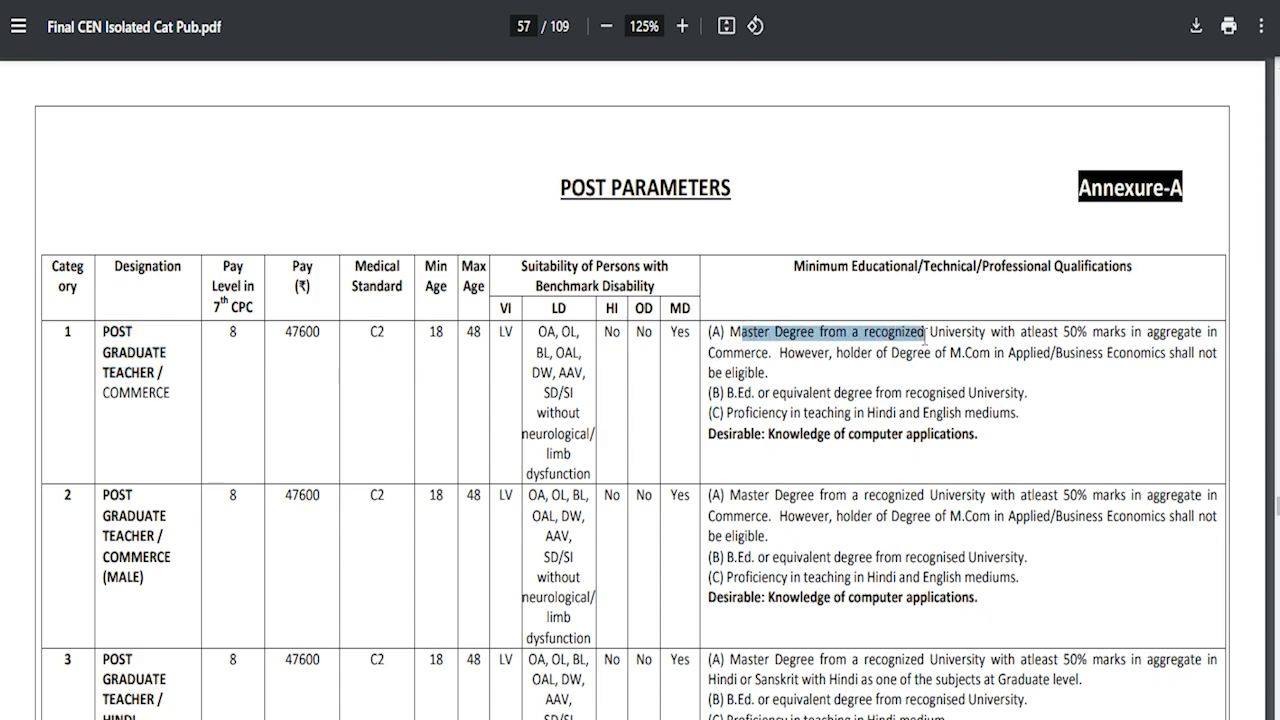
left_click_drag(741, 392, 812, 387)
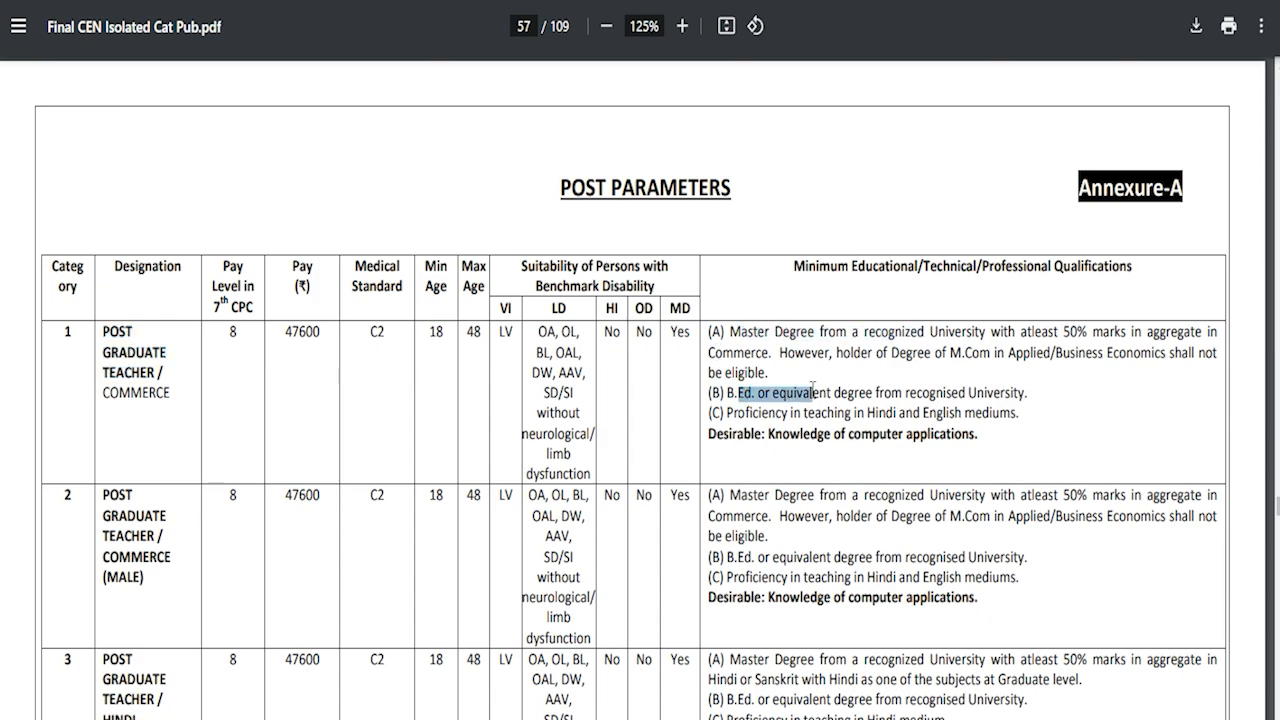
left_click_drag(741, 411, 893, 404)
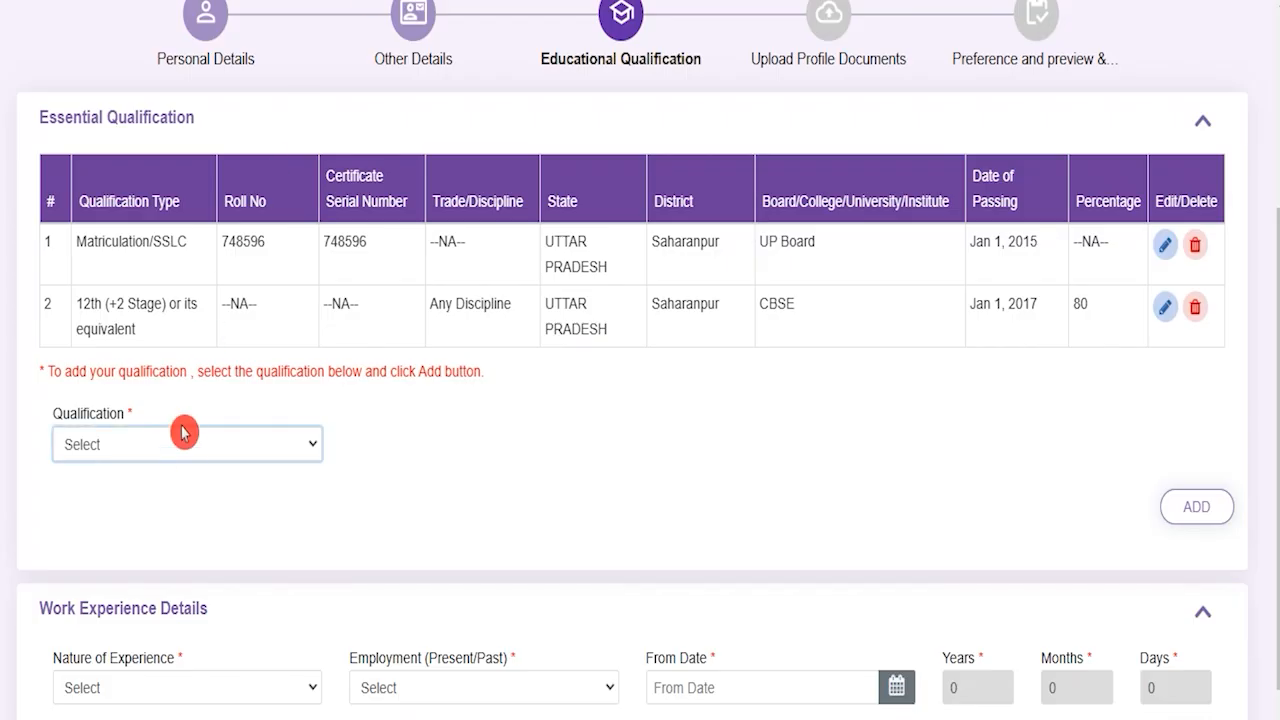
Step: Glance at the form's qualification list, then re-highlight the Post Graduate Teacher designations in rows 1 and 2
left_click(188, 449)
left_click(188, 450)
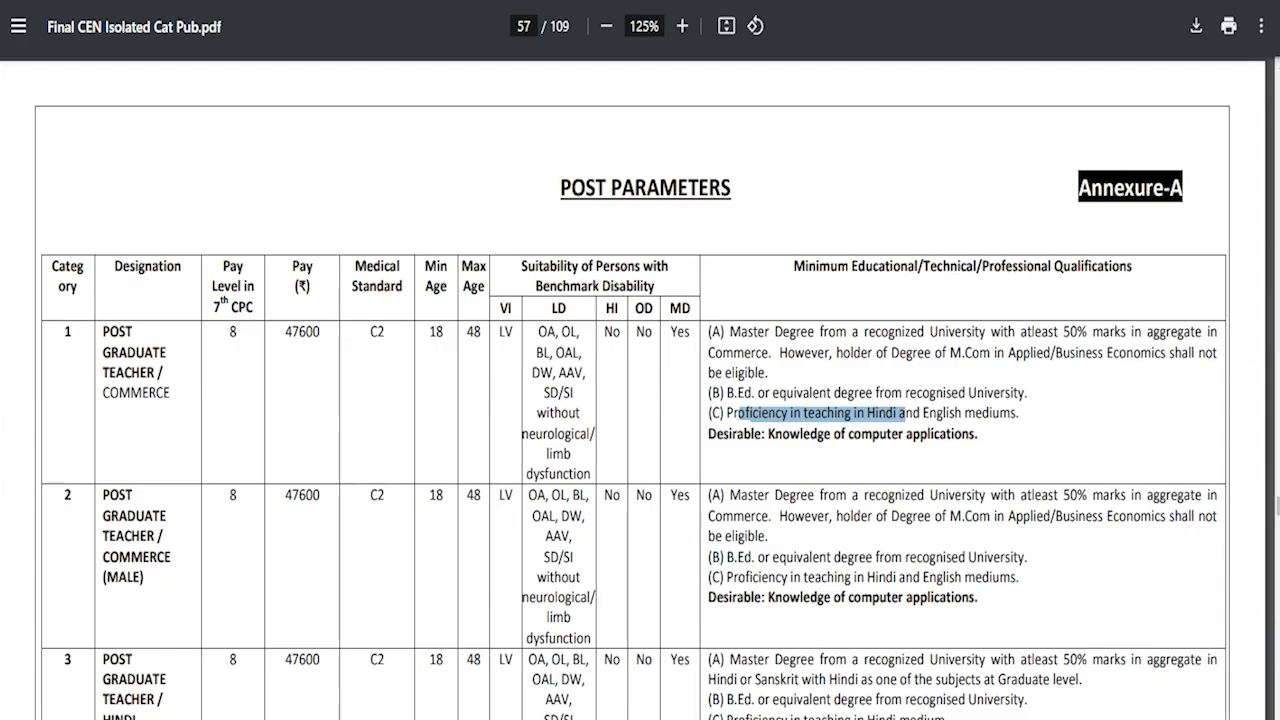
left_click_drag(102, 494, 158, 545)
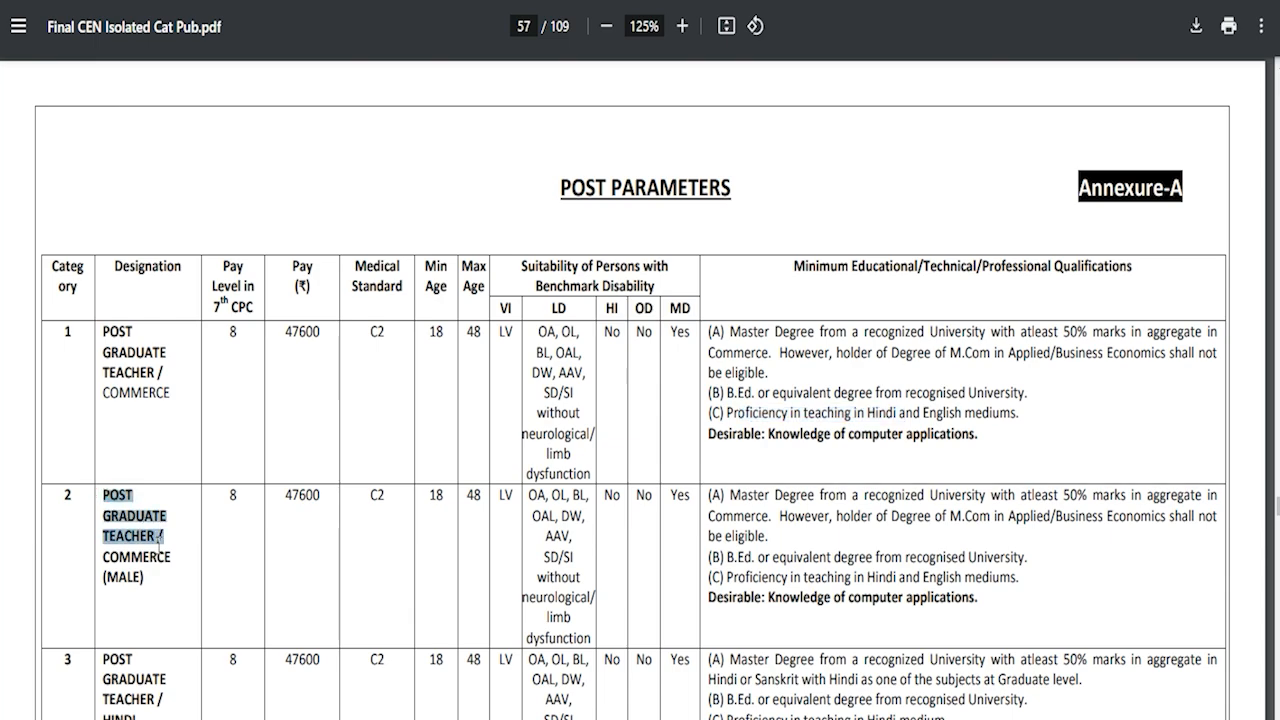
left_click_drag(102, 331, 163, 372)
scroll(338, 541, "down", 3)
left_click_drag(104, 562, 150, 582)
scroll(150, 582, "down", 10)
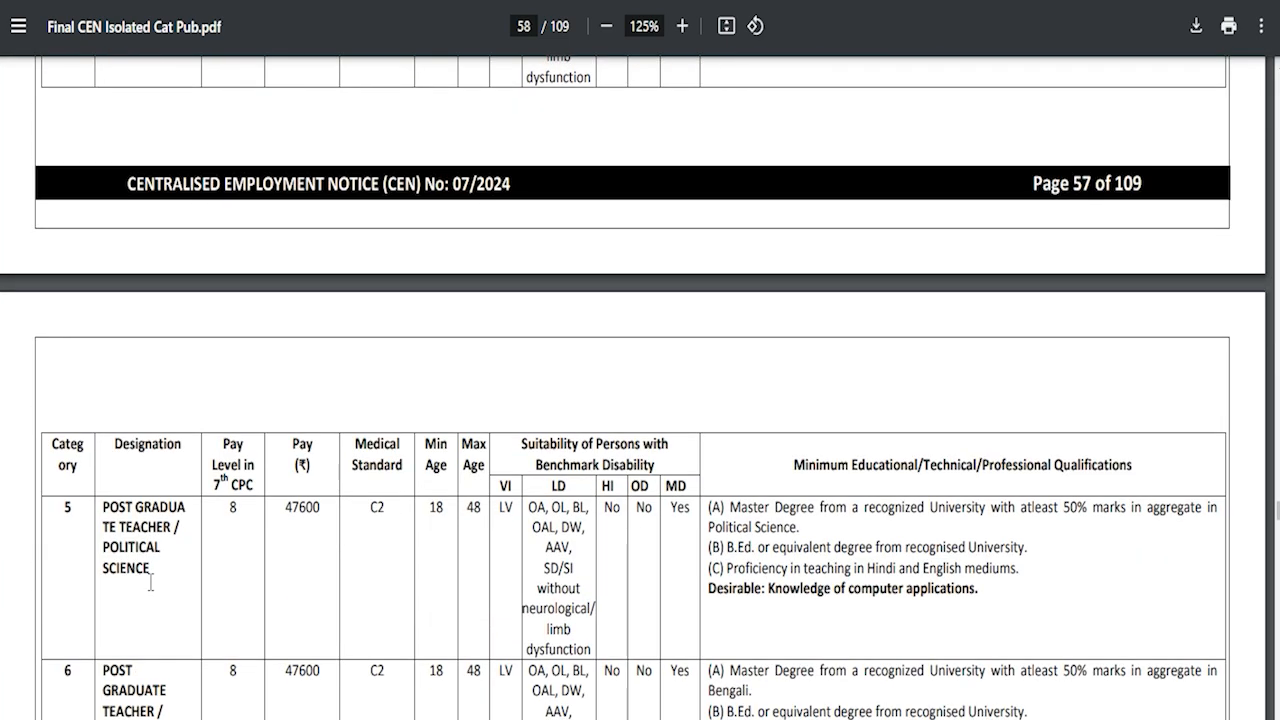
Step: Highlight the political science teacher post and later the bachelor's degree requirement in row 23
left_click_drag(107, 510, 163, 549)
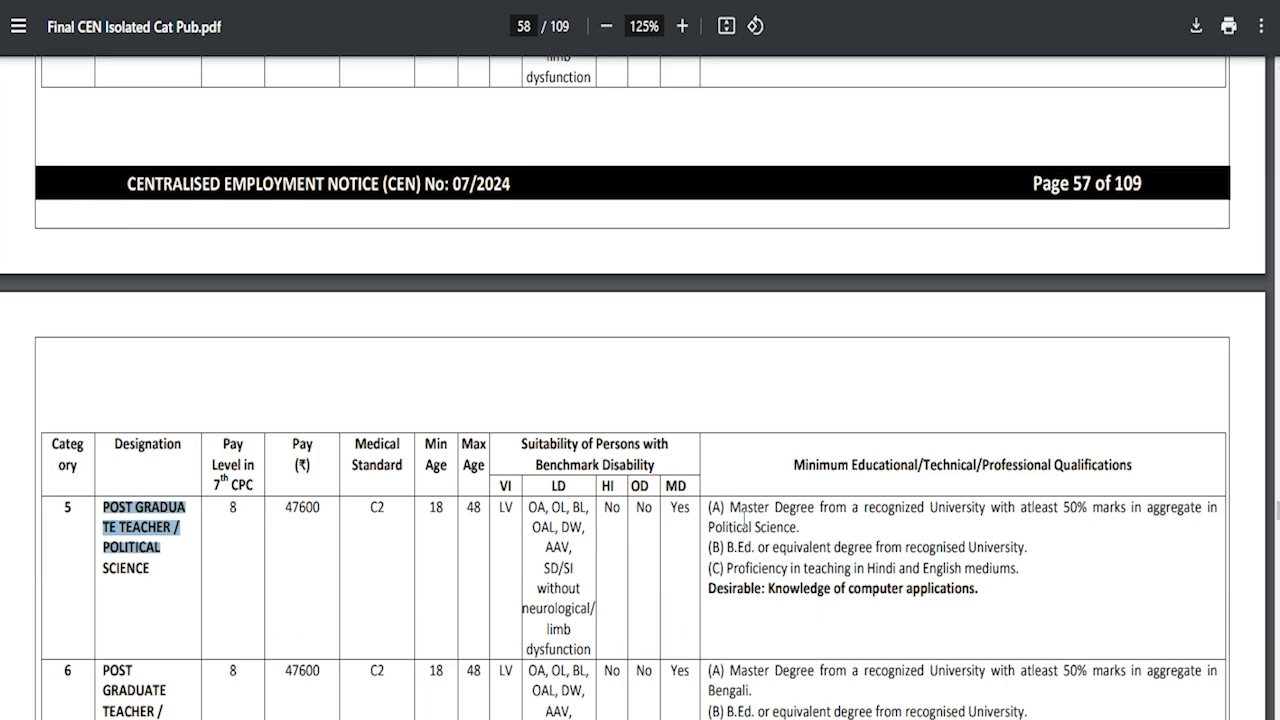
scroll(744, 517, "down", 15)
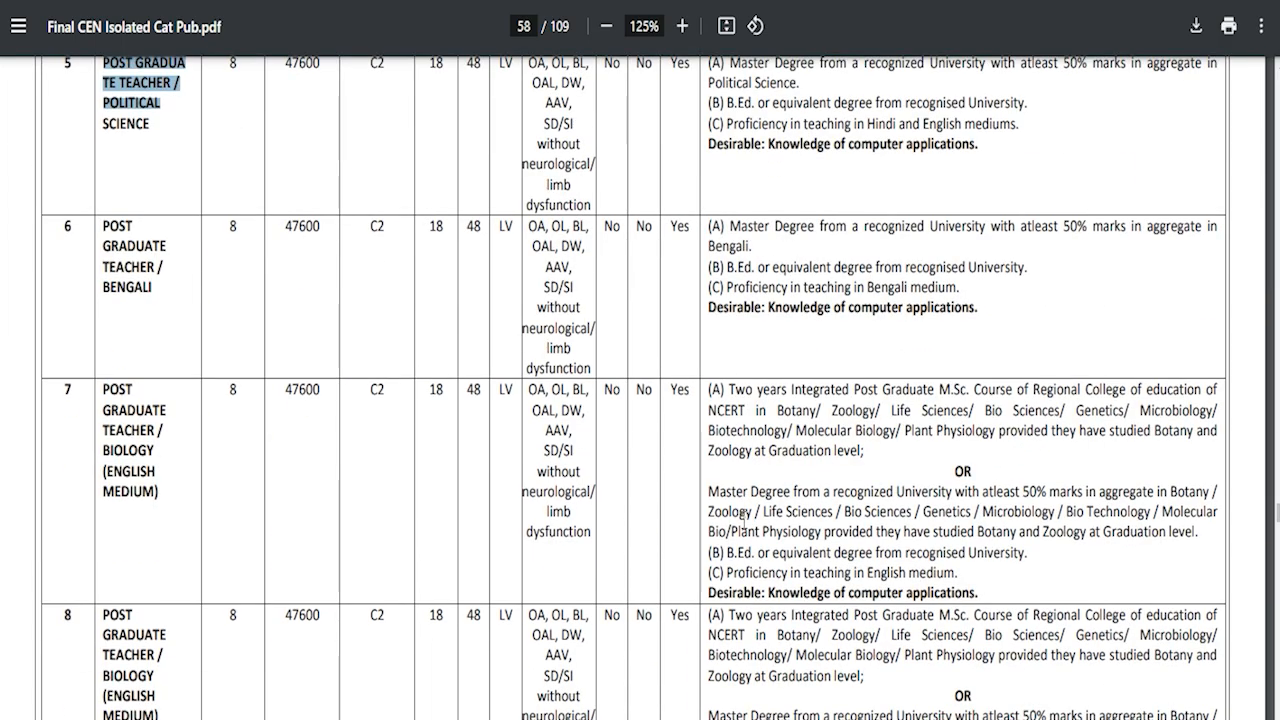
scroll(743, 517, "down", 14)
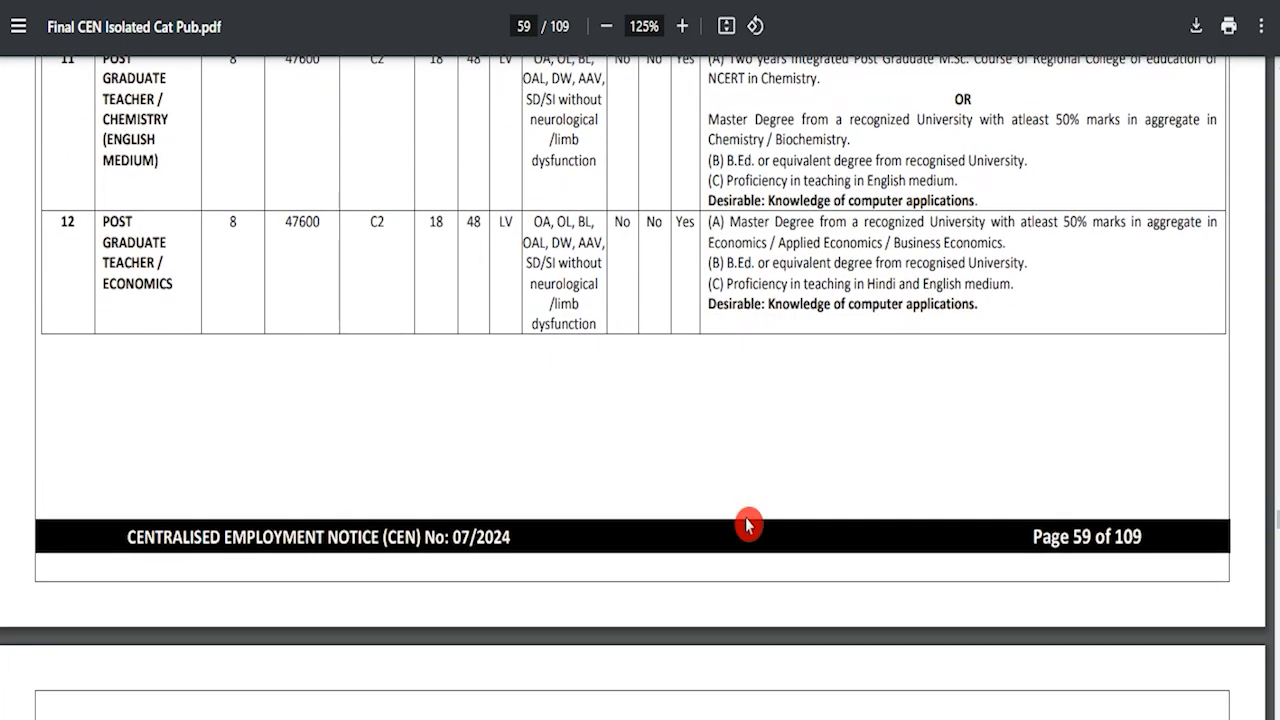
scroll(746, 524, "down", 15)
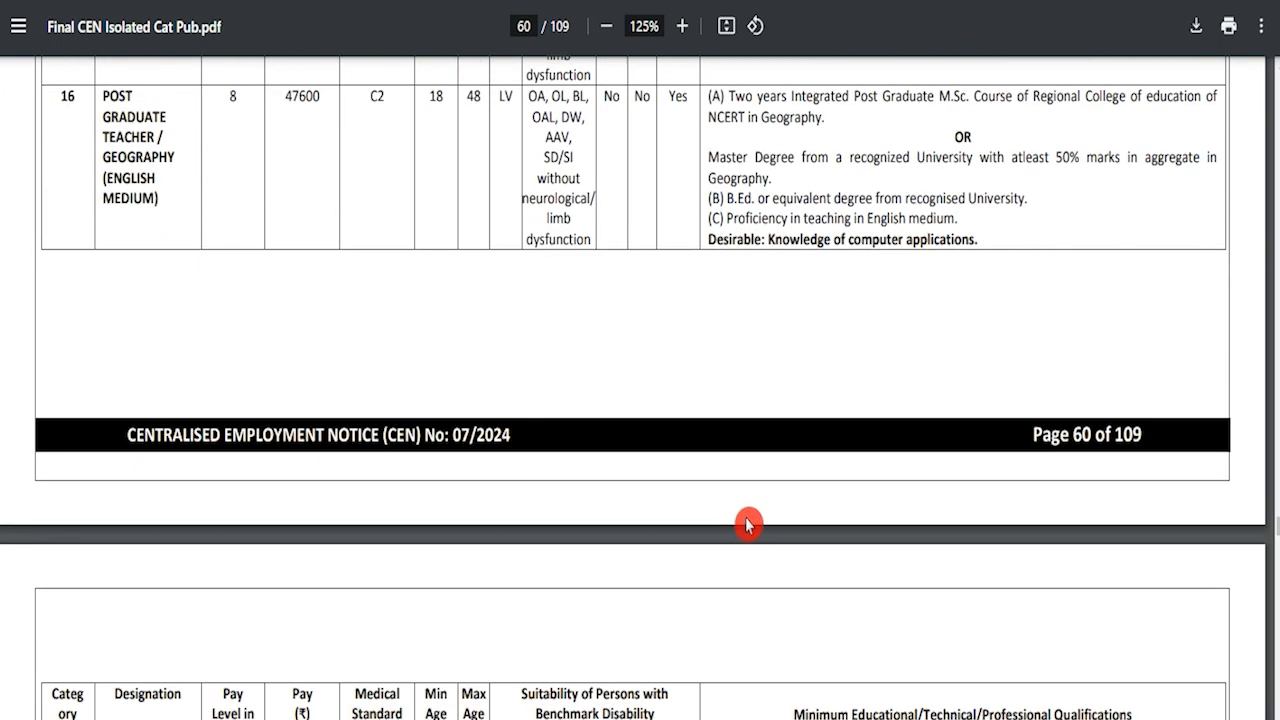
scroll(748, 522, "down", 10)
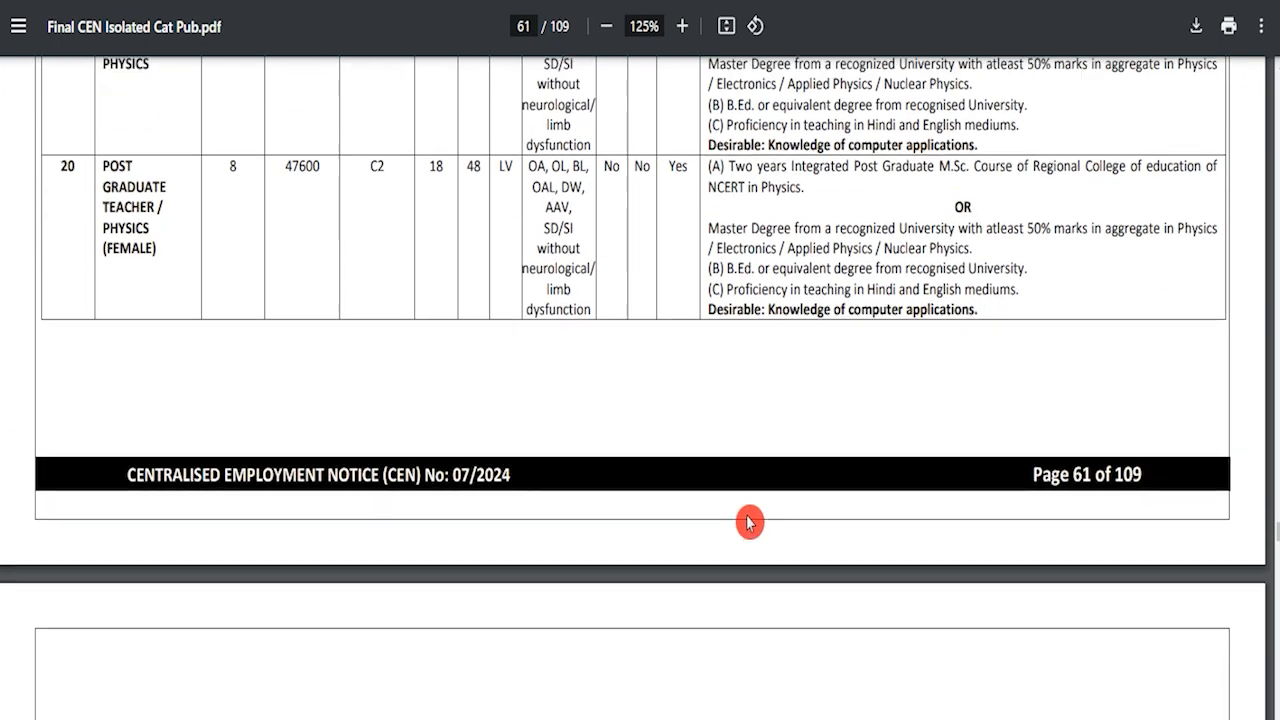
left_click_drag(728, 291, 968, 352)
scroll(766, 266, "down", 3)
left_click_drag(711, 222, 826, 246)
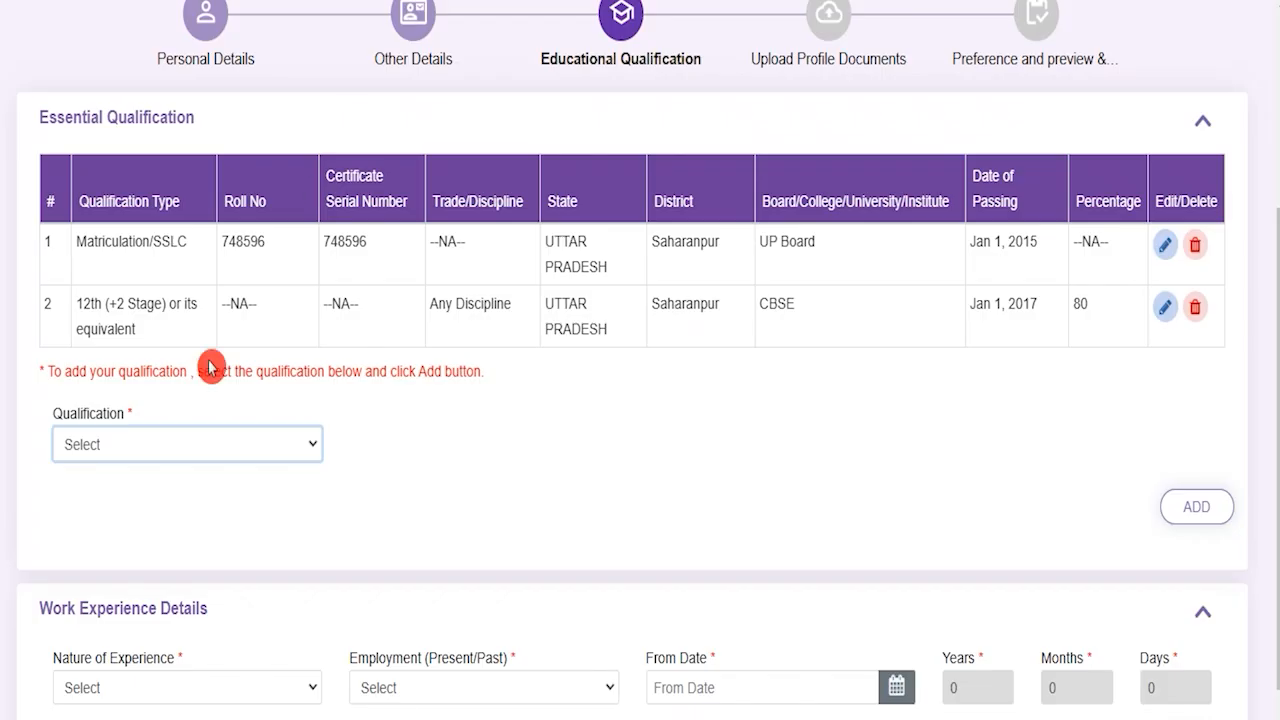
Step: Choose Teacher Eligibility Test (TET) with TET discipline, Uttar Pradesh and Saharanpur
left_click(228, 445)
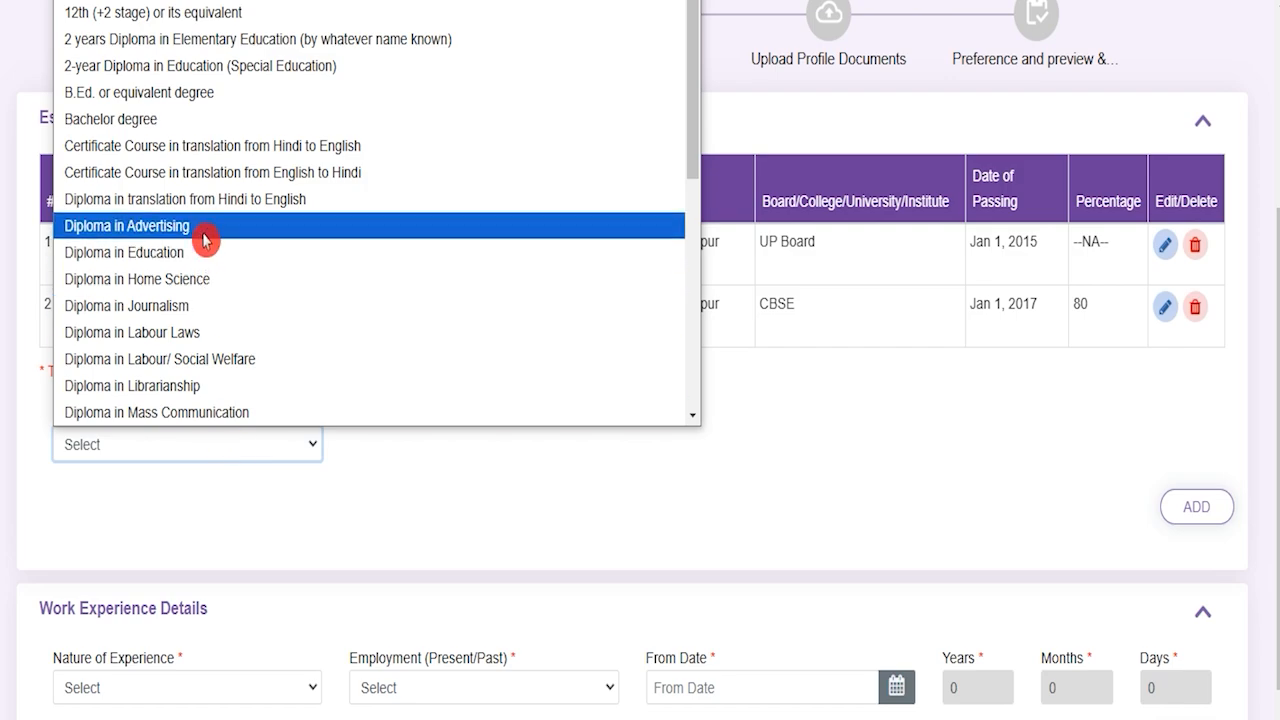
scroll(205, 238, "down", 3)
scroll(205, 238, "down", 3)
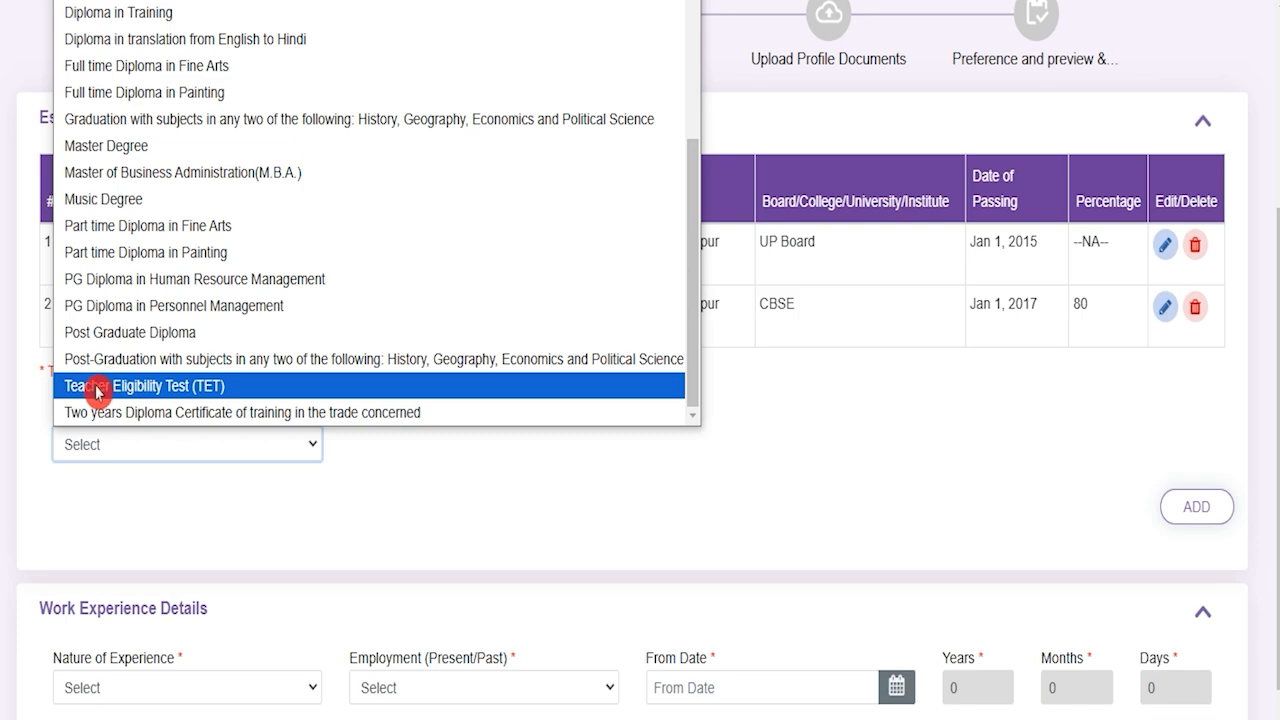
left_click(168, 392)
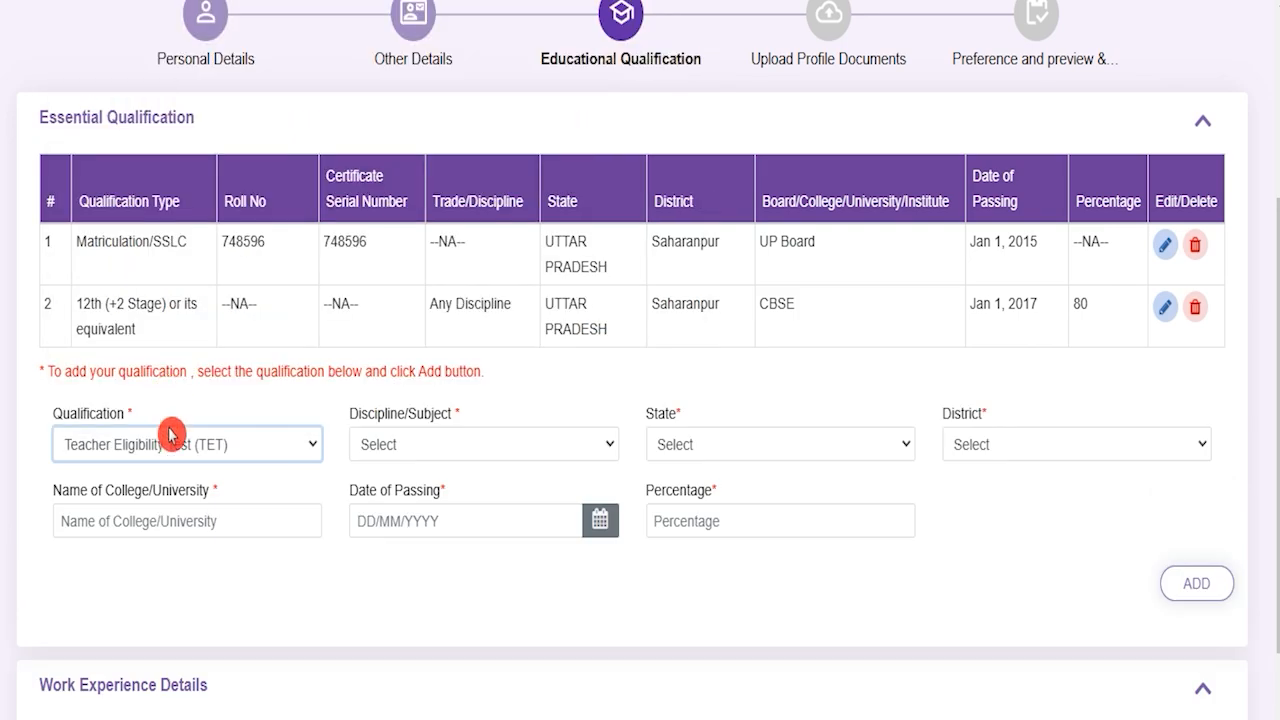
left_click(437, 446)
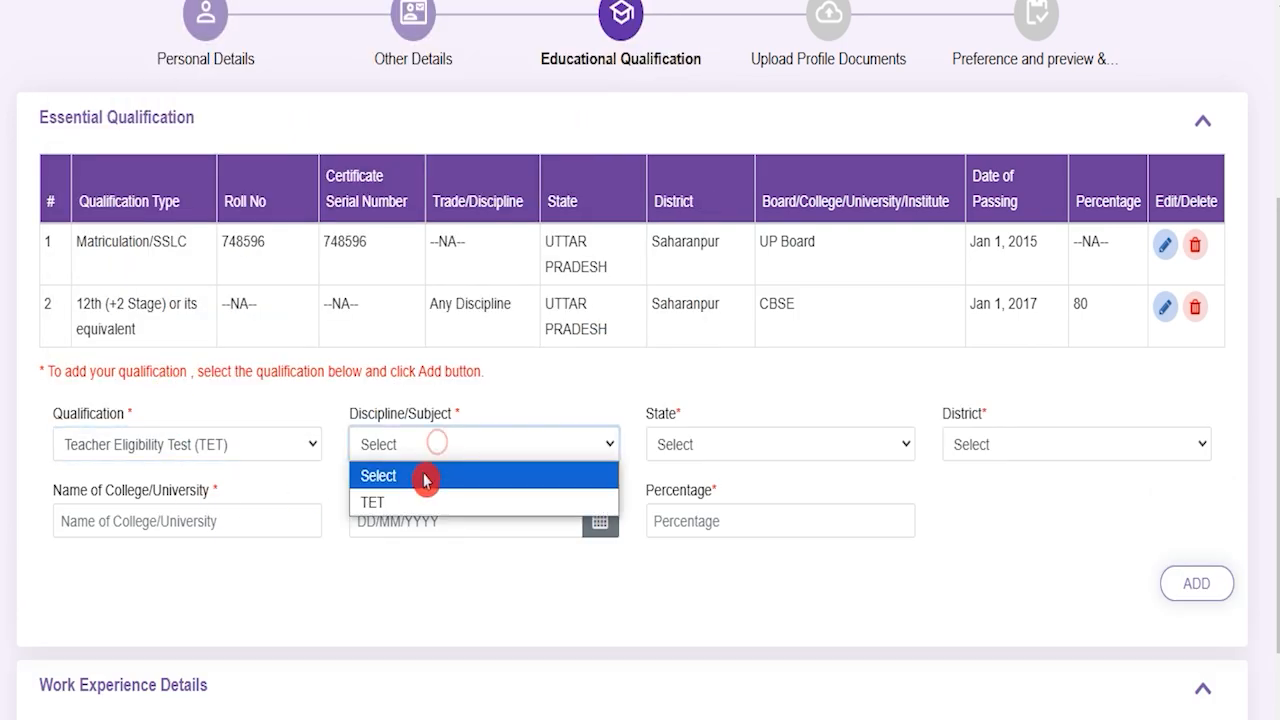
left_click(414, 503)
left_click(732, 456)
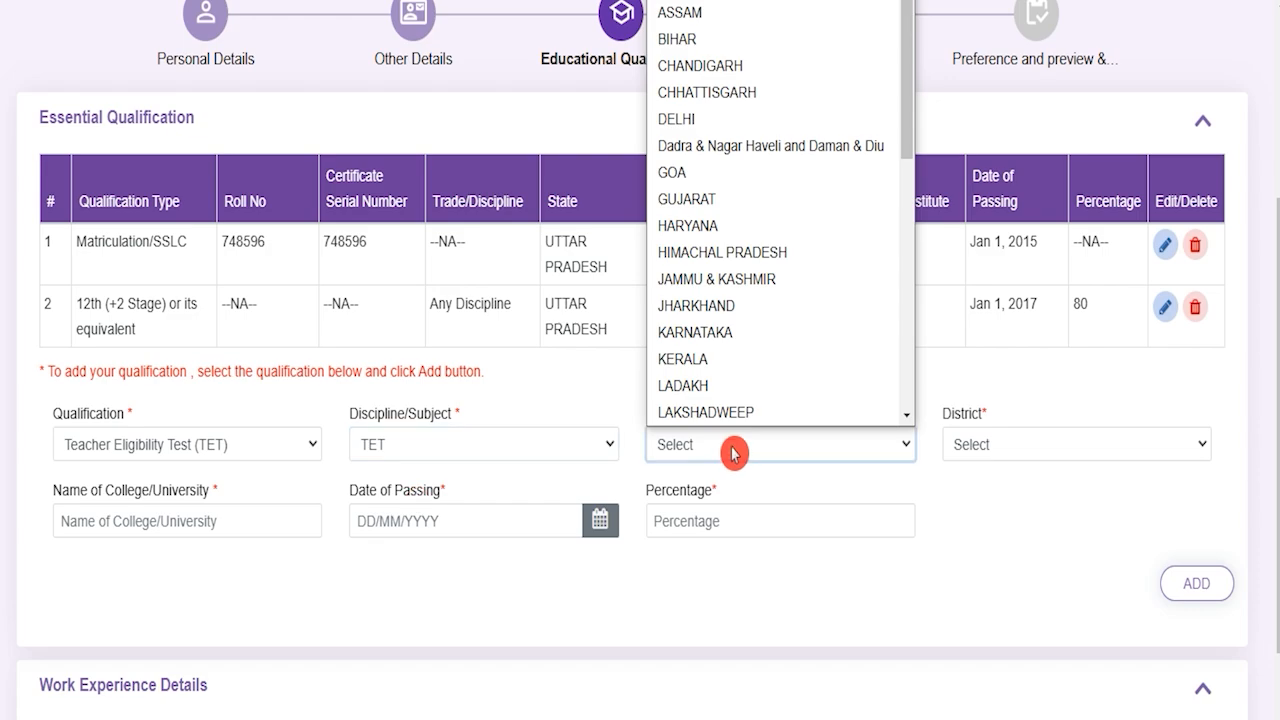
key("u")
key("Return")
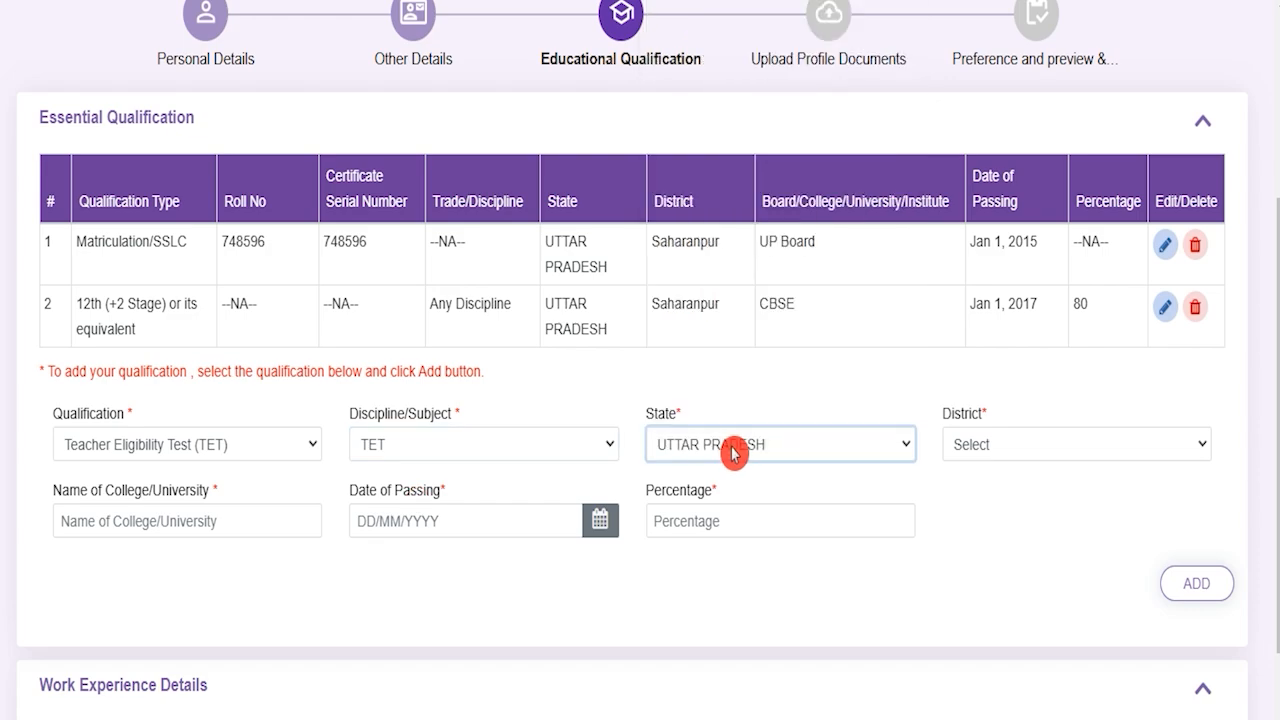
left_click(1052, 455)
key("s")
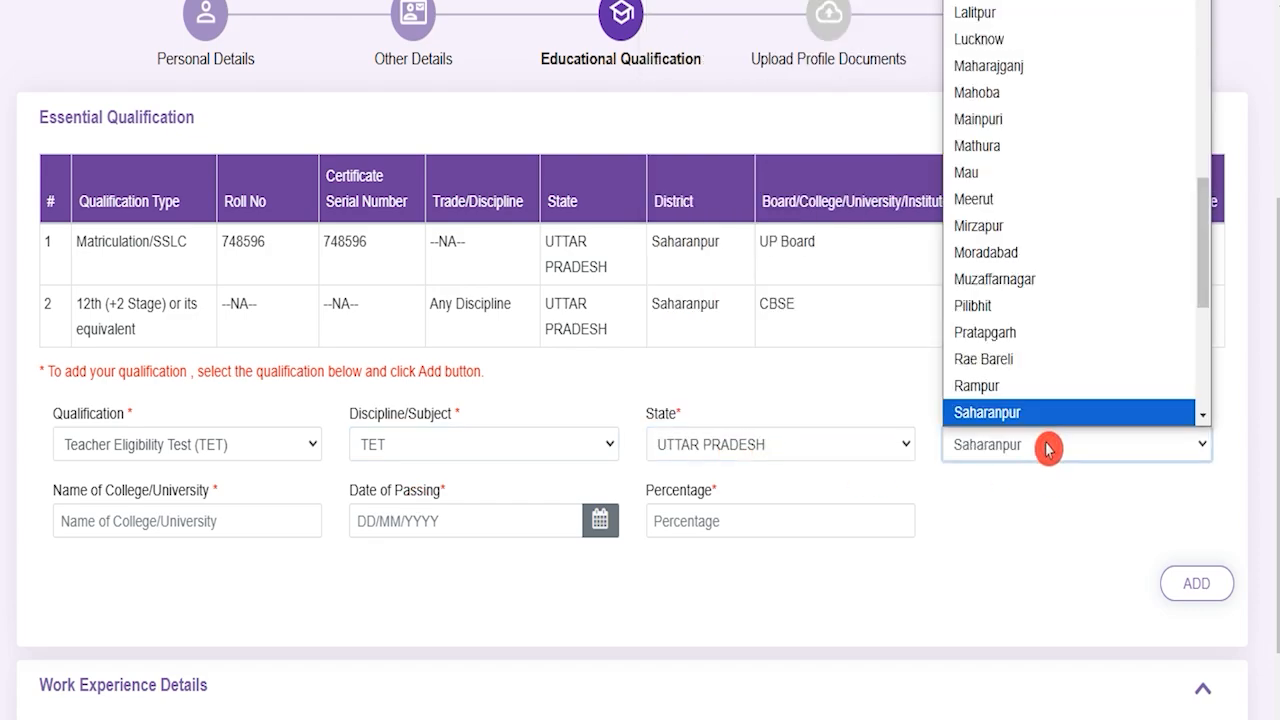
key("Return")
Step: Enter college JIC and 80 percent, then add the TET qualification
left_click(188, 516)
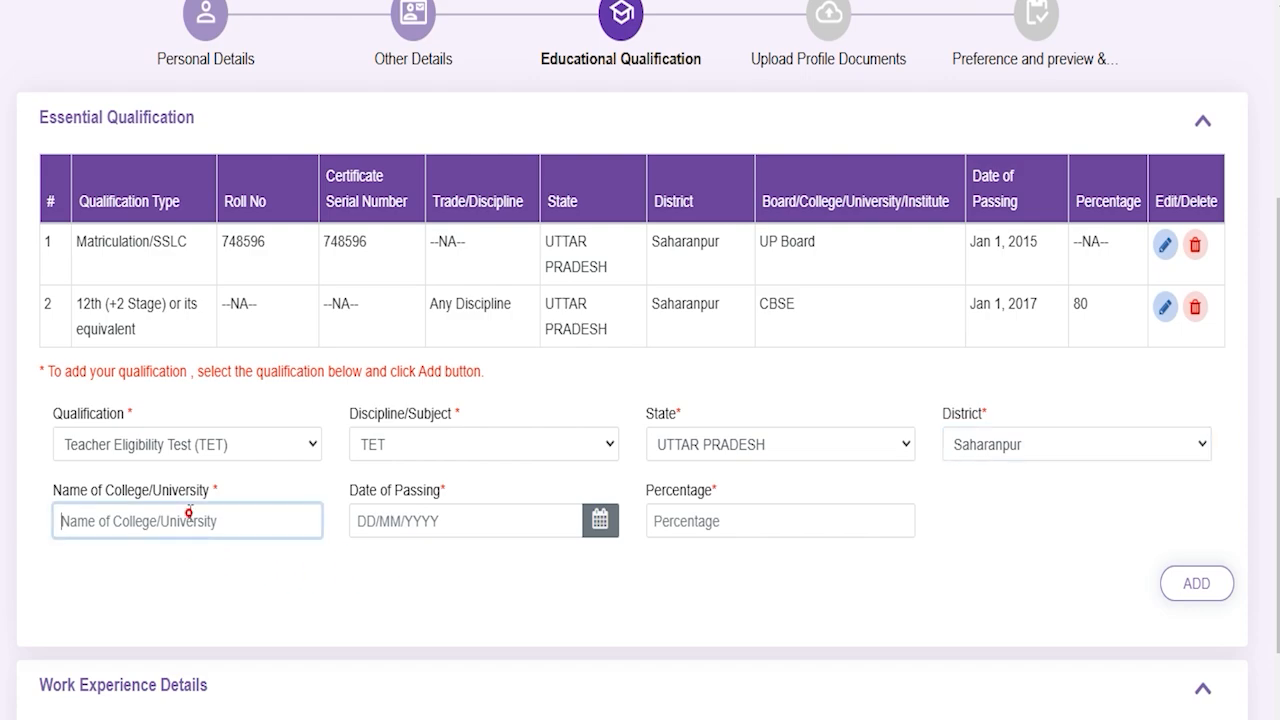
type("JIC")
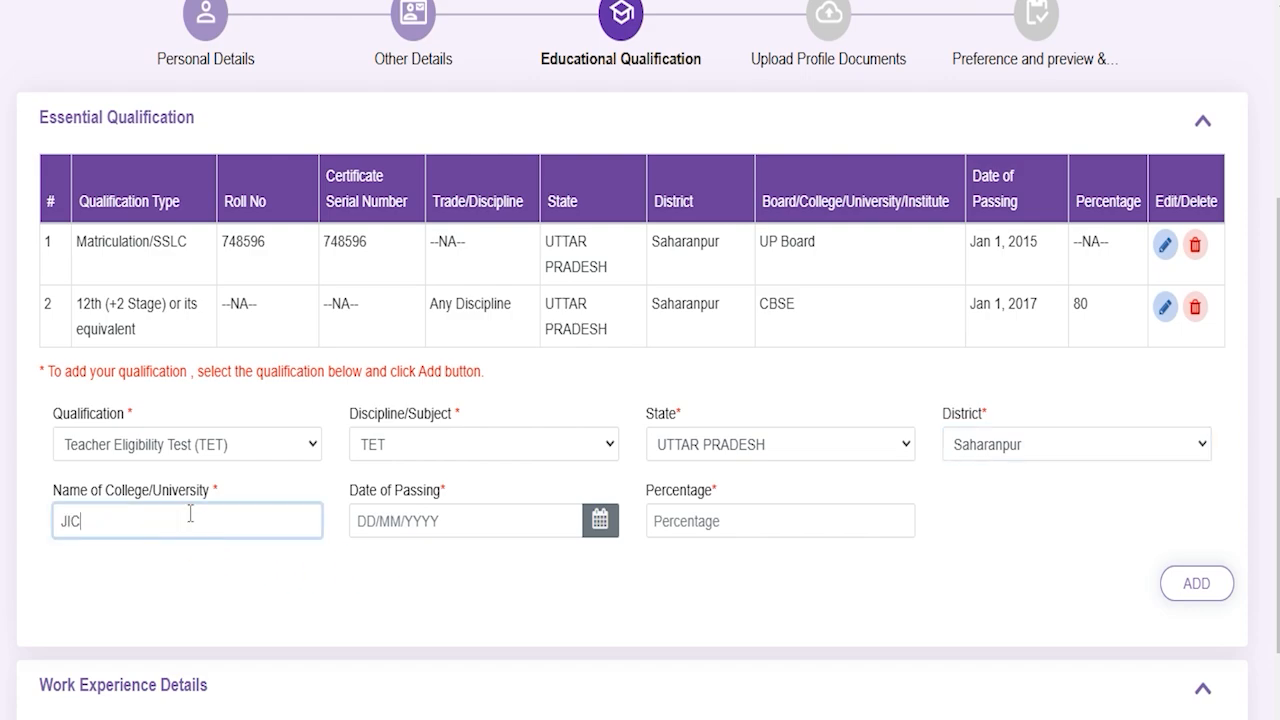
left_click(402, 514)
left_click(768, 524)
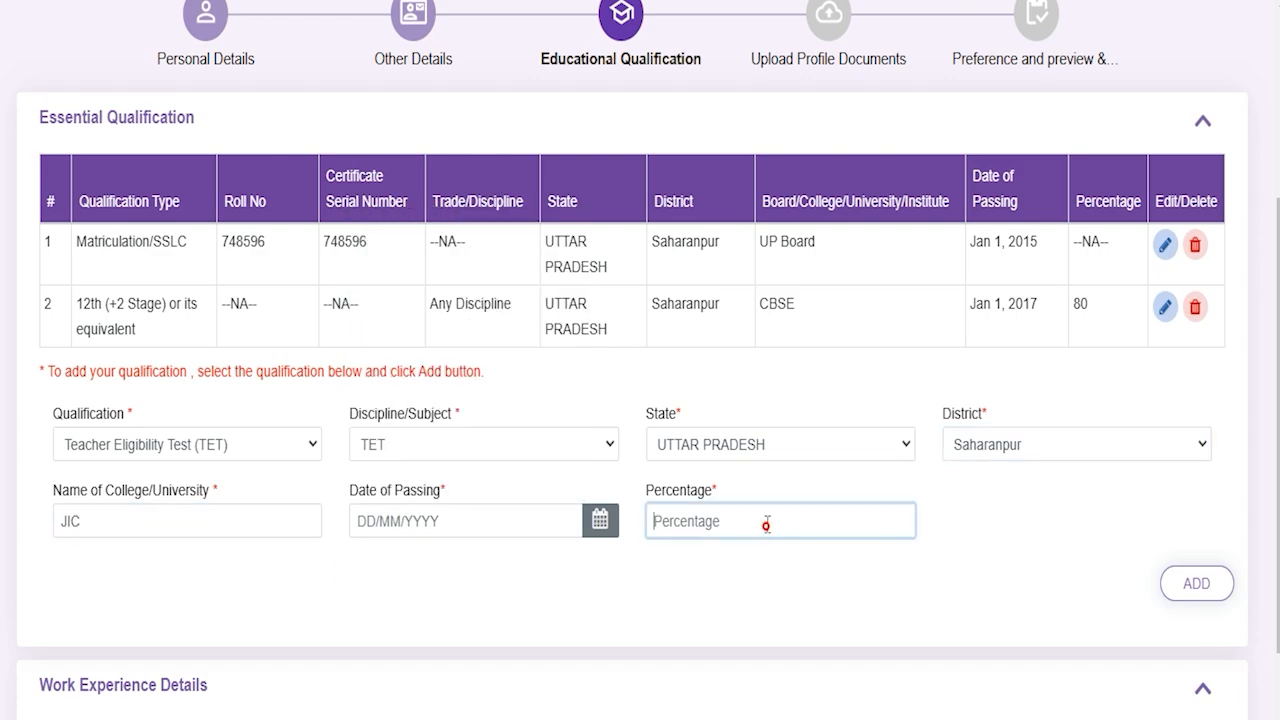
type("80")
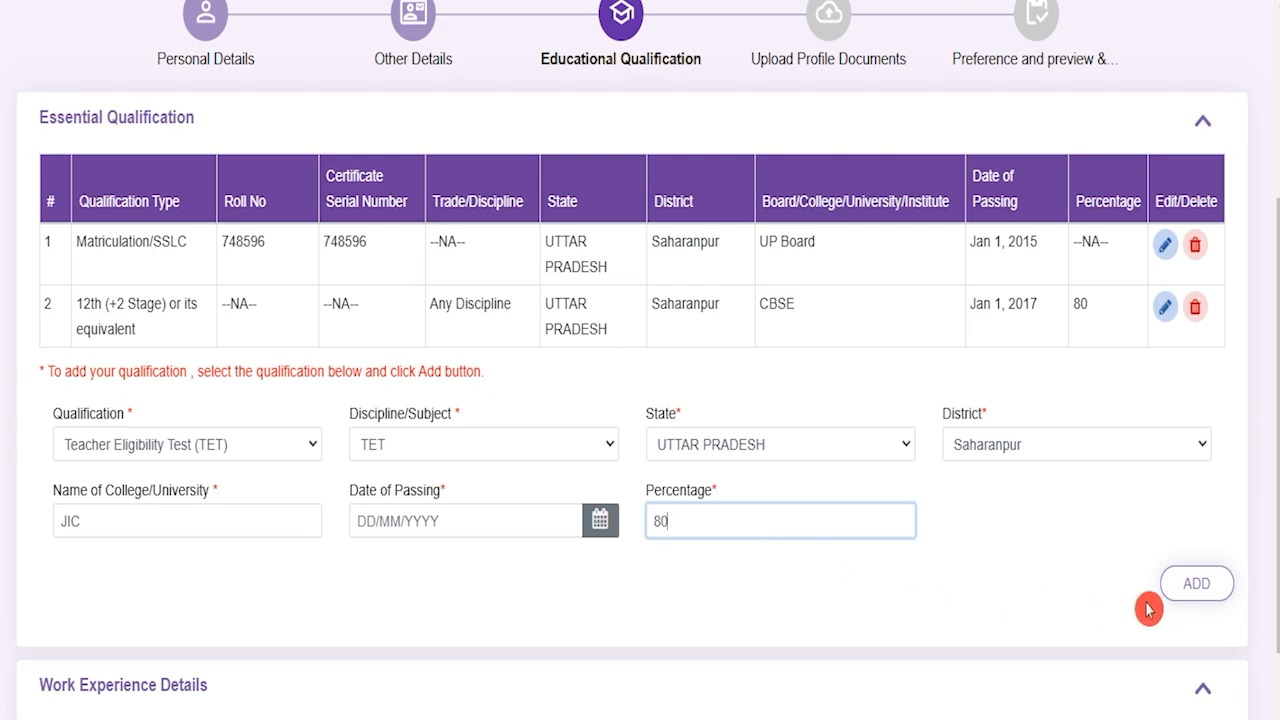
left_click(1198, 598)
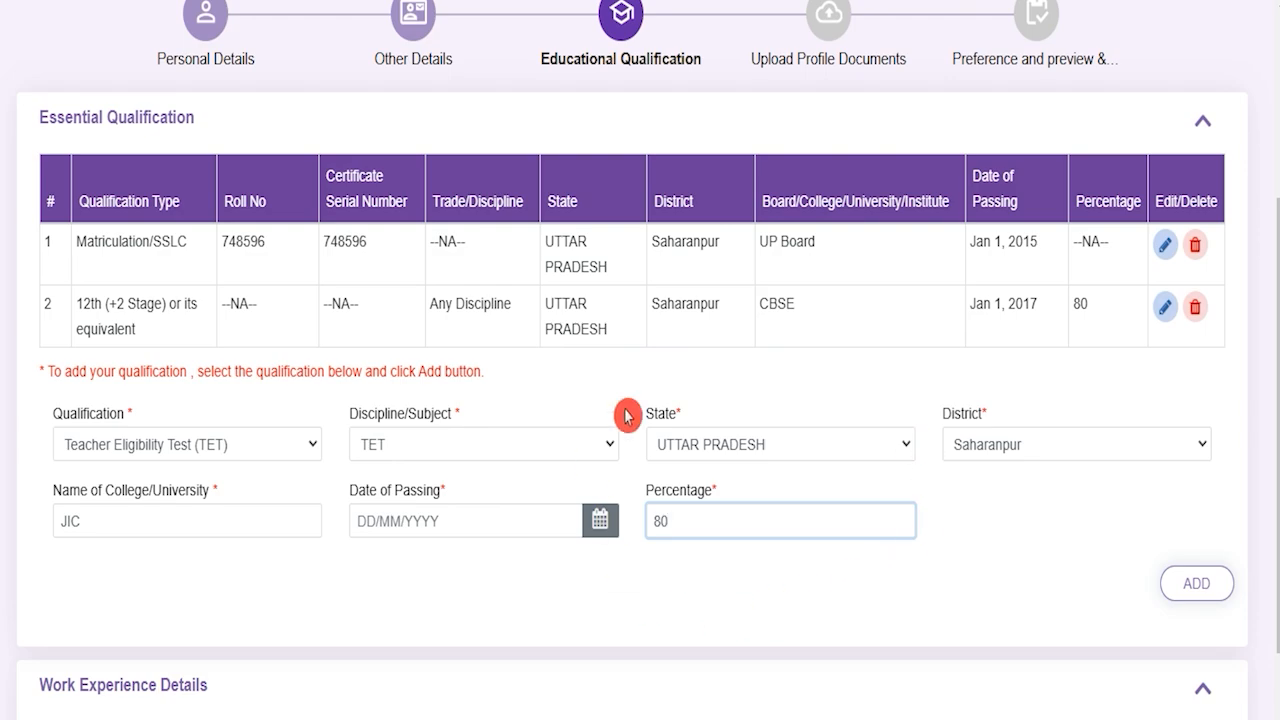
scroll(593, 593, "down", 2)
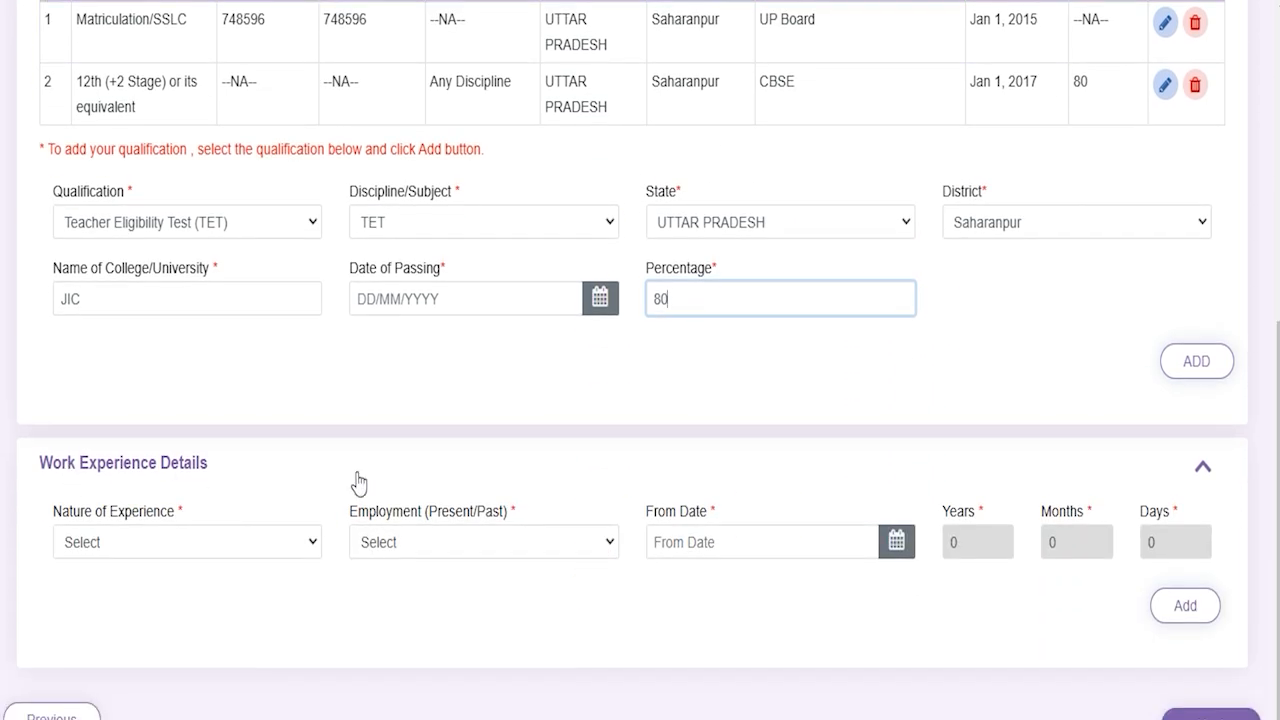
left_click(200, 558)
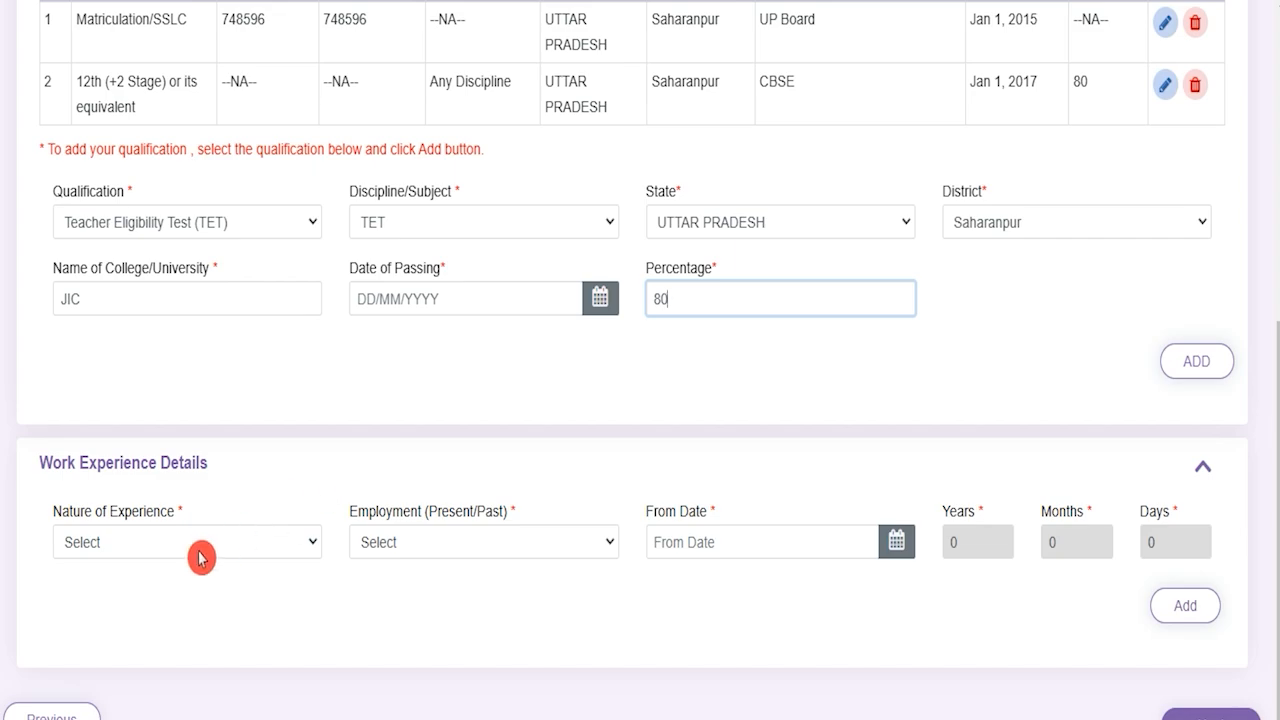
left_click(200, 558)
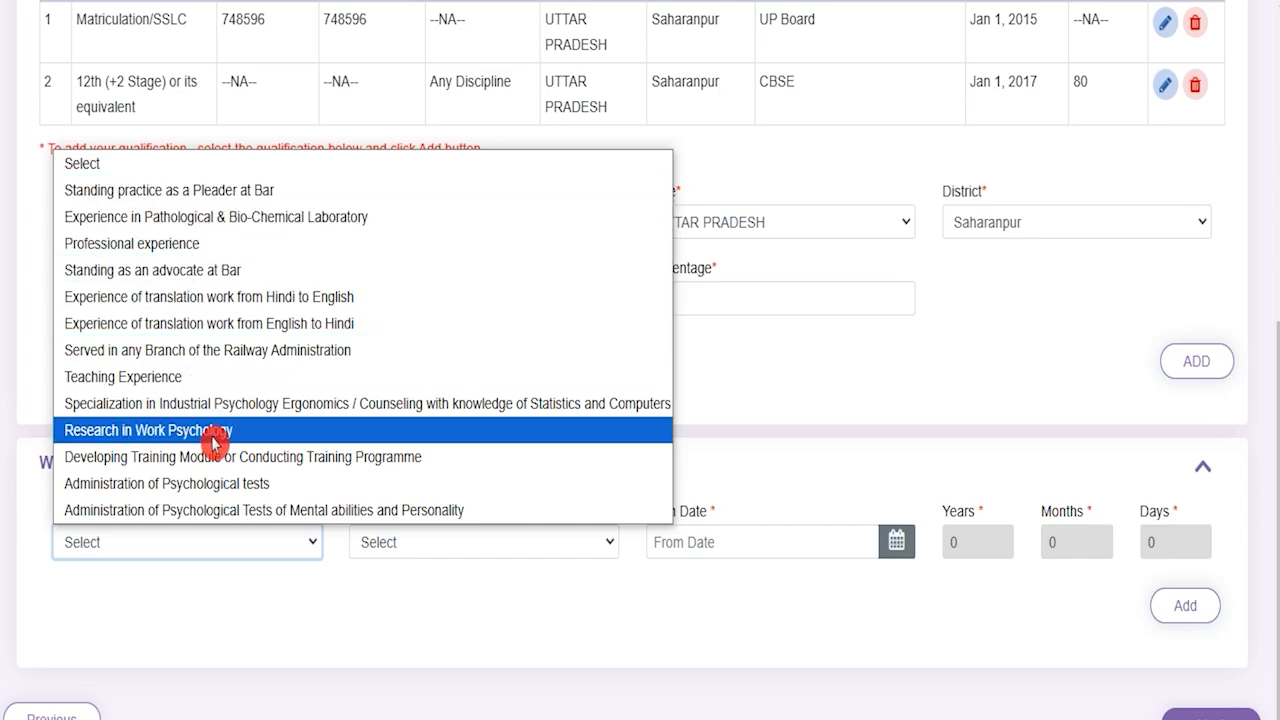
left_click(355, 626)
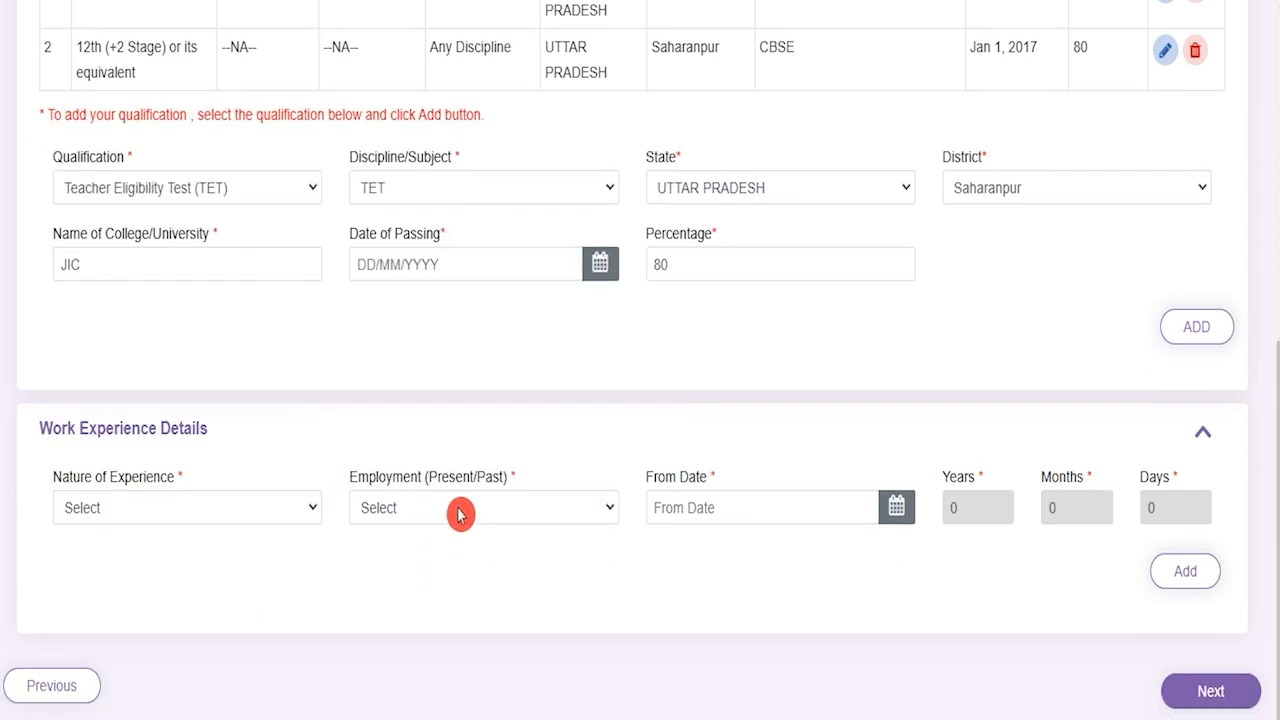
left_click(458, 510)
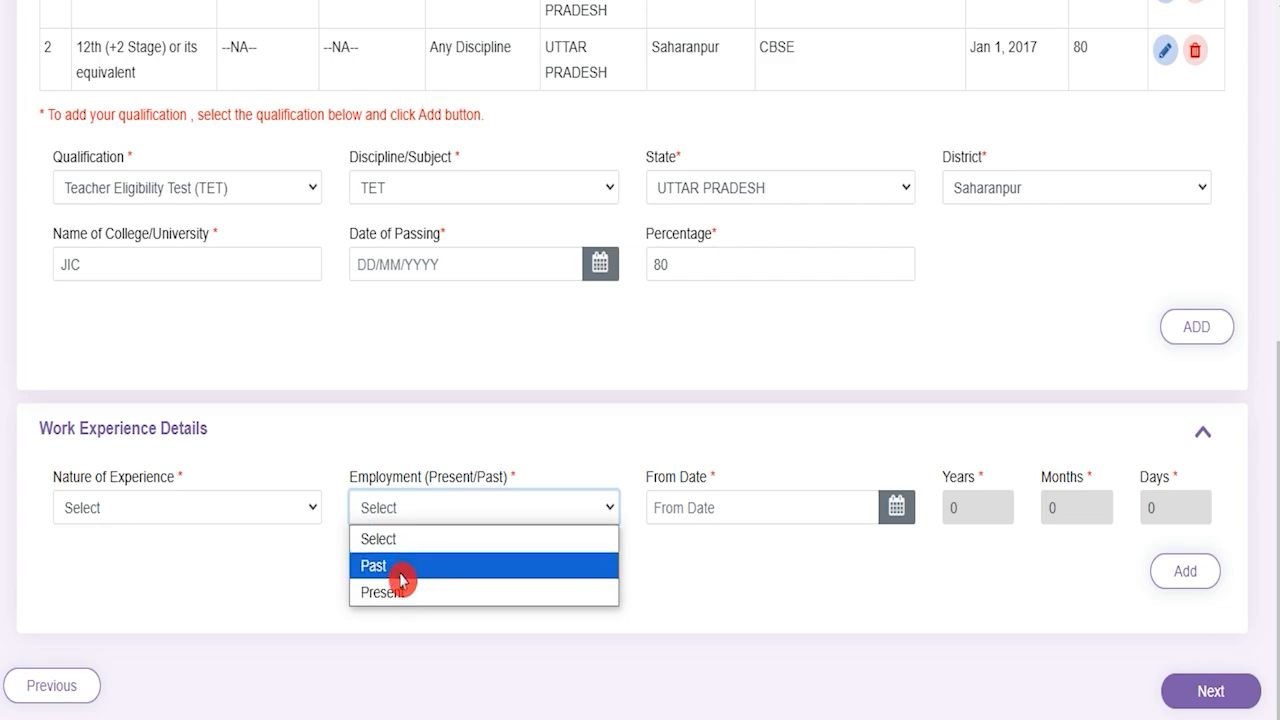
left_click(794, 603)
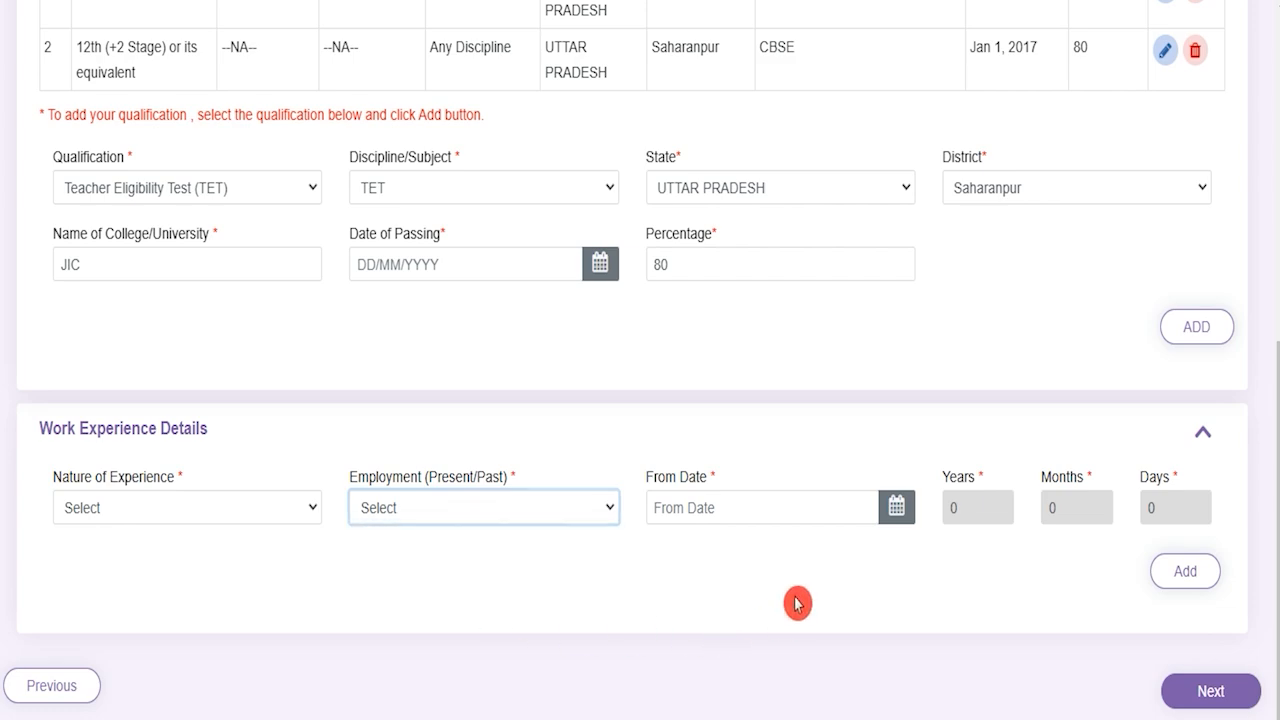
left_click(772, 507)
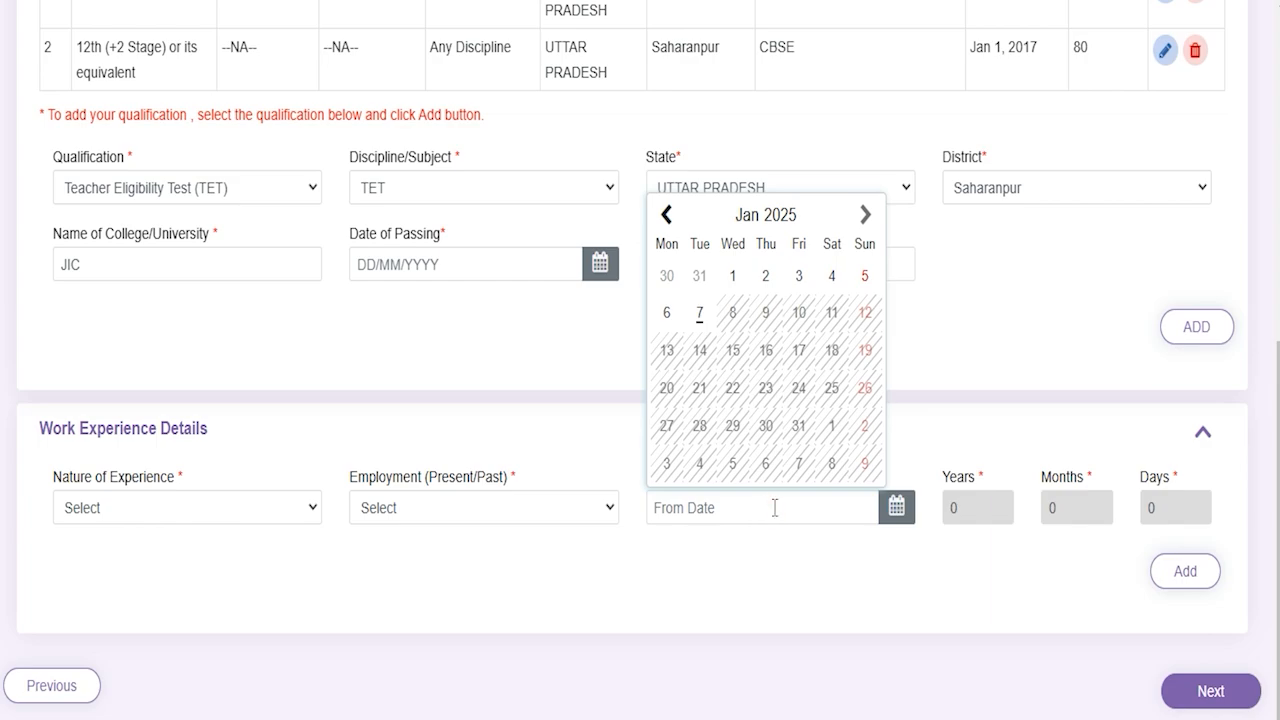
left_click(873, 601)
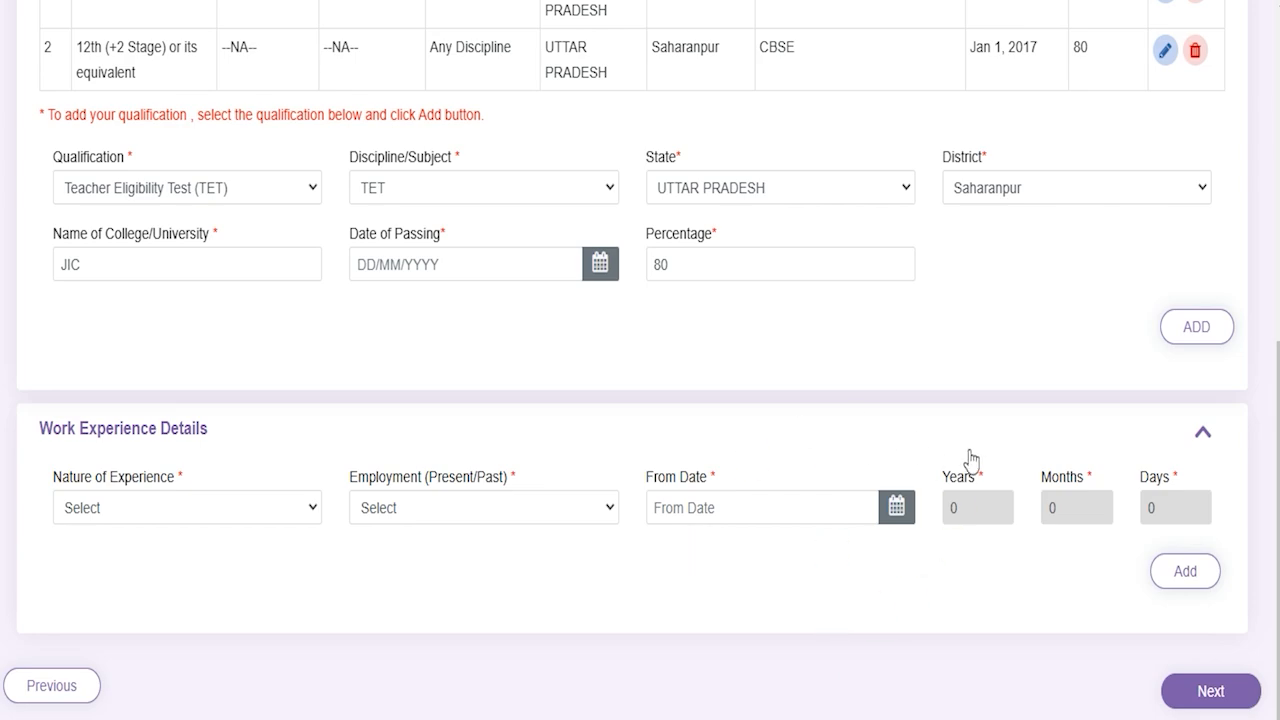
left_click(1210, 691)
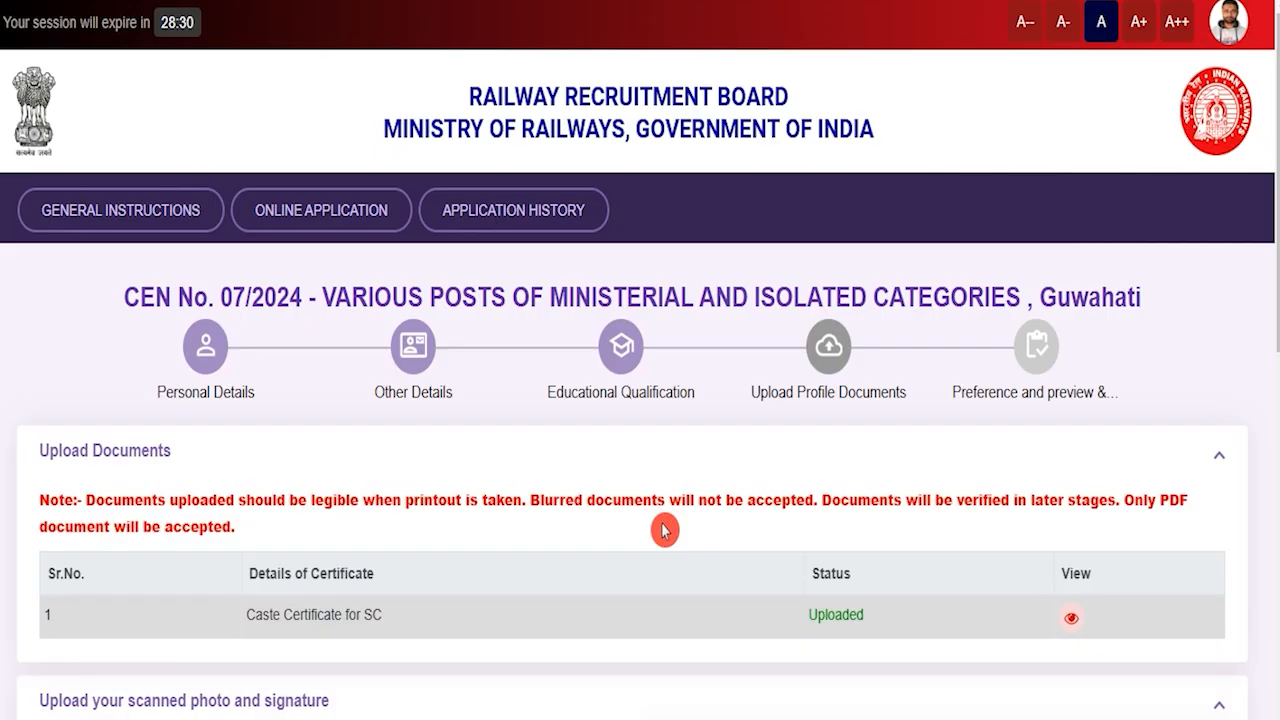
scroll(664, 530, "down", 10)
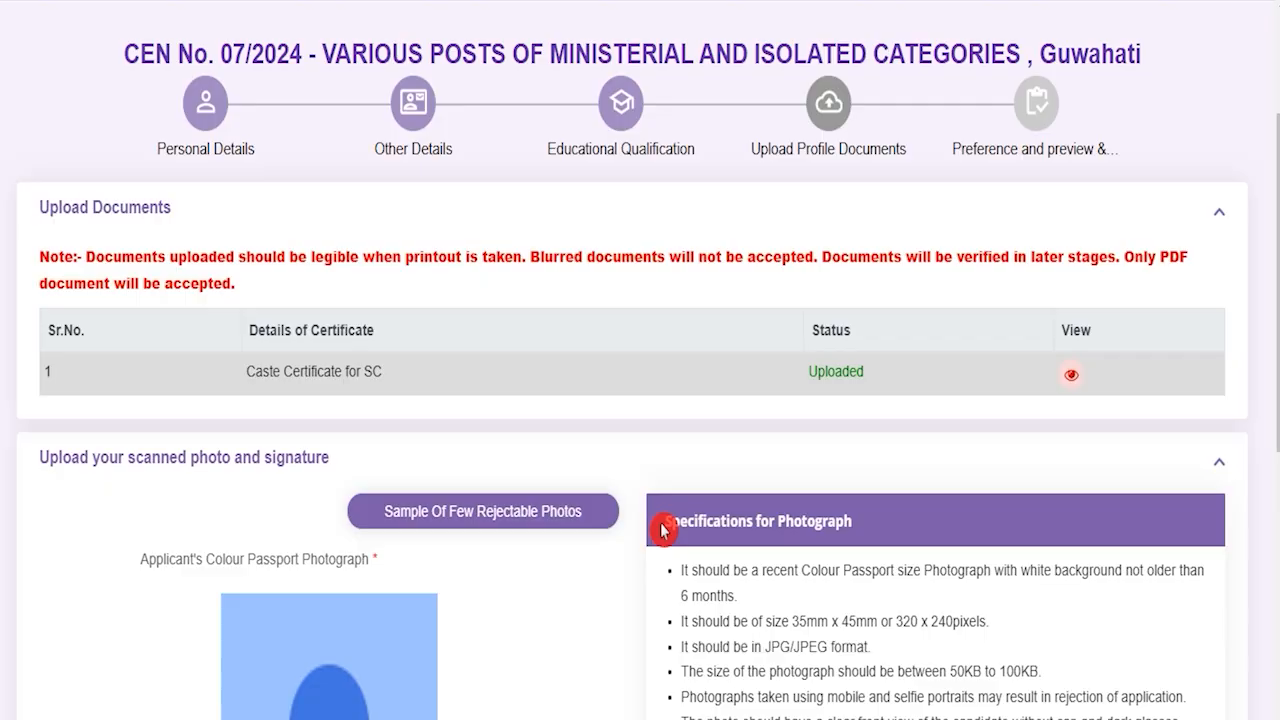
scroll(664, 530, "down", 1)
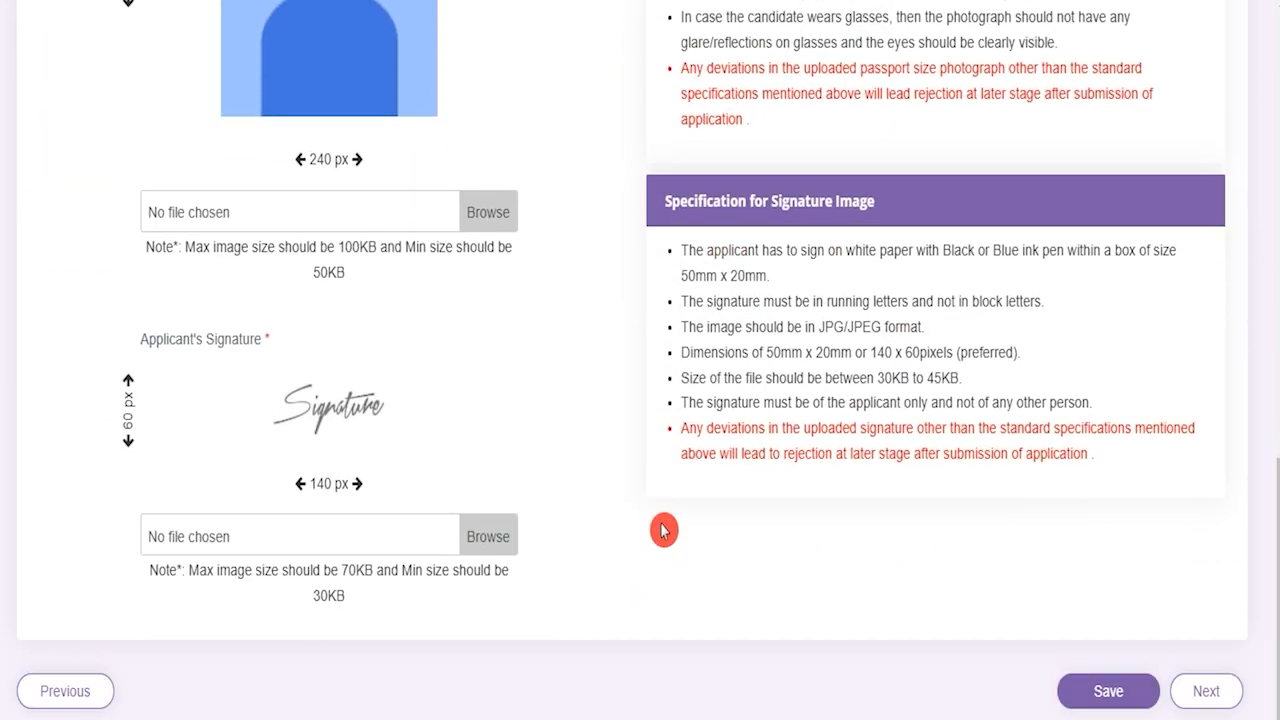
scroll(664, 530, "up", 2)
scroll(664, 530, "up", 1)
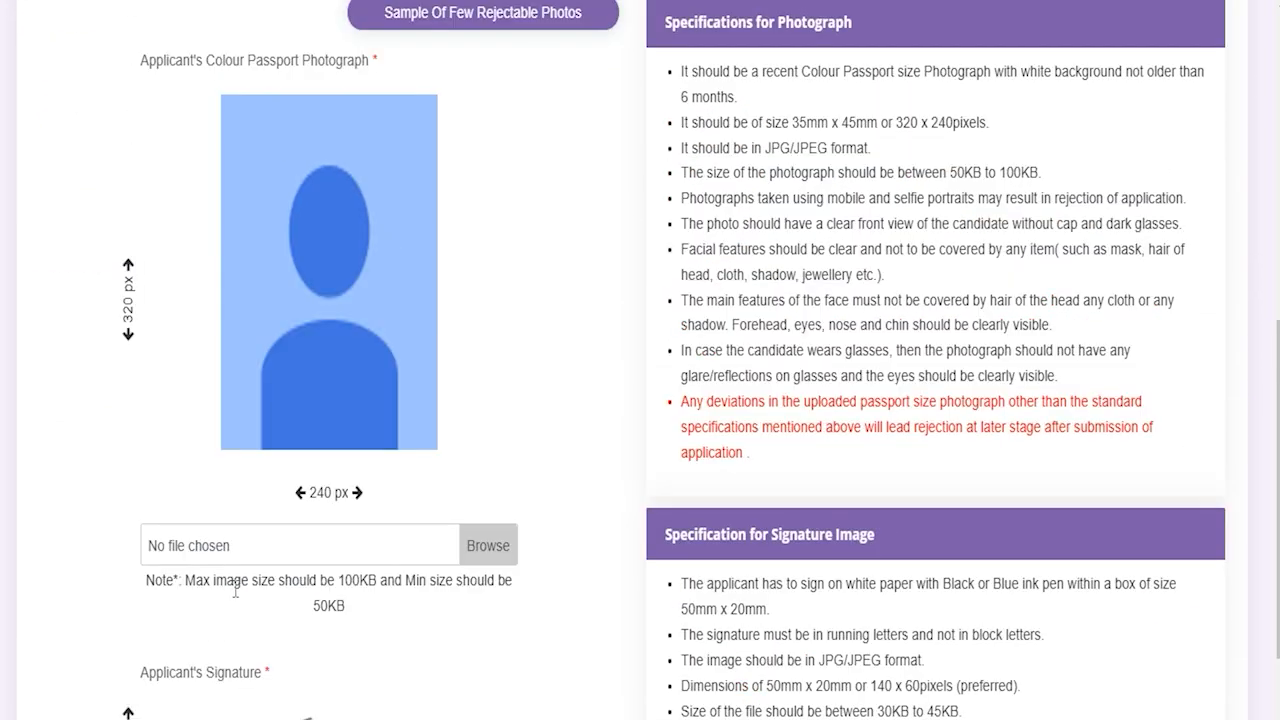
left_click_drag(336, 582, 408, 586)
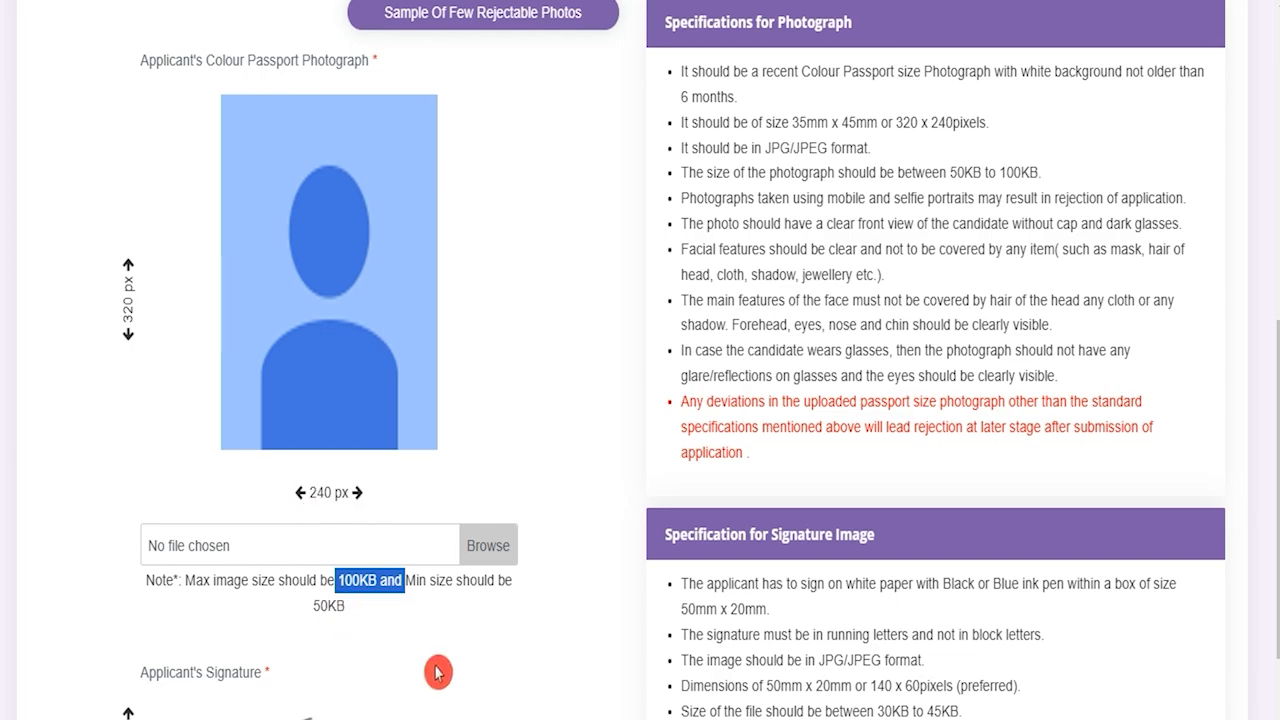
scroll(438, 671, "down", 3)
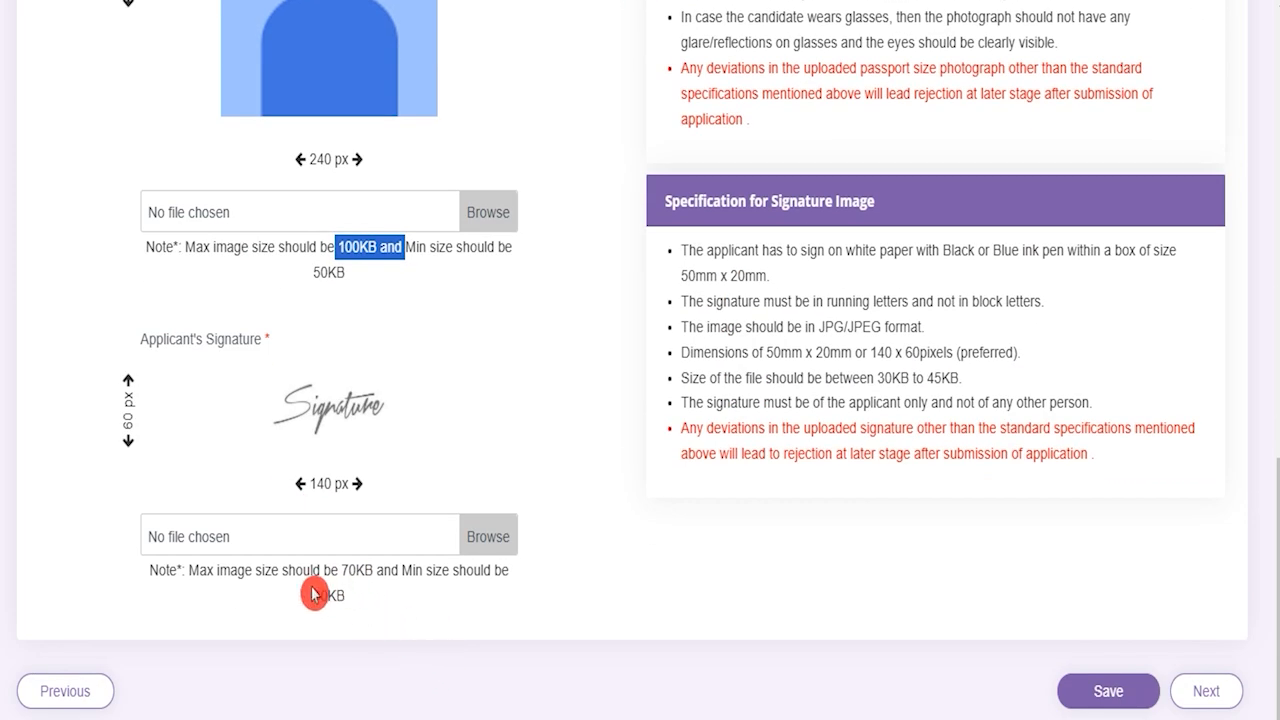
left_click(340, 572)
left_click(356, 572, "shift")
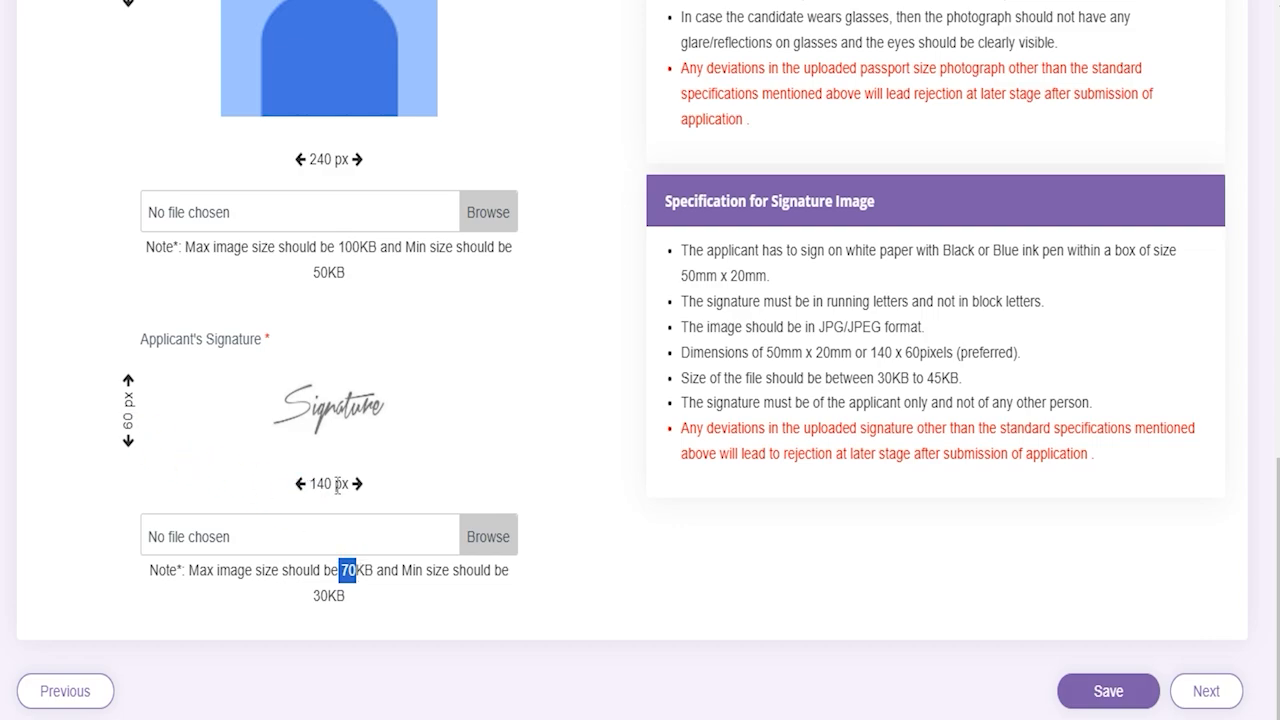
scroll(360, 530, "up", 1)
scroll(365, 538, "up", 1)
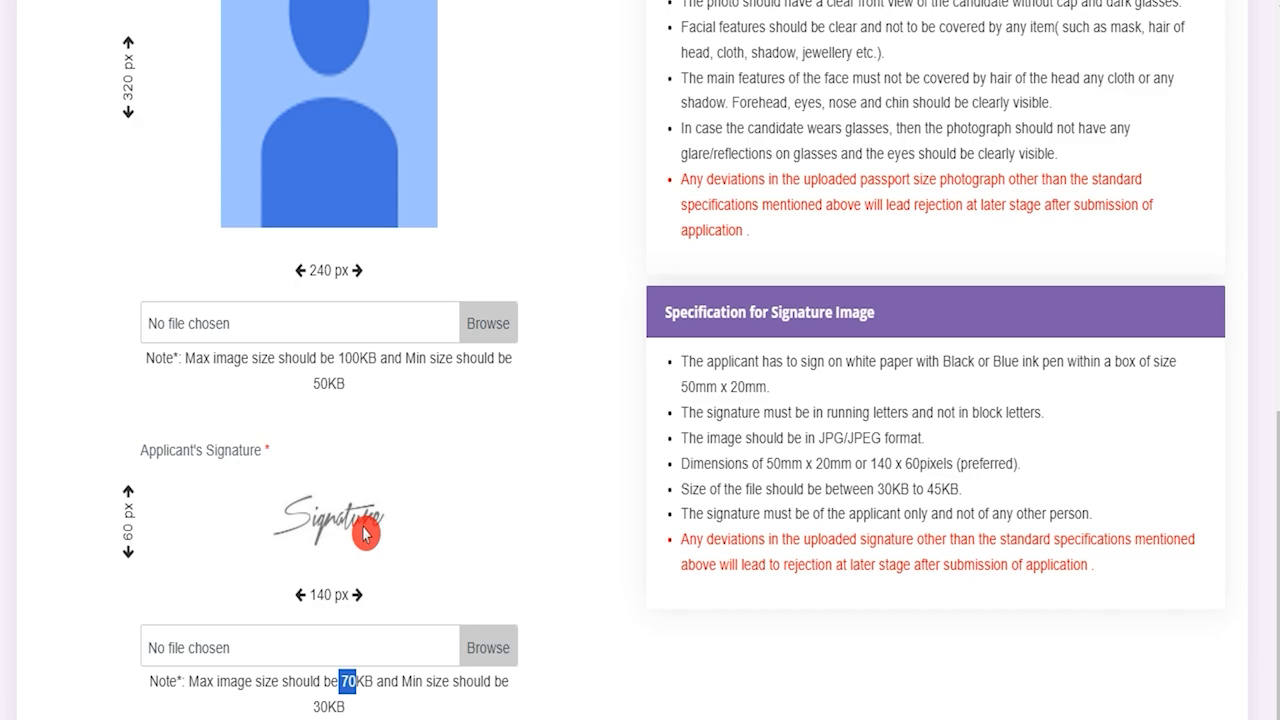
scroll(625, 588, "up", 3)
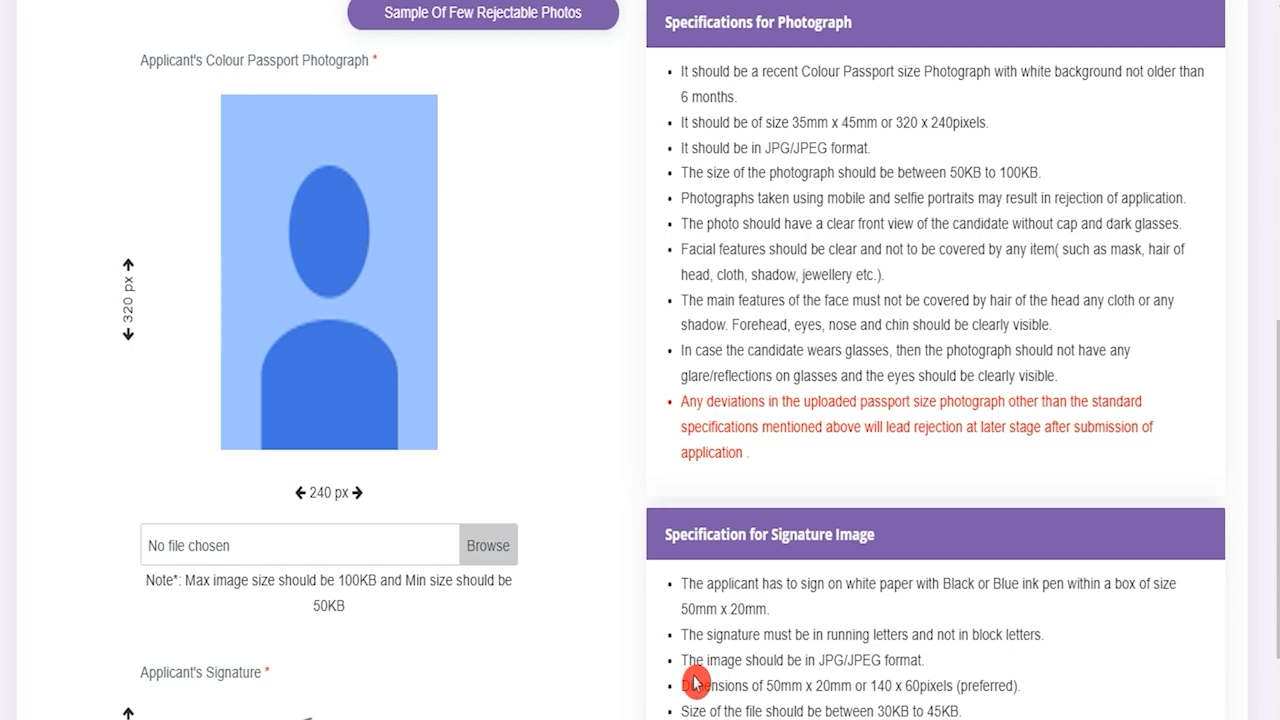
scroll(695, 683, "down", 1)
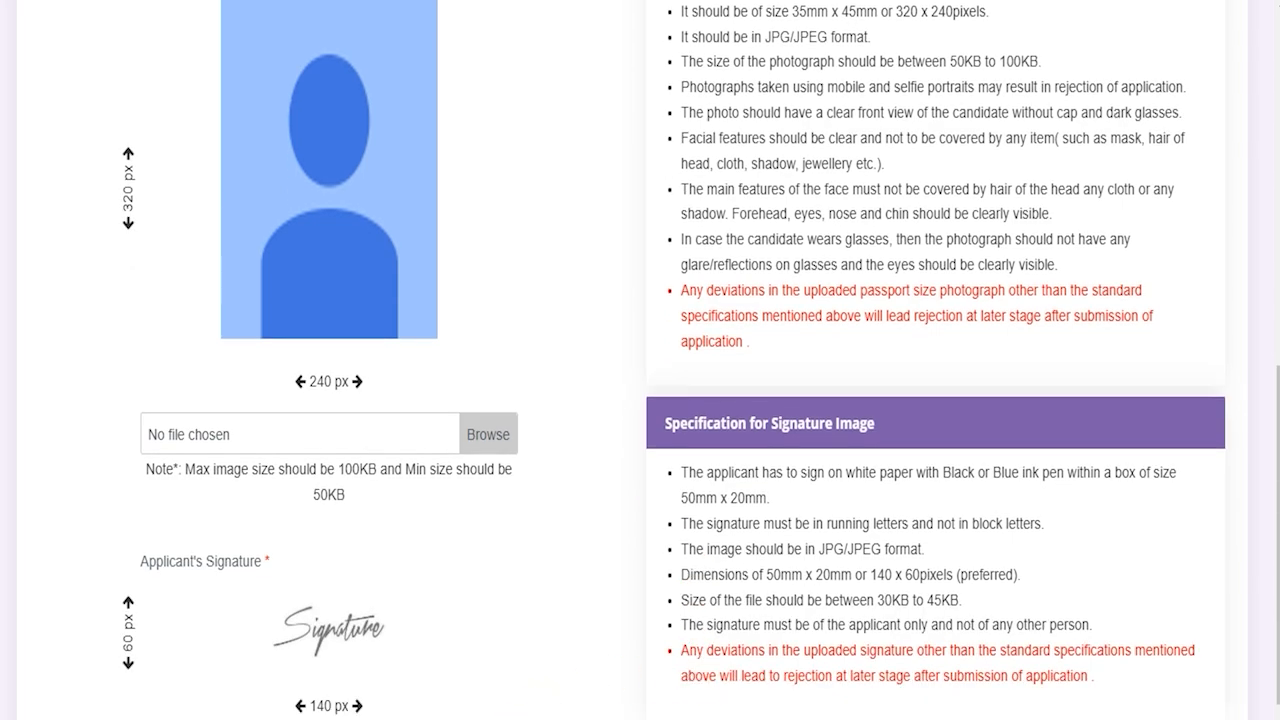
scroll(620, 630, "down", 1)
scroll(621, 630, "up", 2)
Step: Try the passport photograph Browse, cancel the file picker without a file, and scroll the upload section
left_click(491, 543)
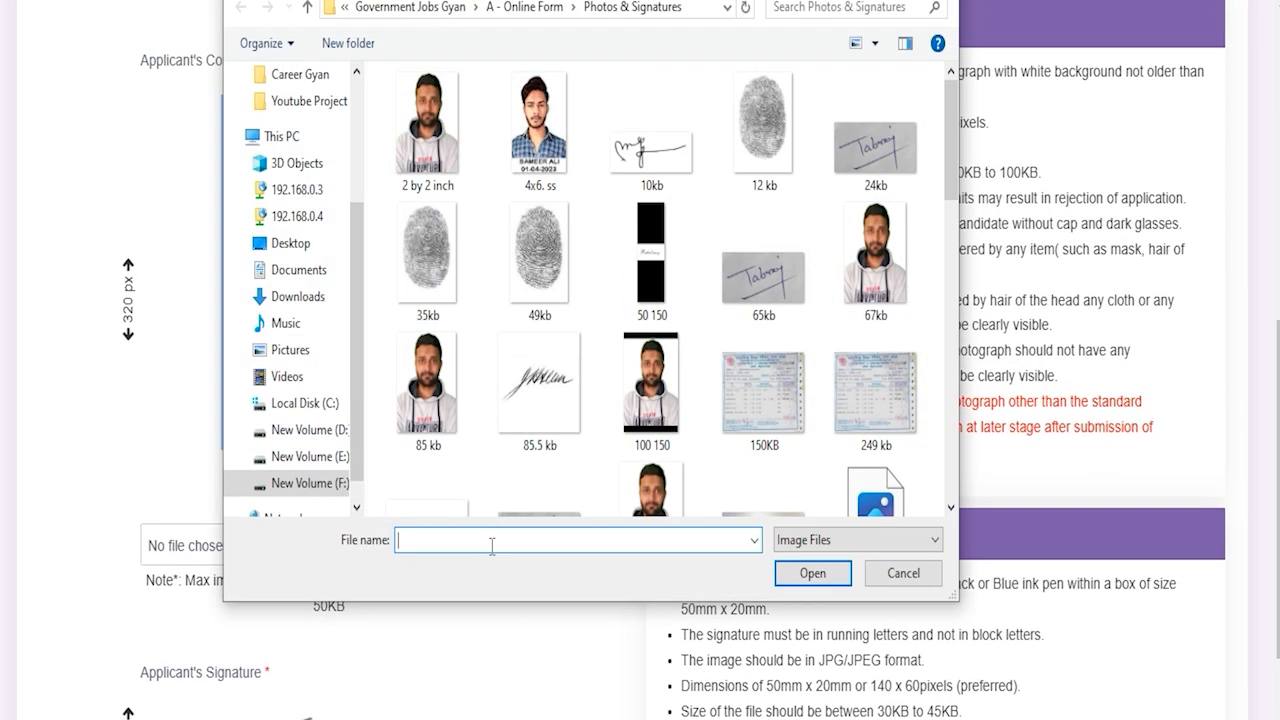
left_click(912, 582)
scroll(417, 617, "down", 3)
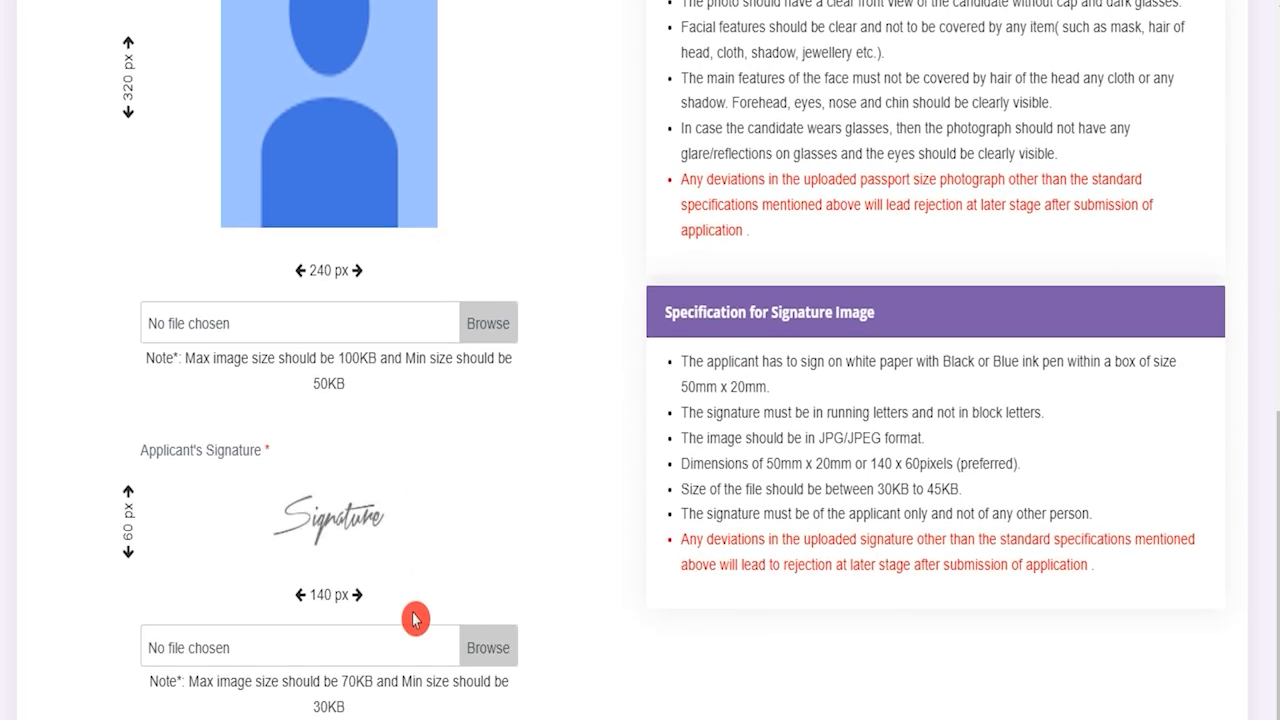
scroll(606, 602, "up", 3)
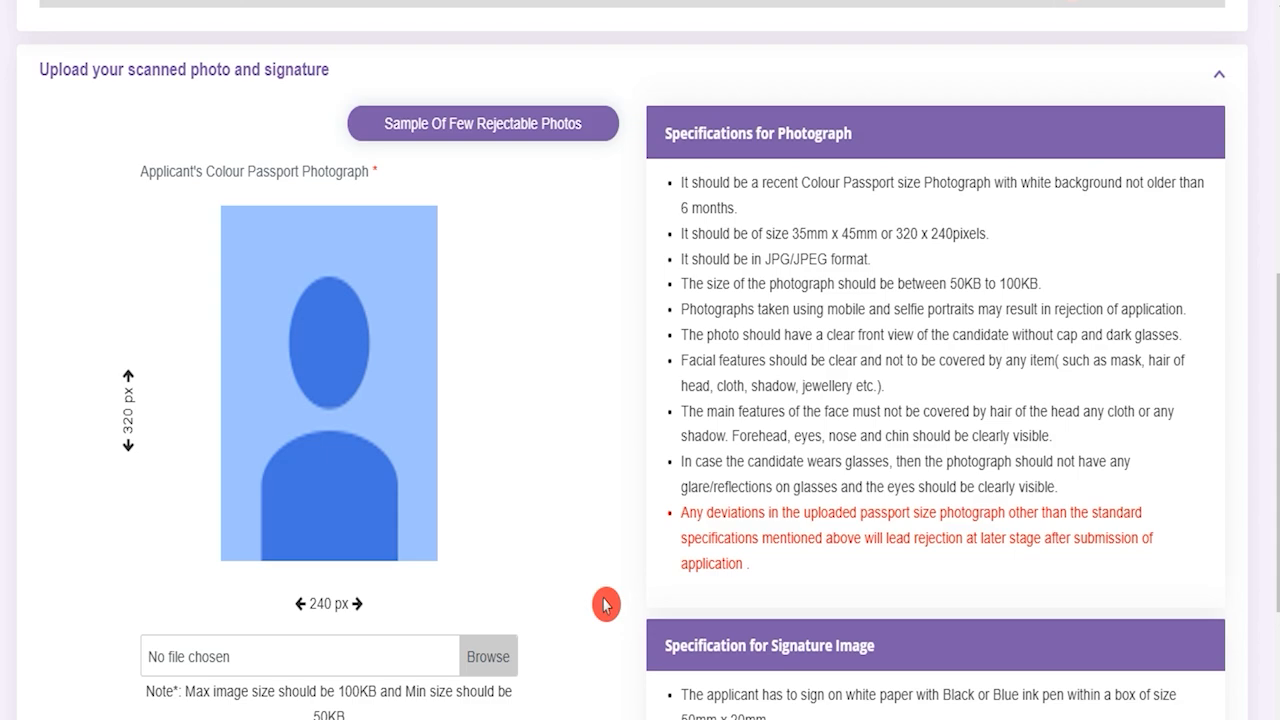
scroll(605, 604, "down", 2)
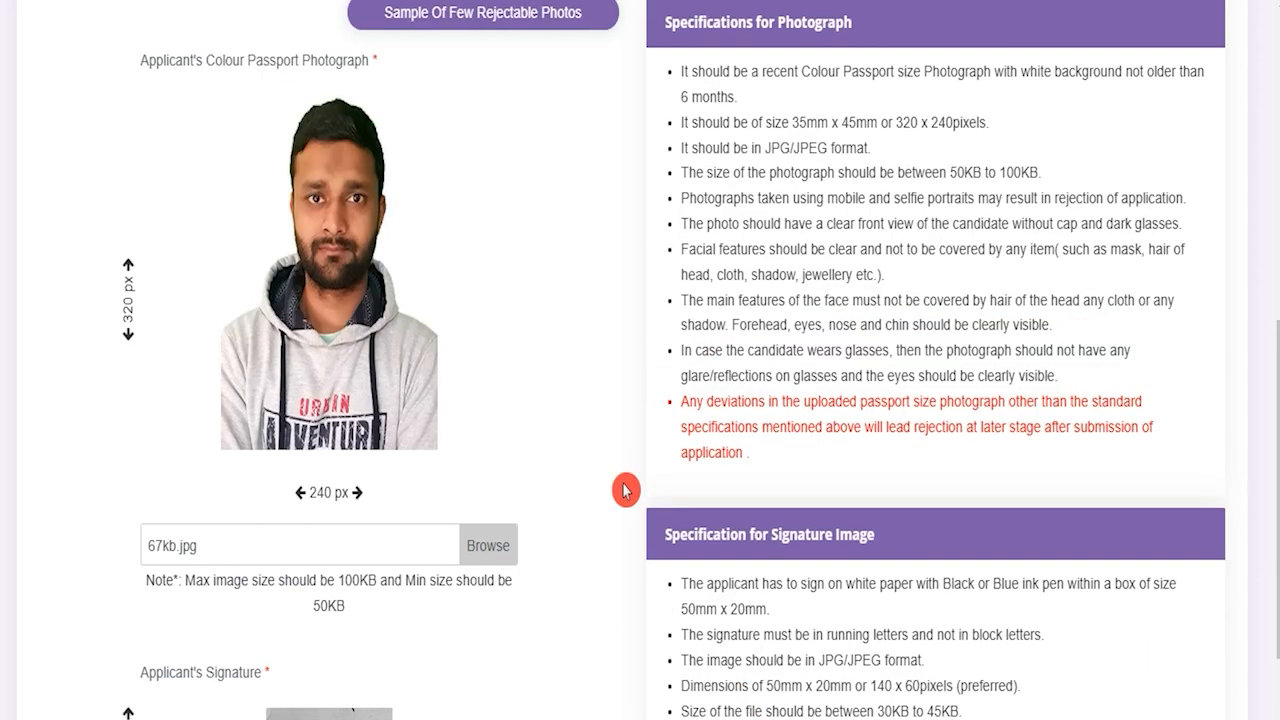
scroll(623, 565, "down", 4)
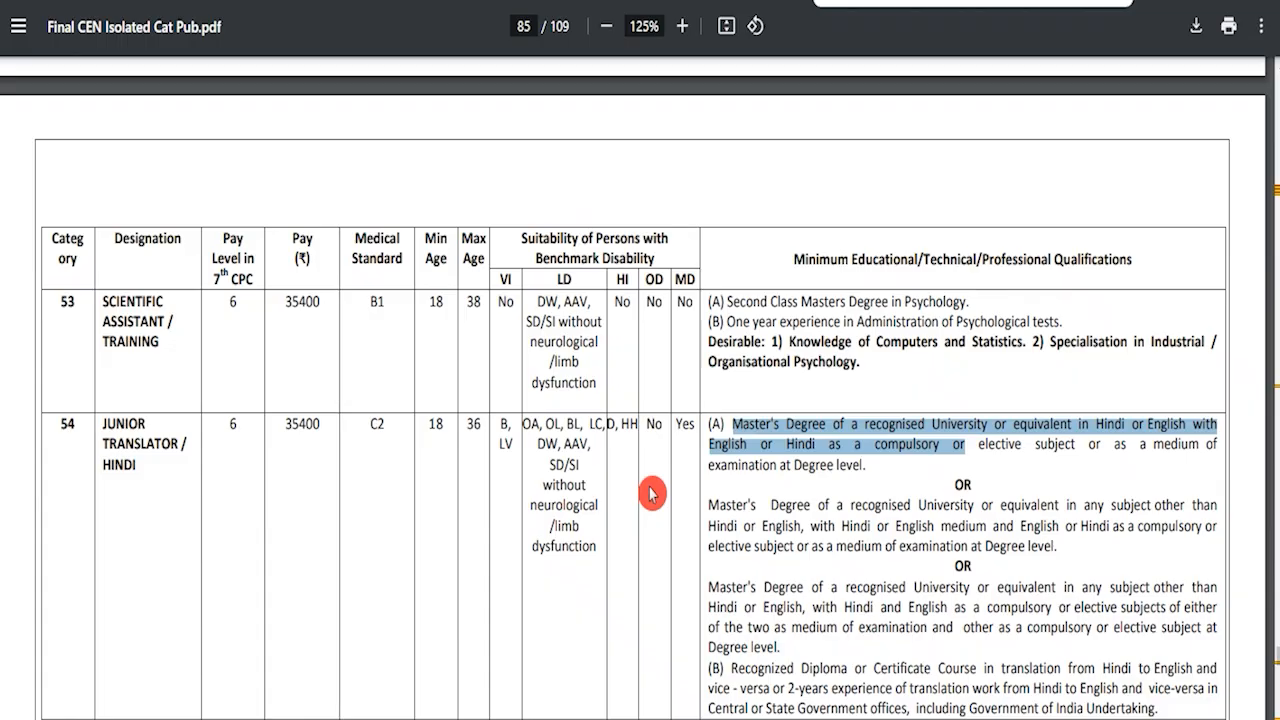
left_click_drag(101, 302, 157, 347)
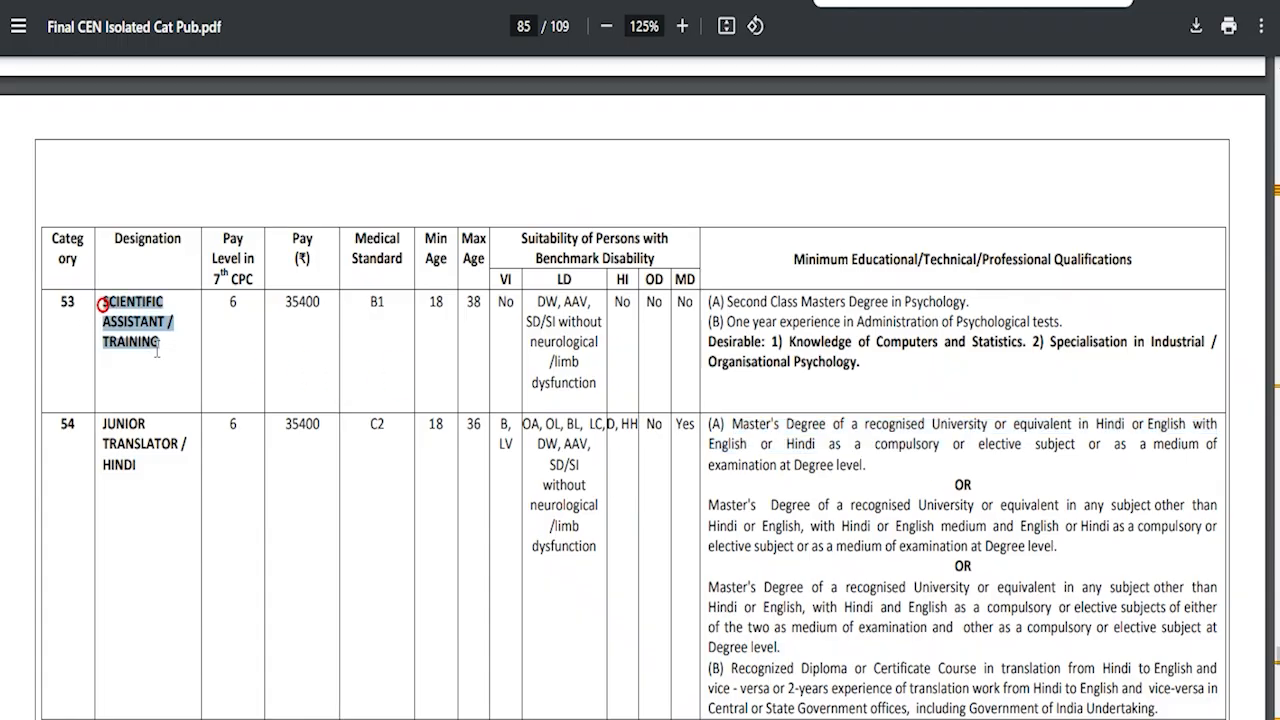
left_click_drag(727, 301, 858, 365)
left_click_drag(733, 424, 873, 471)
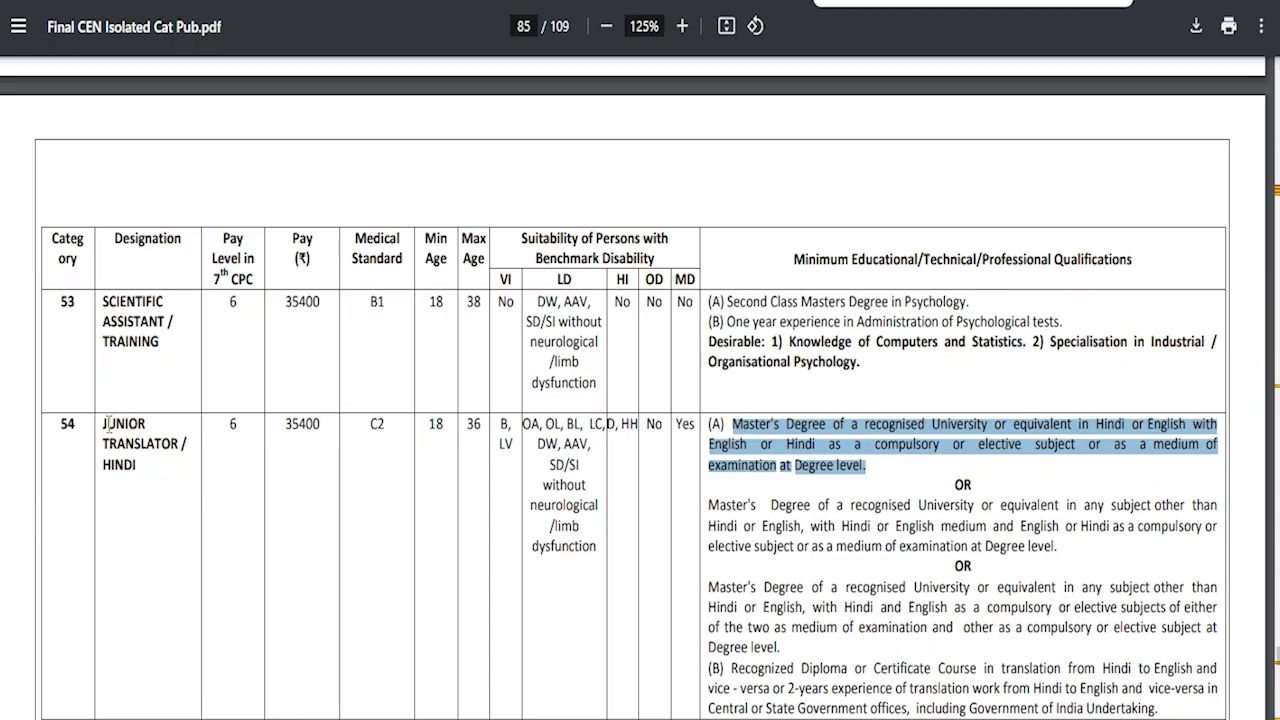
left_click_drag(103, 424, 287, 430)
left_click_drag(709, 424, 862, 466)
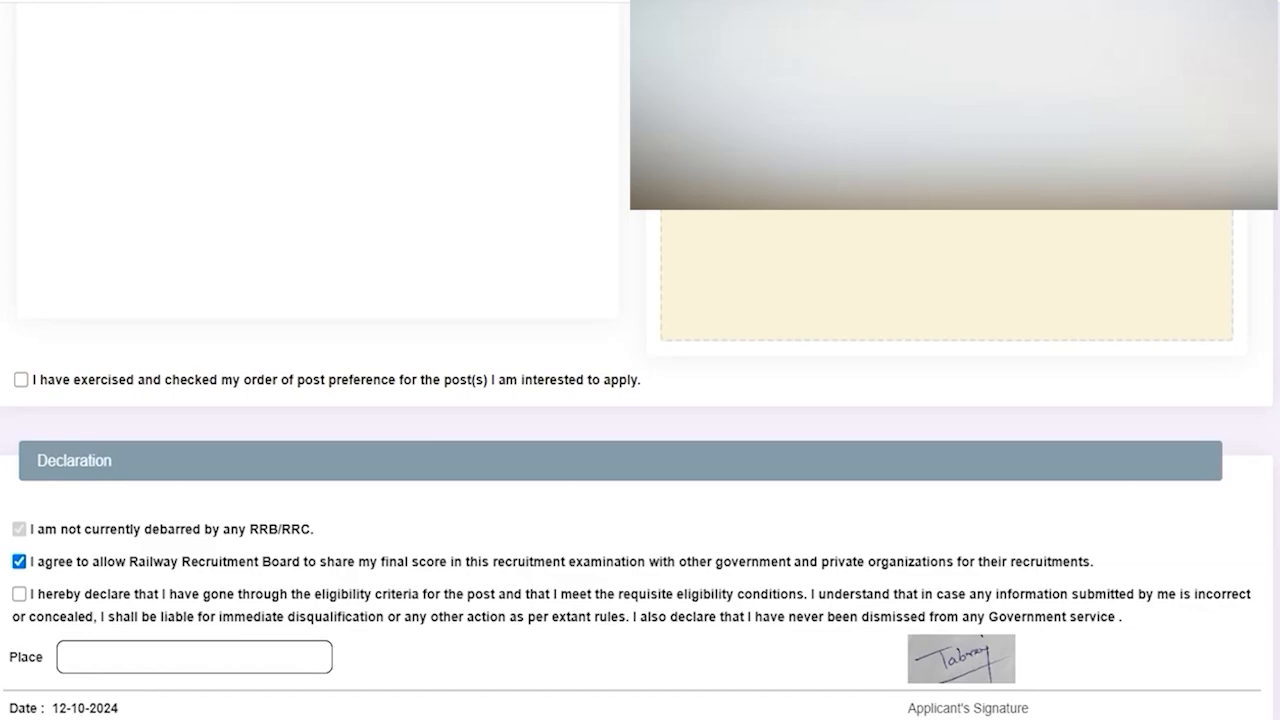
Step: Tick the post-preference and eligibility declarations, fill in Place, and preview the application
left_click(21, 380)
scroll(21, 382, "down", 3)
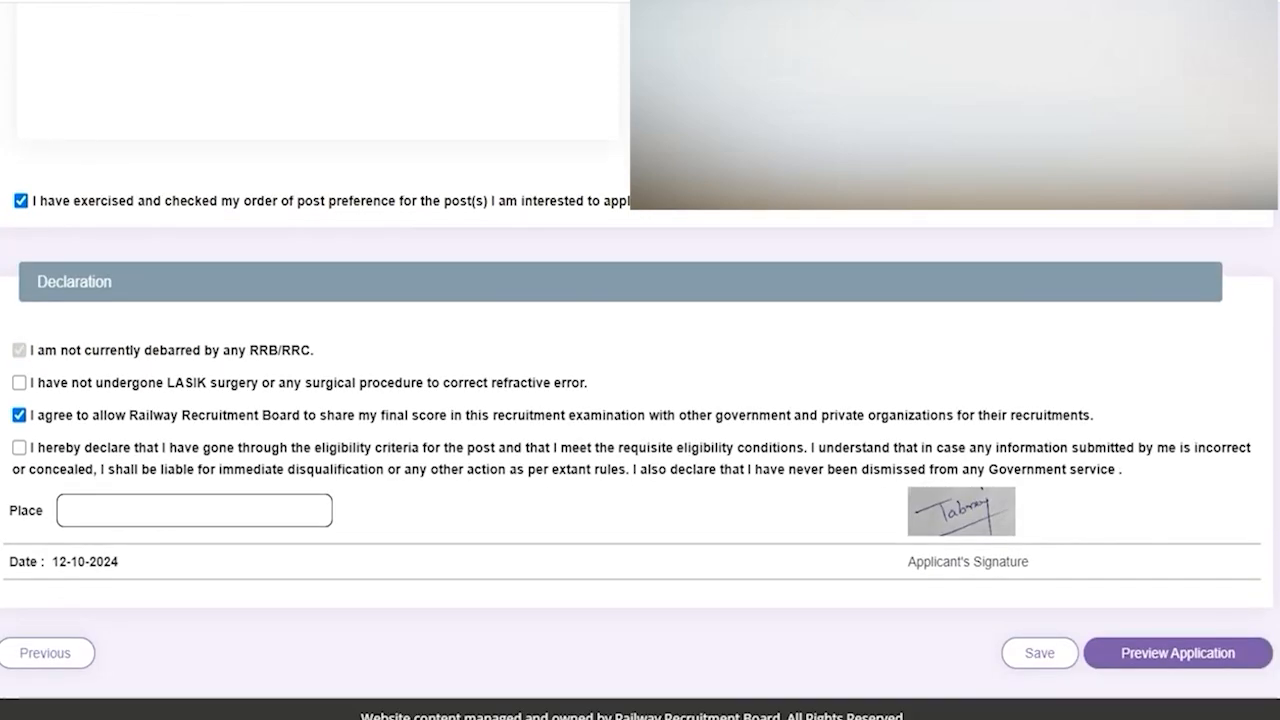
left_click(19, 447)
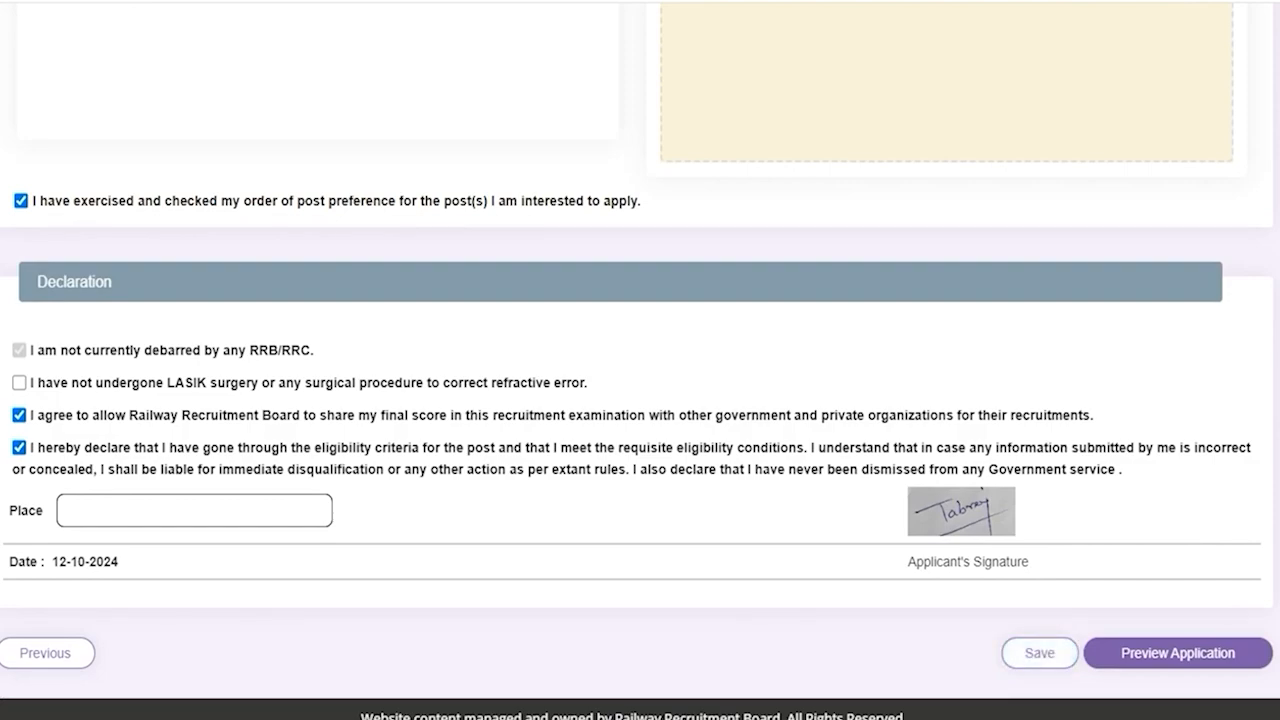
left_click(89, 513)
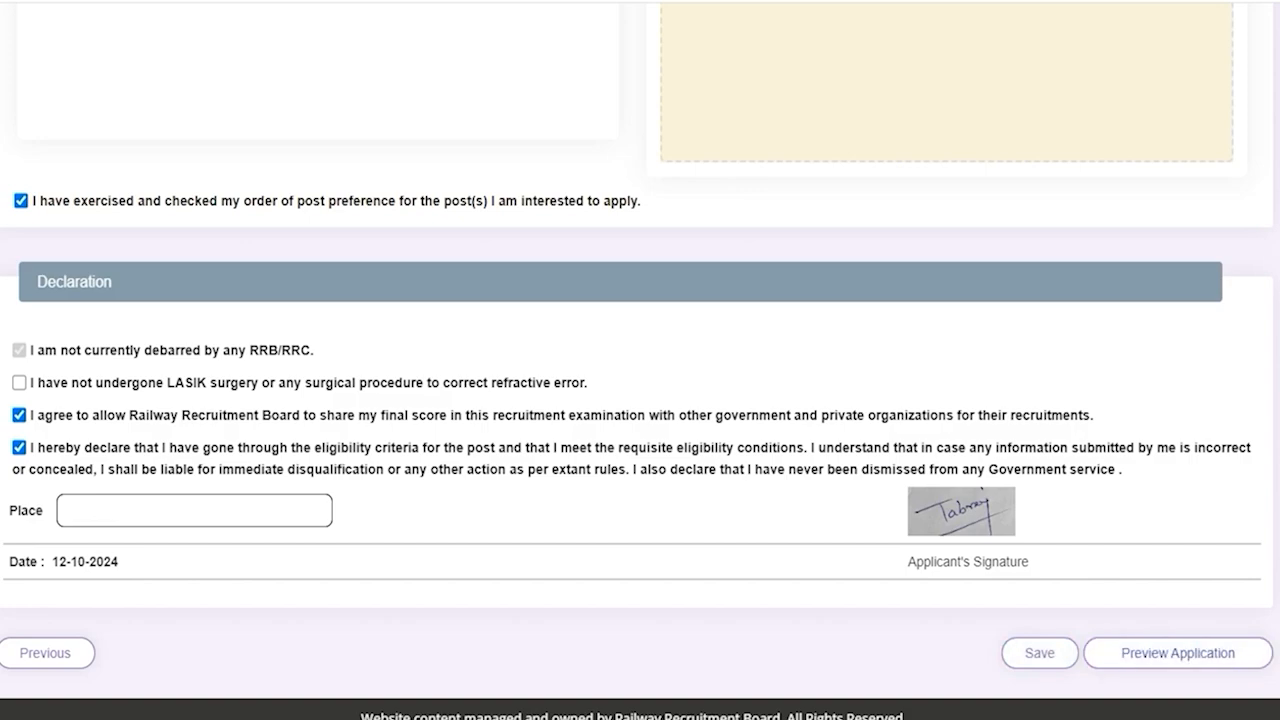
left_click(1178, 653)
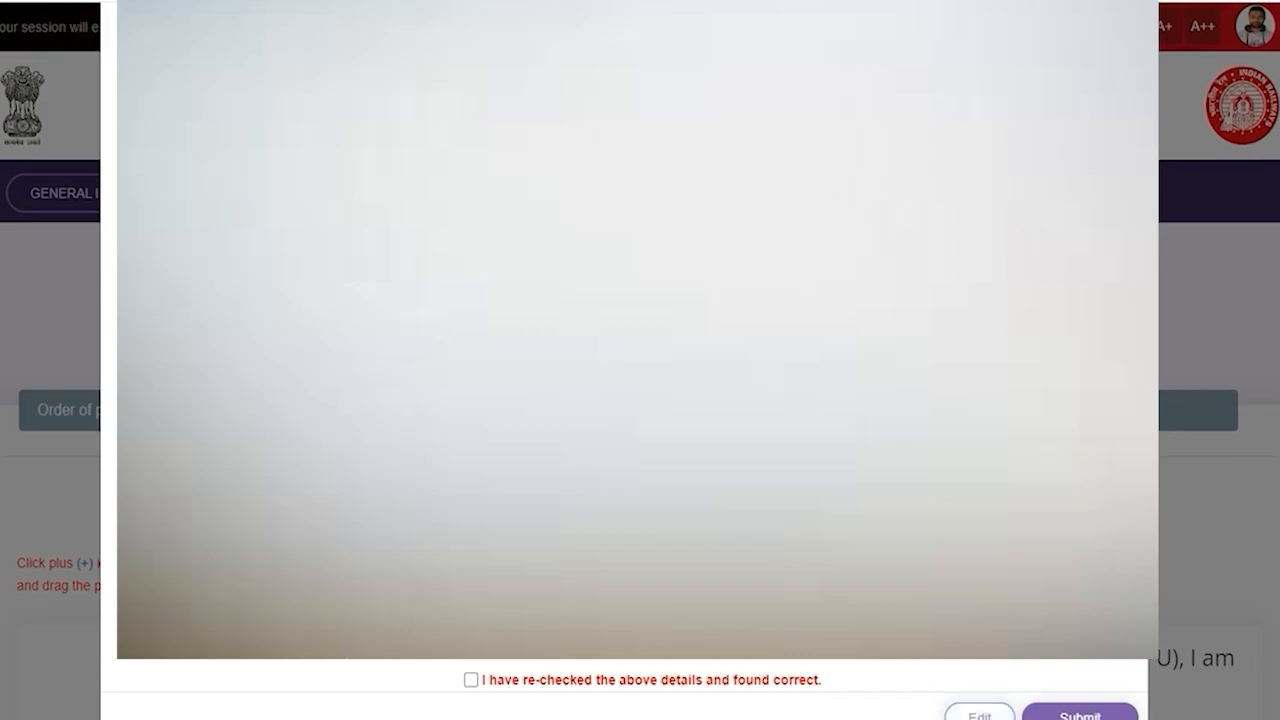
Step: Tick 'I have re-checked the above details and found correct'
left_click(471, 680)
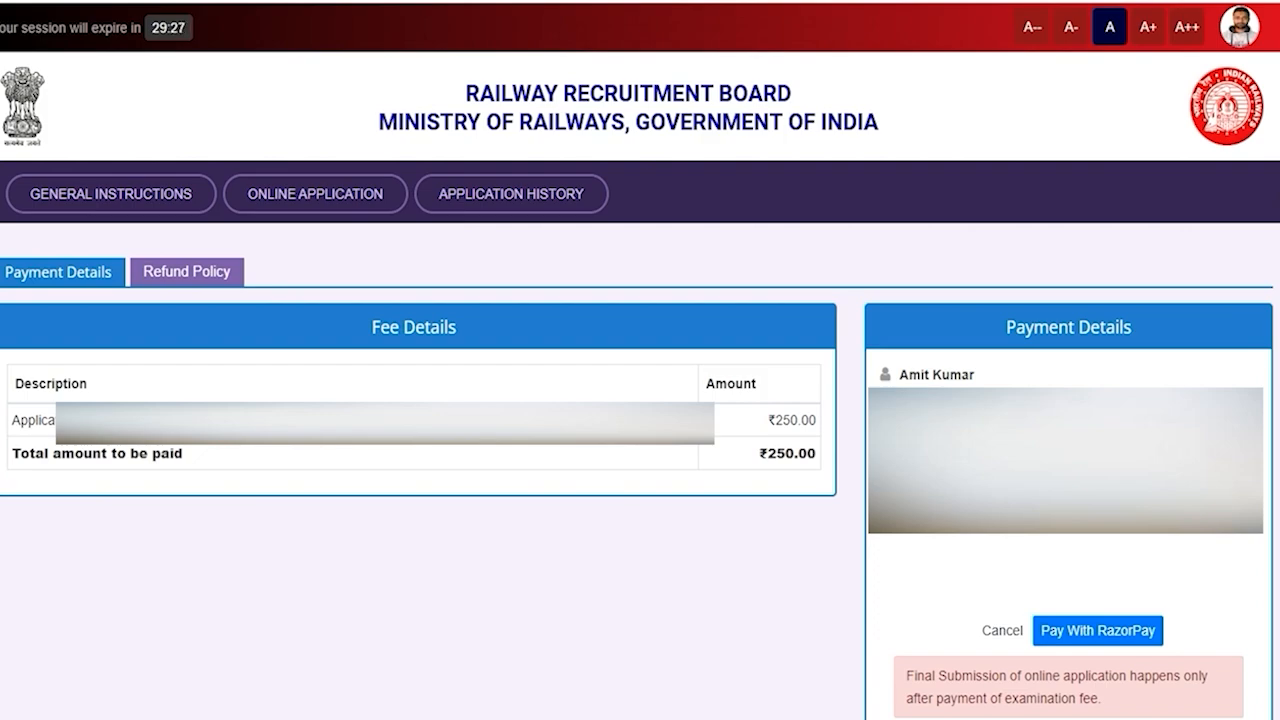
Step: Check the ₹250 total and proceed with Pay With RazorPay
left_click_drag(768, 454, 798, 454)
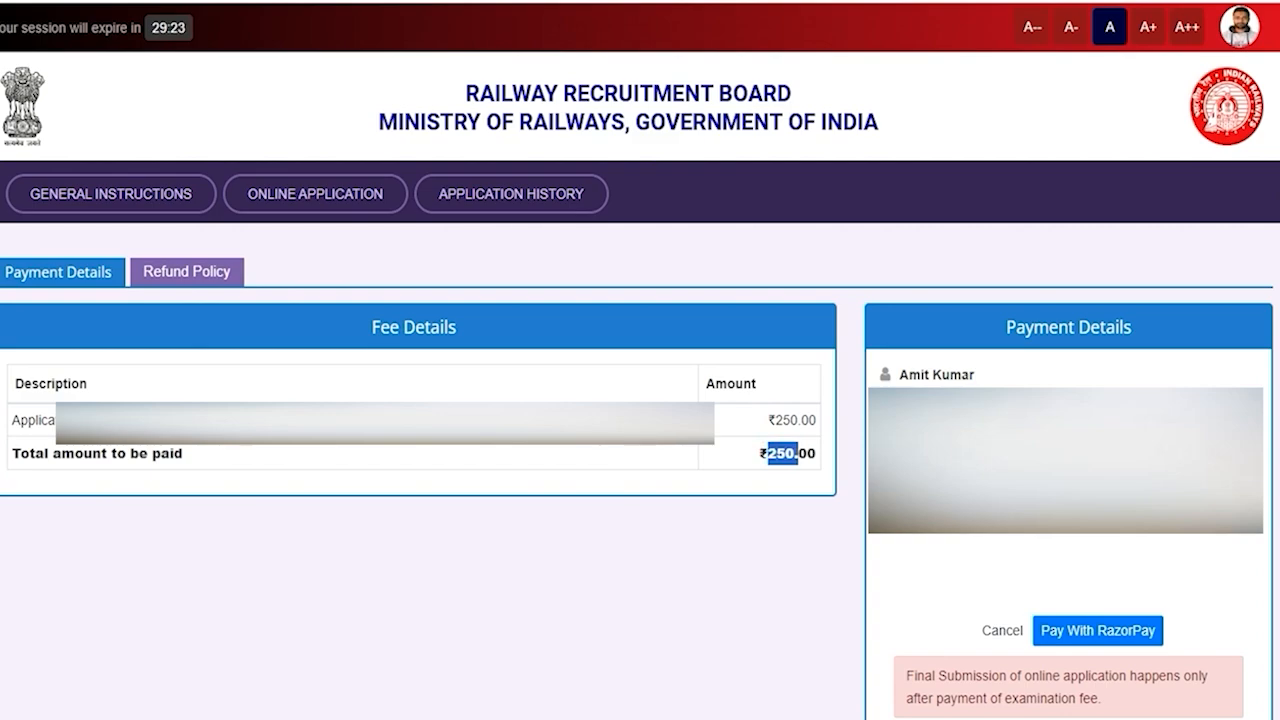
left_click(1098, 631)
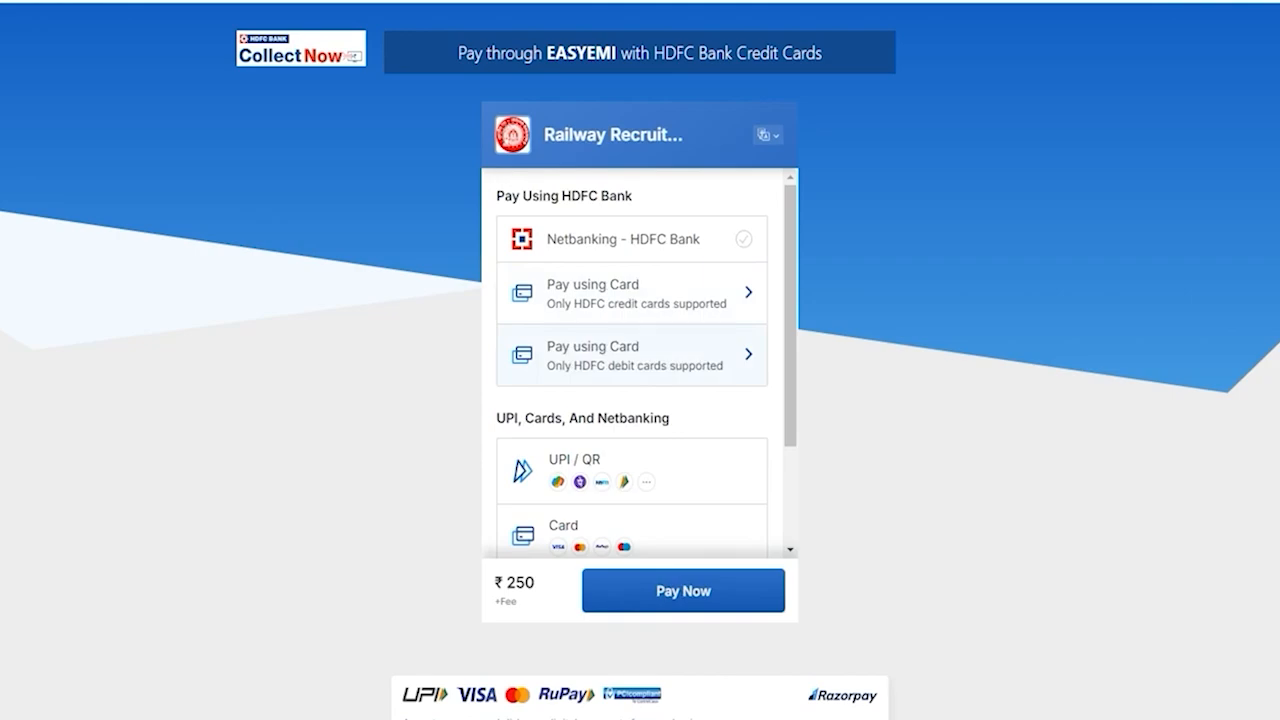
Step: Select UPI by QR code, review the ₹250 total, and continue to generate the QR code
scroll(632, 365, "down", 1)
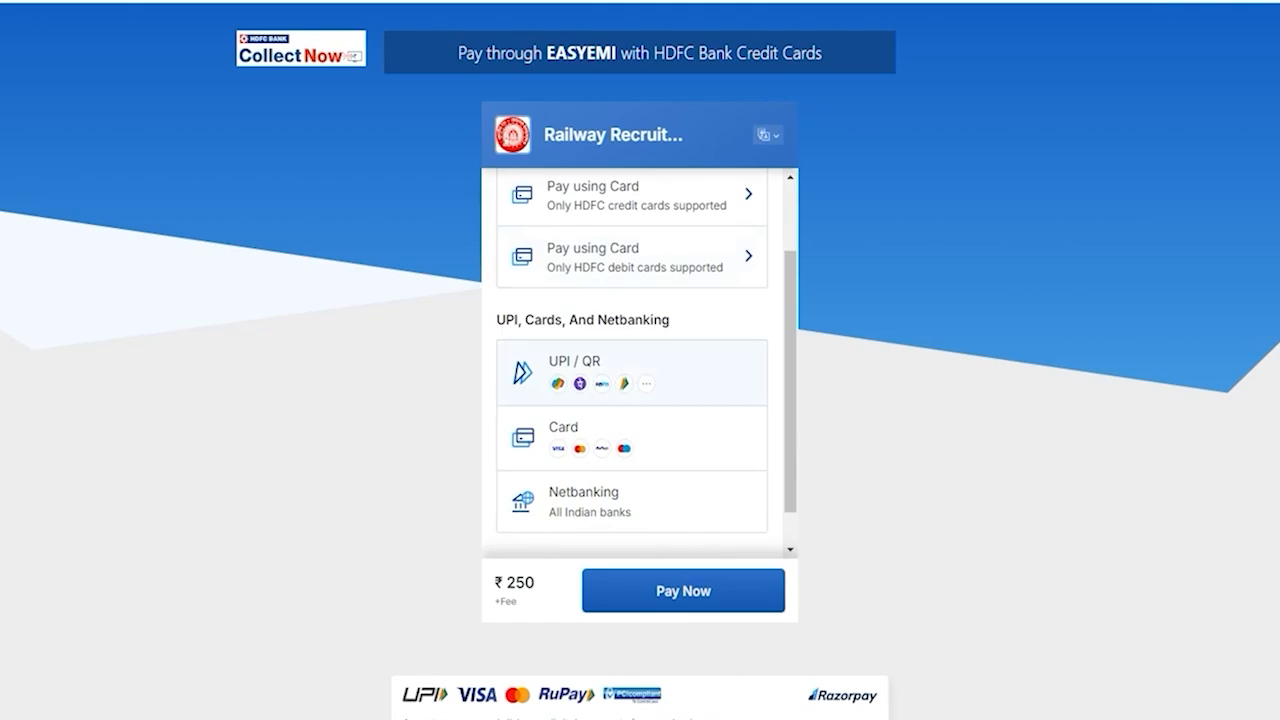
left_click(576, 364)
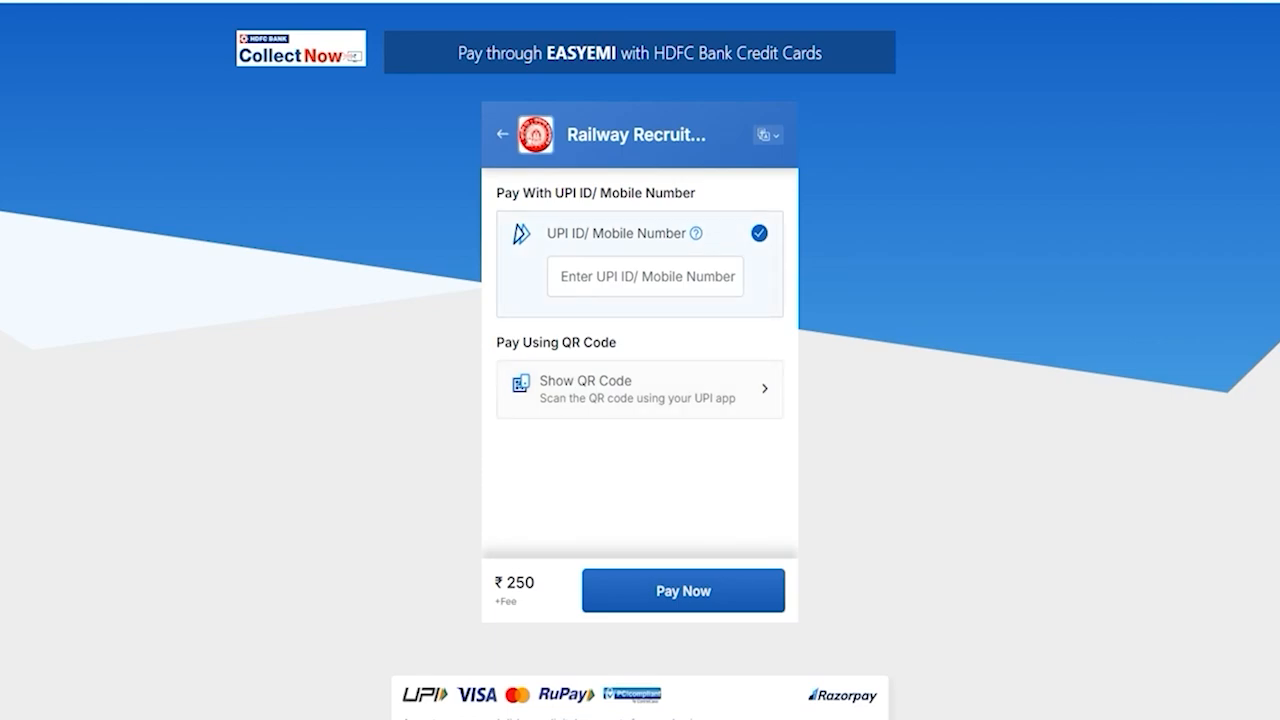
left_click(600, 391)
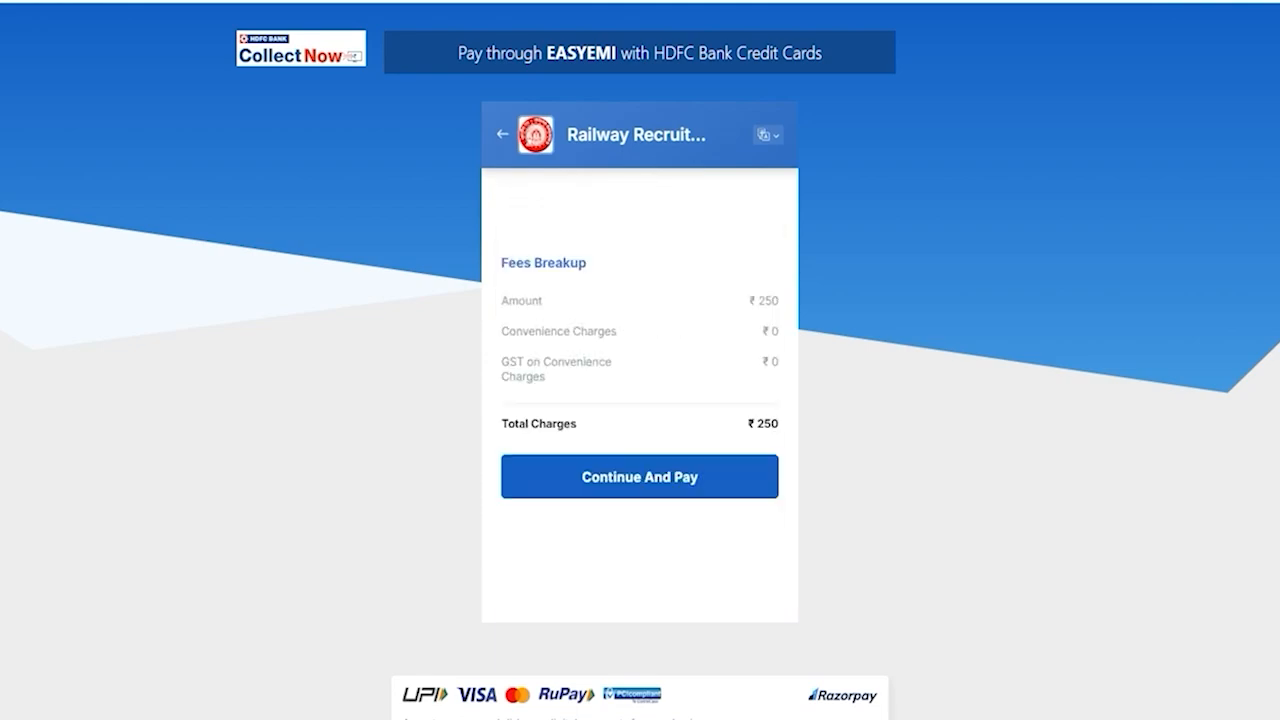
left_click_drag(745, 424, 770, 424)
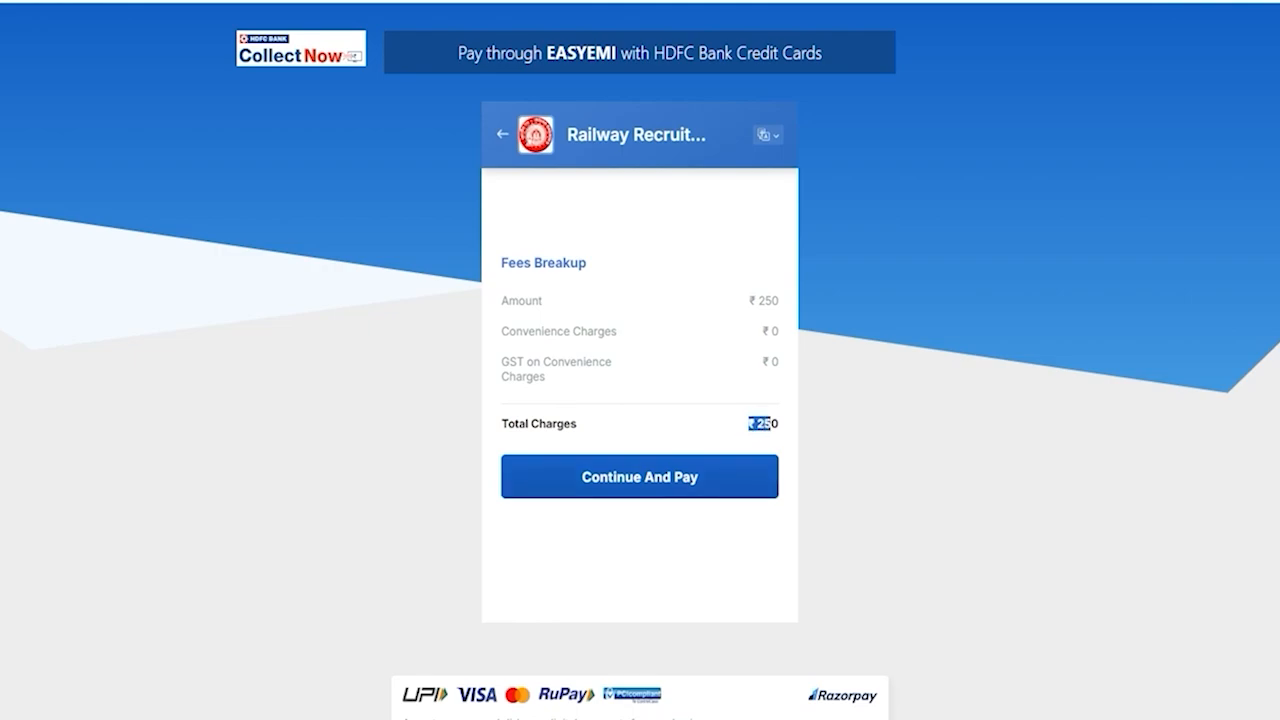
left_click(666, 483)
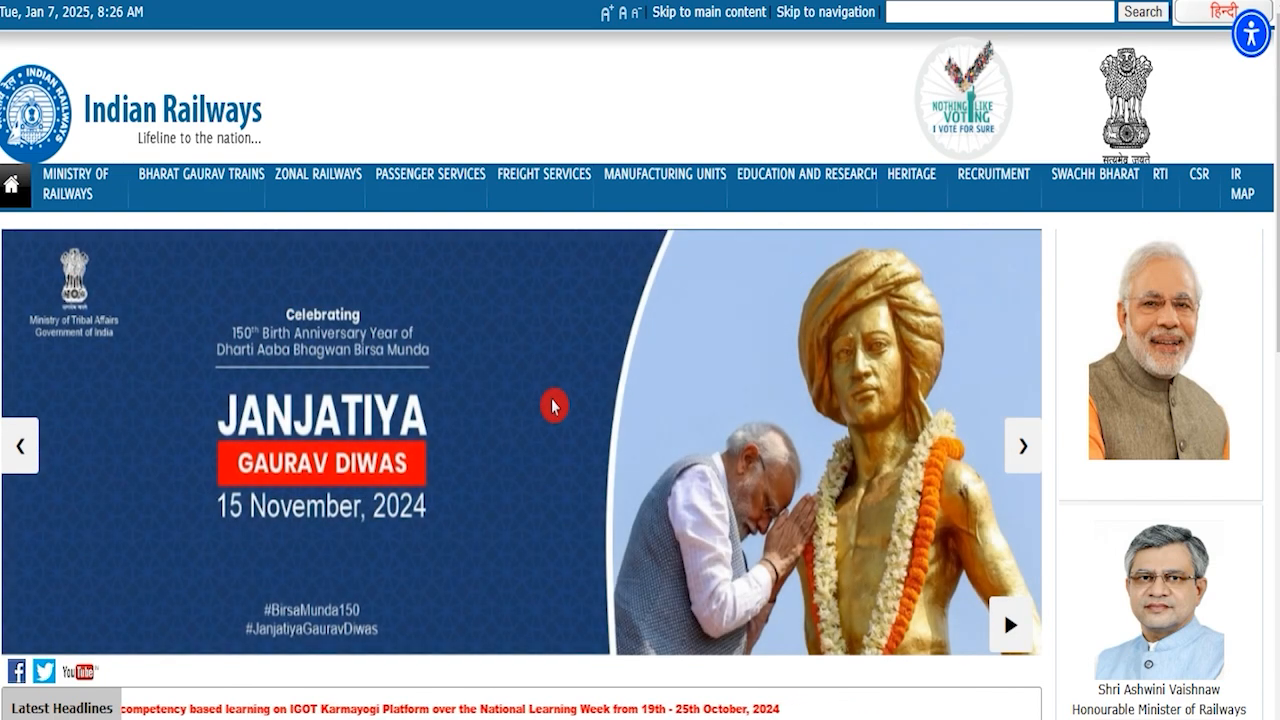
scroll(553, 405, "down", 7)
scroll(553, 405, "up", 7)
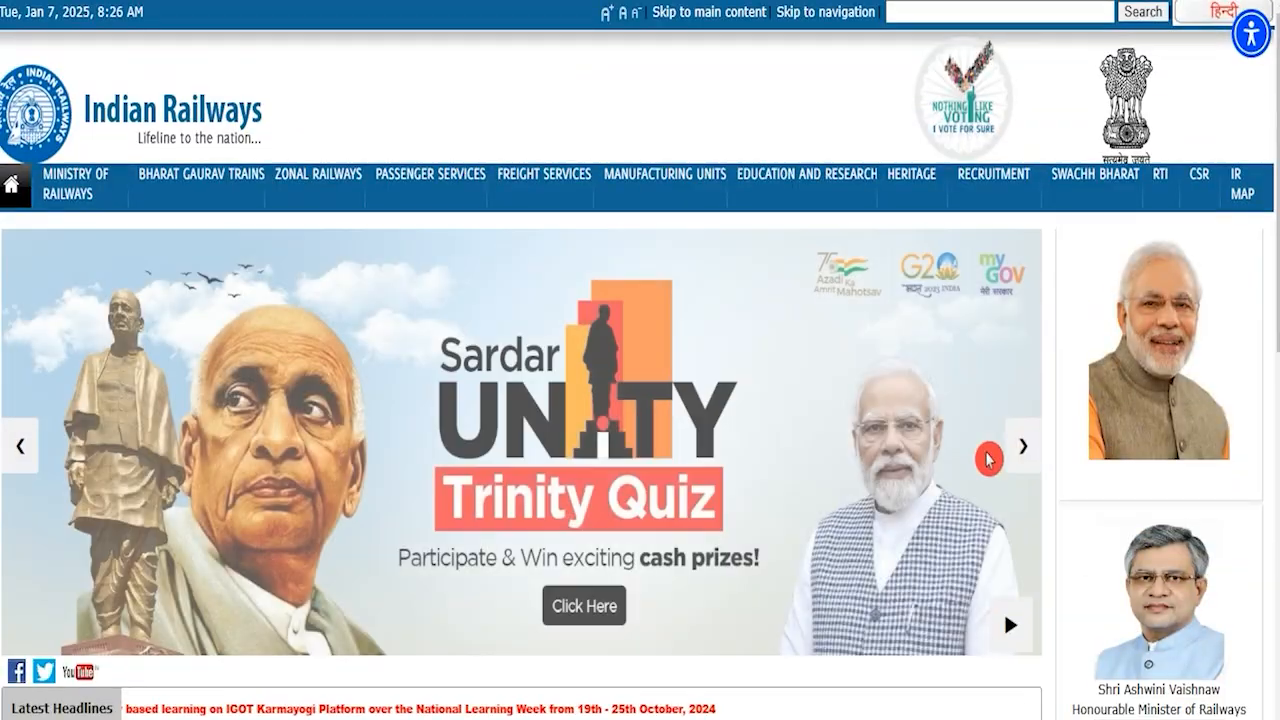
left_click(1017, 446)
left_click(1020, 452)
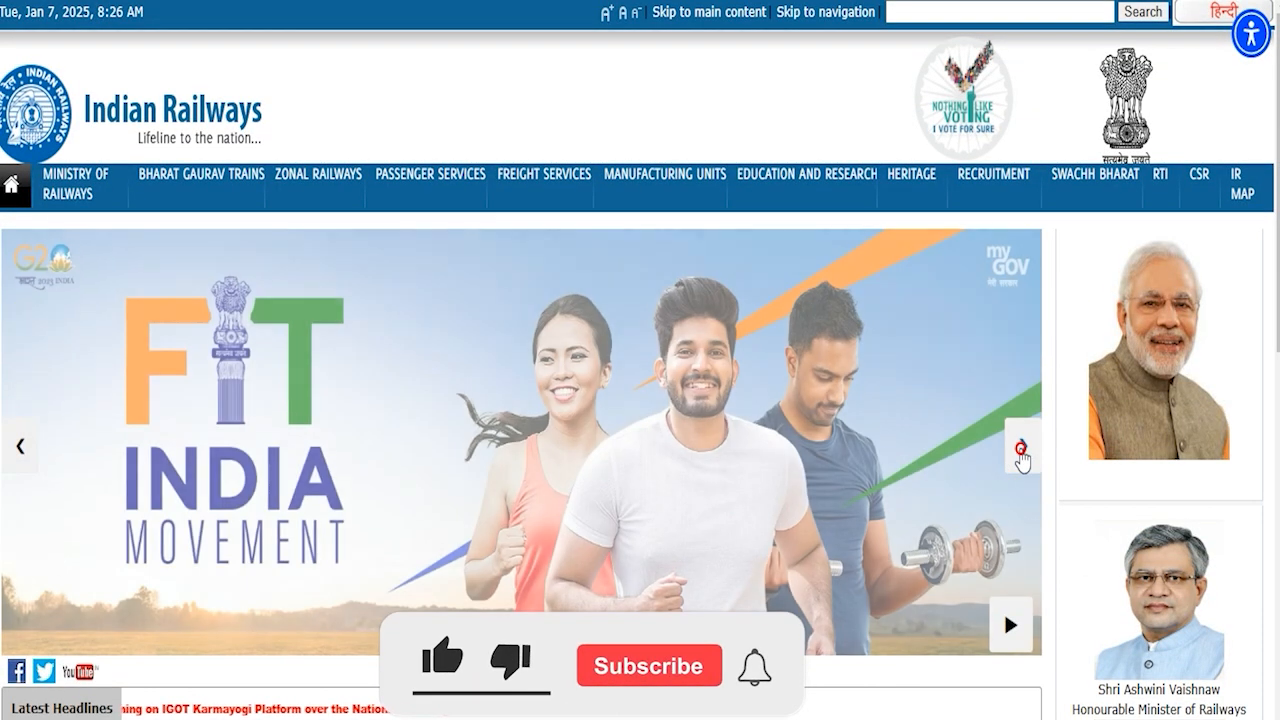
left_click(1021, 452)
left_click(1021, 452)
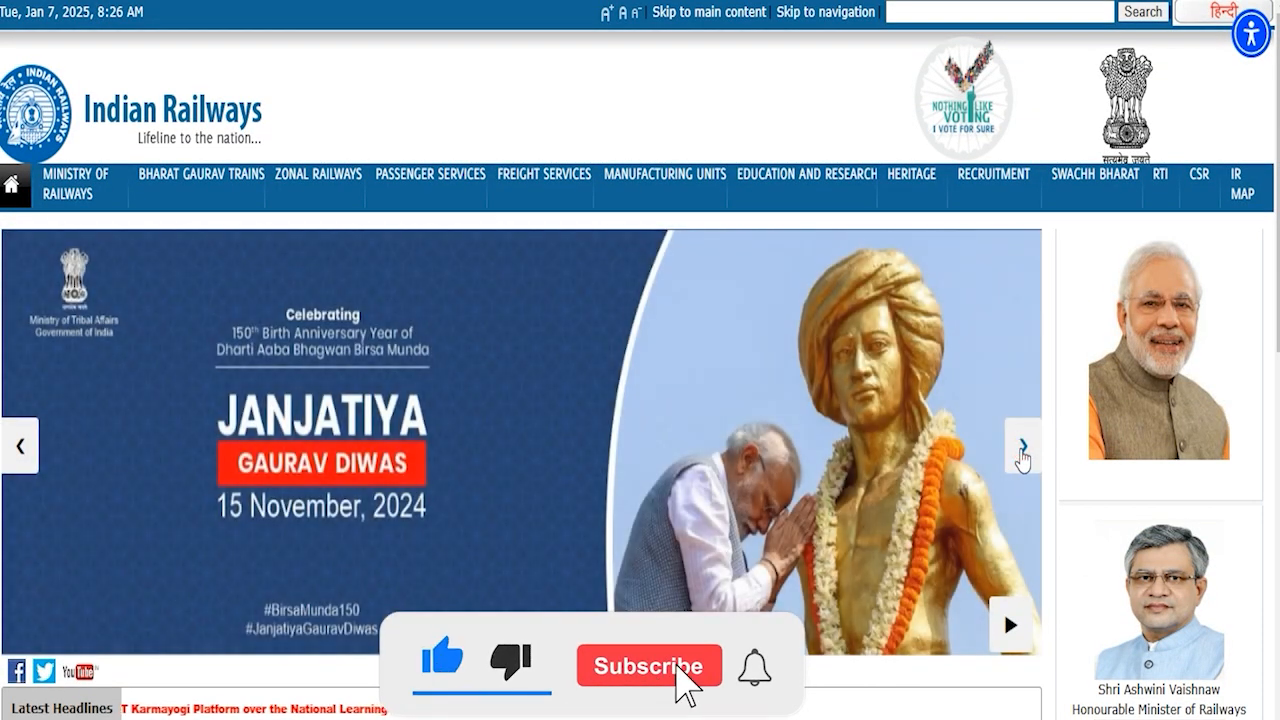